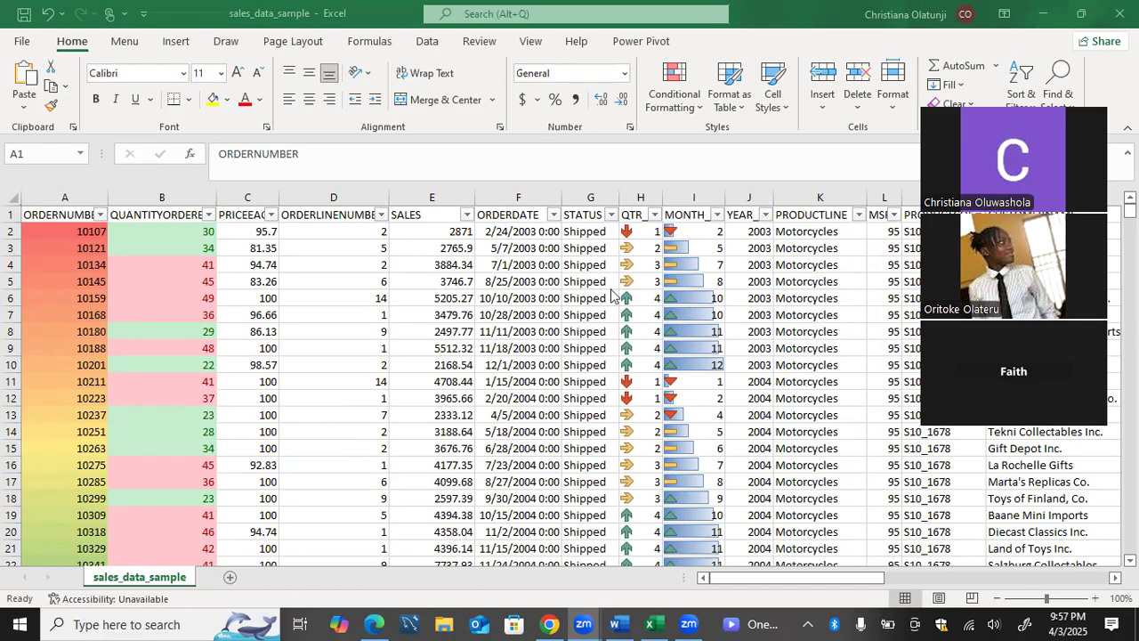
left_click(518, 258)
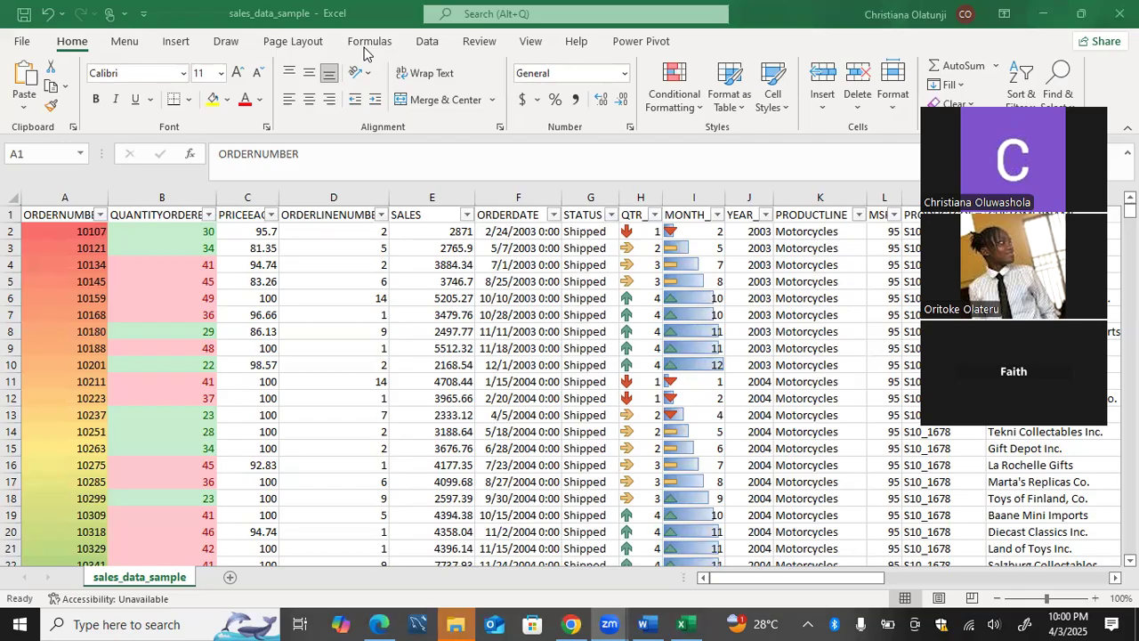
left_click(184, 45)
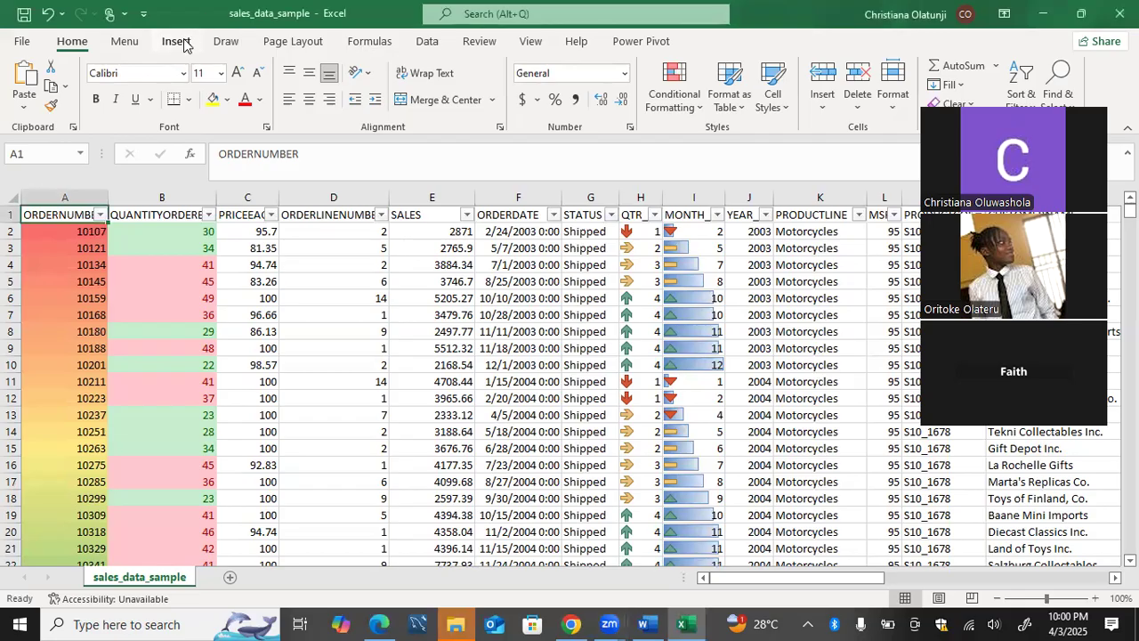
left_click(182, 42)
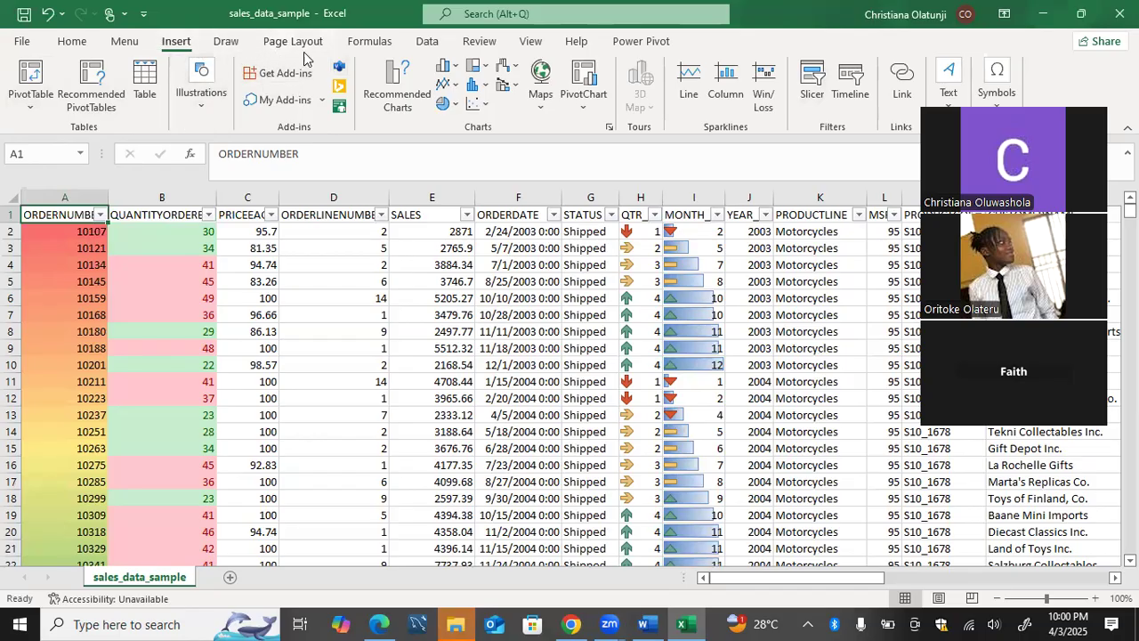
left_click(367, 42)
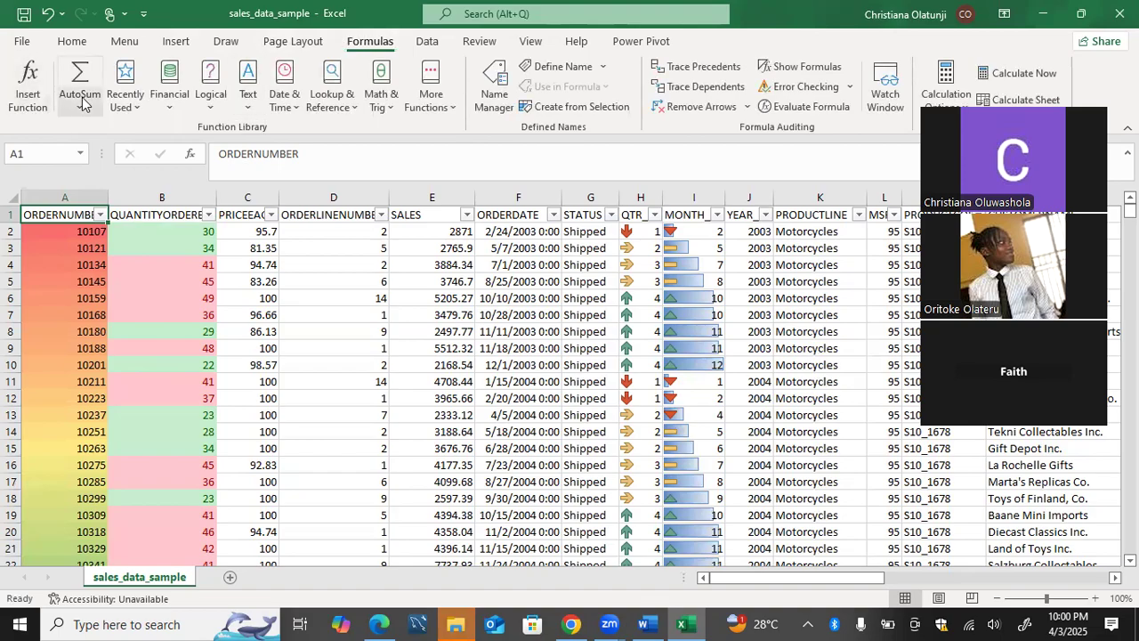
left_click(425, 49)
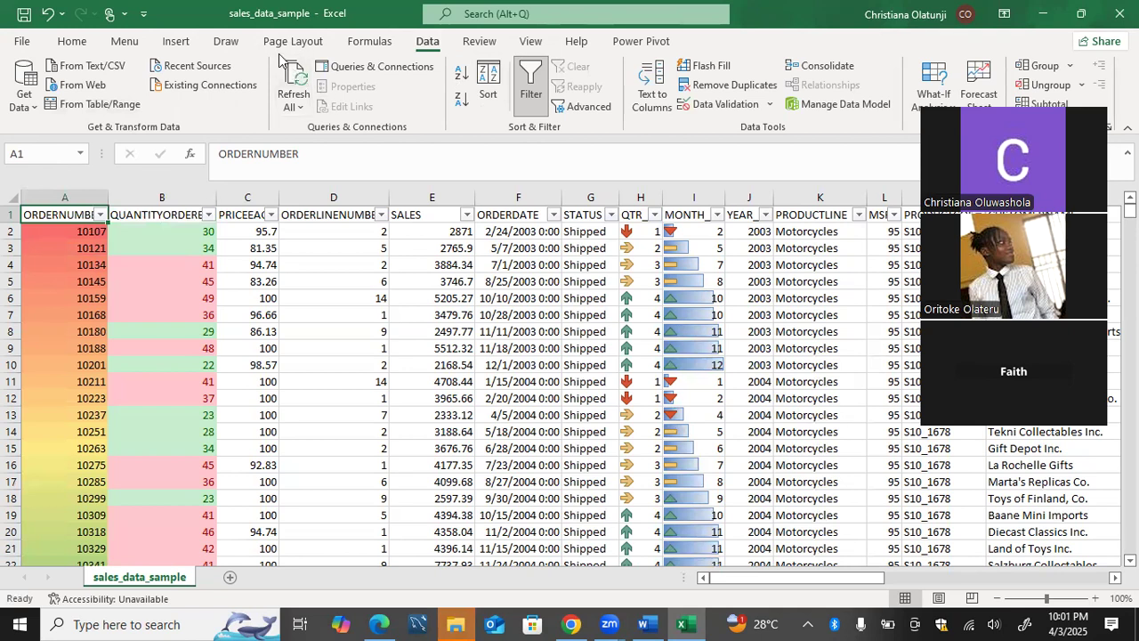
Create a PivotTable from the range sales_data_sample!$A$1:$Y$2824 on a new worksheet.
left_click(184, 45)
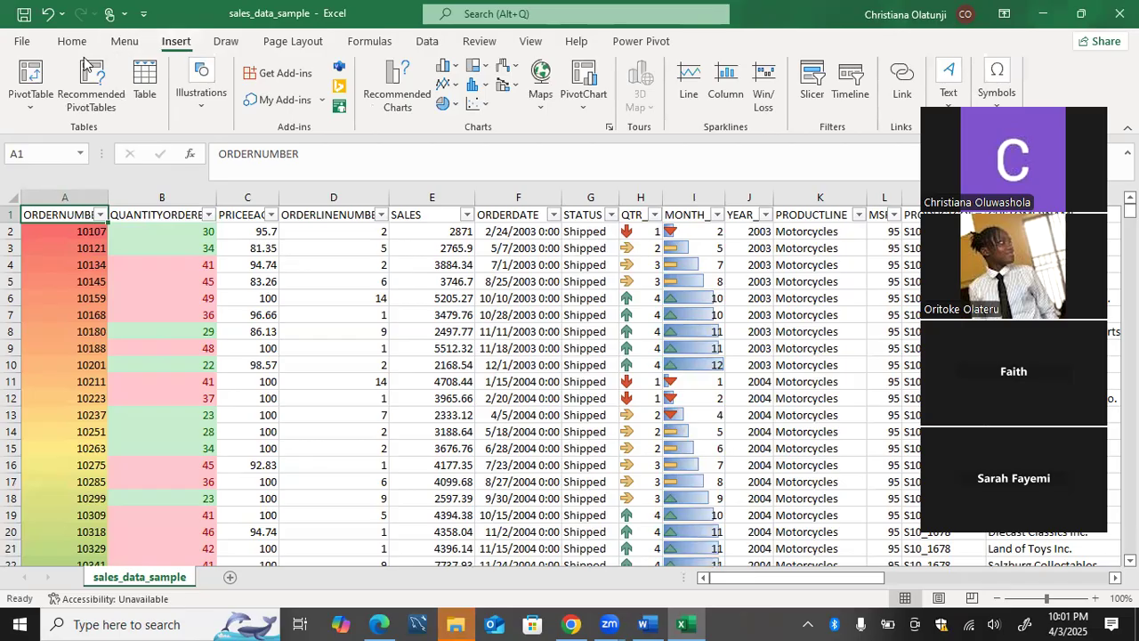
left_click(27, 105)
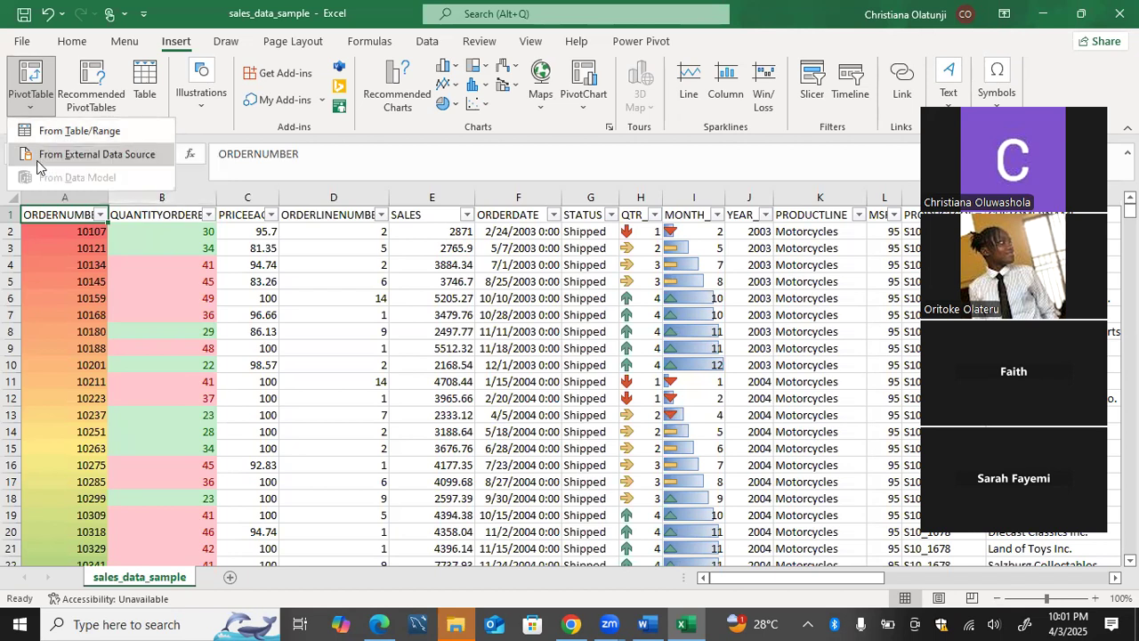
left_click(79, 136)
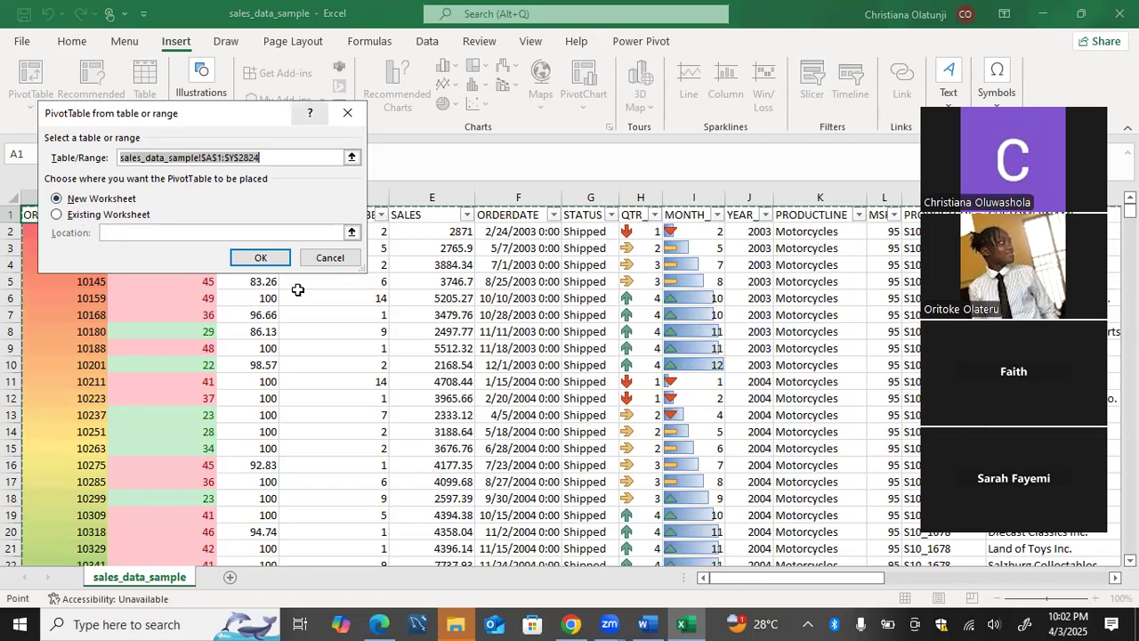
left_click(260, 258)
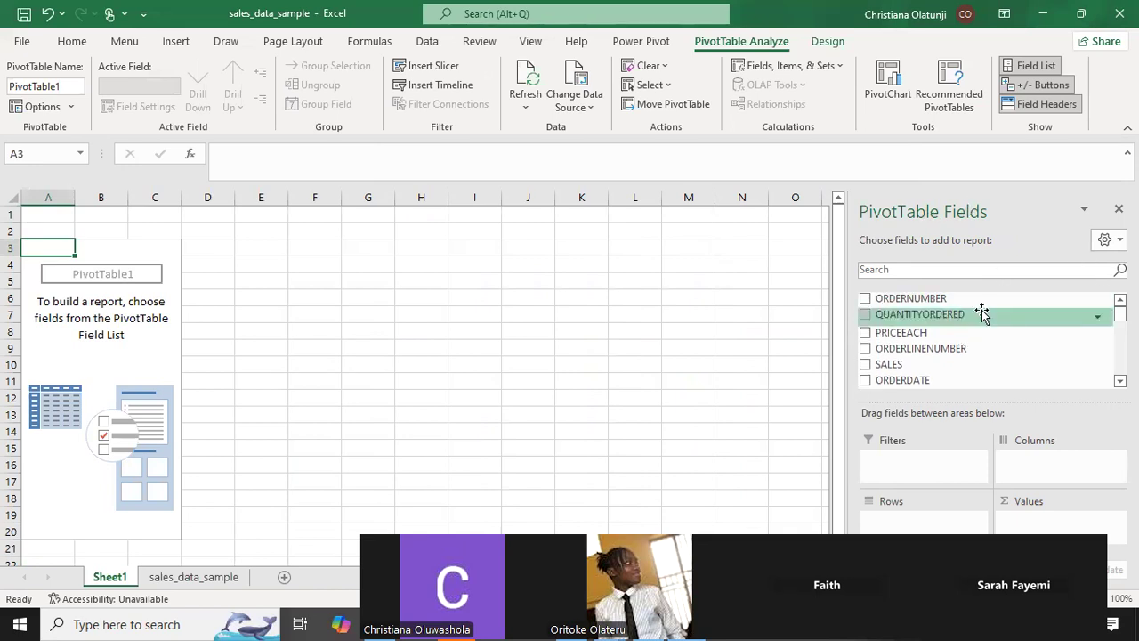
Examine the PivotTable field list and compare it with the header row of the sales_data_sample sheet.
scroll(981, 312, "down", 4)
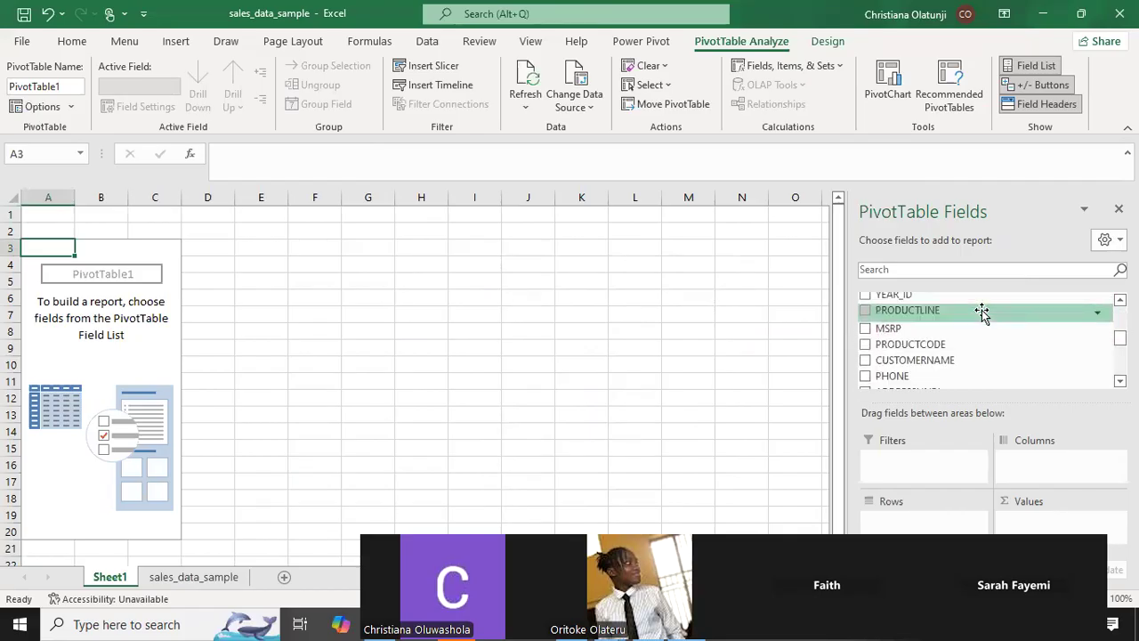
scroll(981, 311, "down", 2)
scroll(981, 310, "up", 5)
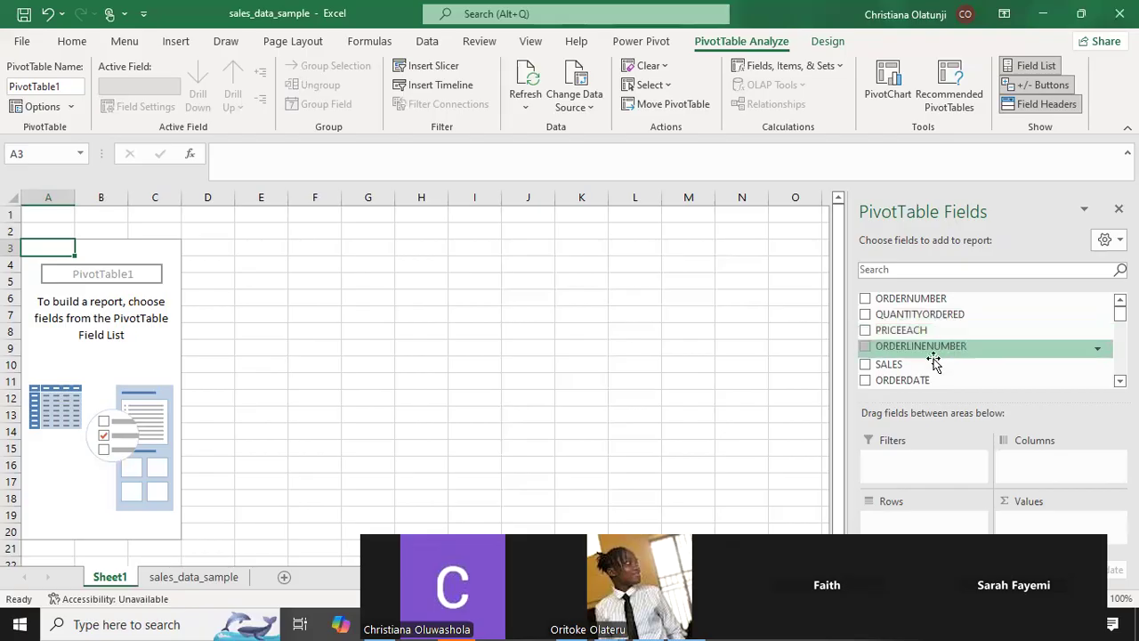
scroll(940, 367, "down", 1)
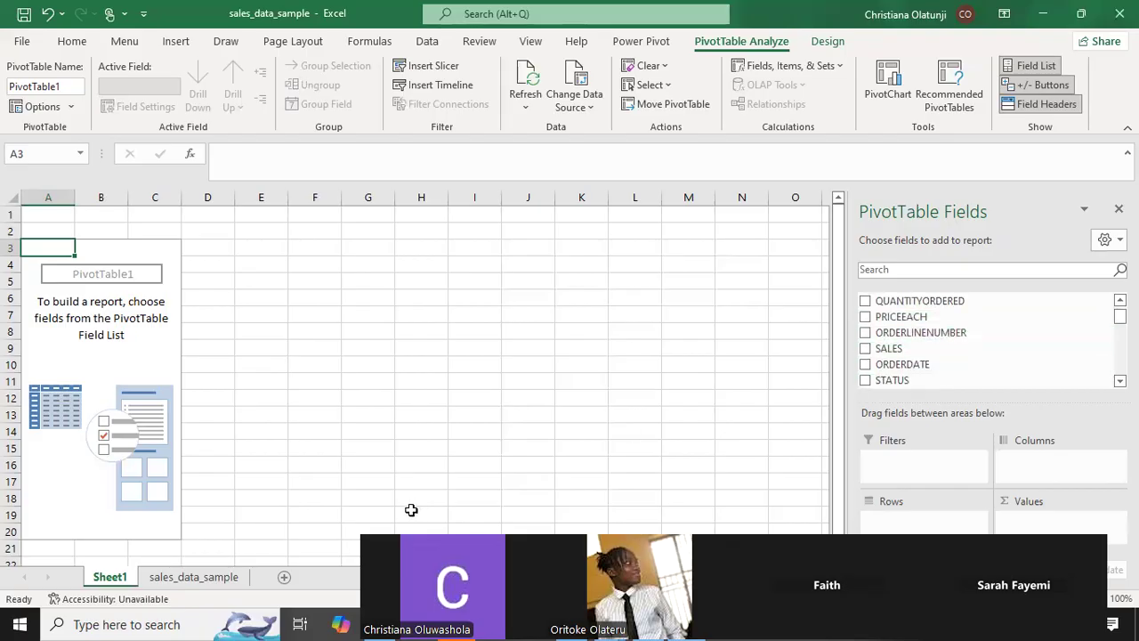
left_click(192, 577)
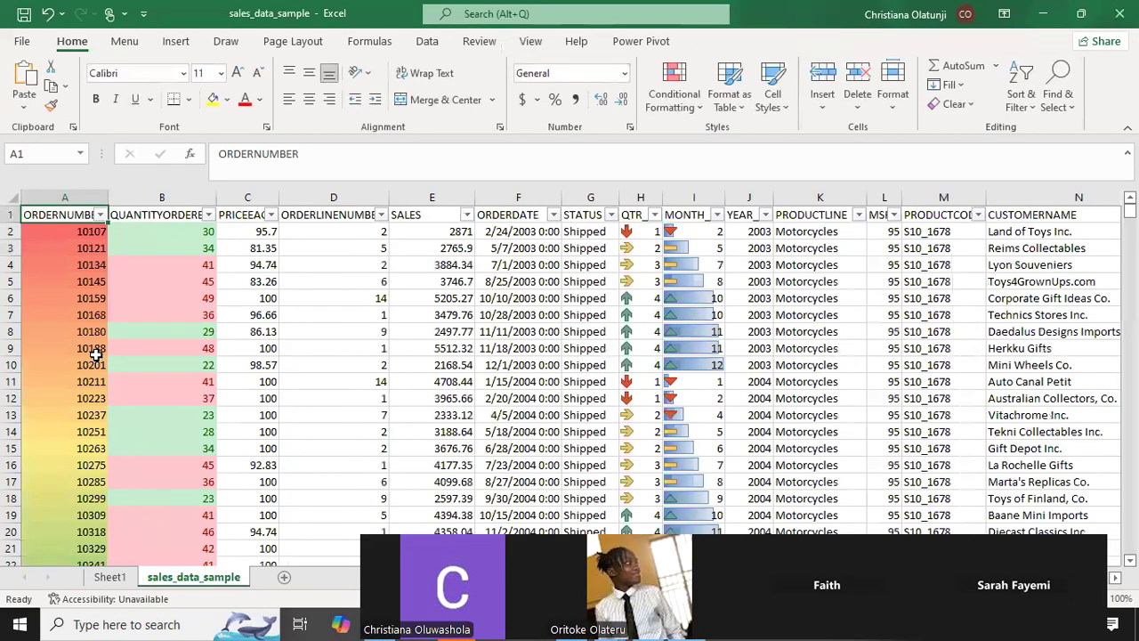
left_click(11, 219)
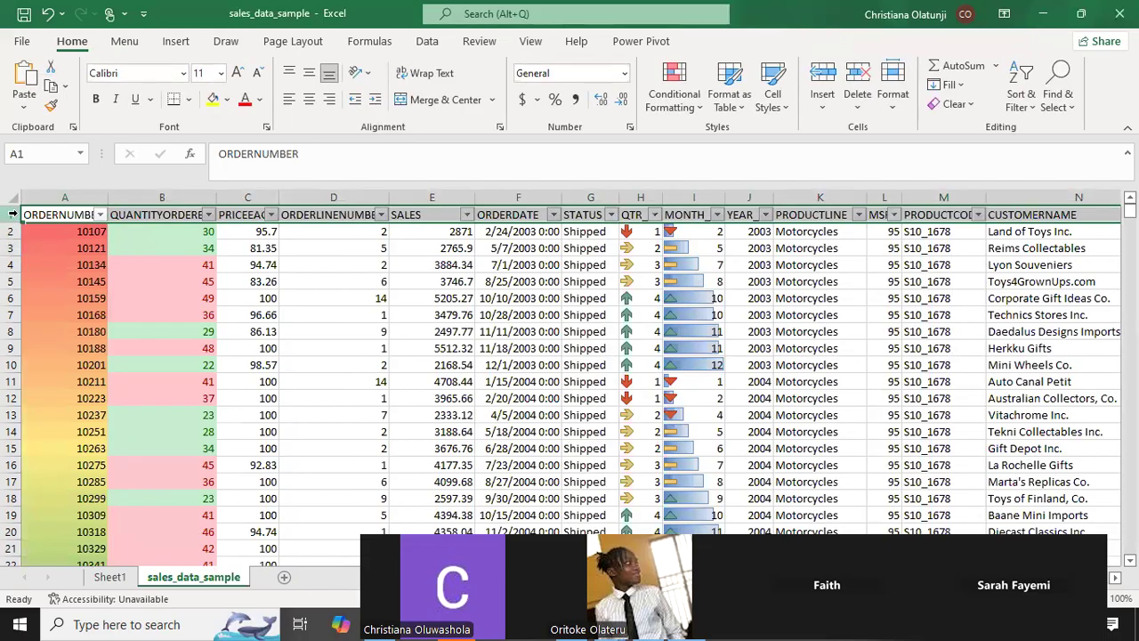
left_click(110, 577)
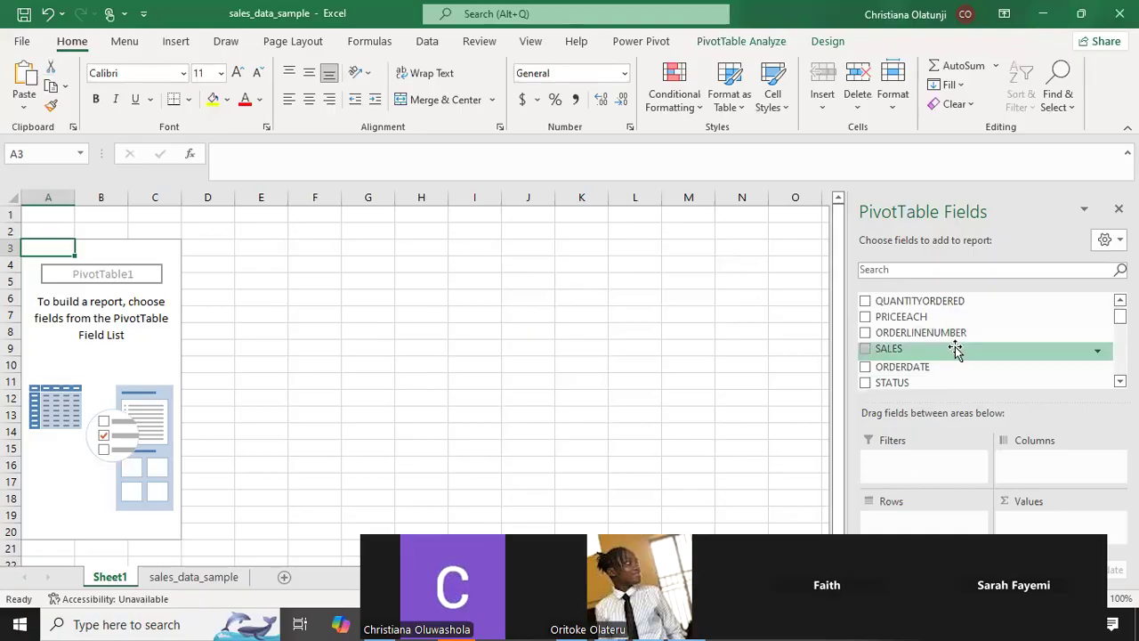
Add SALES to the PivotTable values and format its total as dollar accounting with thousands separators.
left_click(868, 353)
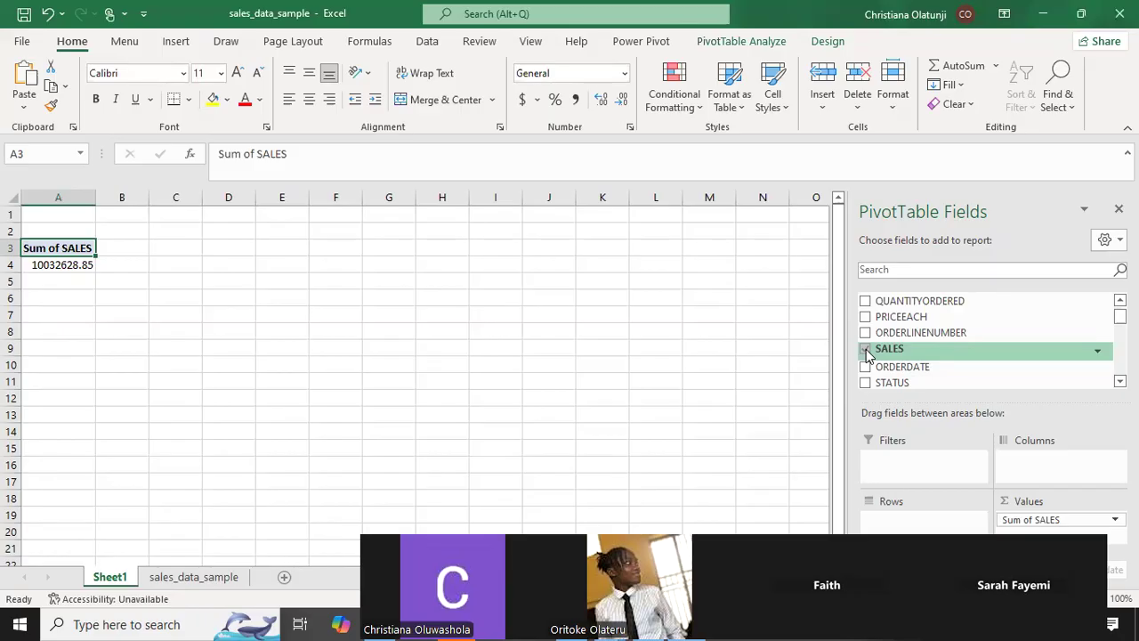
left_click(64, 263)
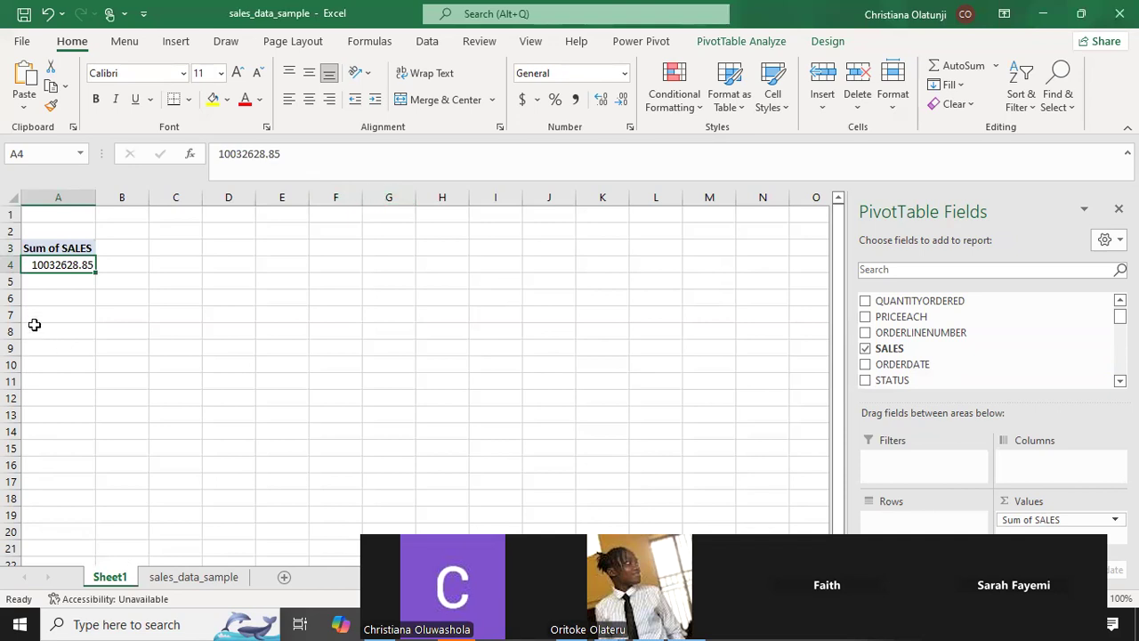
left_click(573, 102)
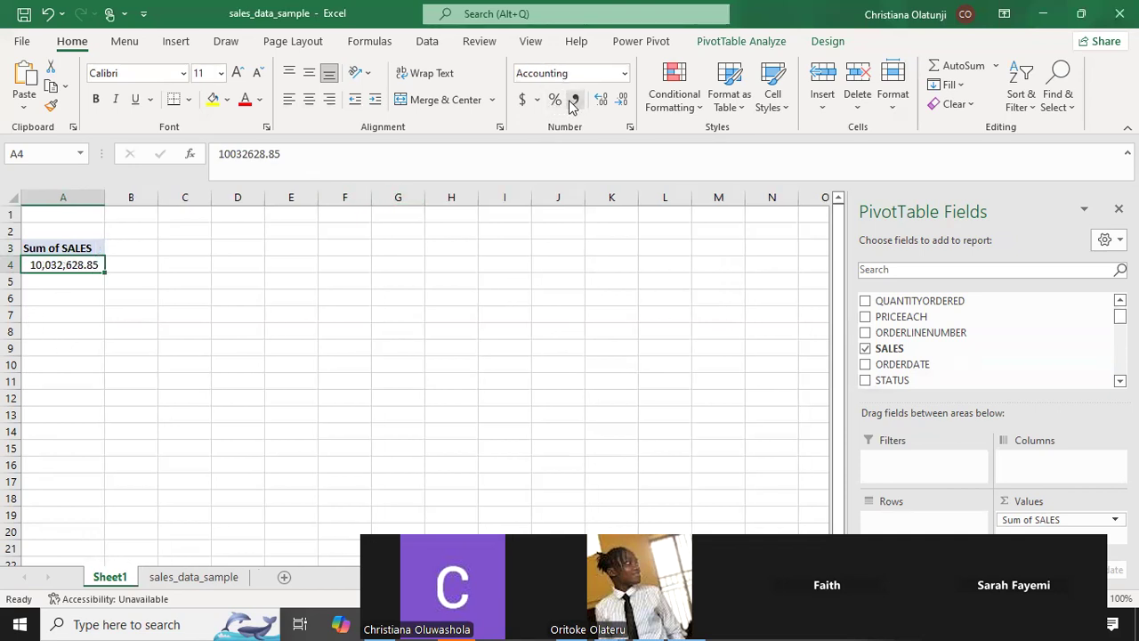
left_click(523, 100)
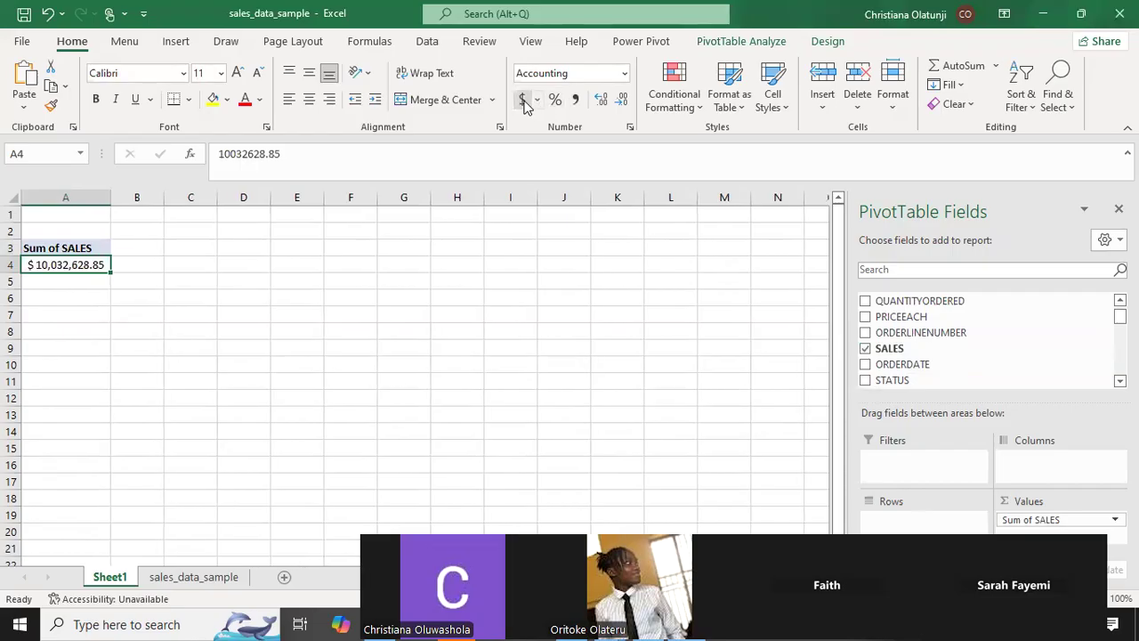
Try the sales total with fewer decimal places and restore it to two decimals.
left_click(622, 102)
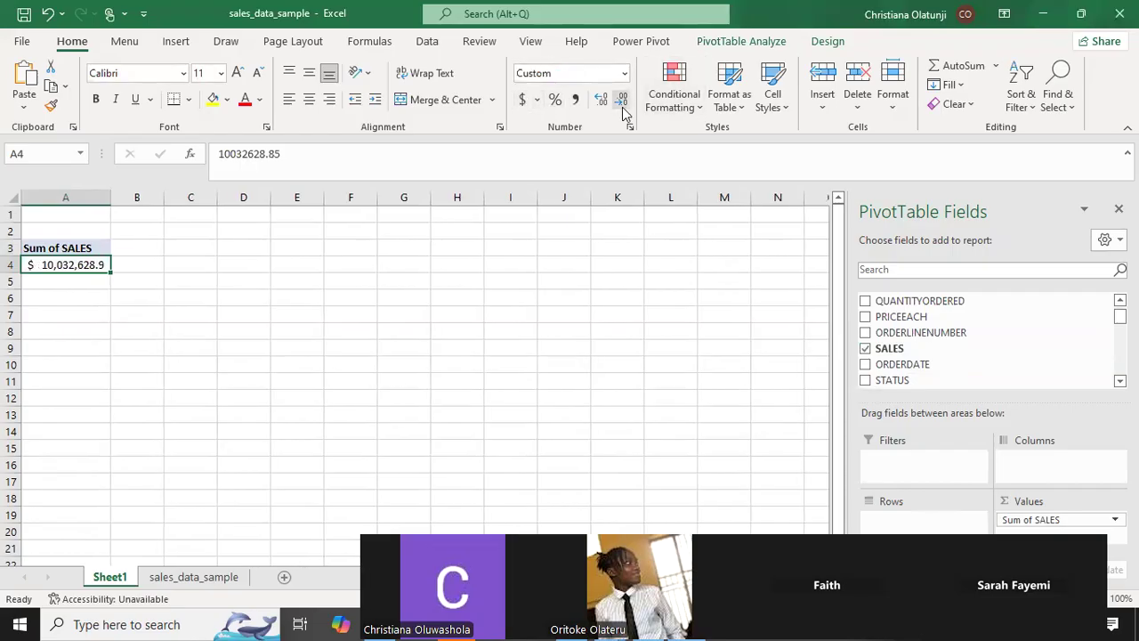
left_click(622, 99)
left_click(602, 100)
left_click(602, 101)
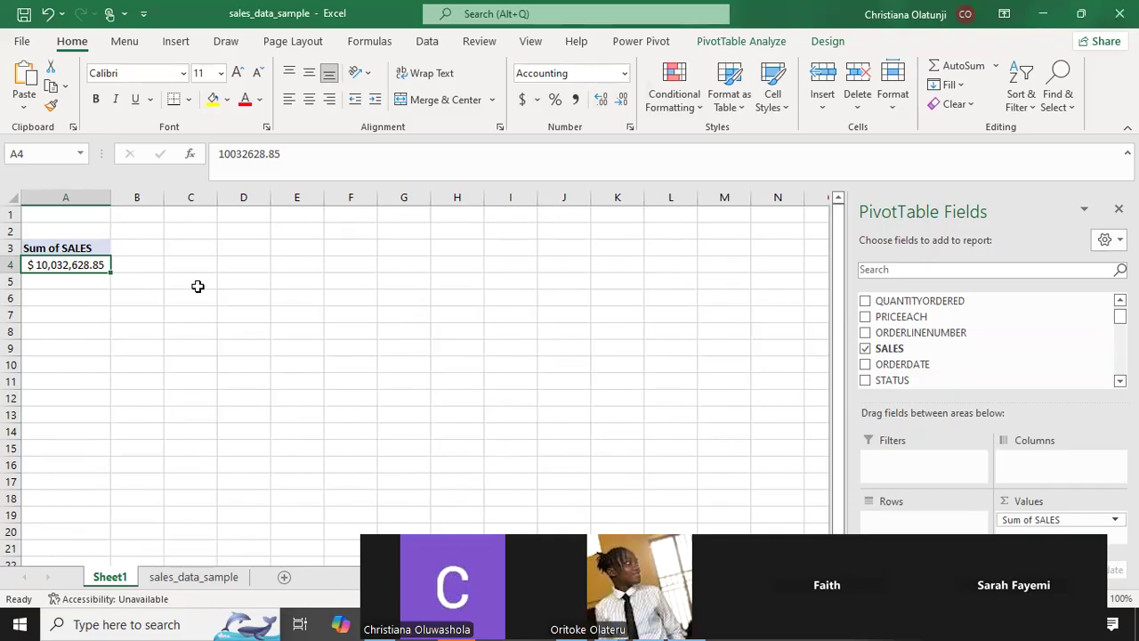
Check which years the YEAR_ID filter offers in the sales_data_sample sheet and return to the PivotTable sheet.
left_click(197, 577)
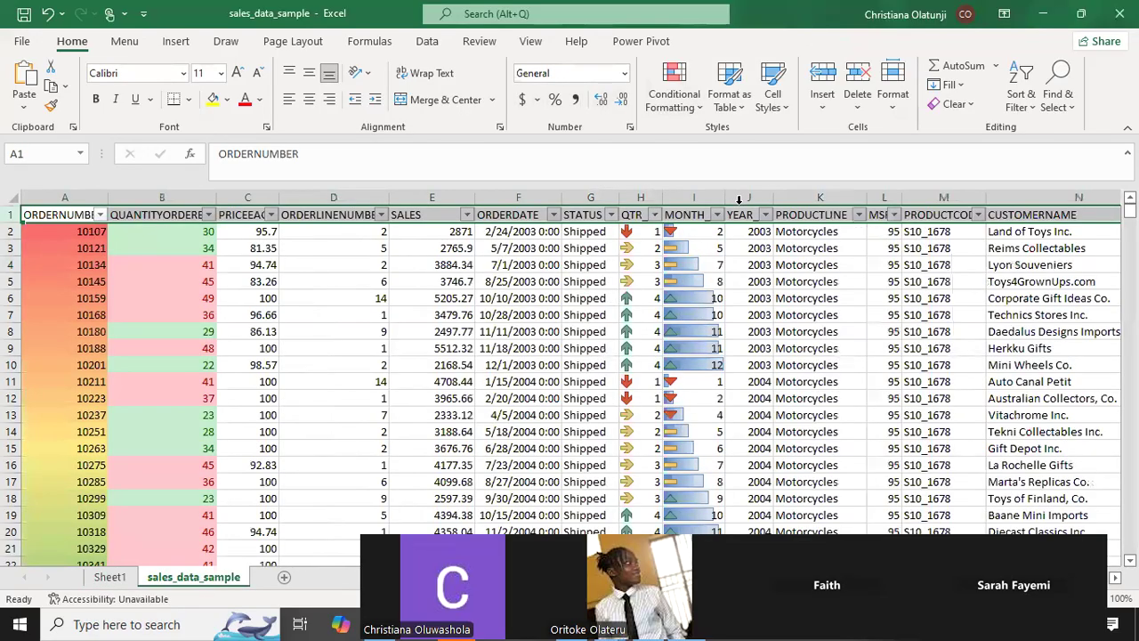
left_click(764, 216)
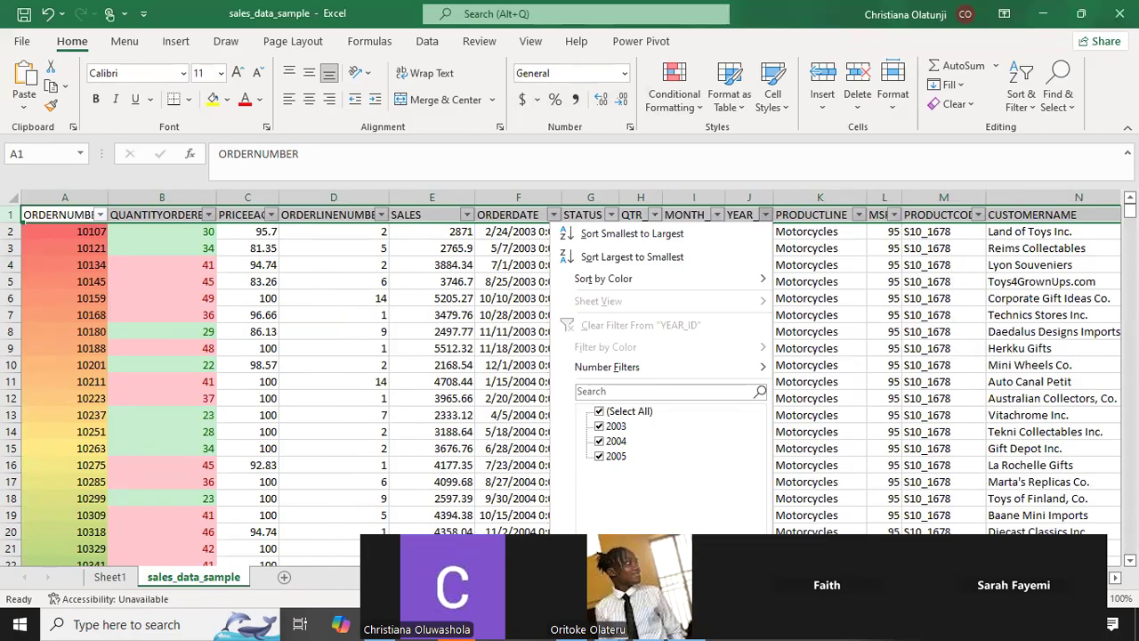
left_click(109, 576)
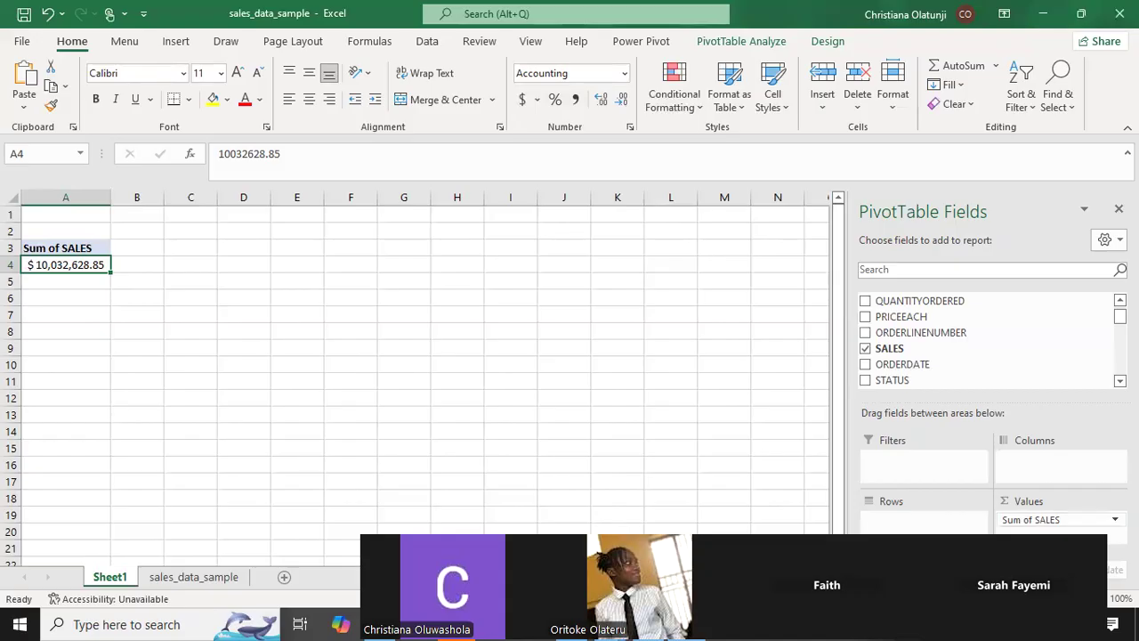
left_click(1114, 519)
left_click(1109, 521)
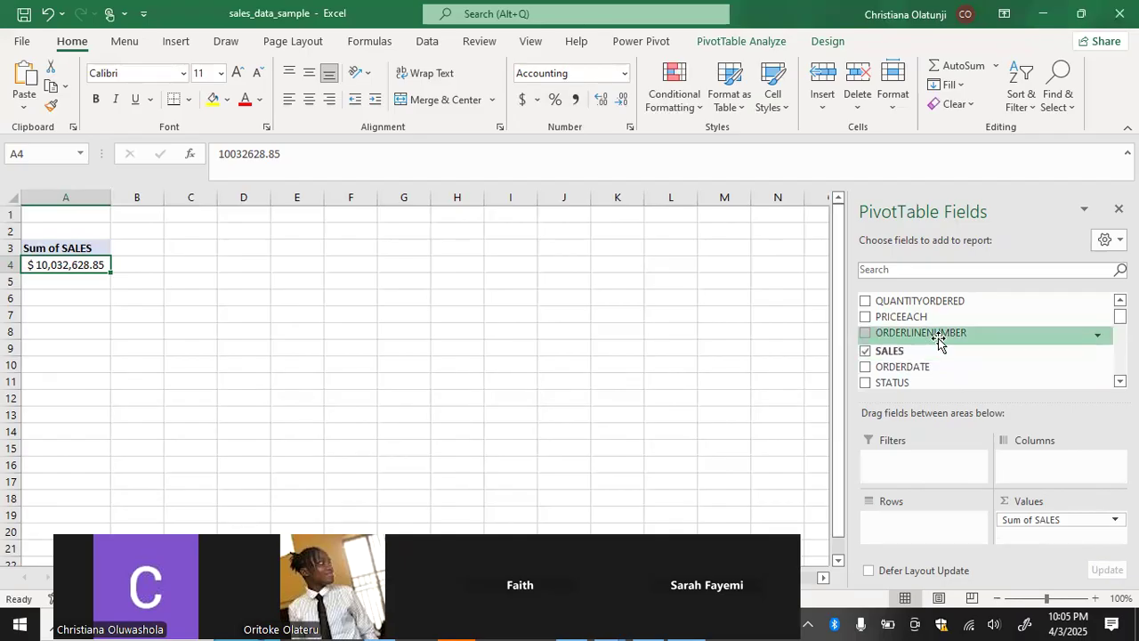
Try QUANTITYORDERED as PivotTable rows and ORDERLINENUMBER as a summed value, and remove both fields from the layout.
left_click_drag(948, 302, 940, 531)
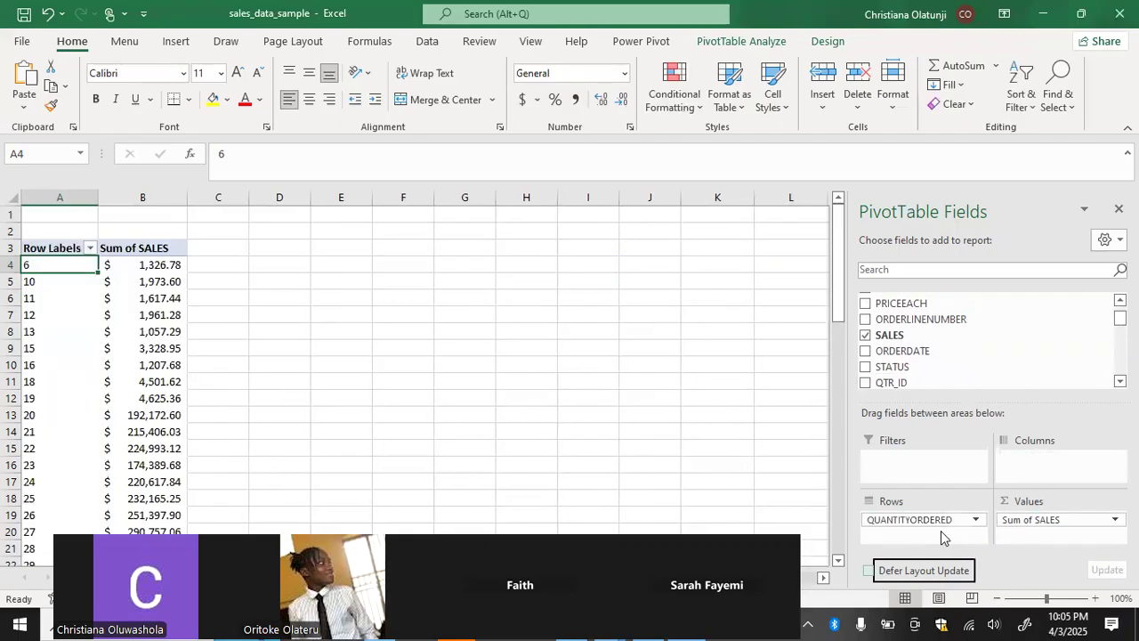
left_click_drag(943, 523, 993, 395)
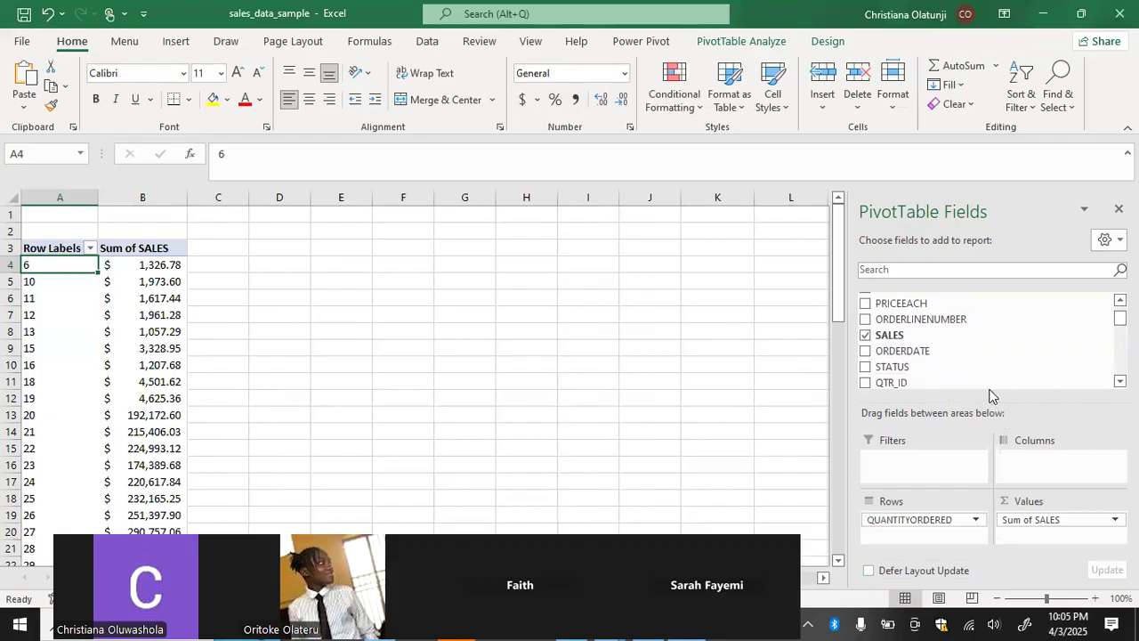
left_click(864, 321)
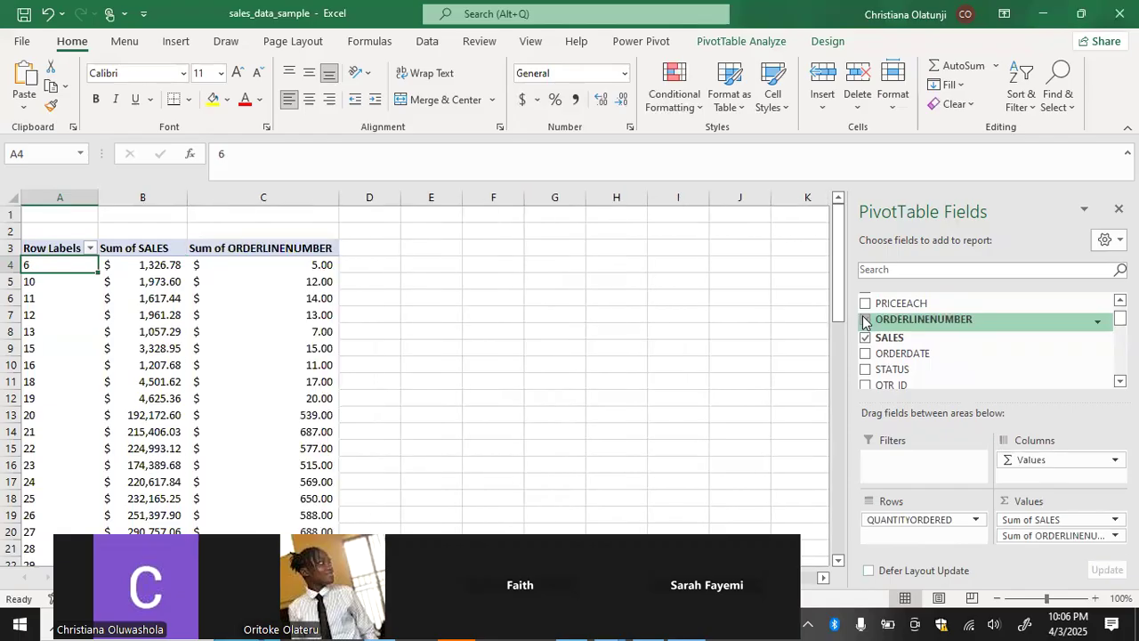
left_click_drag(1045, 536, 1004, 361)
left_click_drag(956, 519, 1009, 335)
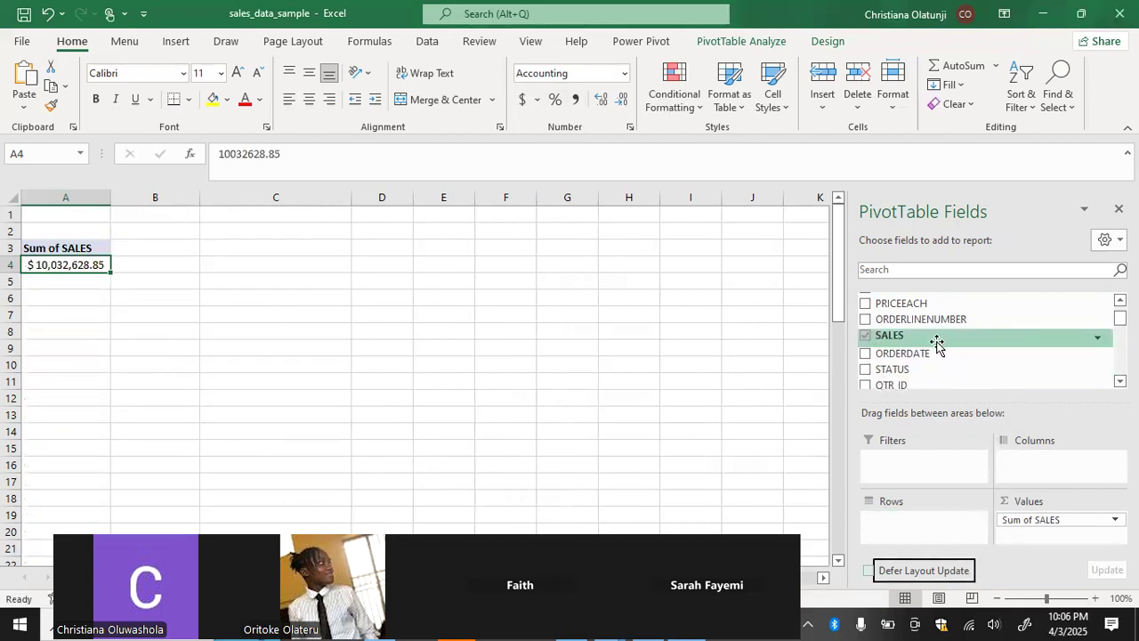
Add ORDERLINENUMBER to the PivotTable values once more and take it back out of the layout.
left_click(864, 322)
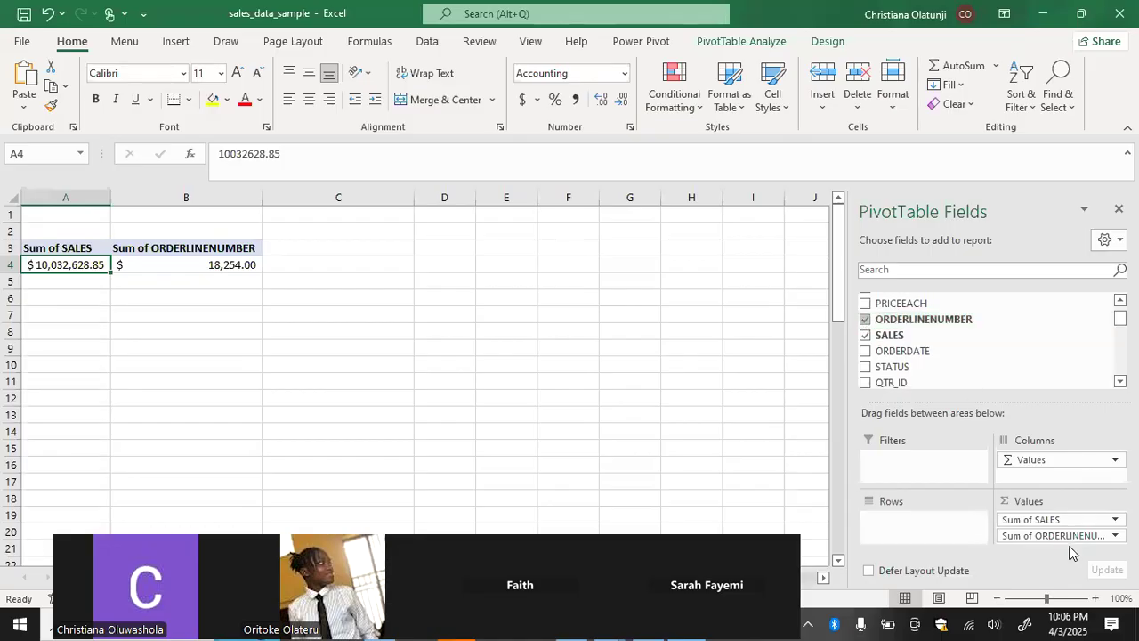
left_click_drag(1063, 536, 973, 269)
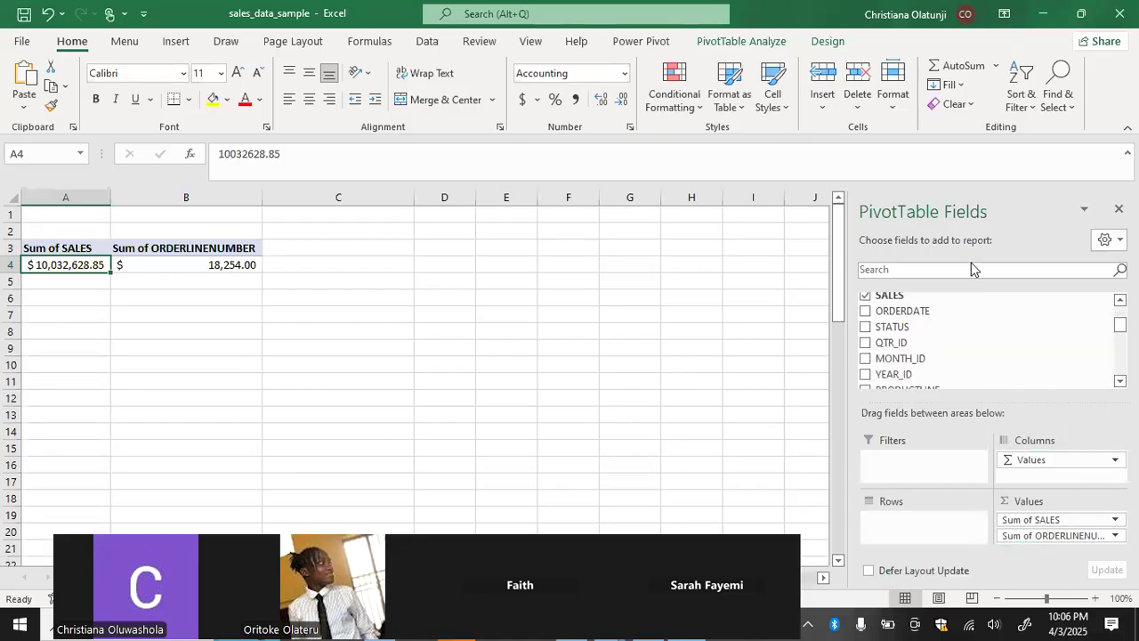
left_click_drag(1050, 535, 959, 377)
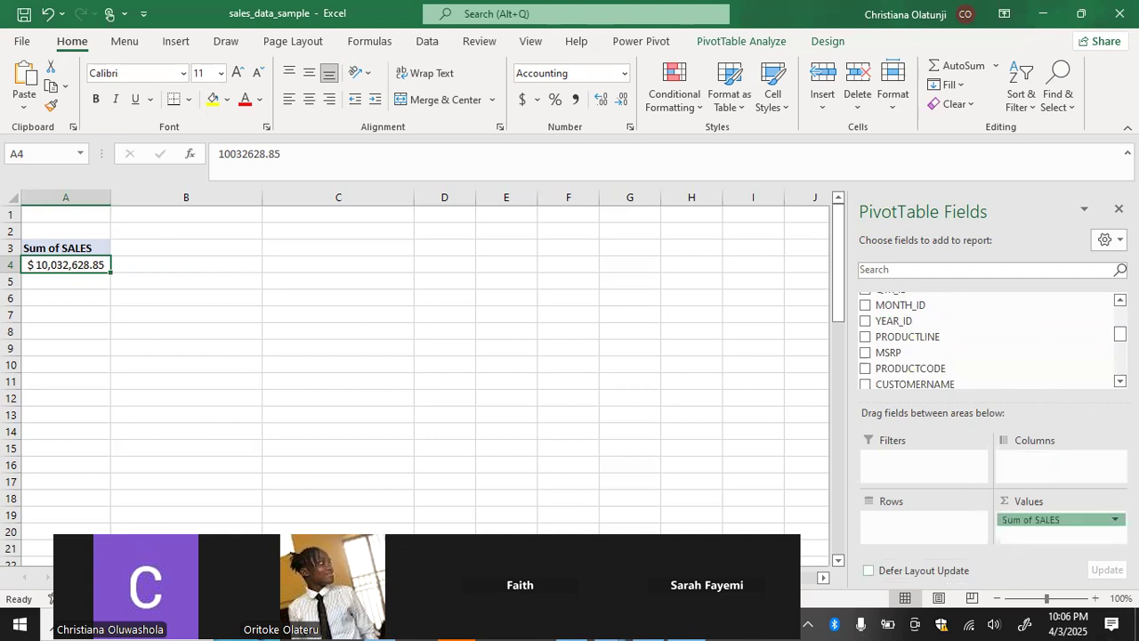
Review the summary calculations offered in the value field settings for Sum of SALES and cancel without changes.
left_click(1104, 520)
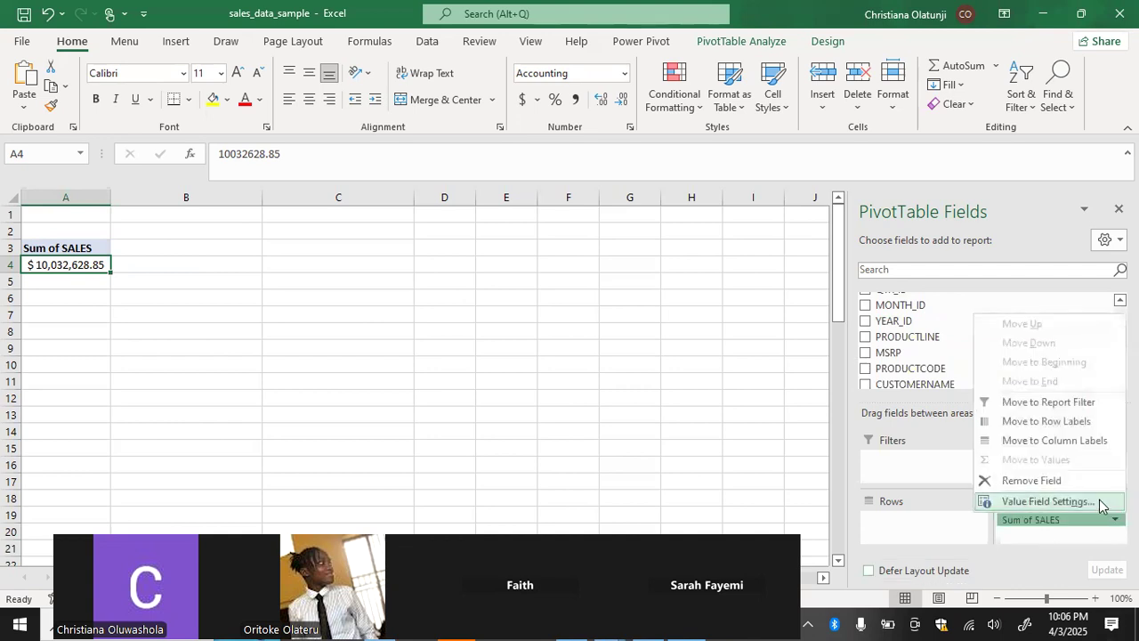
left_click(1046, 501)
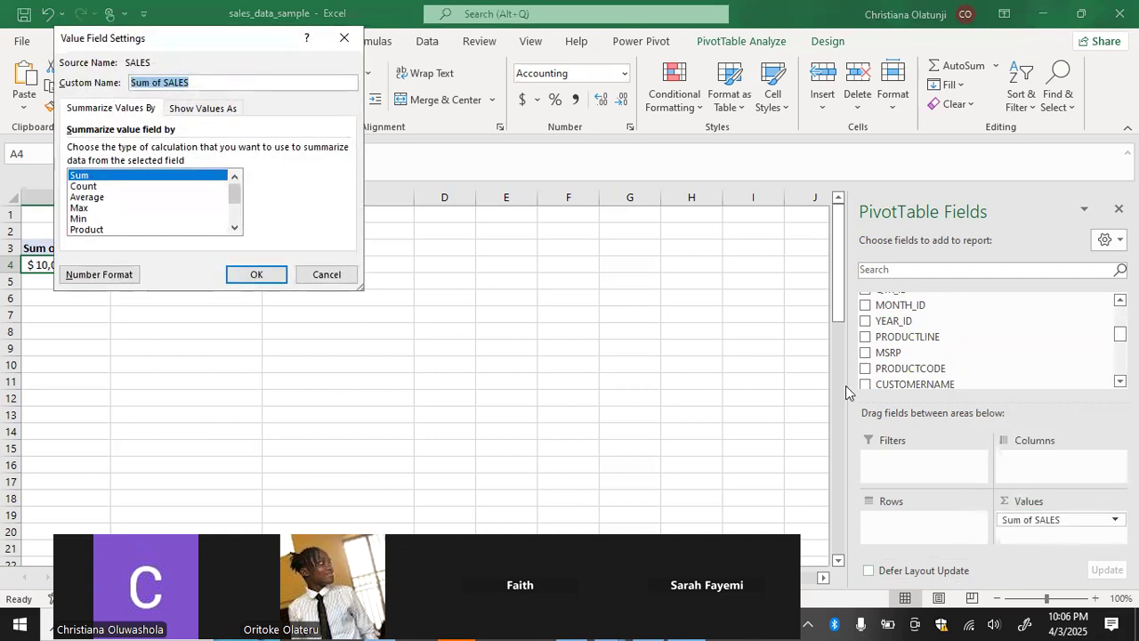
left_click(321, 275)
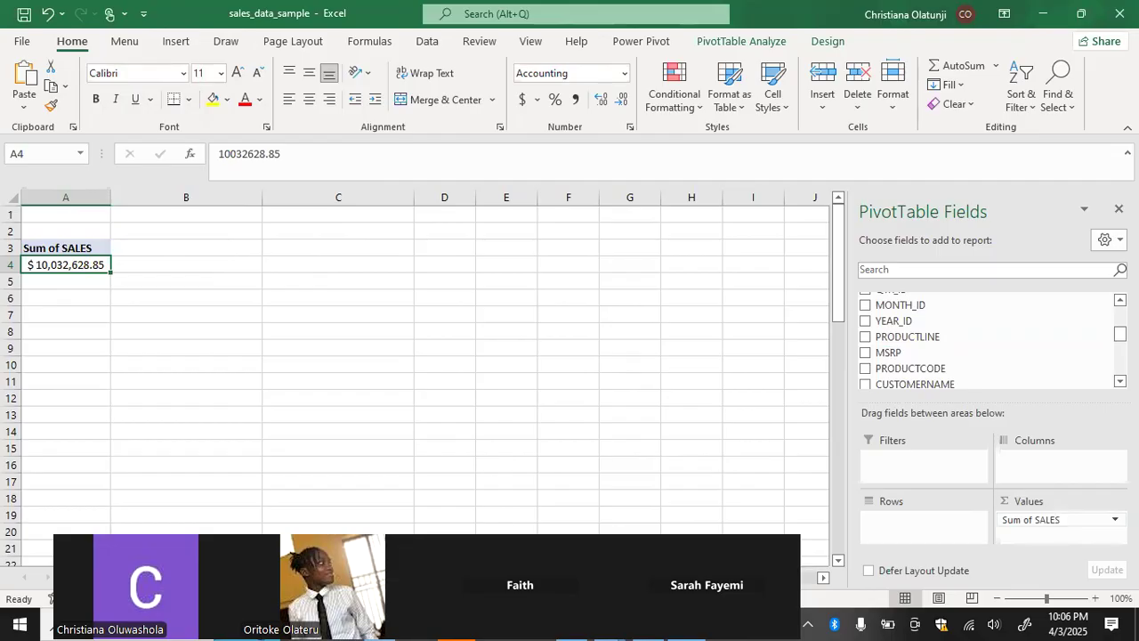
Change the PivotTable's SALES value field to summarize by Average instead of Sum.
left_click(1096, 519)
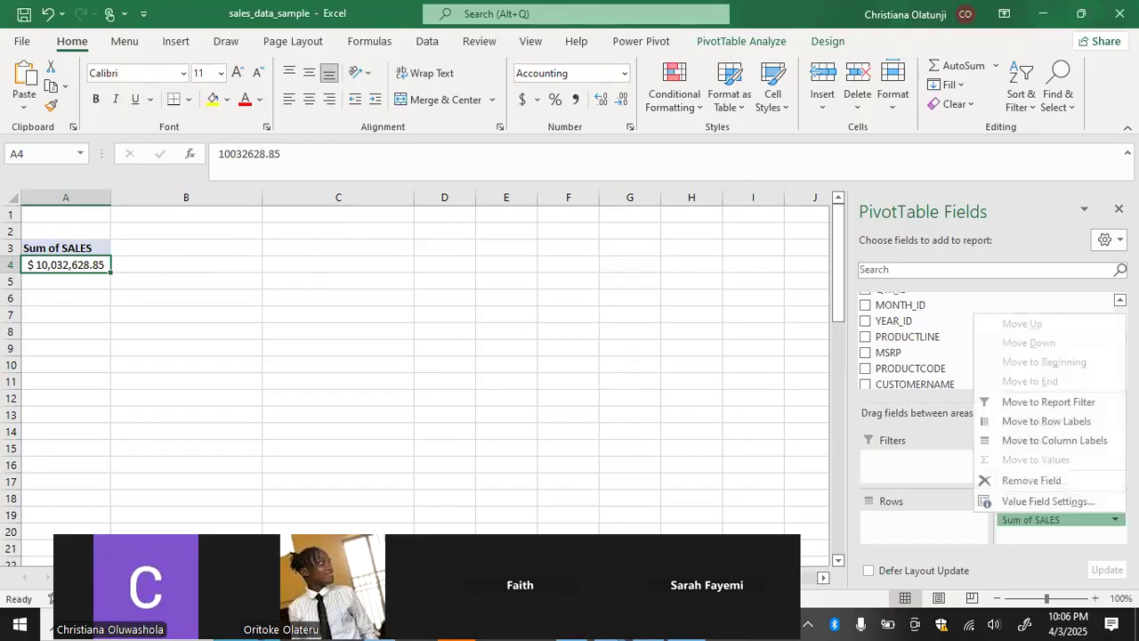
left_click(1092, 504)
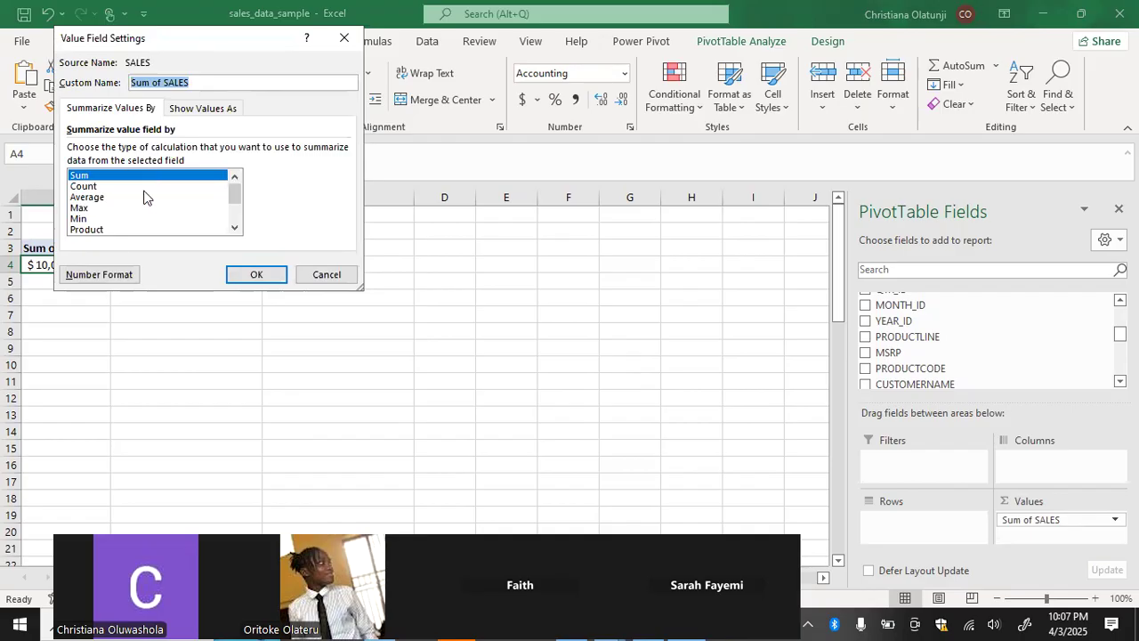
key("Right")
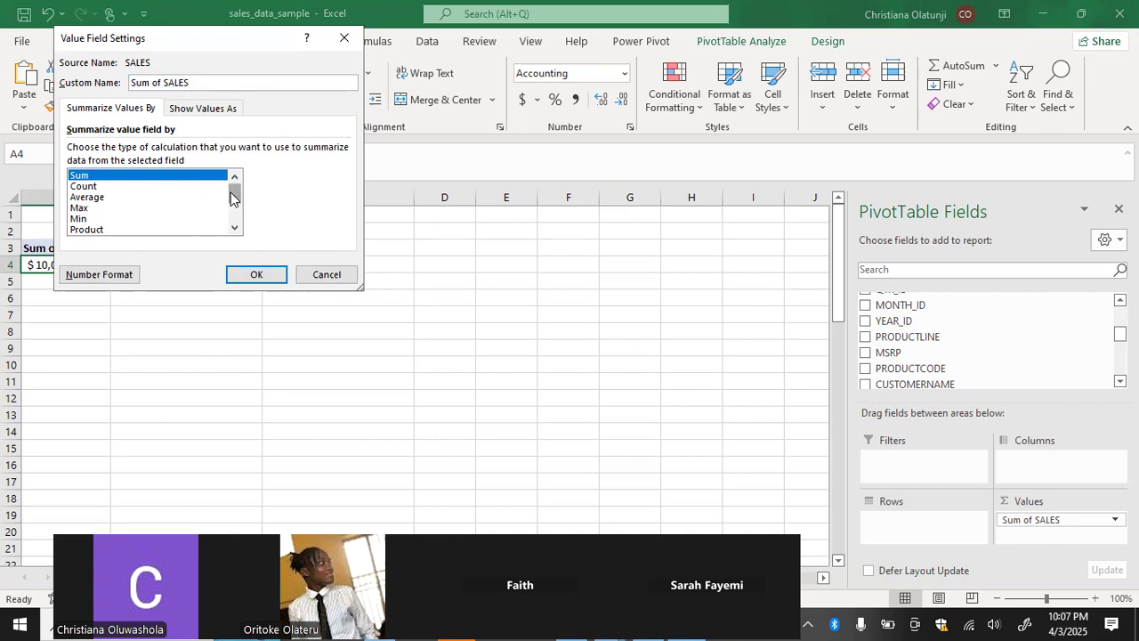
left_click_drag(230, 198, 230, 157)
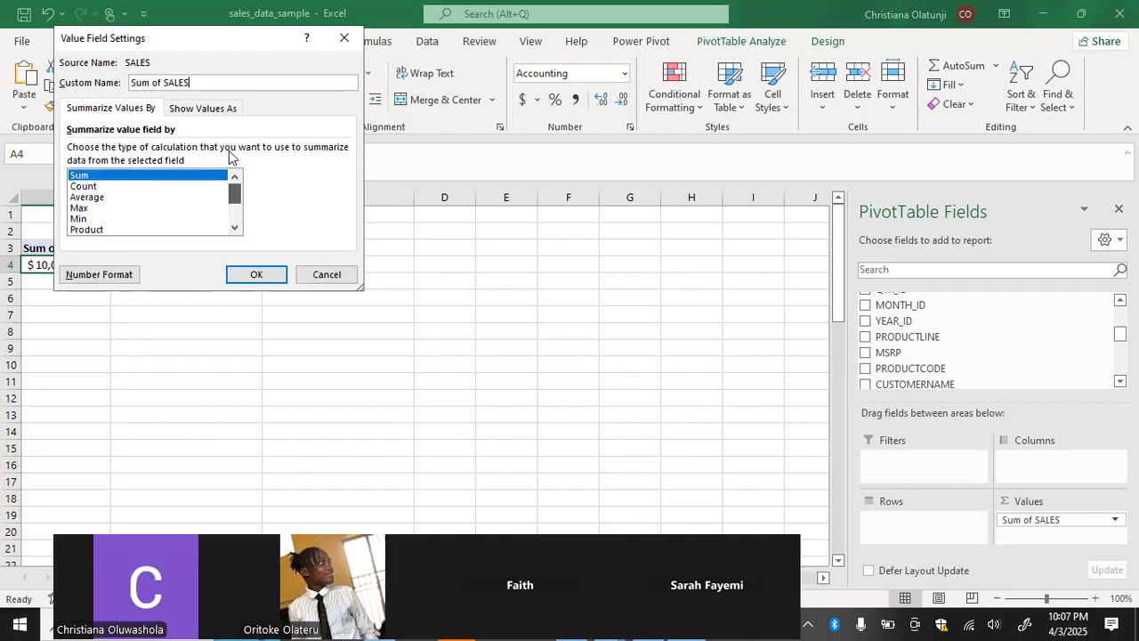
left_click(187, 204)
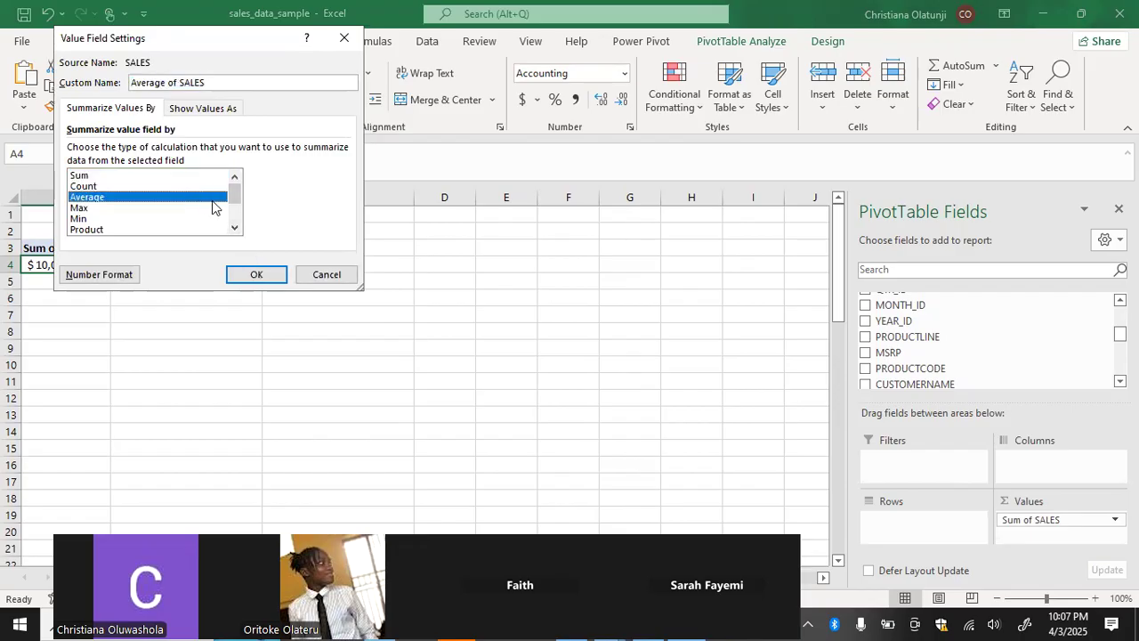
left_click(243, 274)
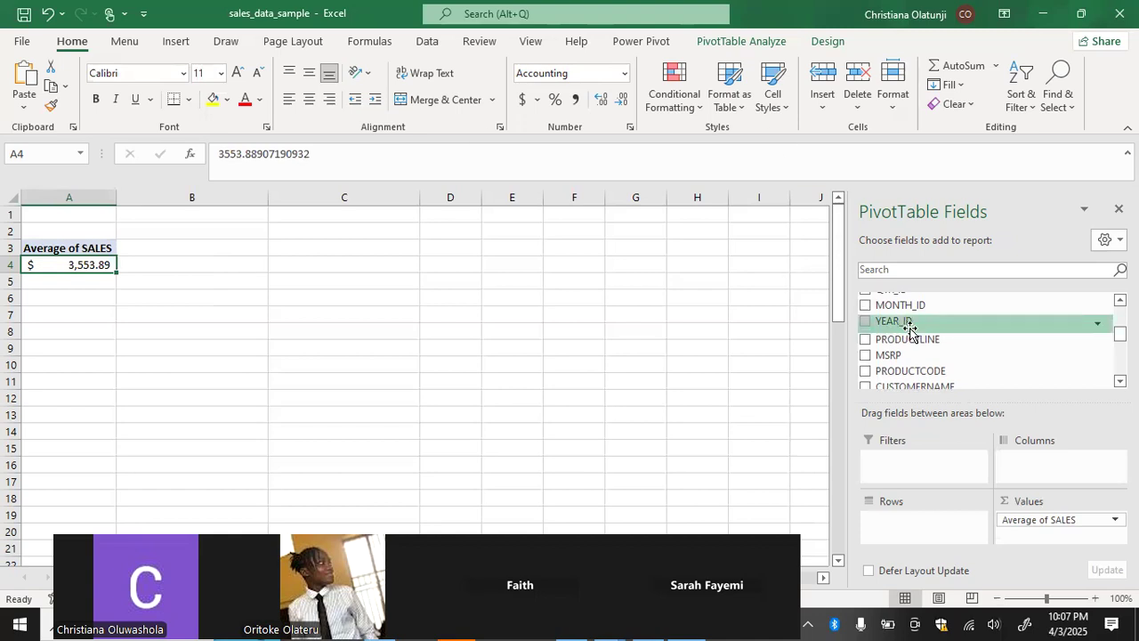
Copy the Average of SALES PivotTable in A3:A4 to cell A8 and remove the SALES field from the copy.
scroll(910, 331, "up", 2)
scroll(910, 331, "up", 2)
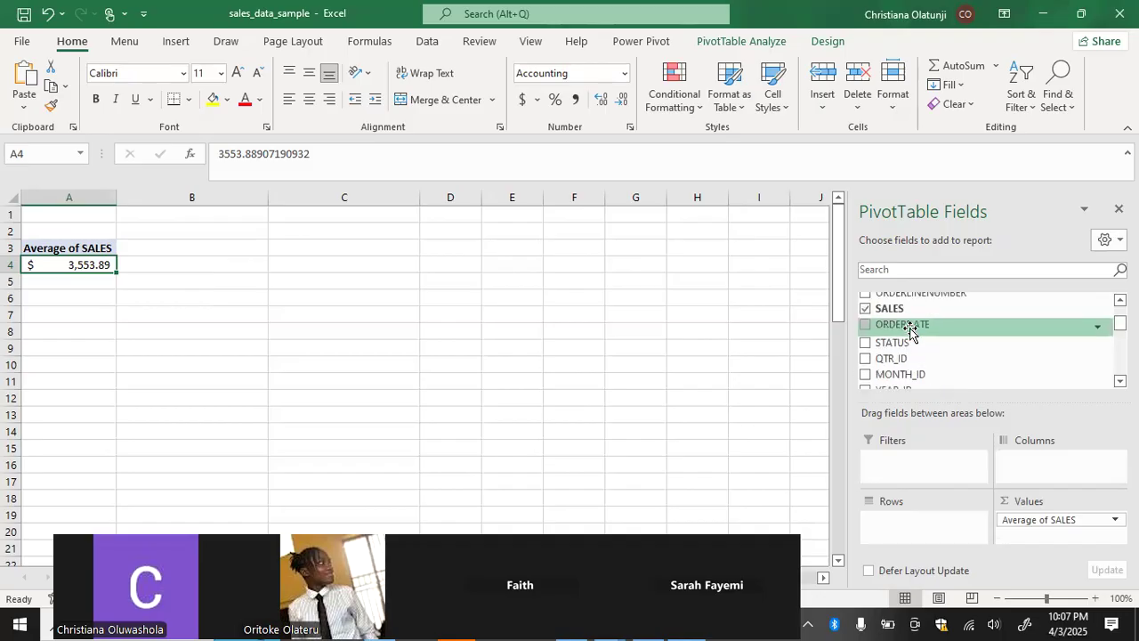
scroll(910, 331, "up", 1)
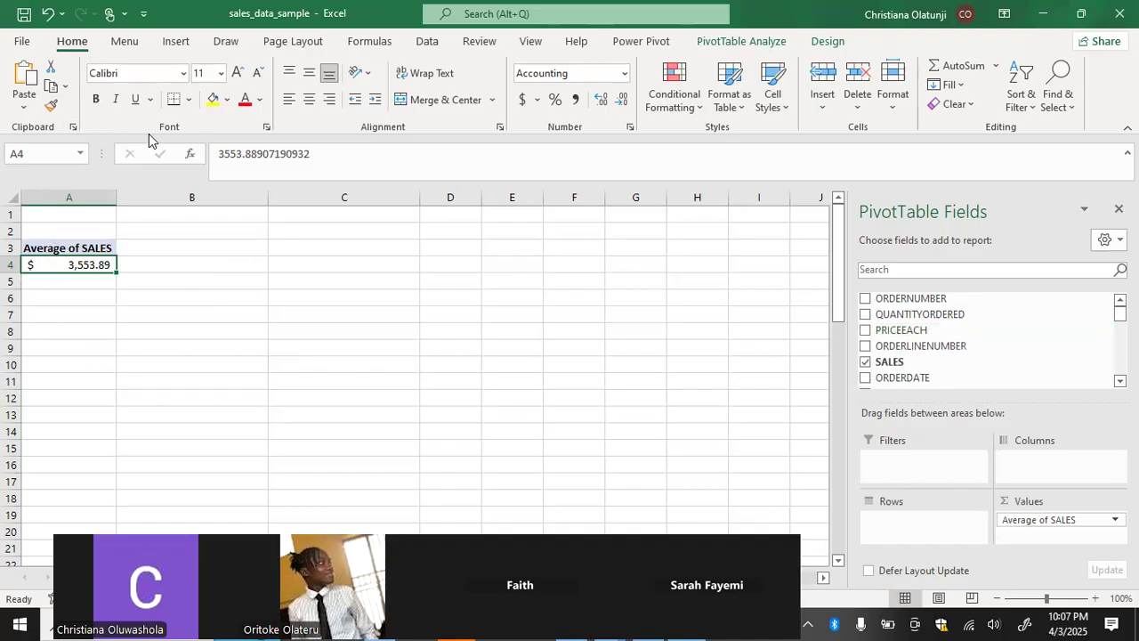
left_click_drag(48, 250, 48, 265)
key("ctrl+c")
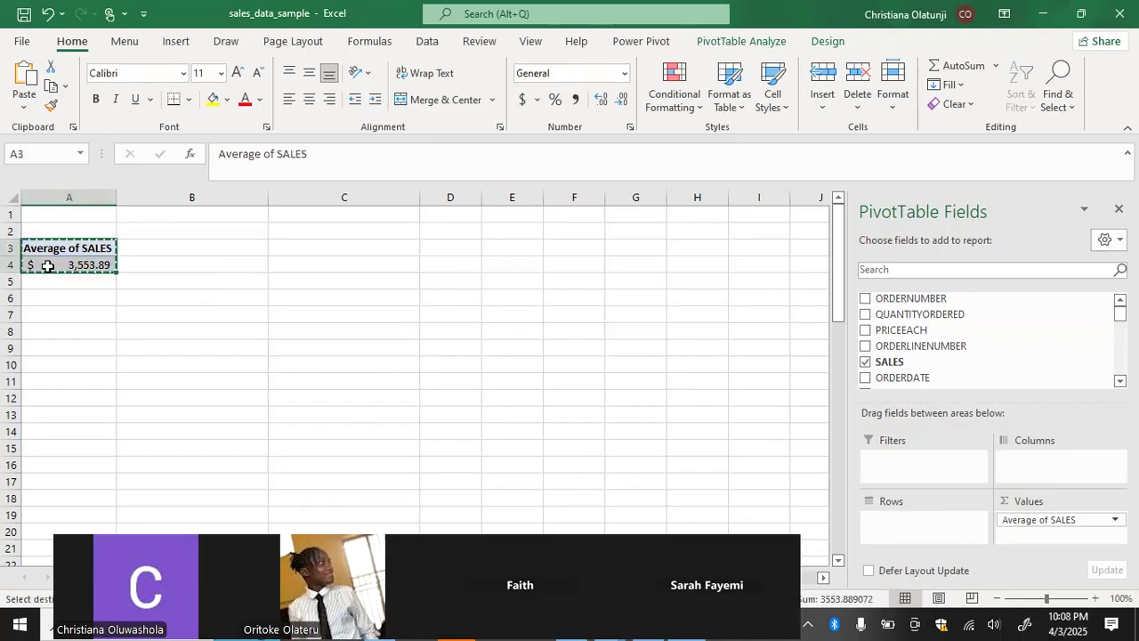
left_click(39, 331)
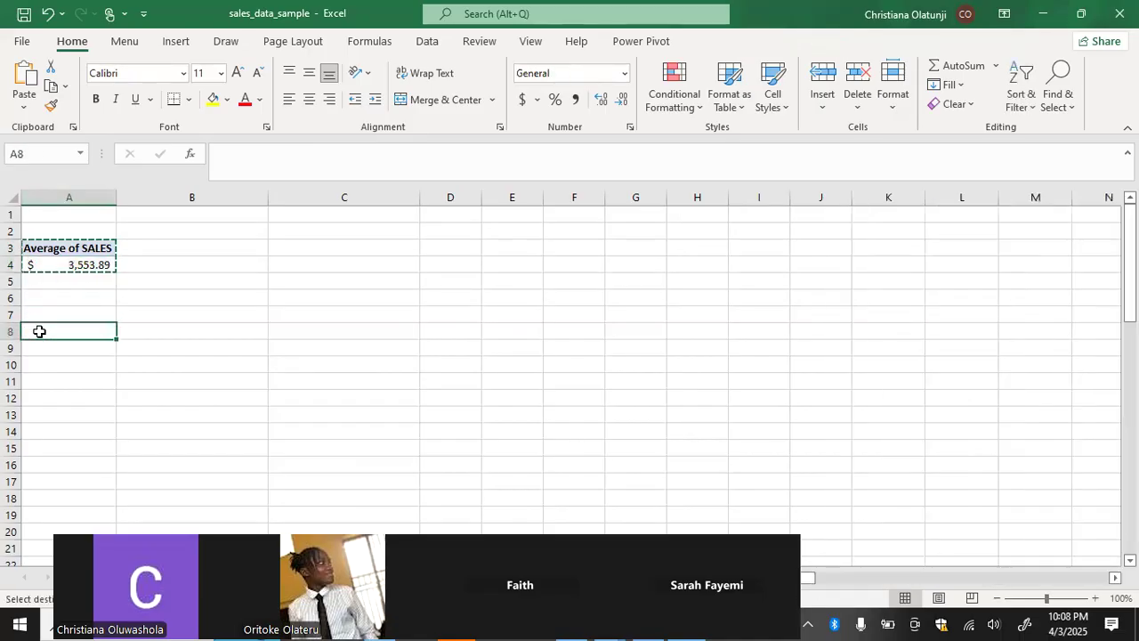
key("ctrl+v")
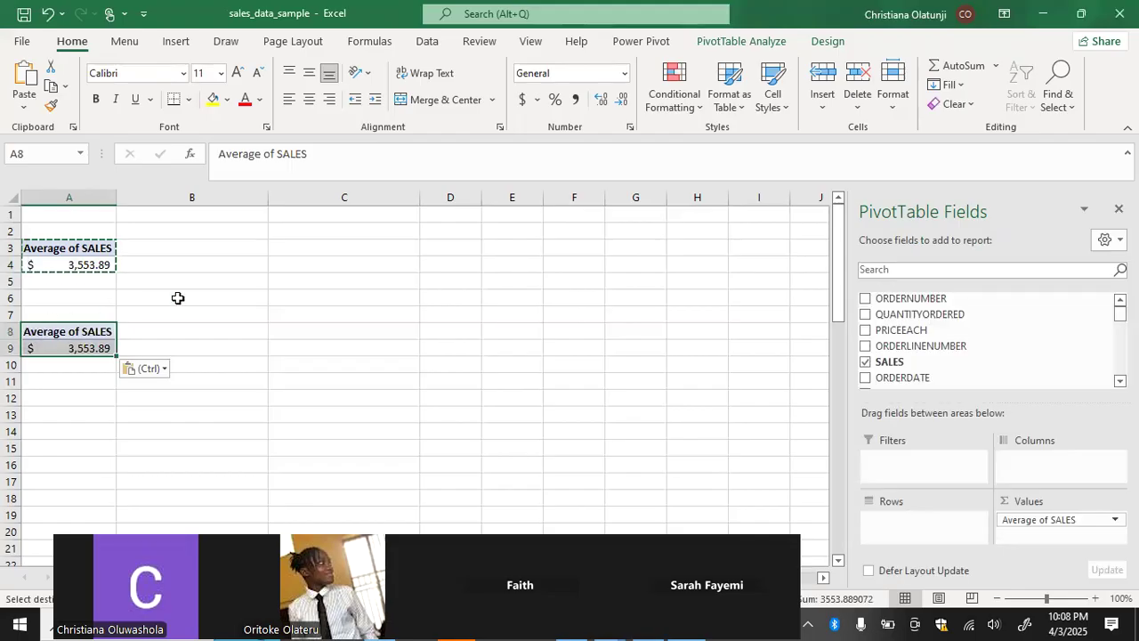
left_click(868, 362)
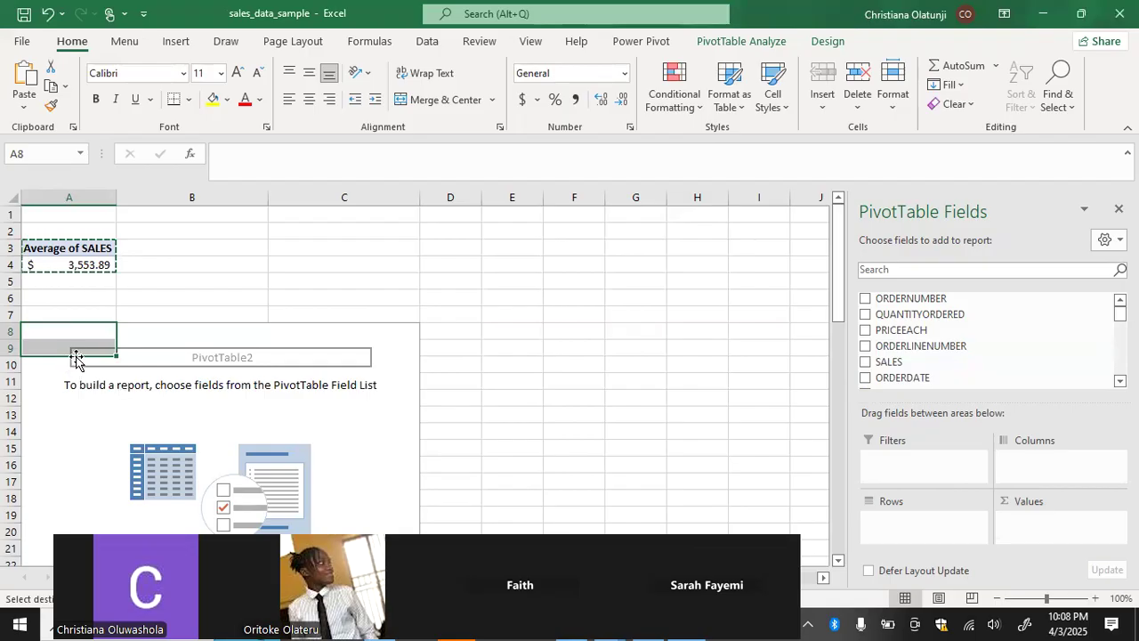
left_click(176, 214)
Add CUSTOMERNAME as rows and SALES as summed values to the empty PivotTable starting at A8.
left_click(56, 343)
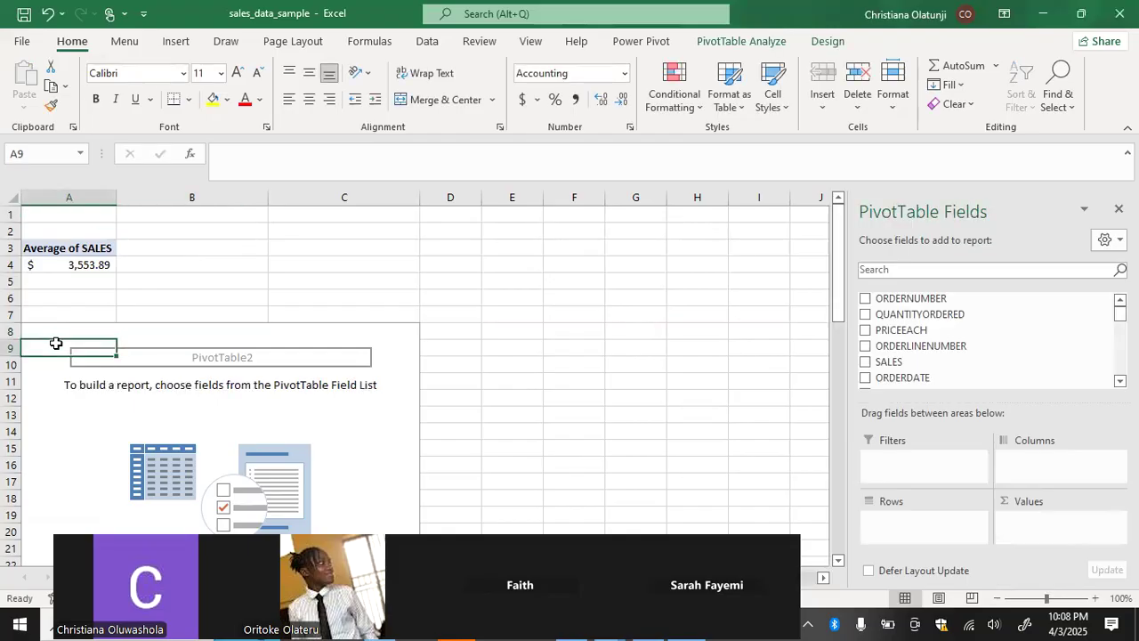
left_click(62, 331)
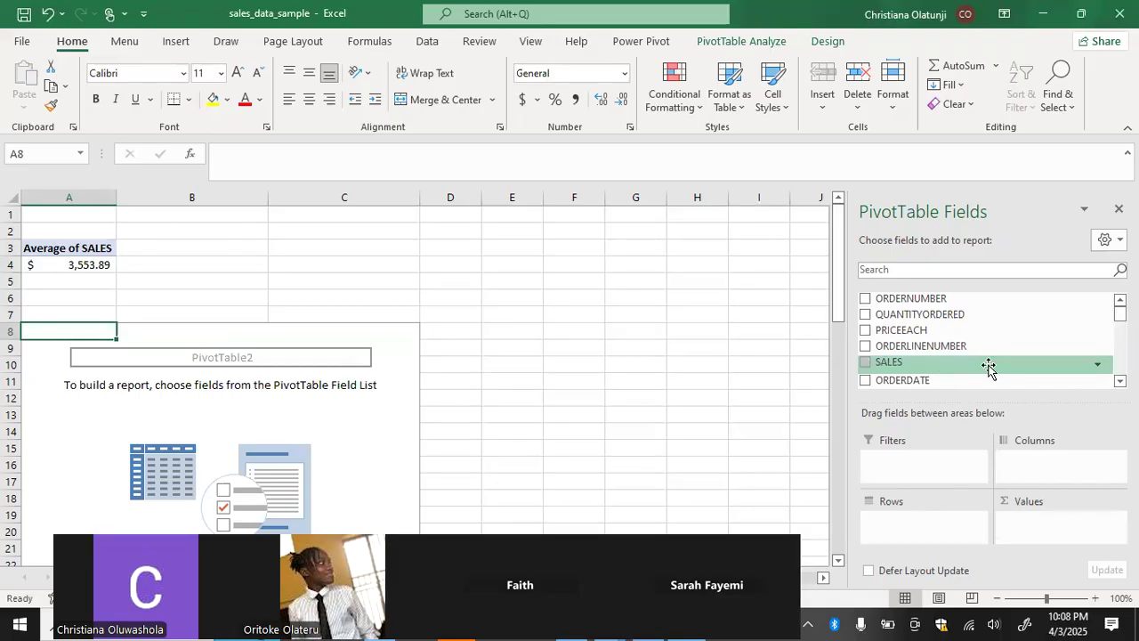
scroll(988, 368, "down", 5)
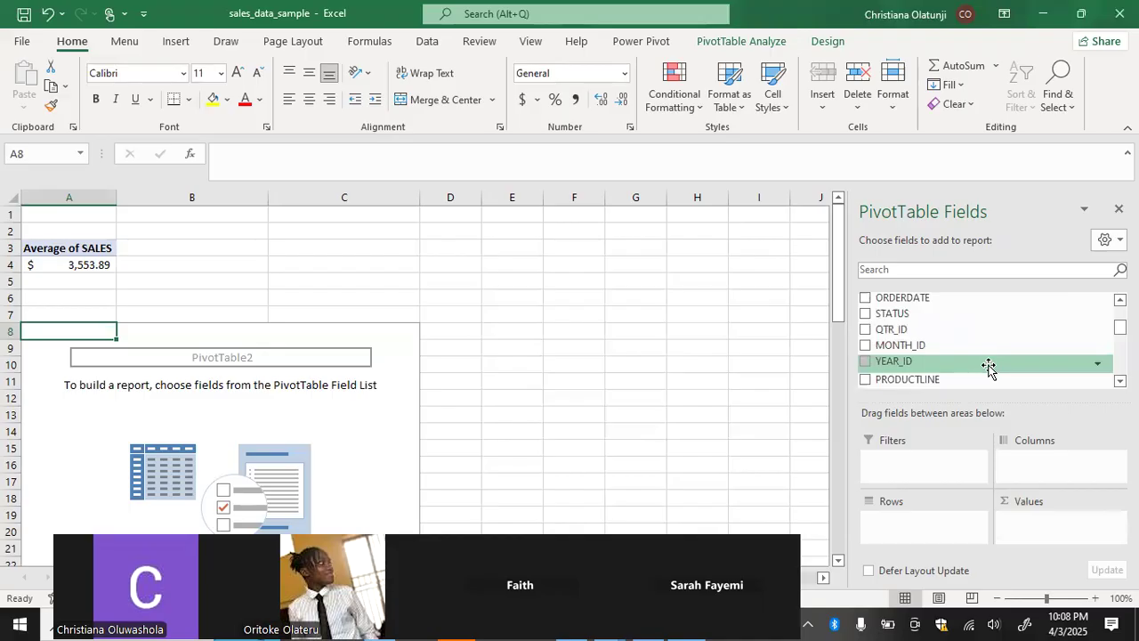
scroll(988, 368, "up", 5)
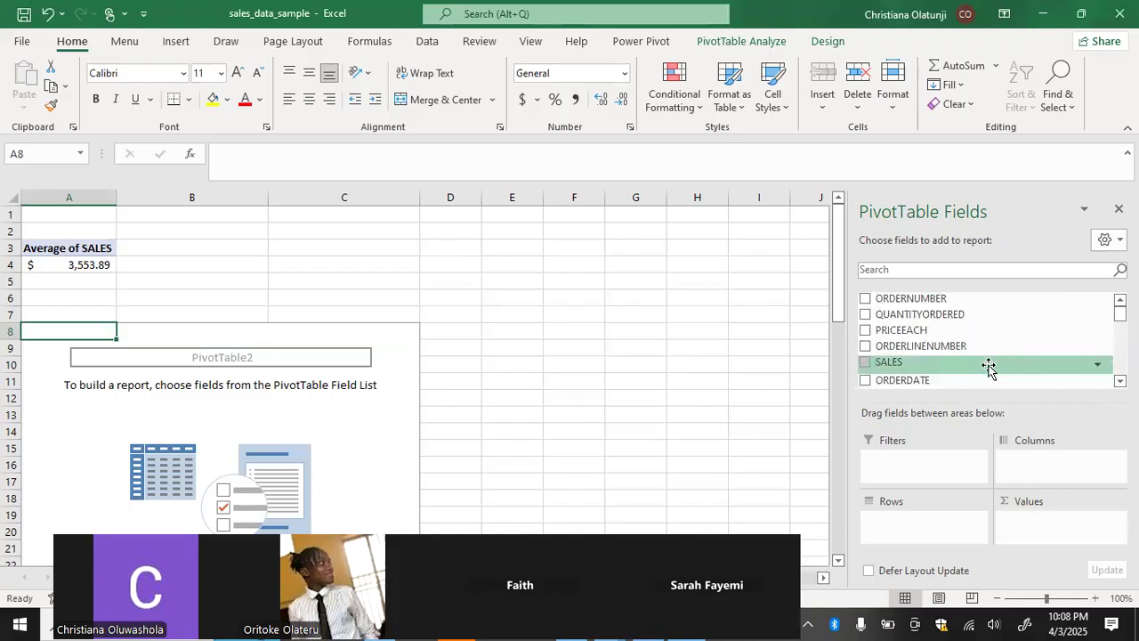
scroll(988, 368, "down", 8)
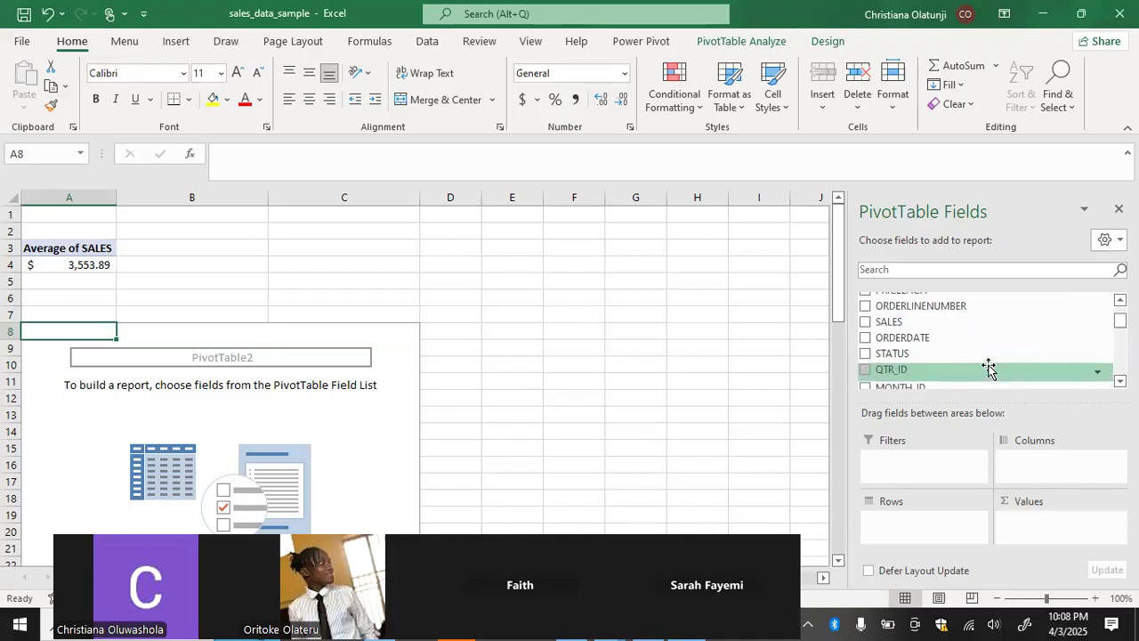
scroll(988, 367, "down", 3)
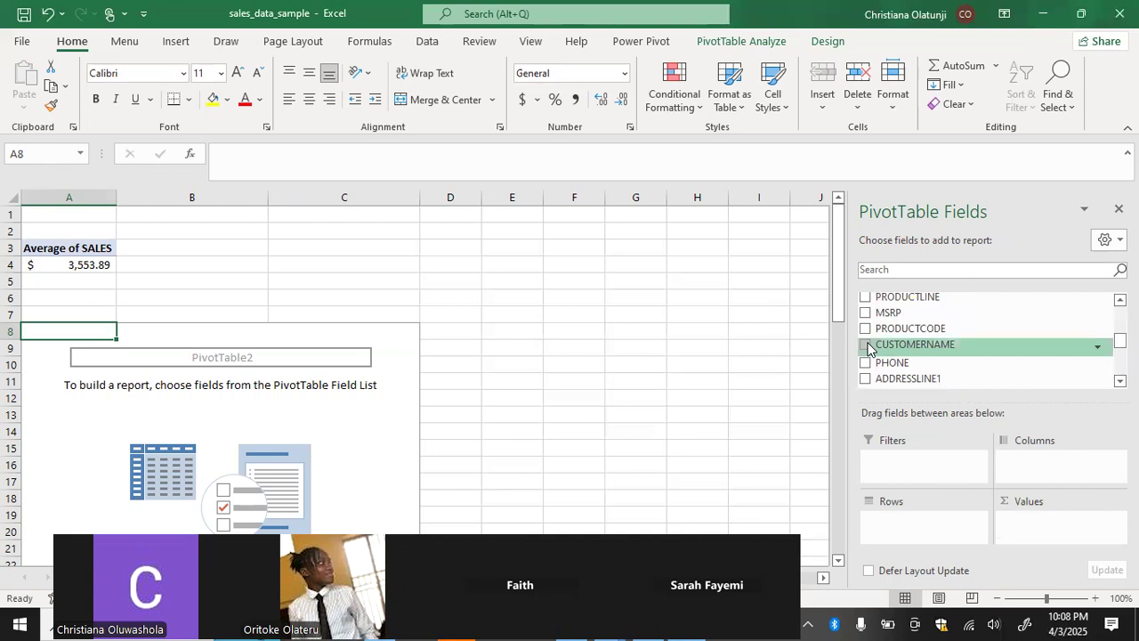
left_click(866, 346)
scroll(868, 347, "up", 2)
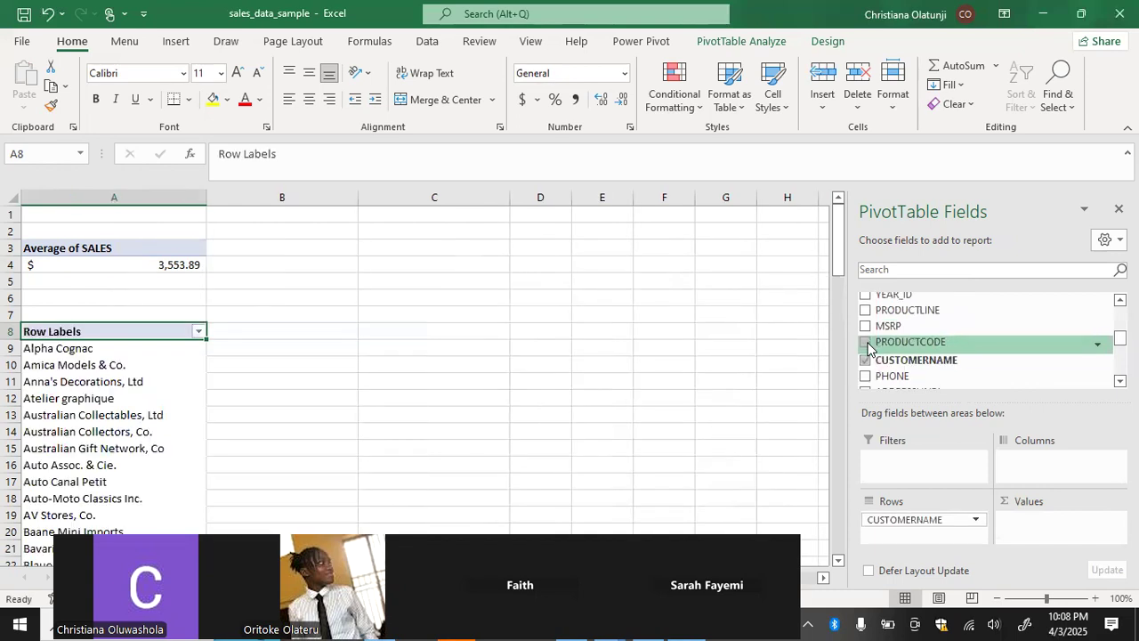
scroll(868, 347, "up", 3)
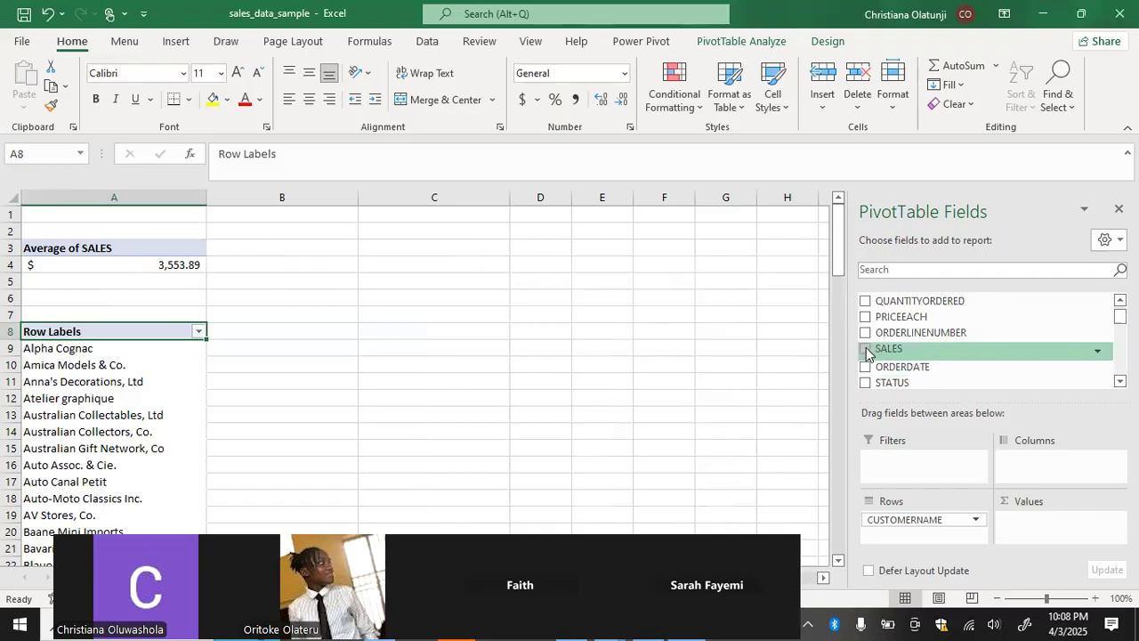
left_click(866, 350)
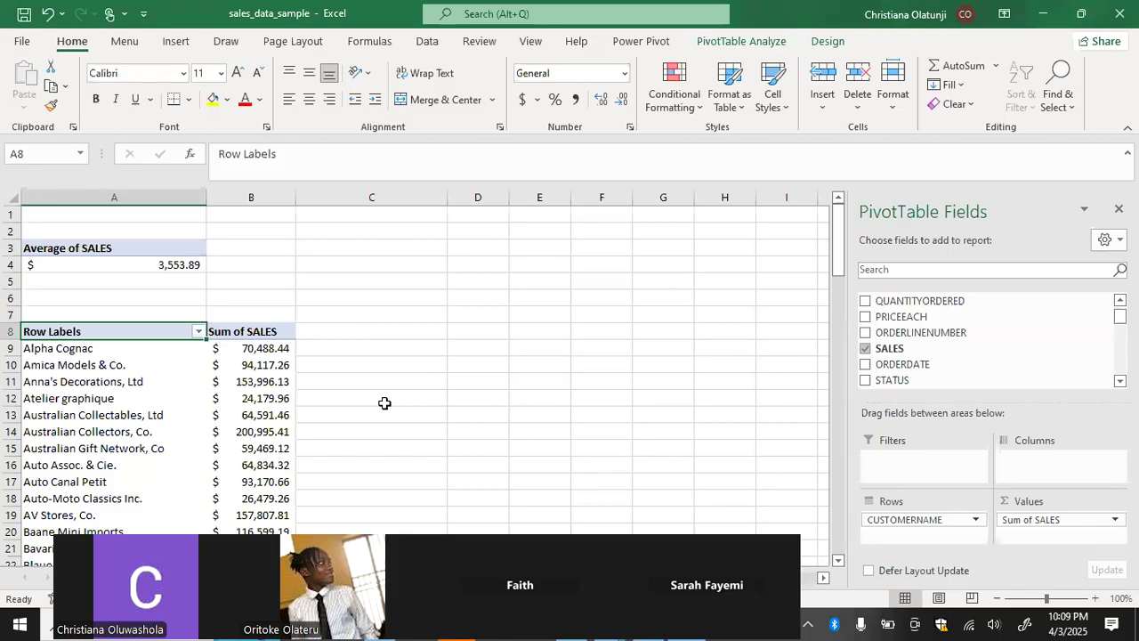
Review the sales per customer down to the Grand Total row and return to the first customer in A9.
scroll(385, 403, "down", 20)
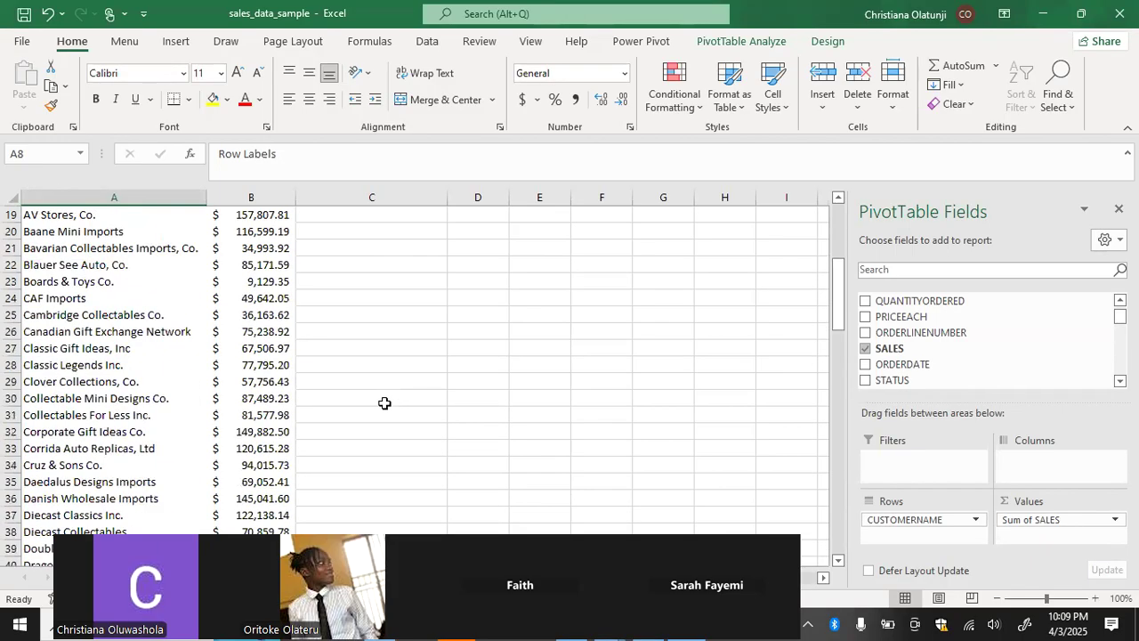
scroll(385, 403, "down", 5)
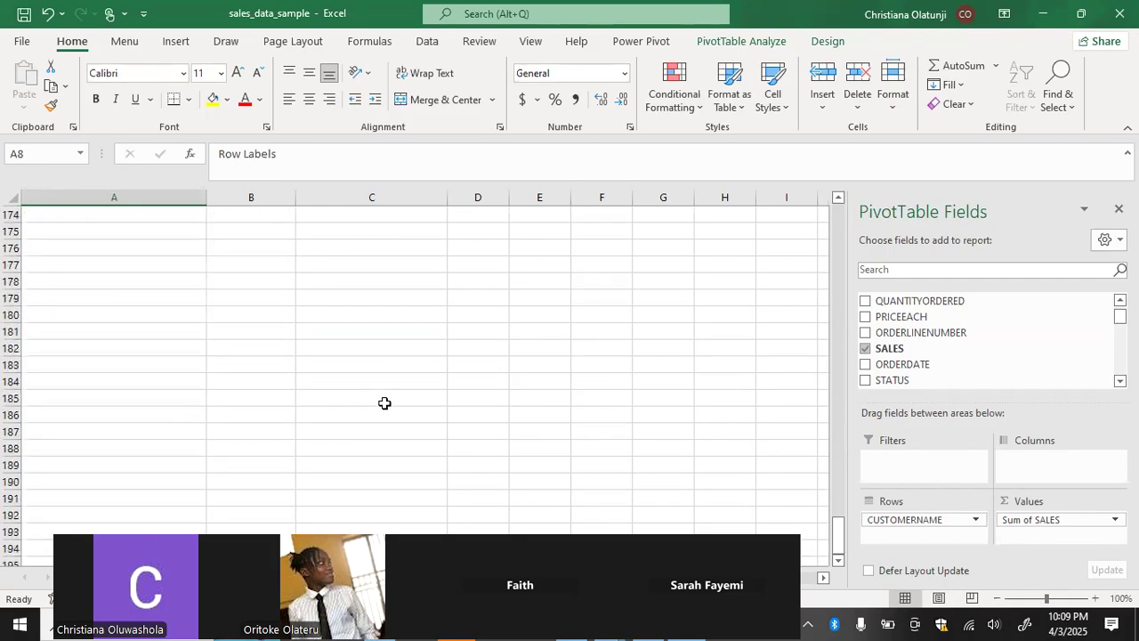
scroll(384, 403, "up", 13)
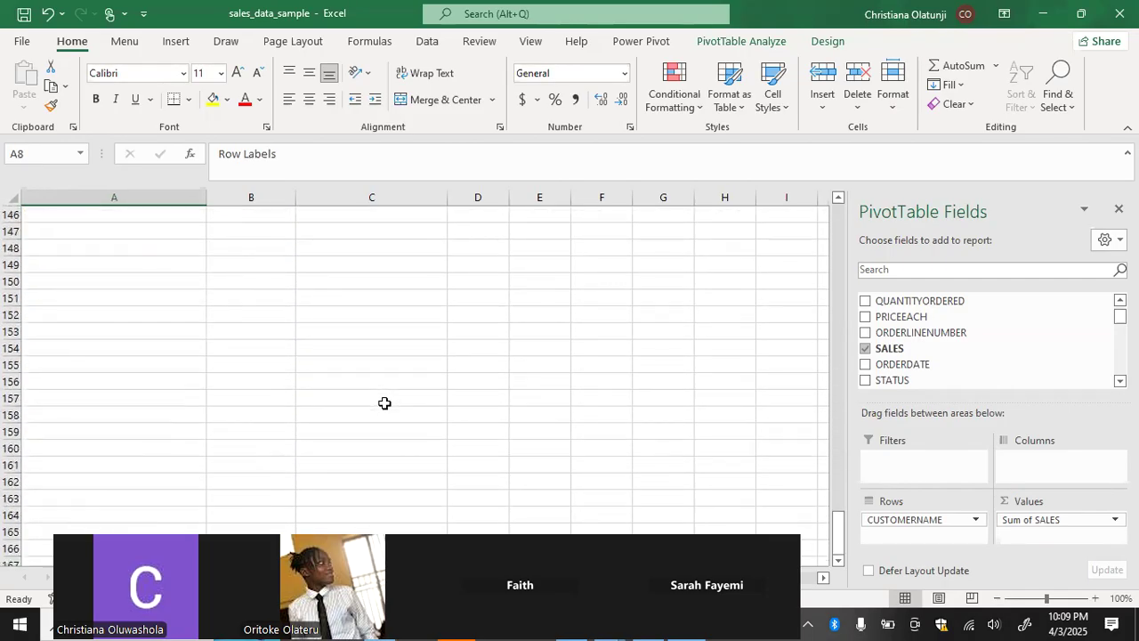
scroll(384, 403, "up", 15)
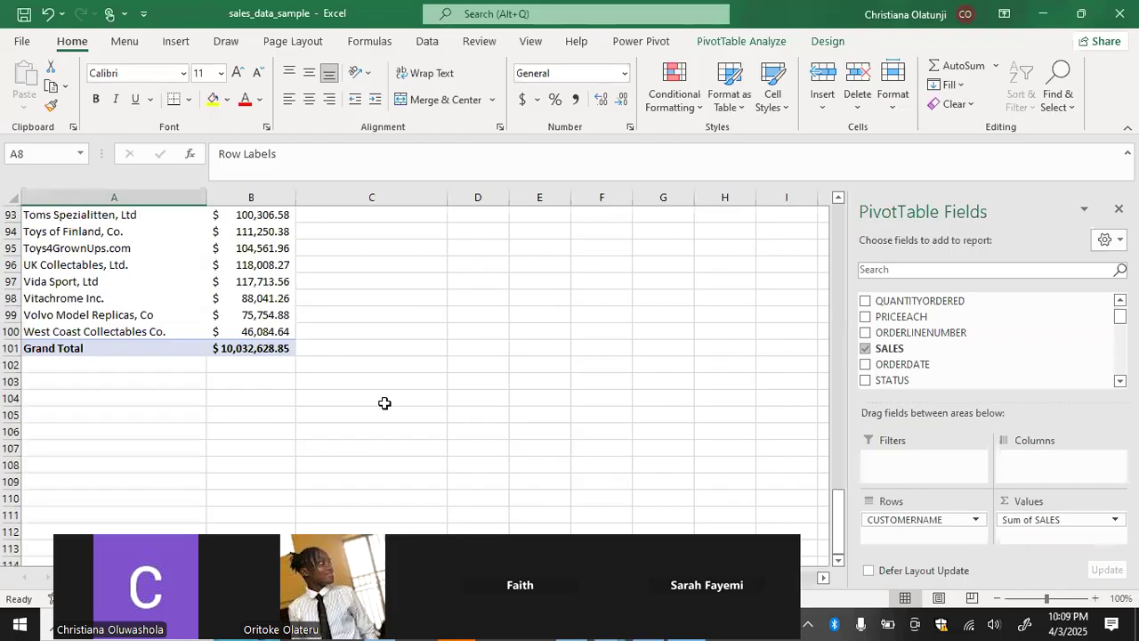
scroll(384, 403, "up", 3)
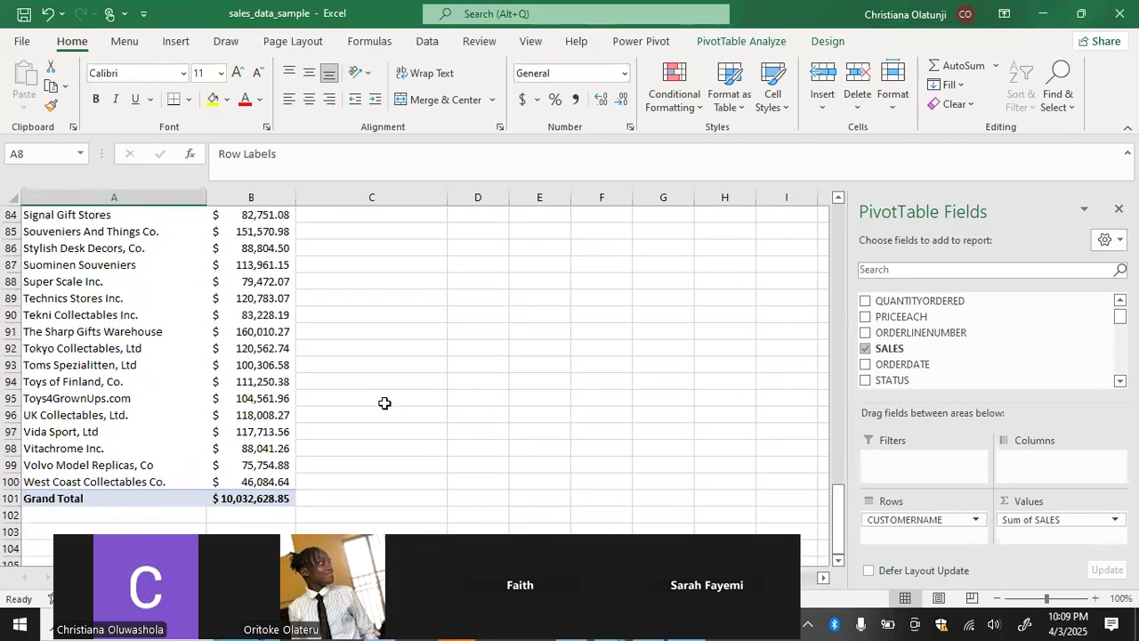
scroll(384, 403, "up", 1)
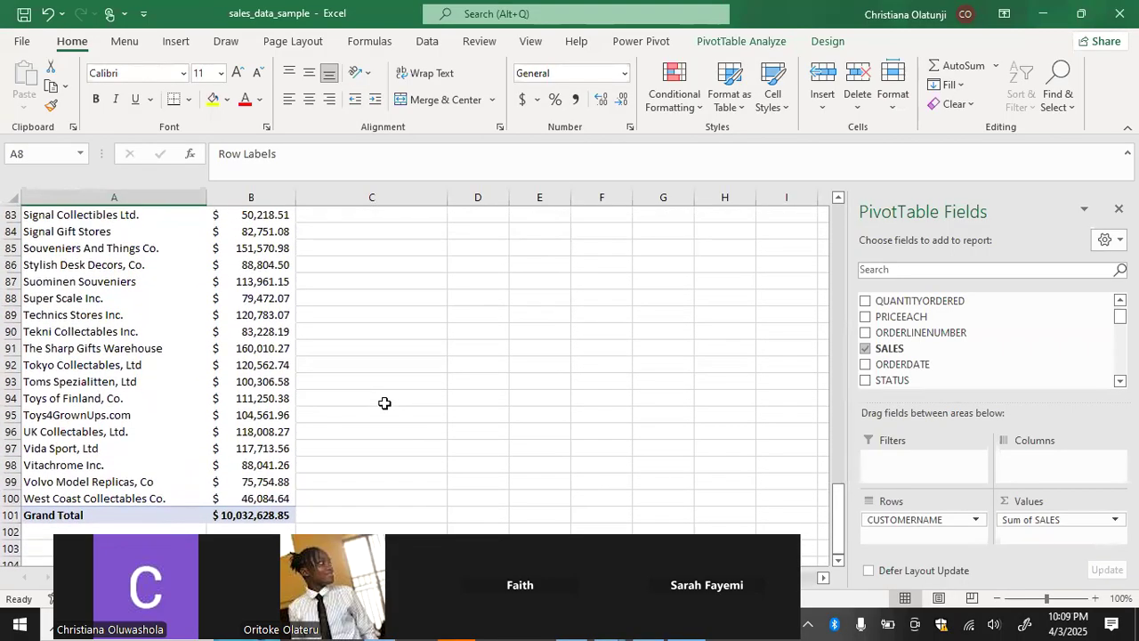
left_click(385, 403)
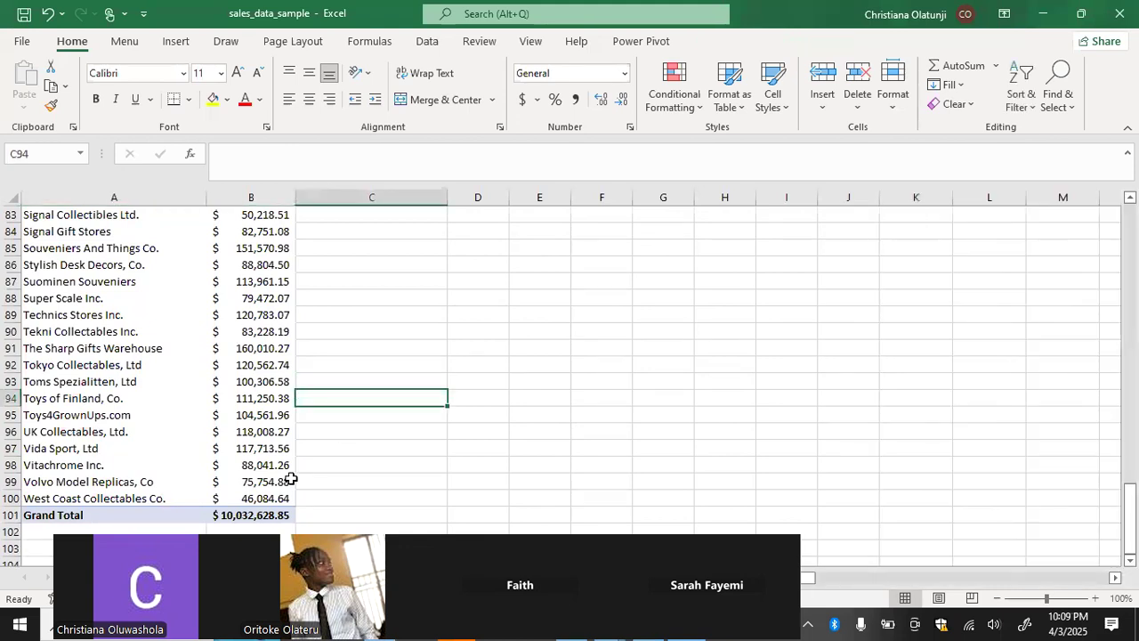
left_click(157, 504)
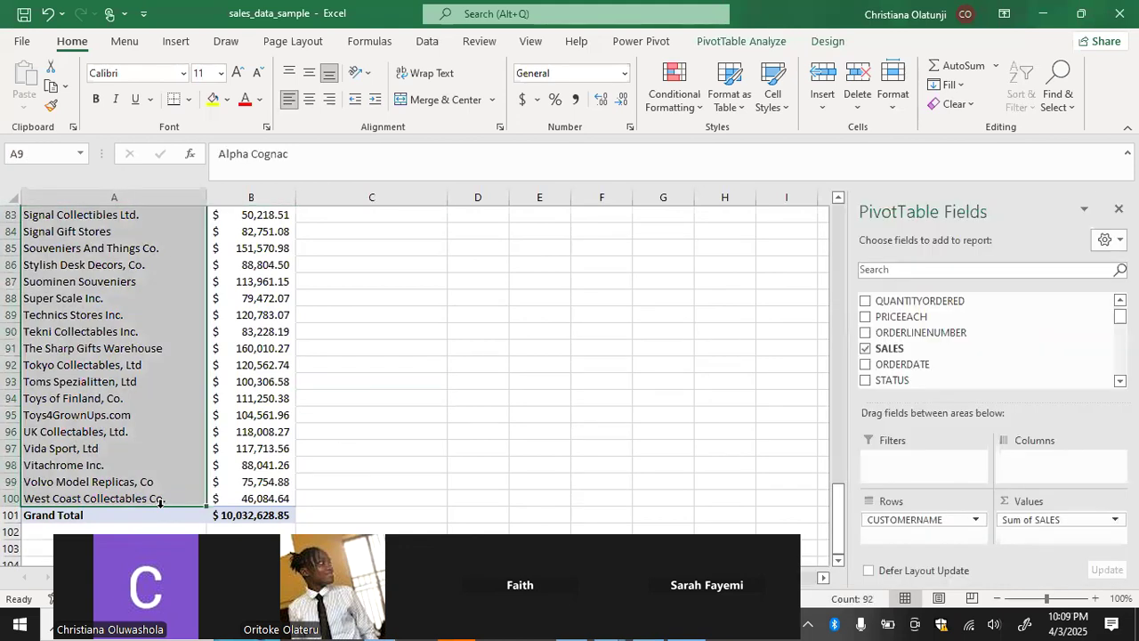
left_click(164, 501)
scroll(164, 501, "up", 11)
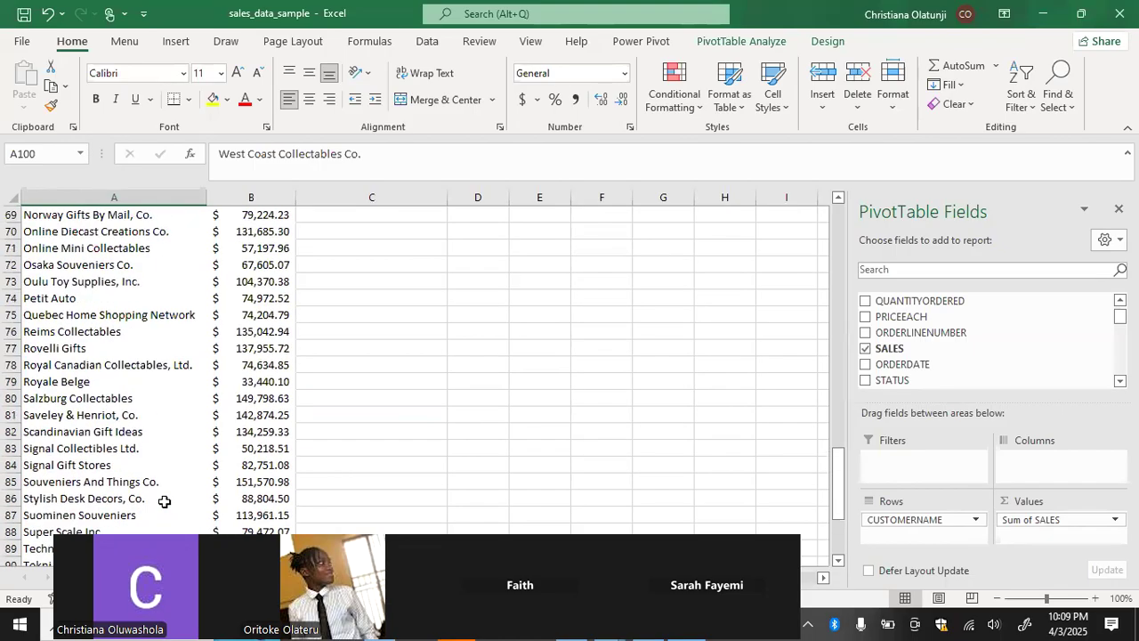
scroll(165, 501, "up", 17)
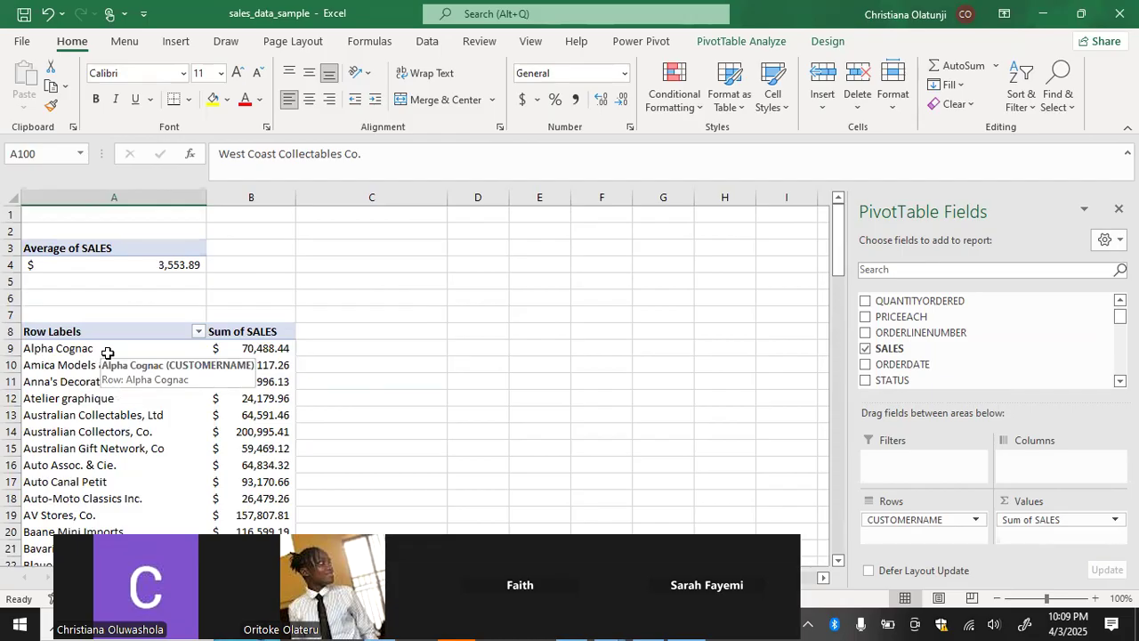
left_click(107, 354)
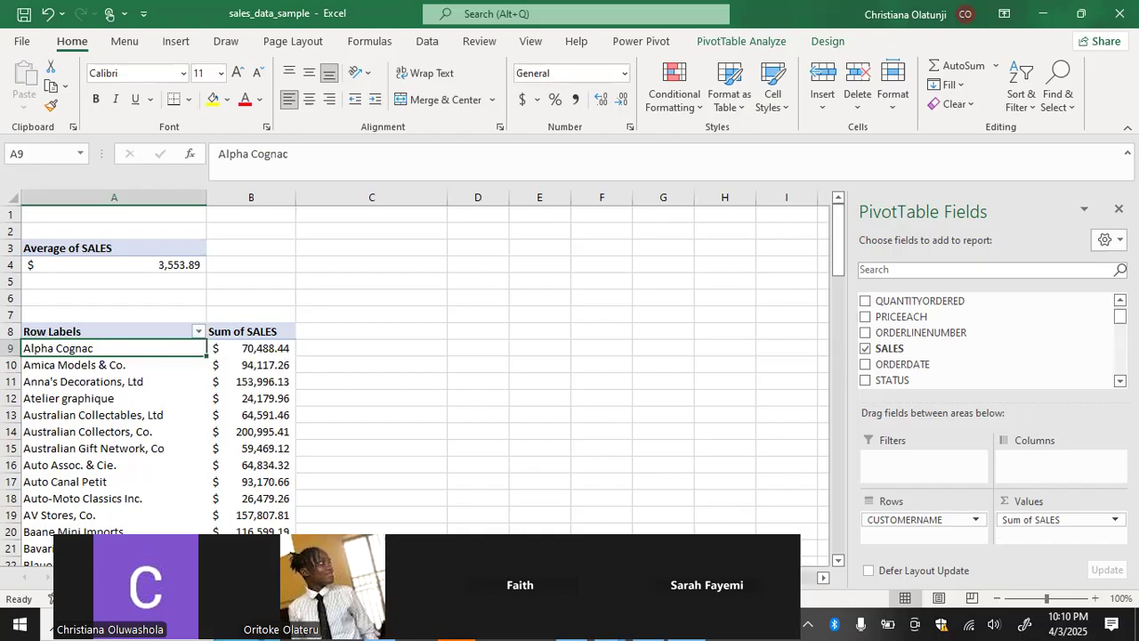
Look through the source records in the sales_data_sample sheet and return to the PivotTable sheet.
left_click(134, 577)
scroll(176, 508, "down", 20)
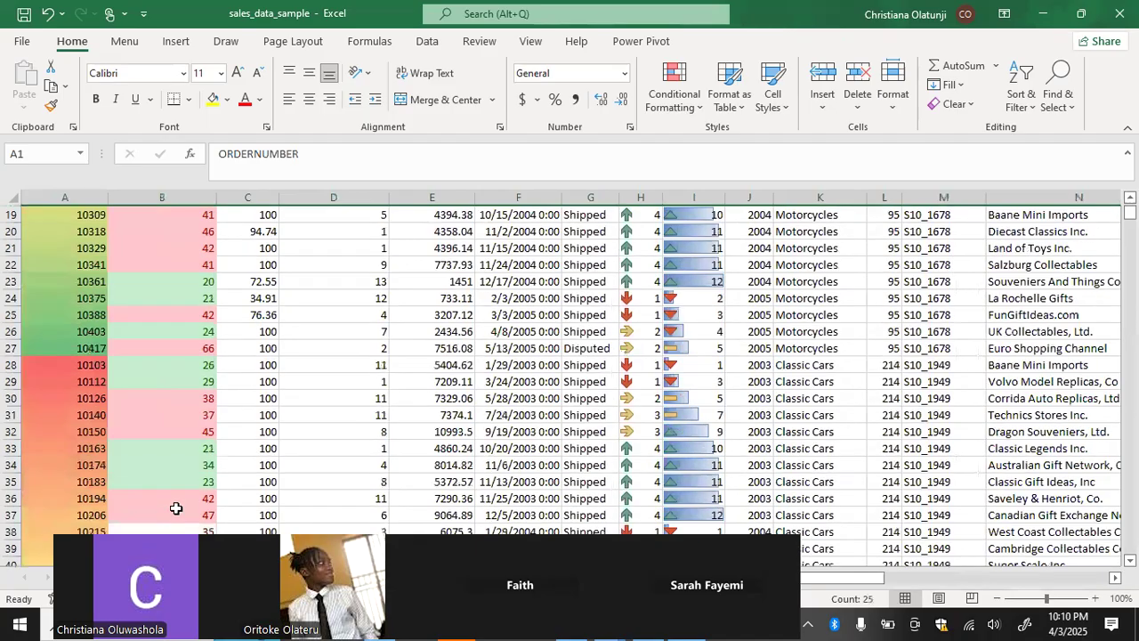
scroll(176, 508, "down", 20)
scroll(176, 509, "up", 20)
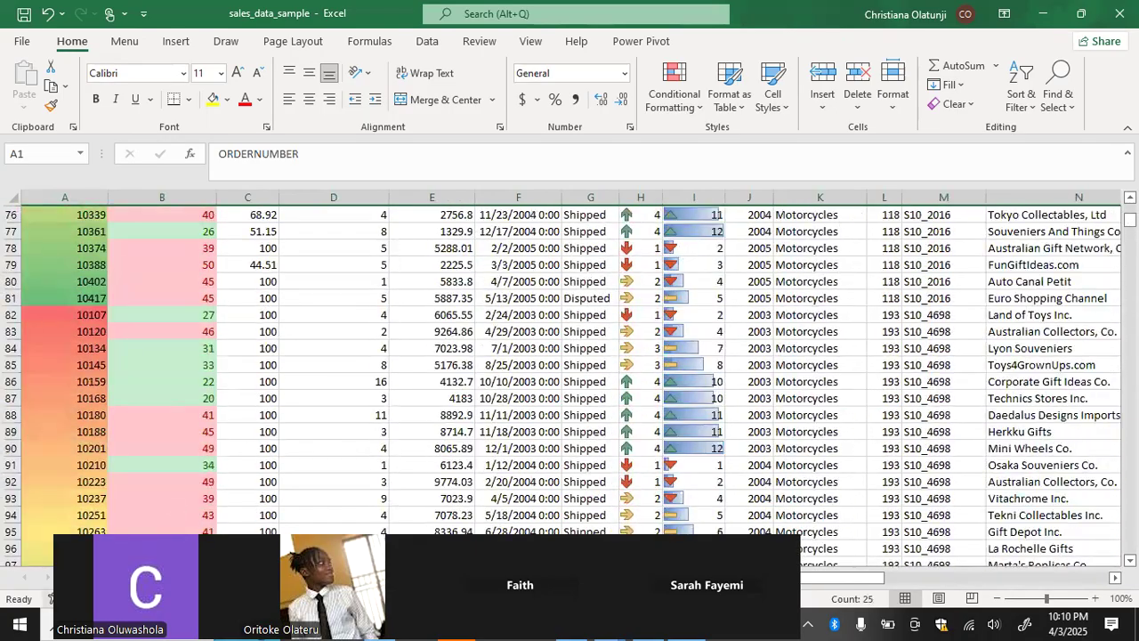
key("ctrl+Page_Up")
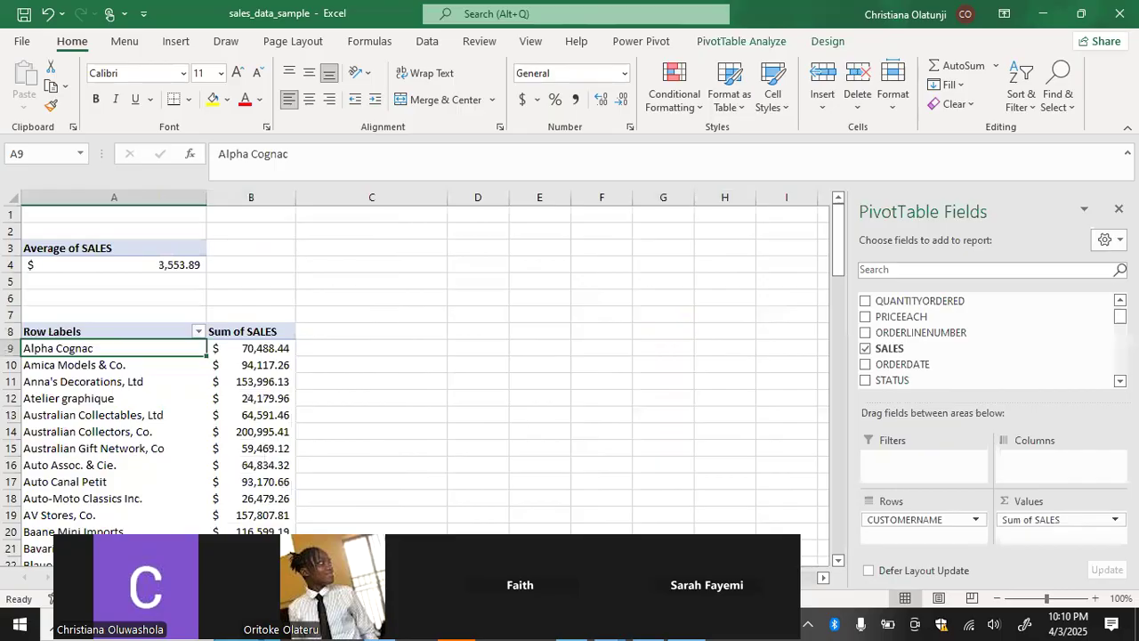
Look through the customer names and their sales totals in the PivotTable and return to its Row Labels header.
scroll(115, 485, "down", 2)
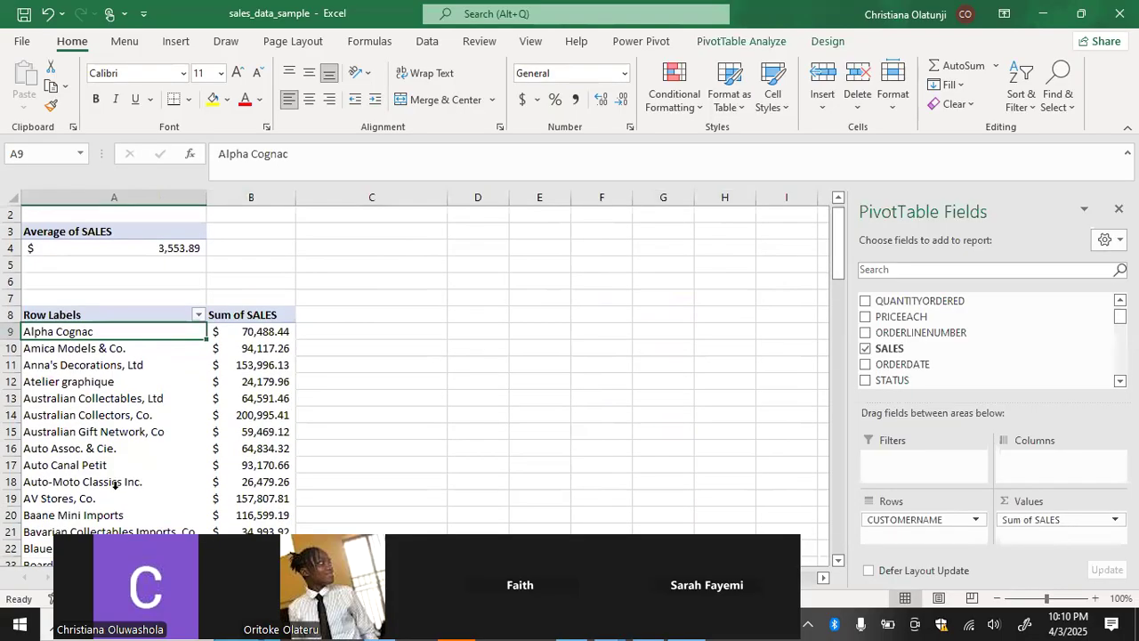
scroll(115, 485, "down", 3)
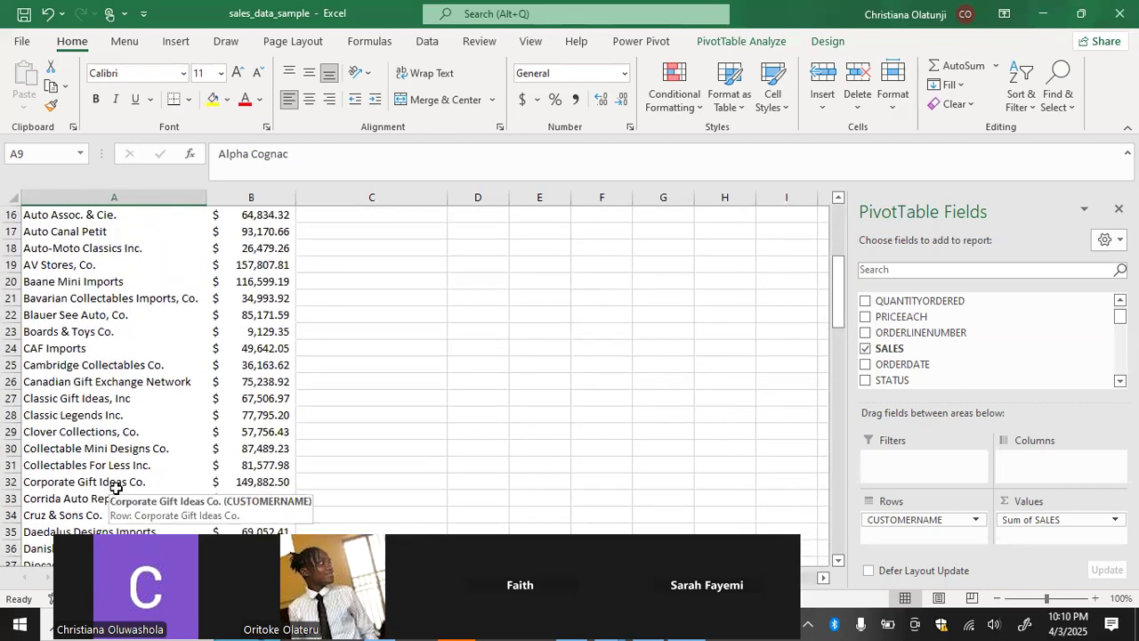
left_click_drag(115, 488, 70, 503)
left_click(70, 504)
scroll(70, 504, "up", 18)
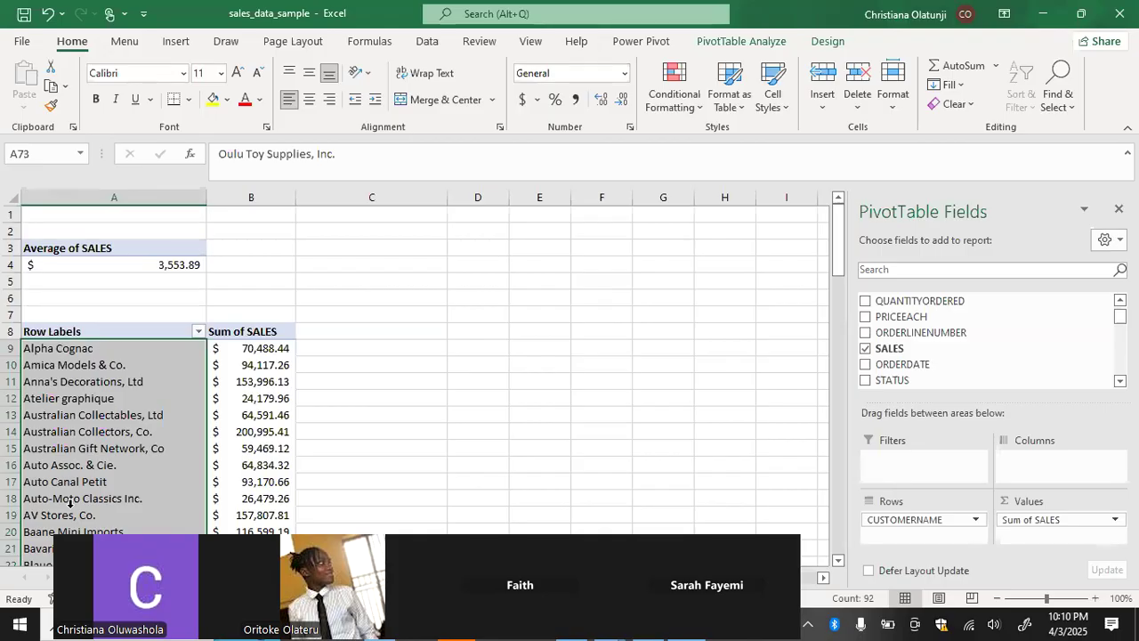
left_click(31, 349)
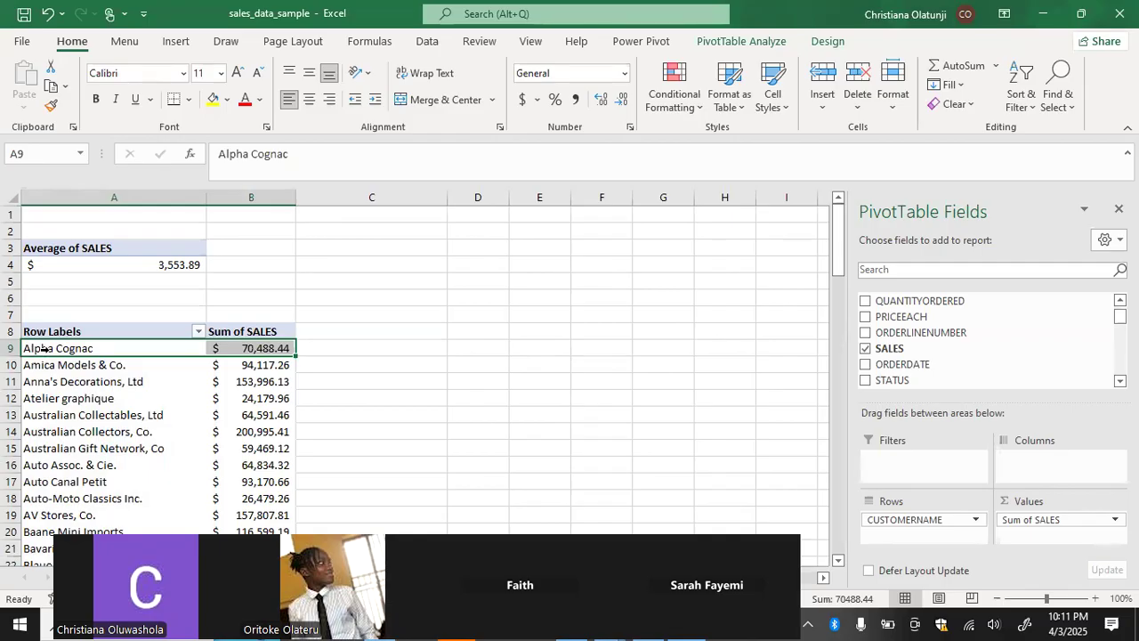
key("Up")
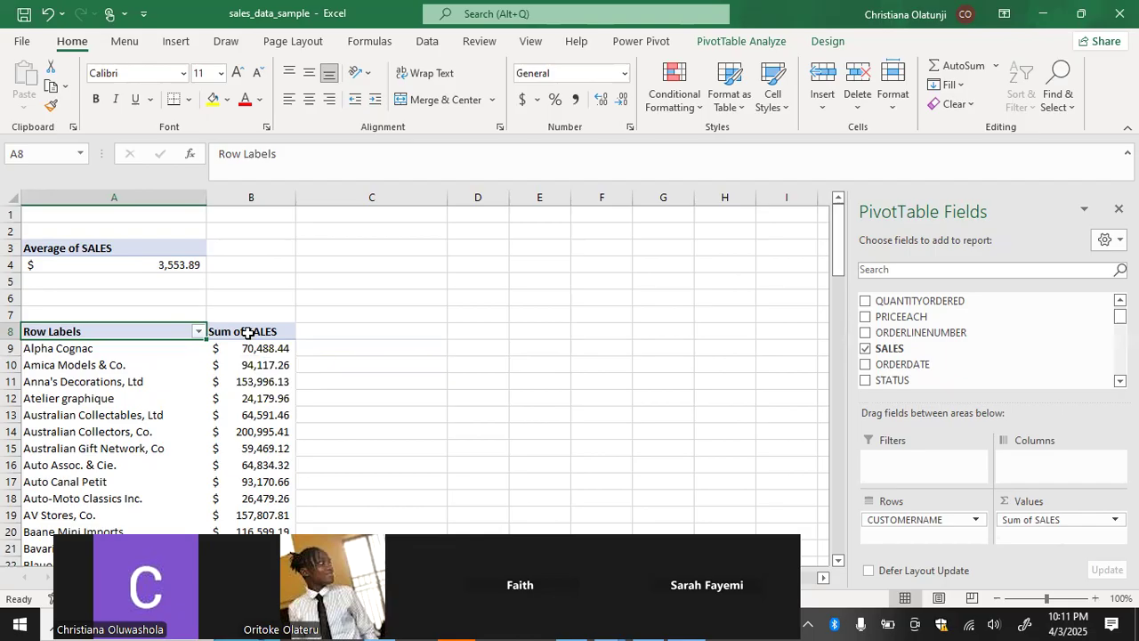
Try summarizing the SALES values by Count in place of Sum in the customer PivotTable, and undo the change.
left_click(248, 333)
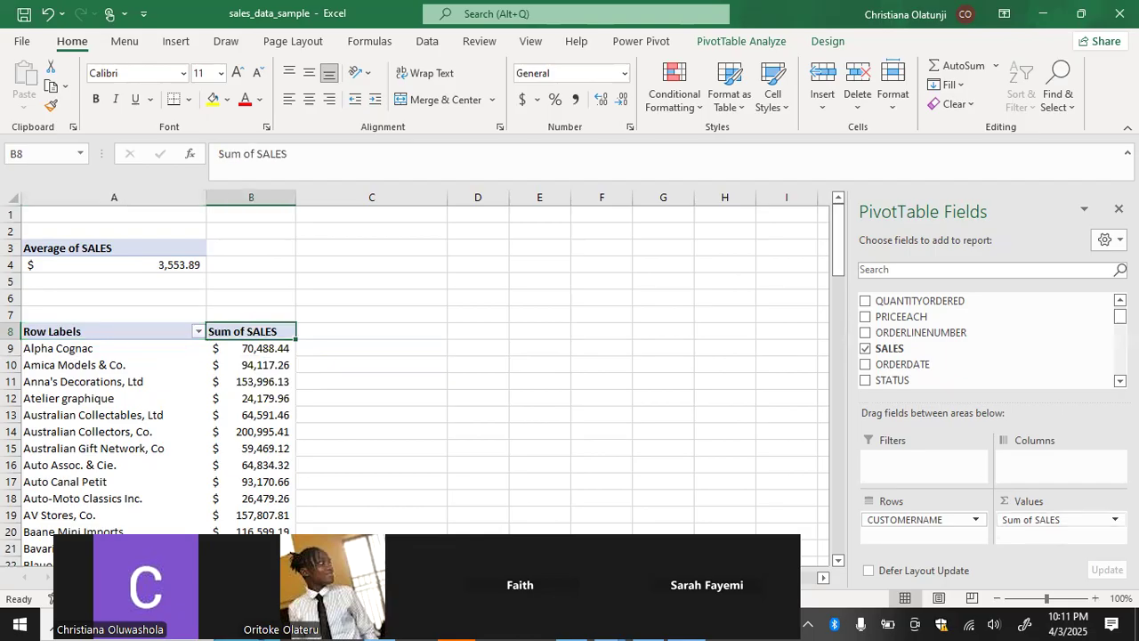
left_click(1104, 520)
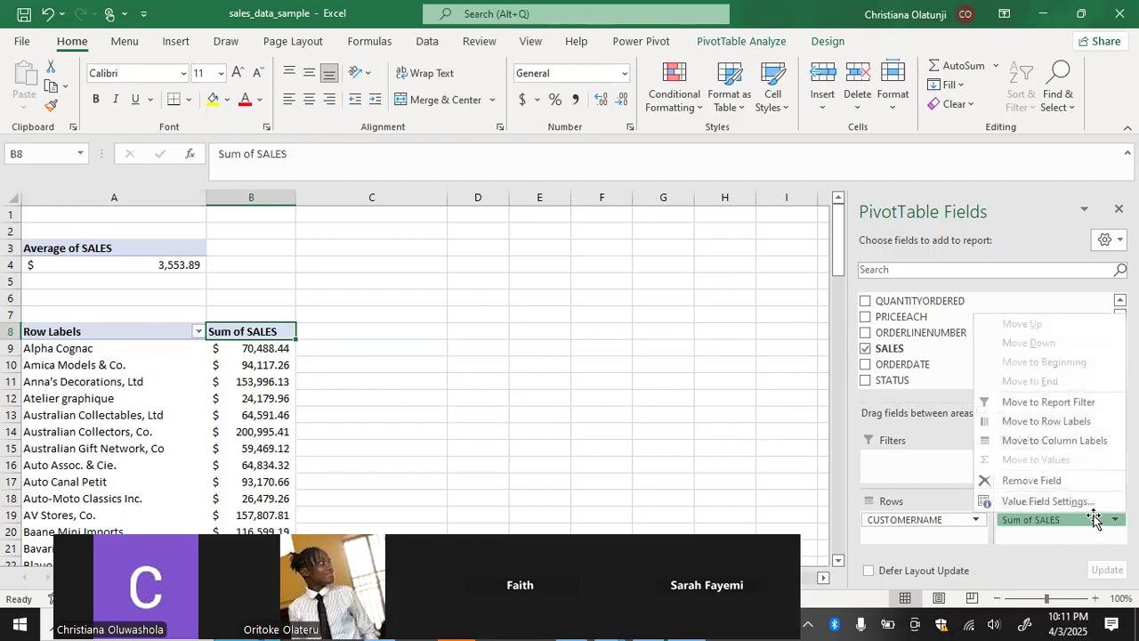
left_click(1047, 502)
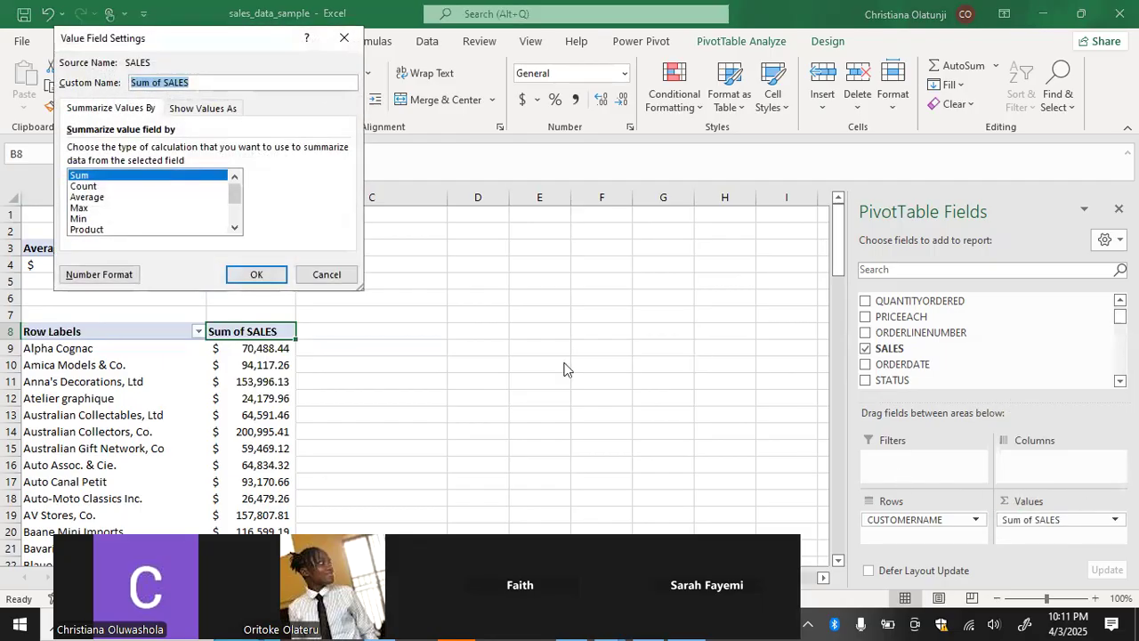
left_click(202, 187)
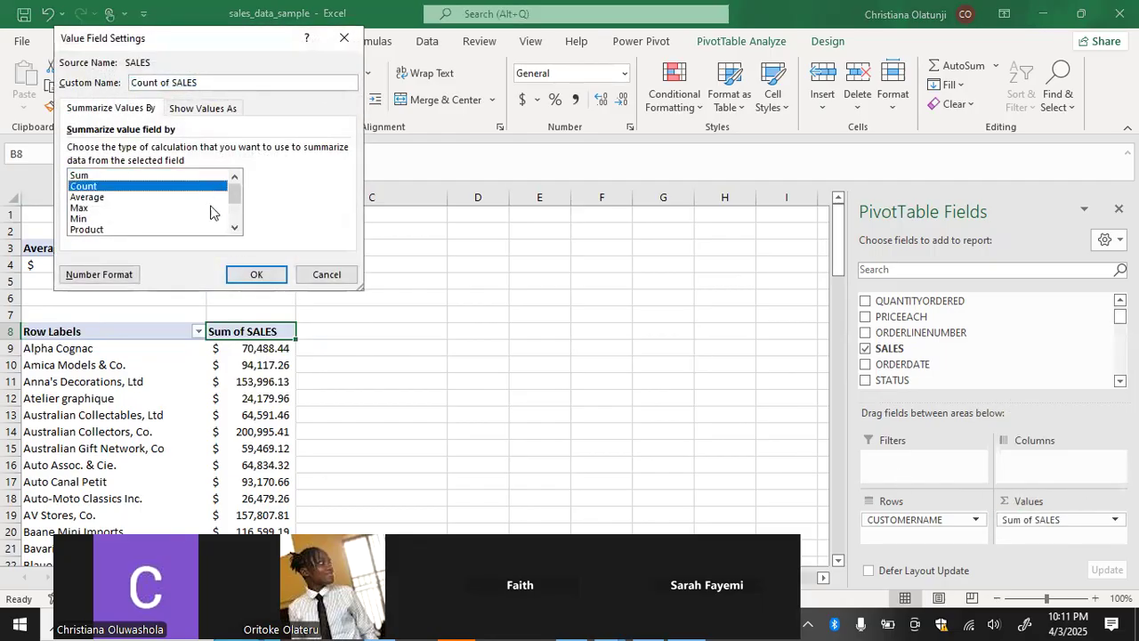
left_click(244, 274)
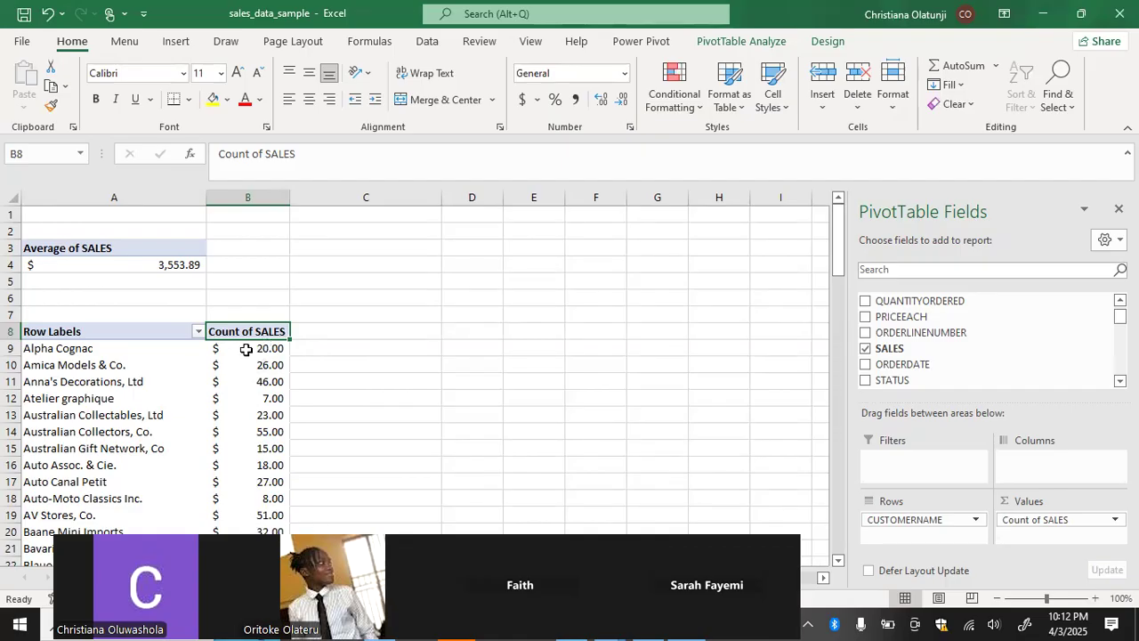
left_click(50, 14)
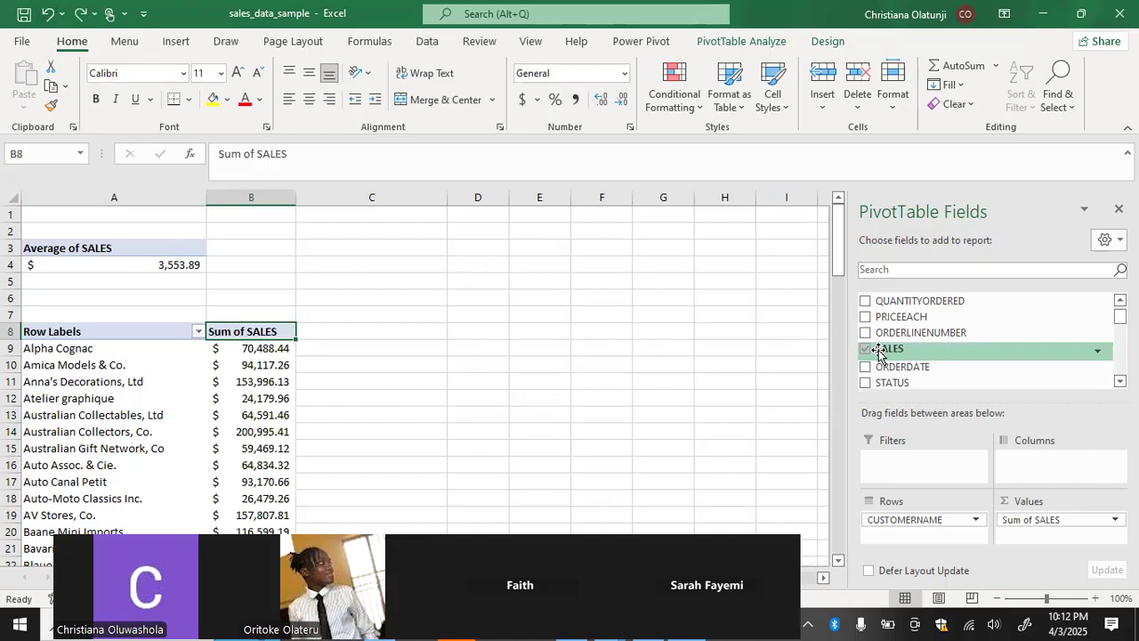
Add SALES to the customer PivotTable's values a second time and summarize the added field by Count.
left_click_drag(878, 353, 1030, 537)
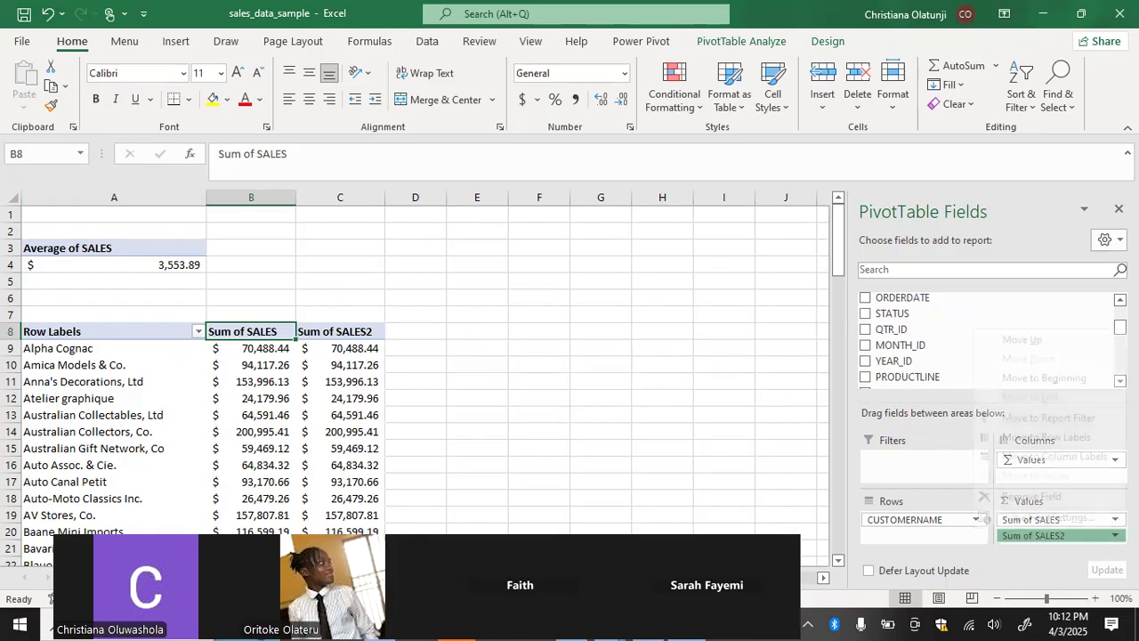
left_click(1068, 520)
left_click(1080, 520)
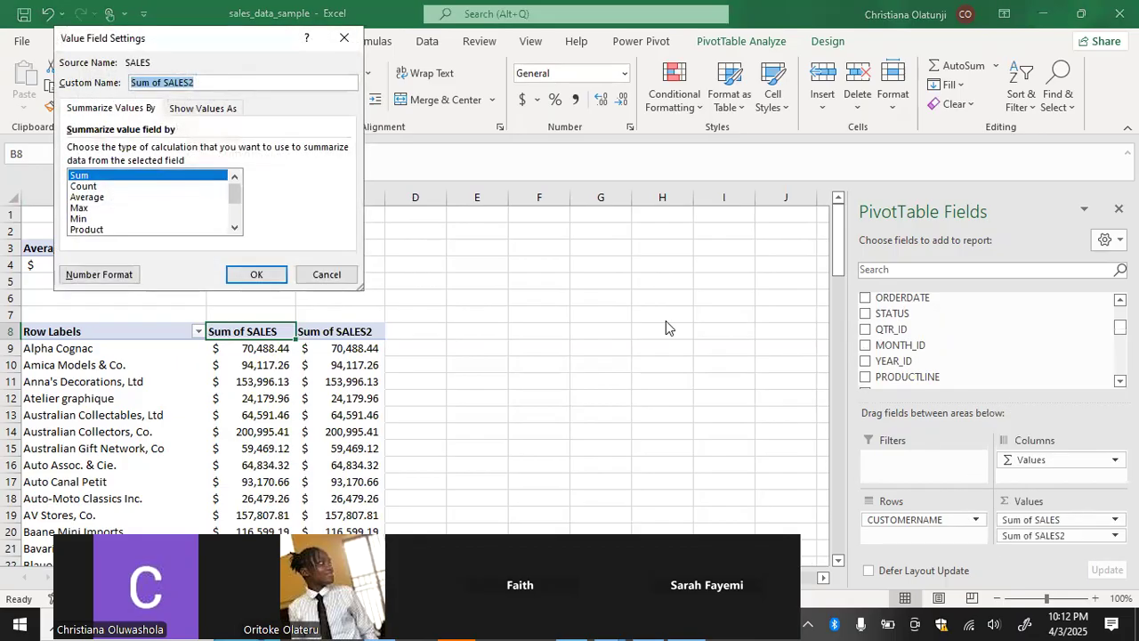
left_click(222, 187)
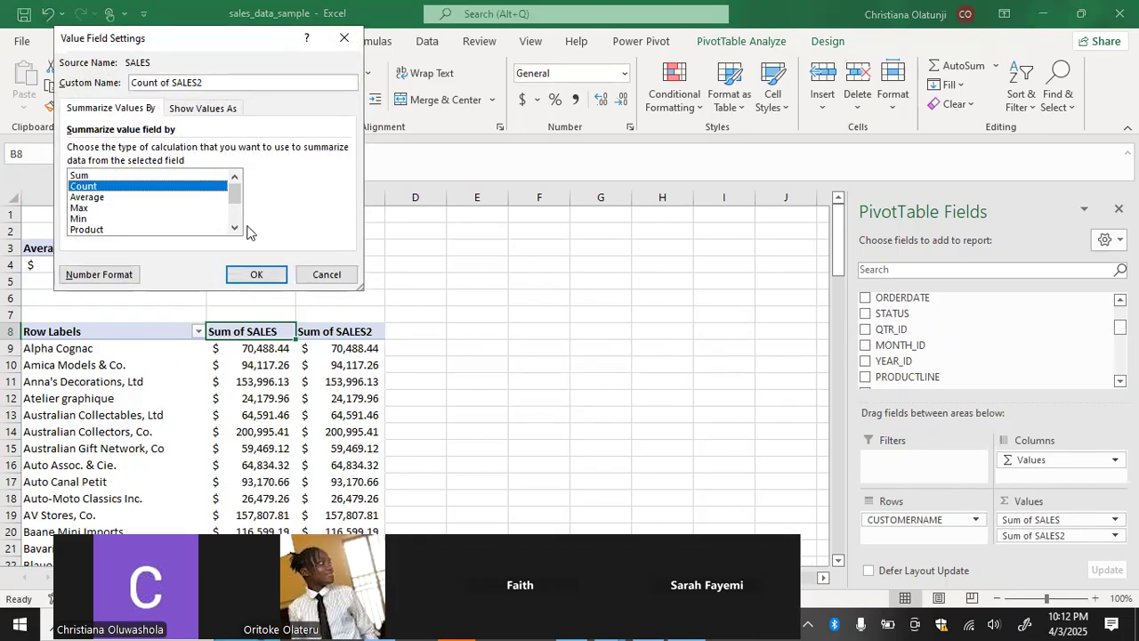
left_click(258, 276)
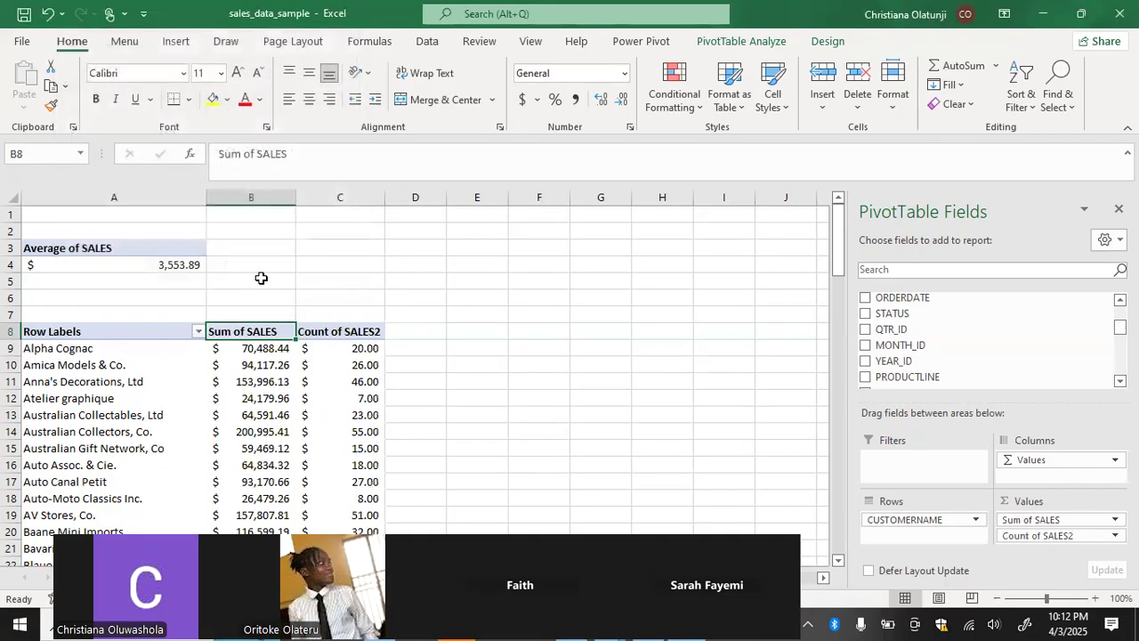
Format the Count of SALES2 values from C9 down through the Grand Total row as General.
left_click(336, 347)
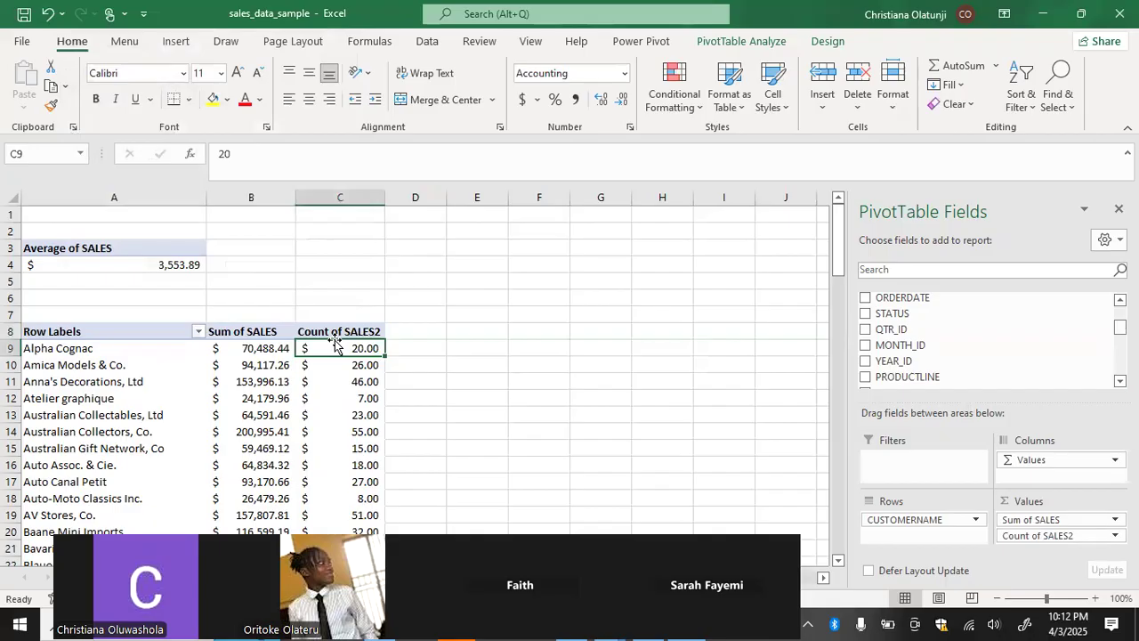
key("ctrl+shift+Down")
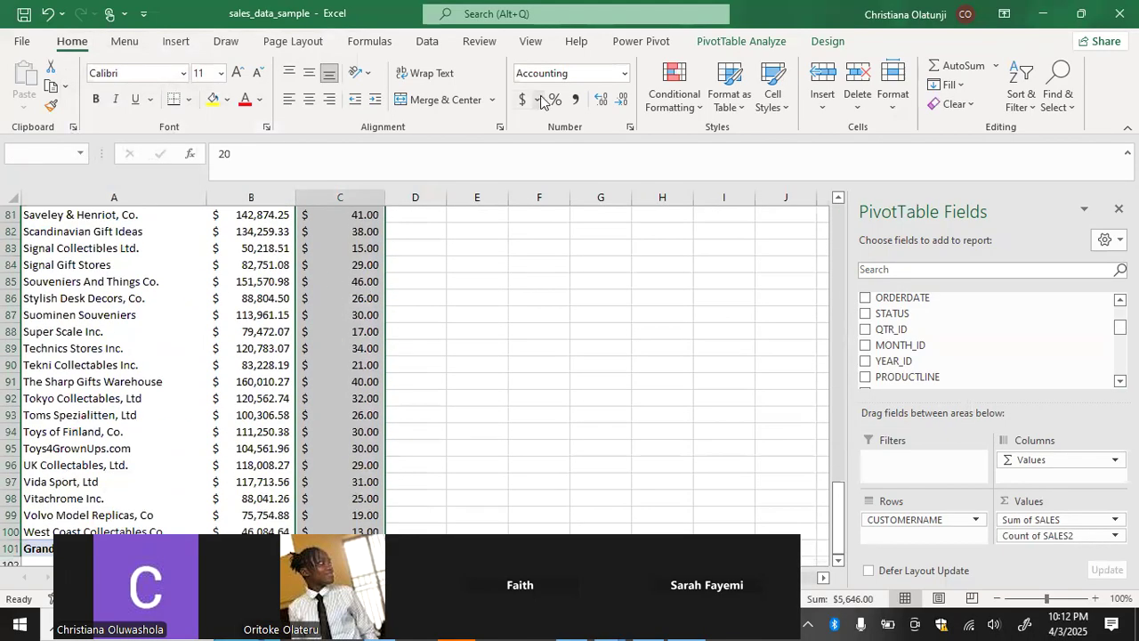
left_click(623, 75)
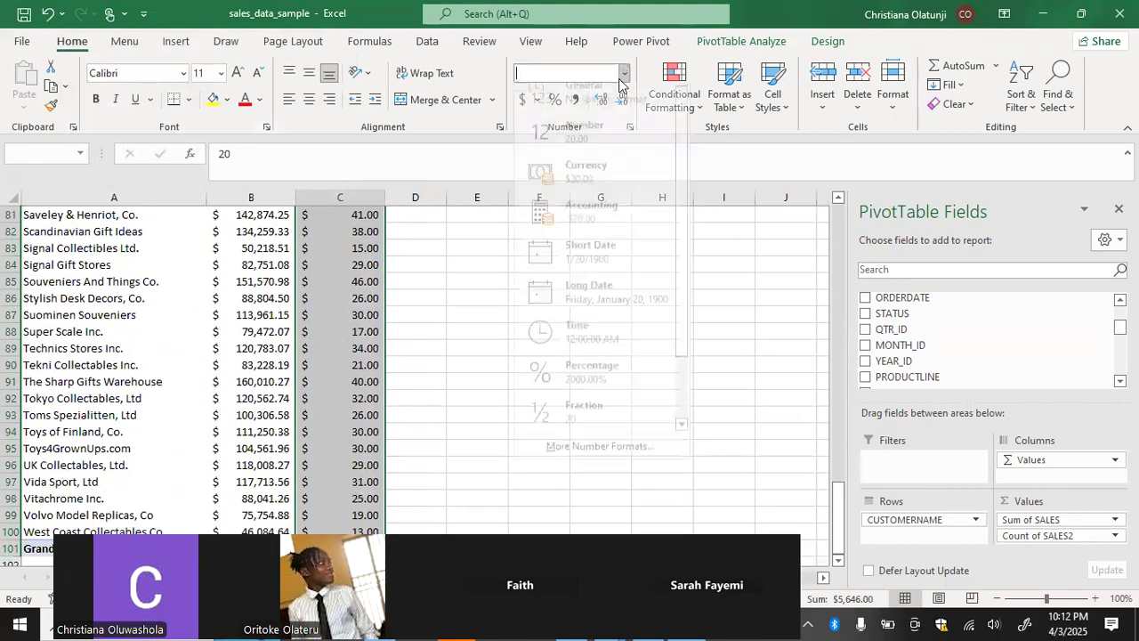
left_click(605, 102)
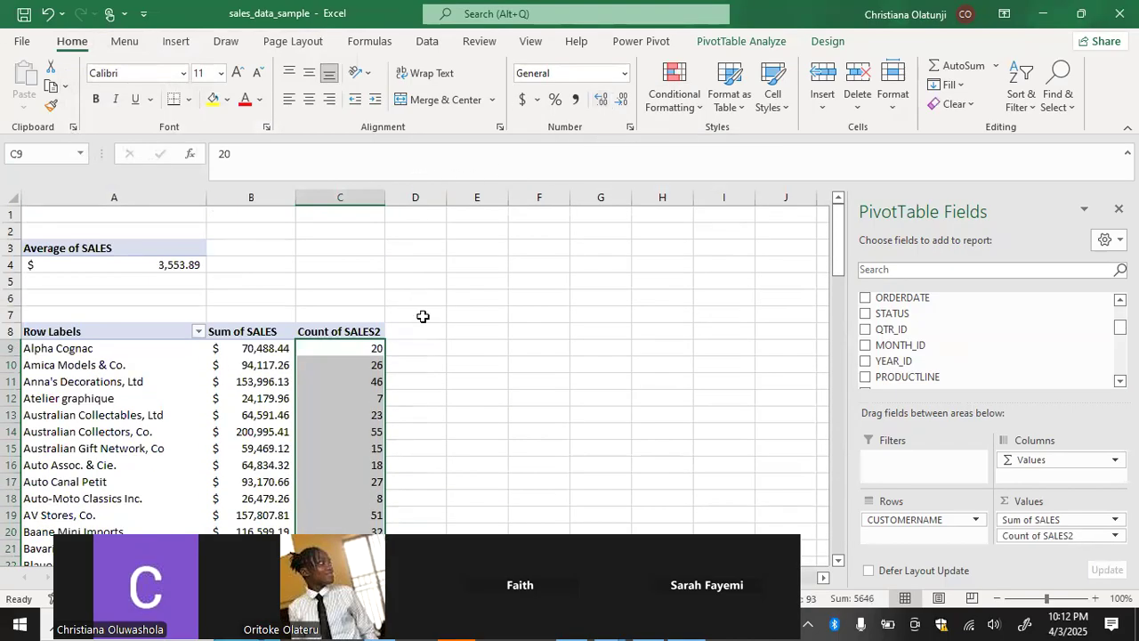
left_click(402, 347)
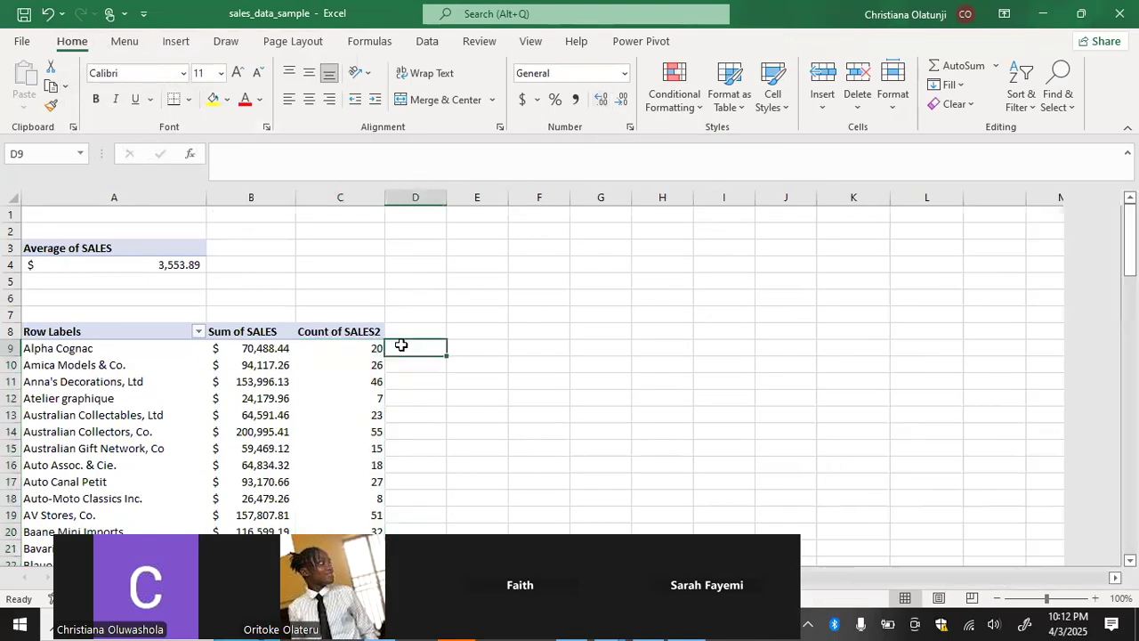
Try to sort the PivotTable from largest to smallest using the Sum of SALES header in B8.
left_click(279, 331)
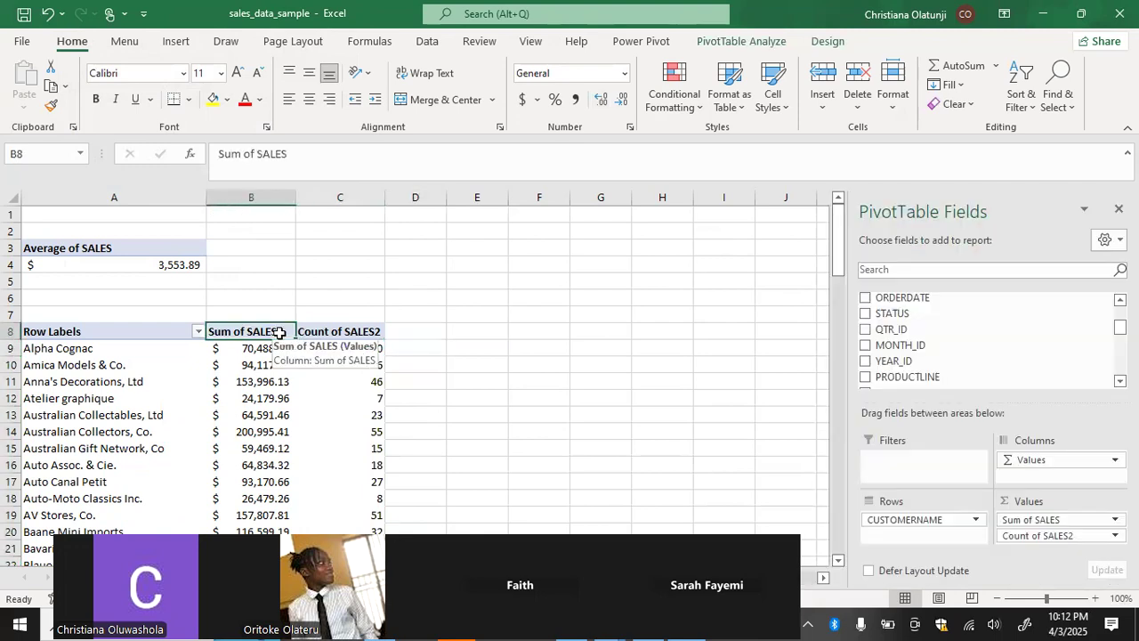
right_click(278, 333)
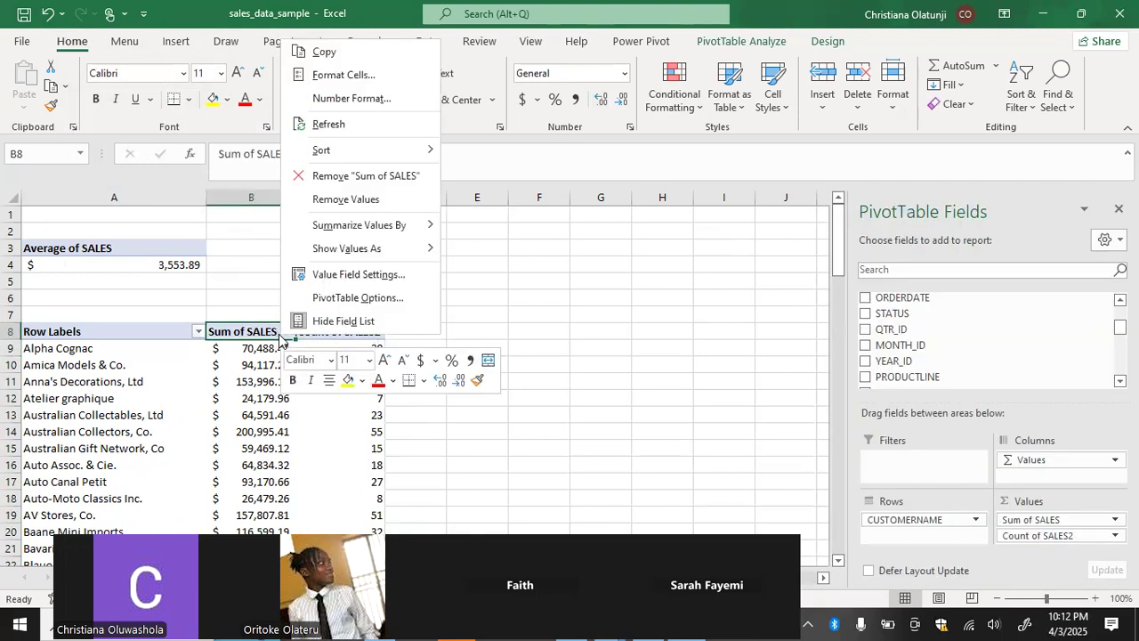
left_click(274, 334)
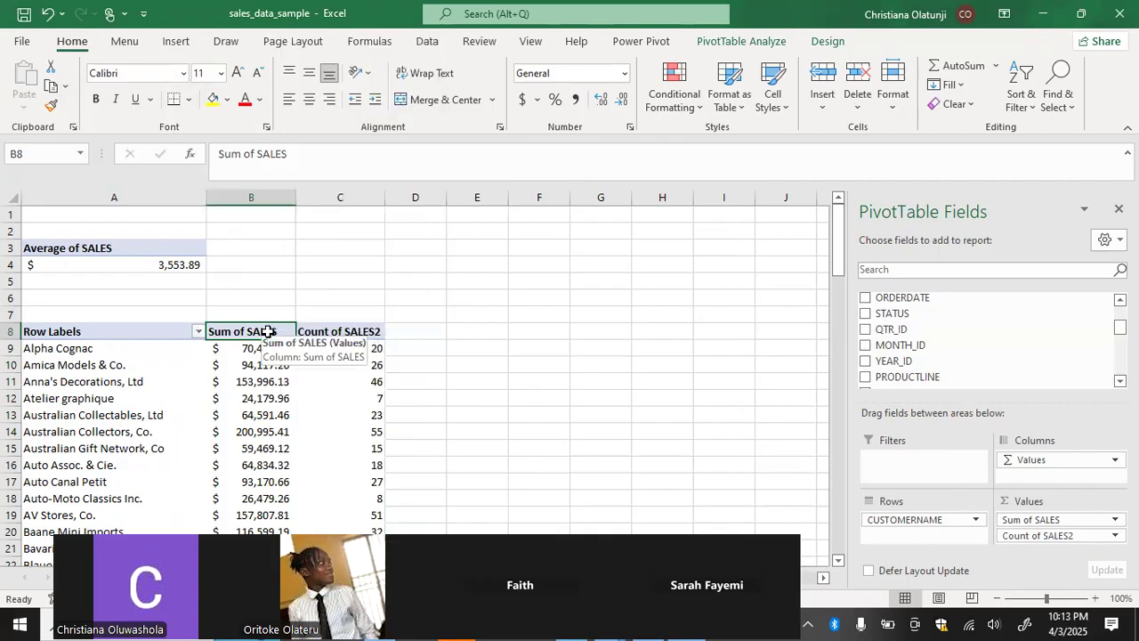
right_click(268, 332)
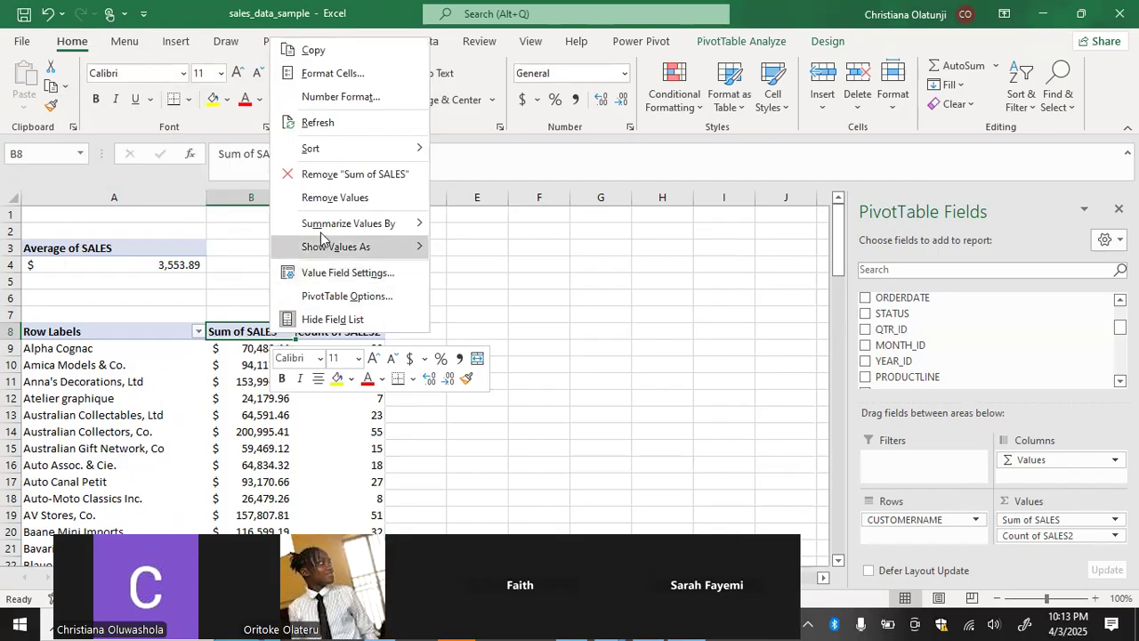
mouse_move(307, 148)
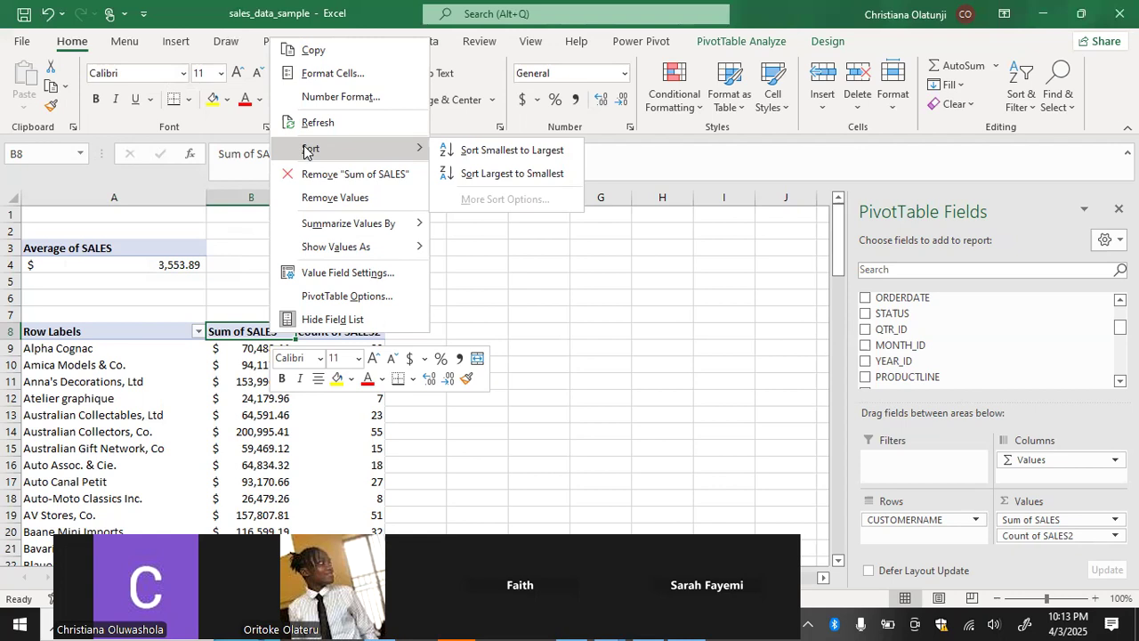
left_click(444, 174)
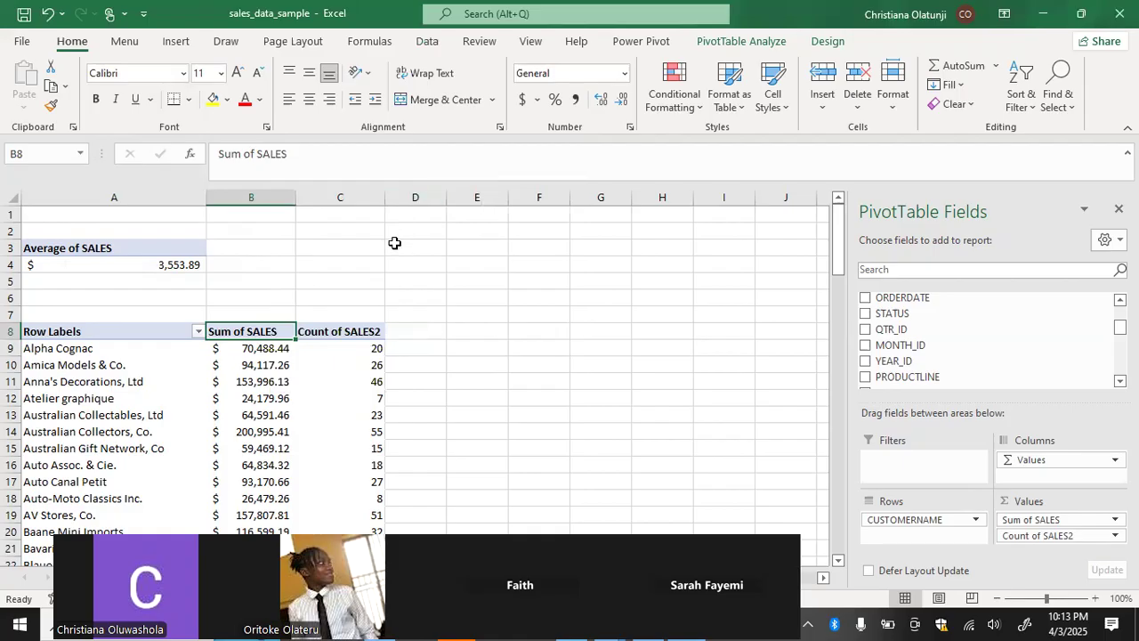
Remove Count of SALES2 from the customer PivotTable and undo the removal.
left_click_drag(1017, 539, 908, 369)
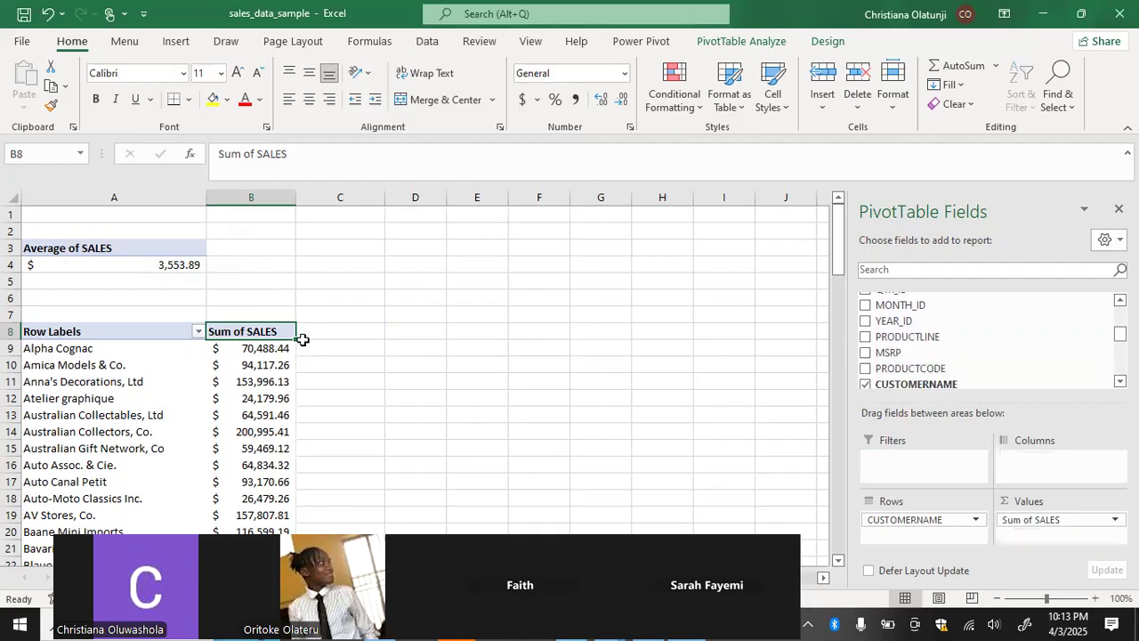
left_click(256, 347)
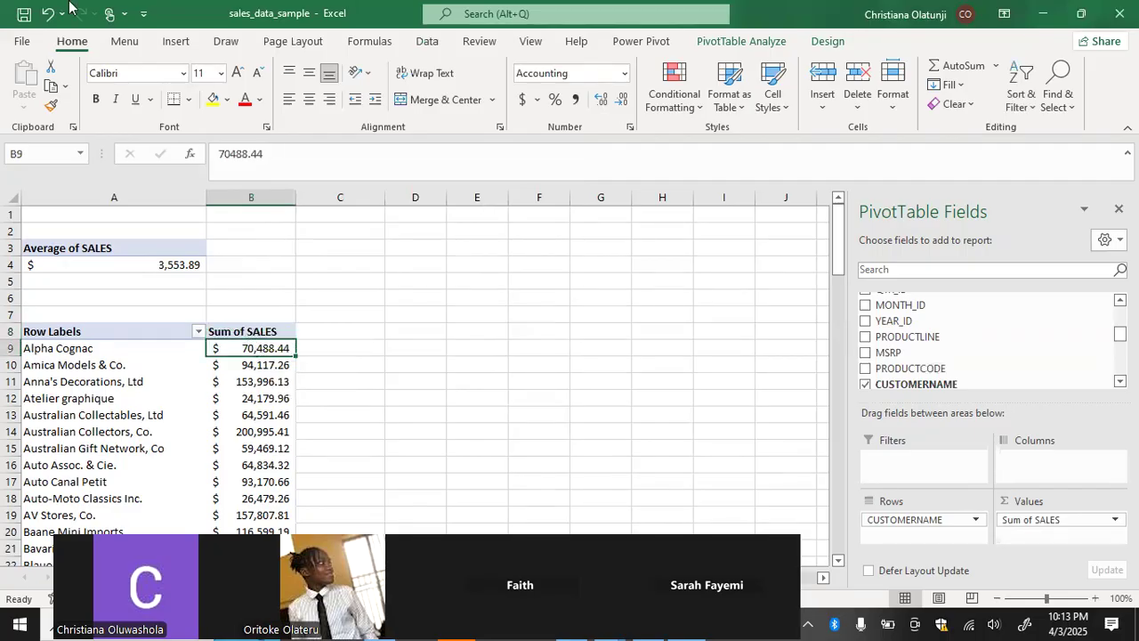
left_click(47, 20)
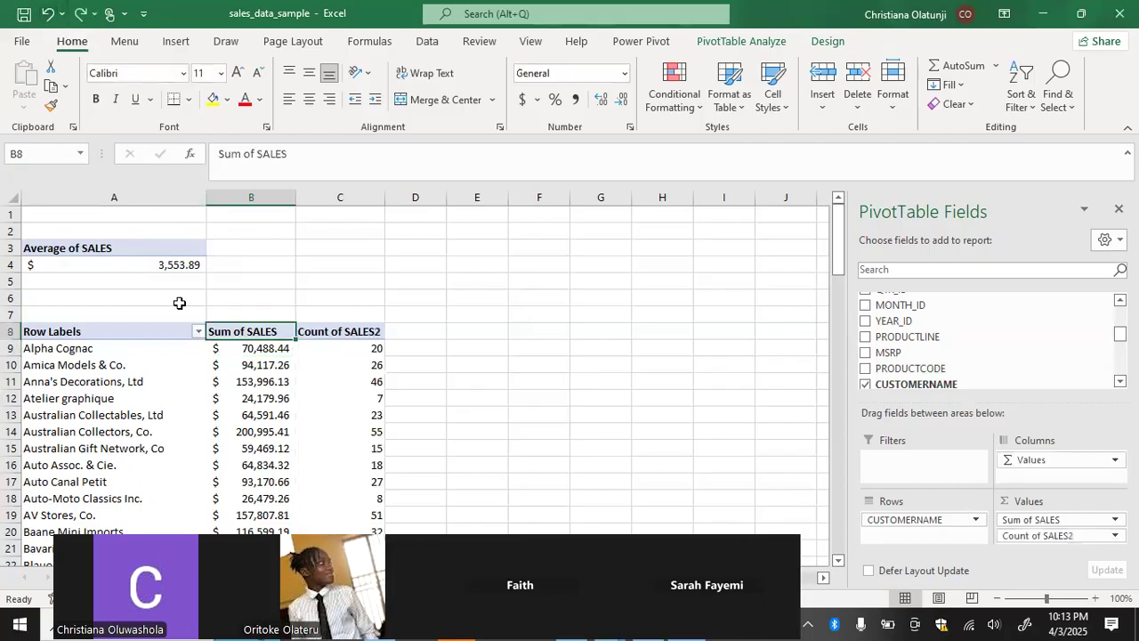
Sort the customers from largest to smallest by their Sum of SALES values and look down the sorted list.
left_click(229, 348)
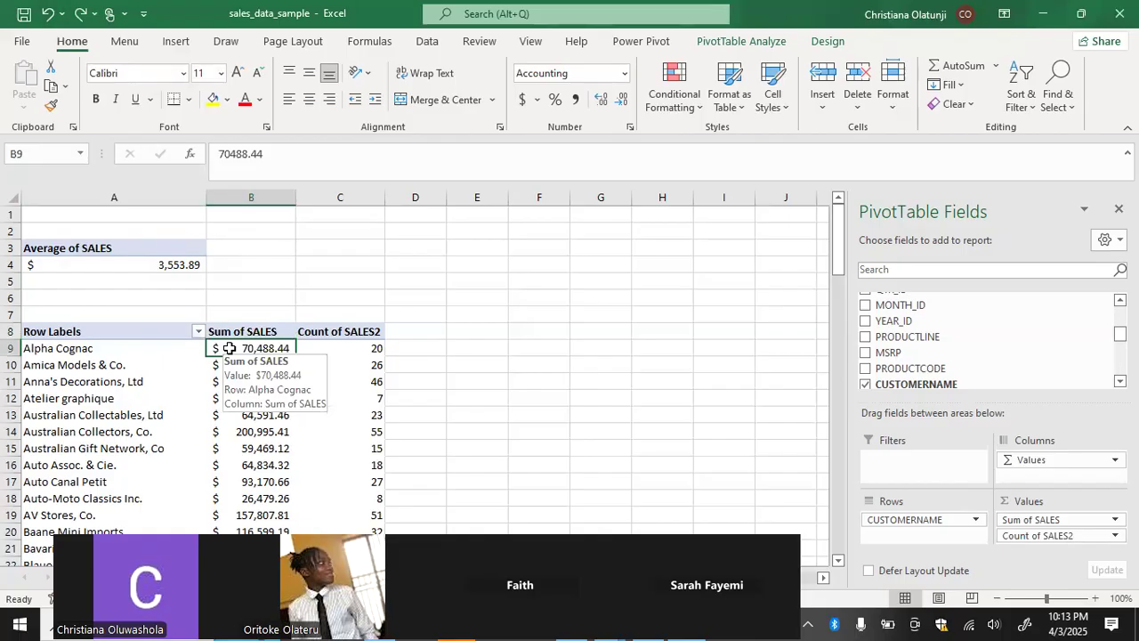
left_click(228, 331)
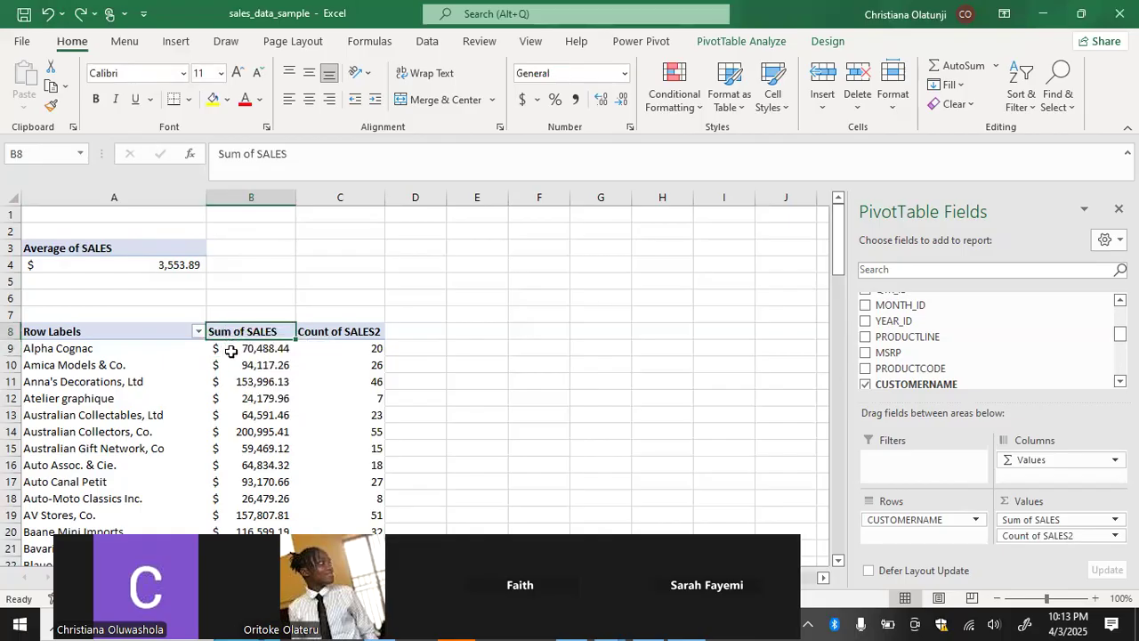
left_click(230, 348)
right_click(231, 348)
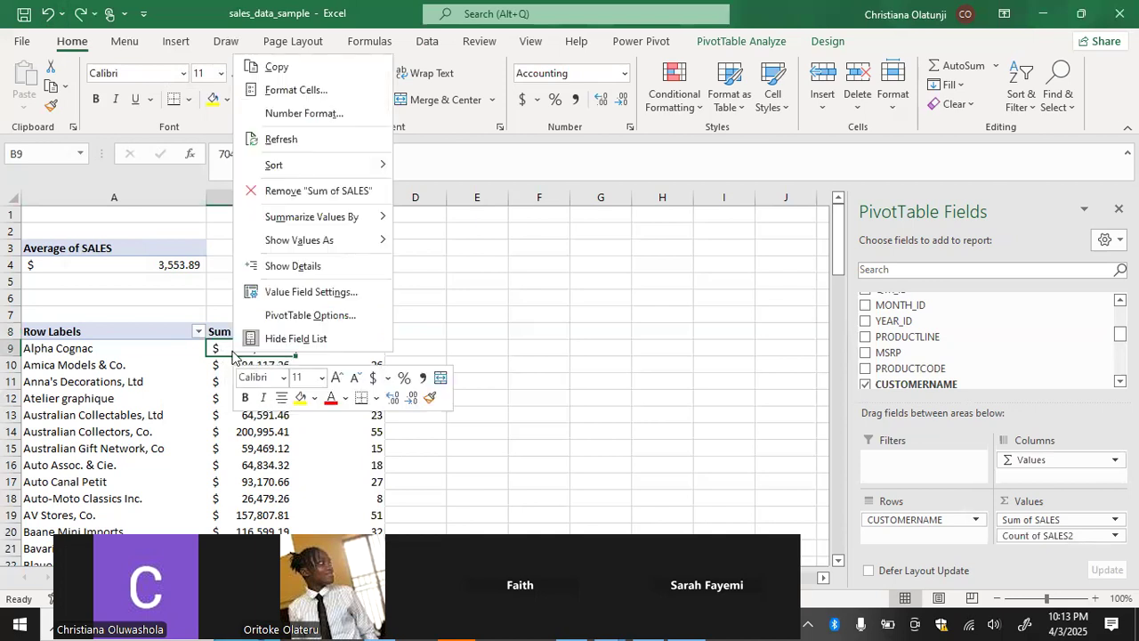
mouse_move(267, 167)
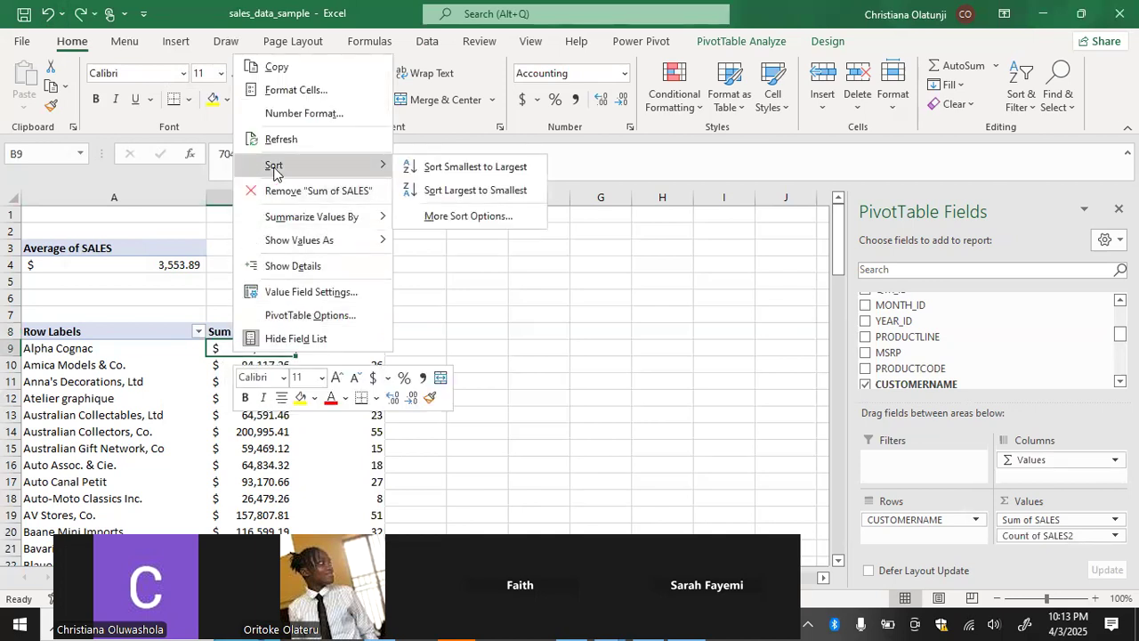
left_click(413, 189)
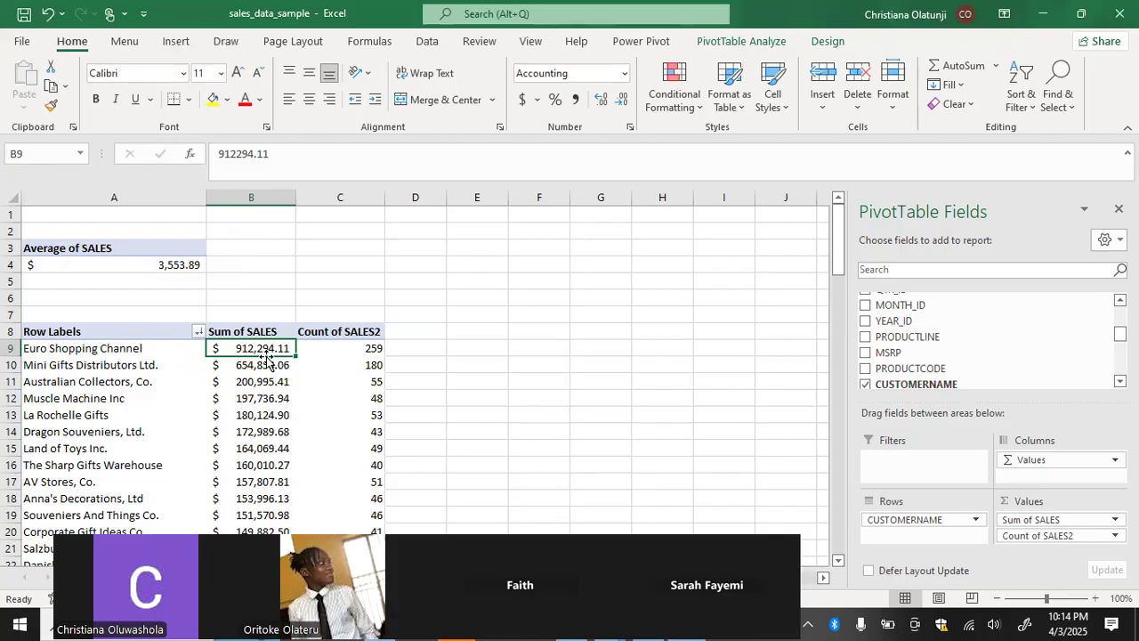
scroll(267, 356, "down", 4)
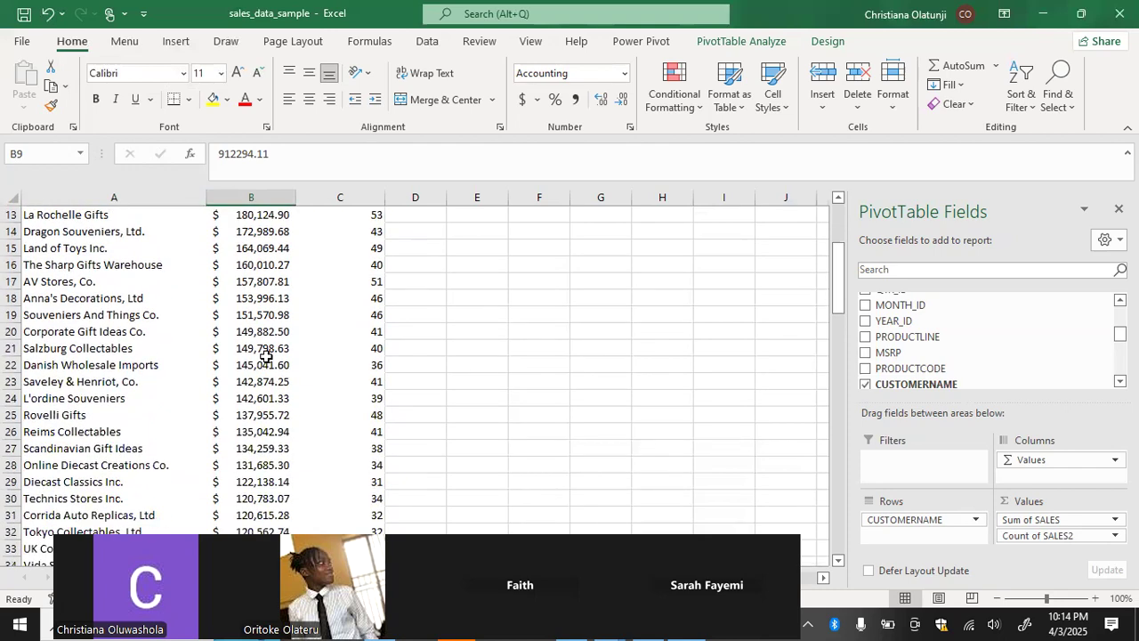
Look through the customers sorted by Sum of SALES and check the sort and filter choices for the row labels.
scroll(266, 356, "down", 10)
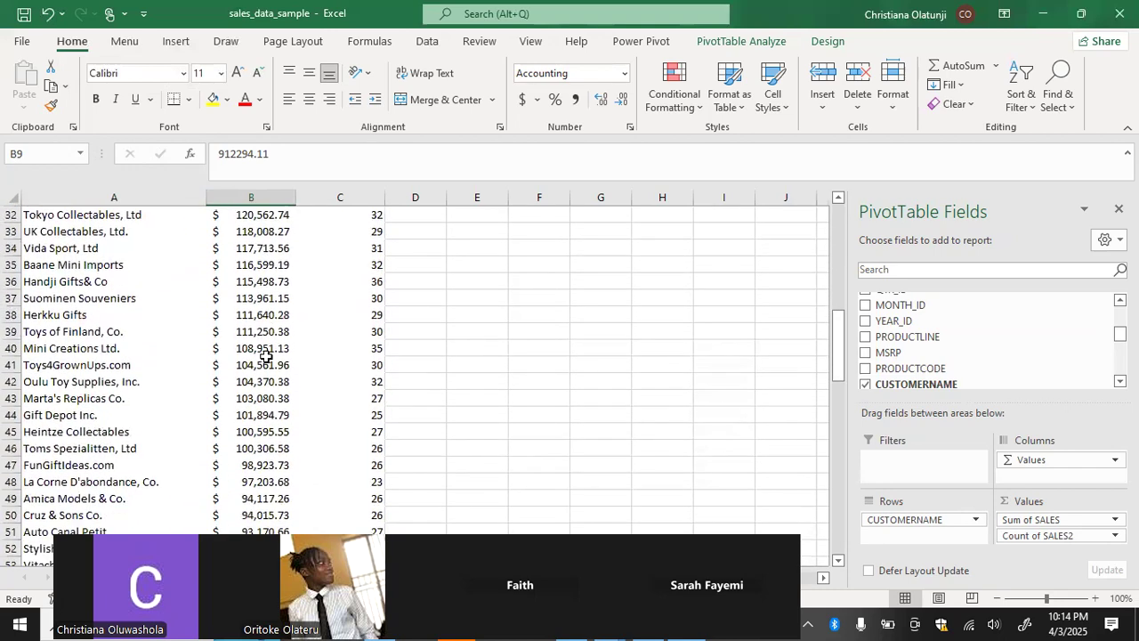
scroll(267, 356, "up", 14)
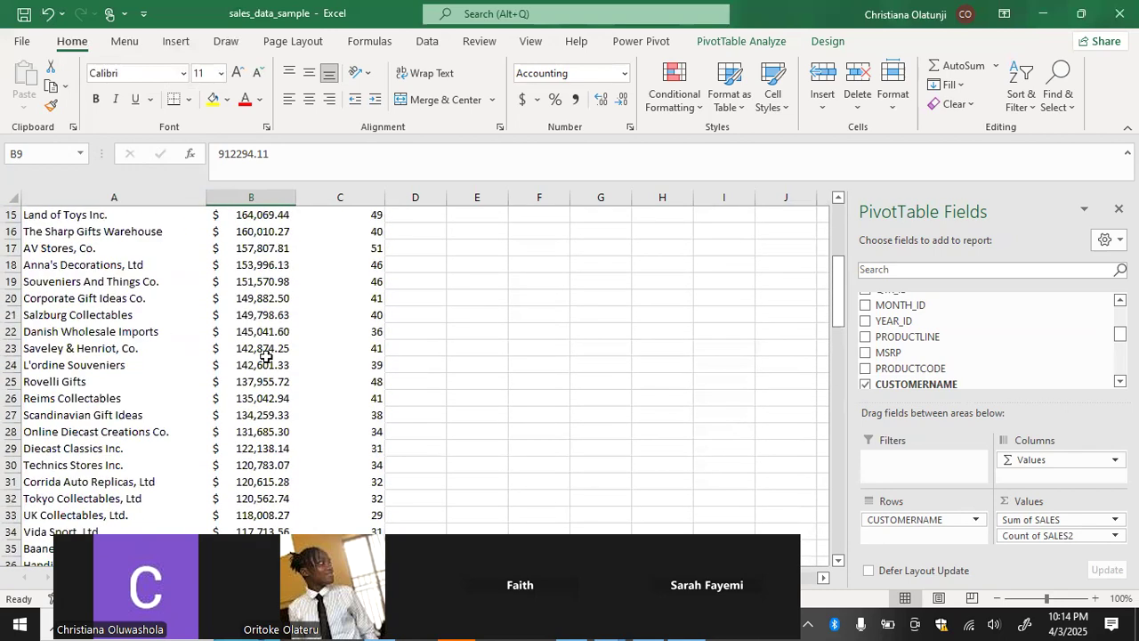
scroll(266, 356, "up", 1)
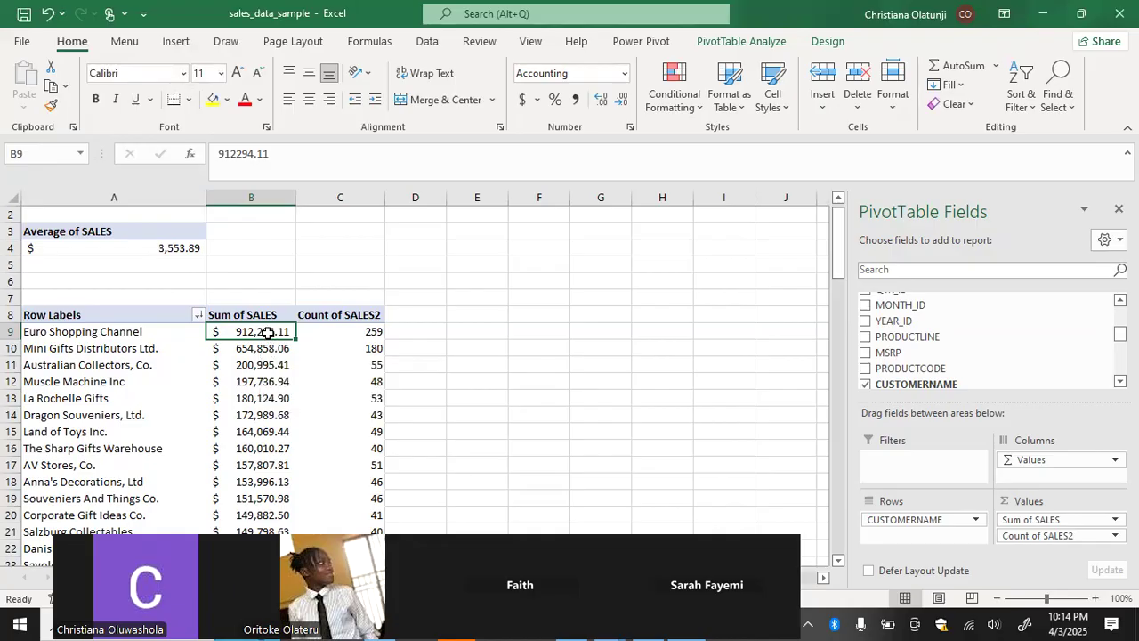
scroll(267, 331, "down", 2)
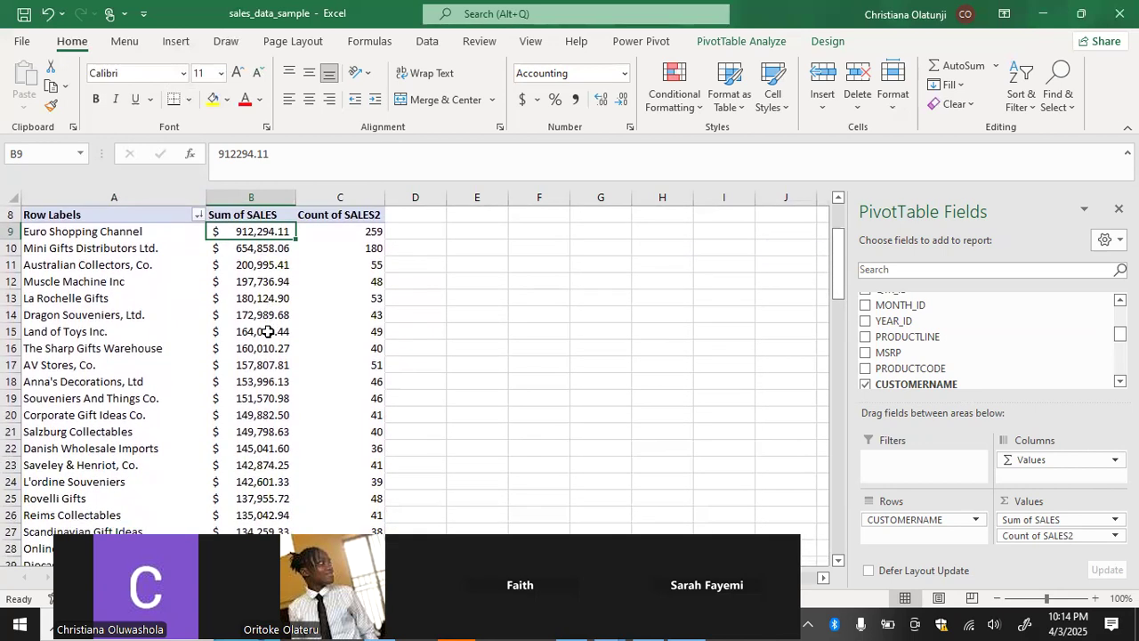
right_click(250, 231)
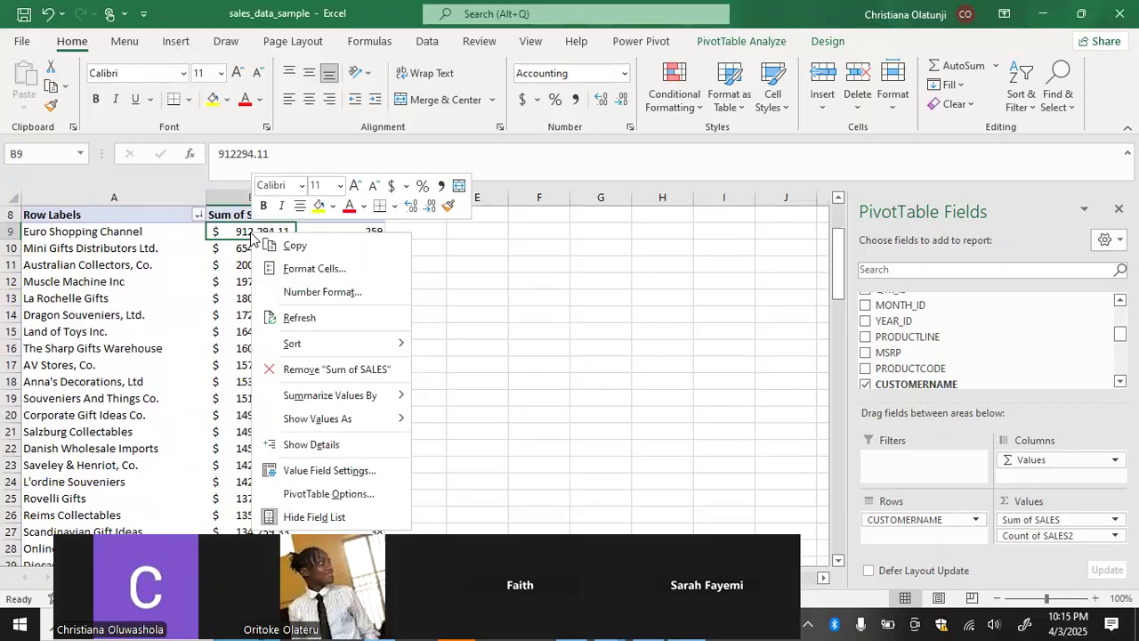
left_click(239, 231)
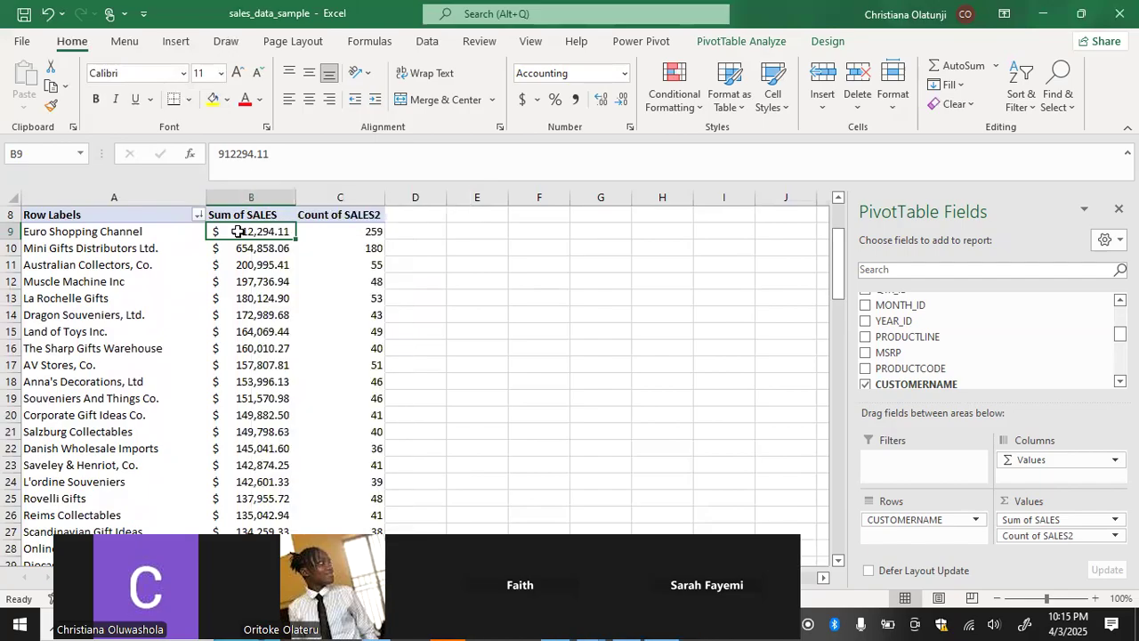
scroll(238, 231, "up", 1)
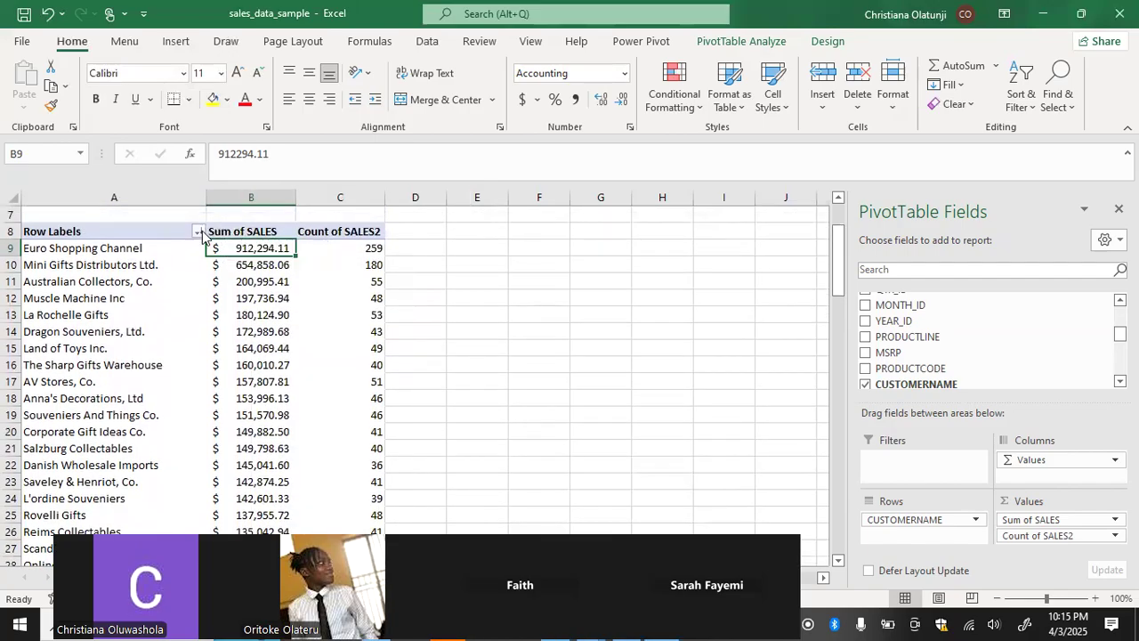
left_click(198, 233)
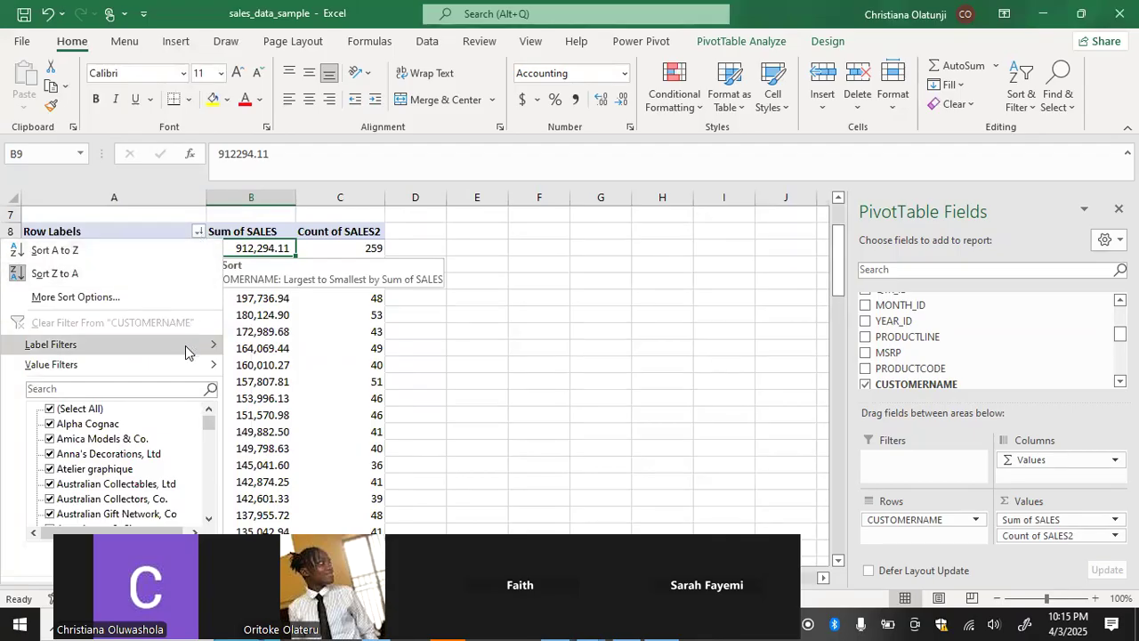
mouse_move(177, 367)
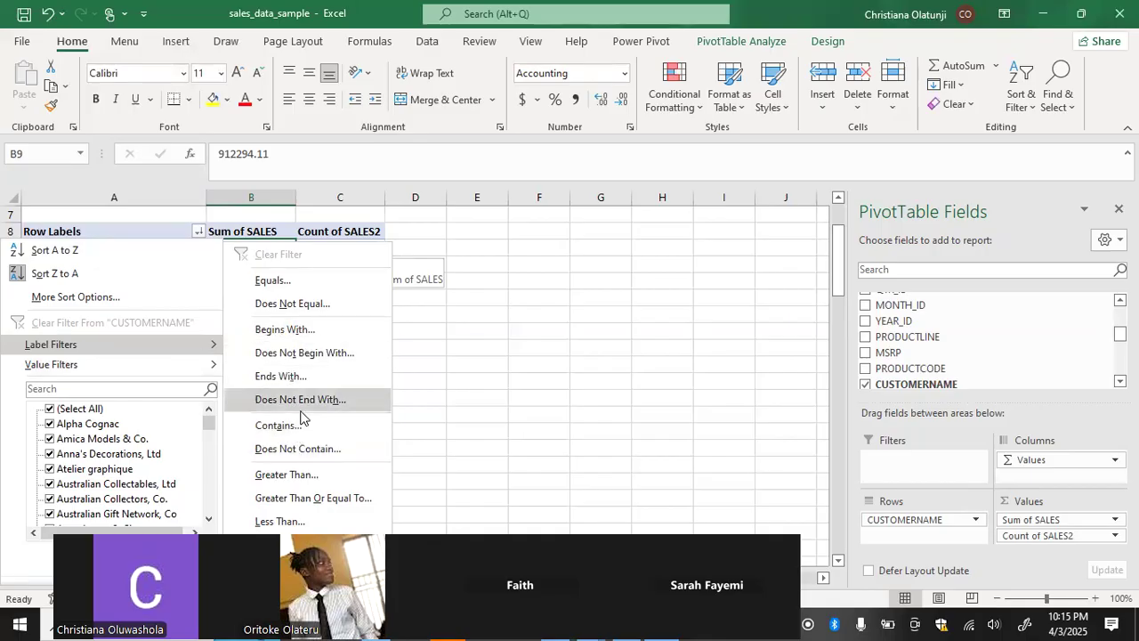
left_click(424, 425)
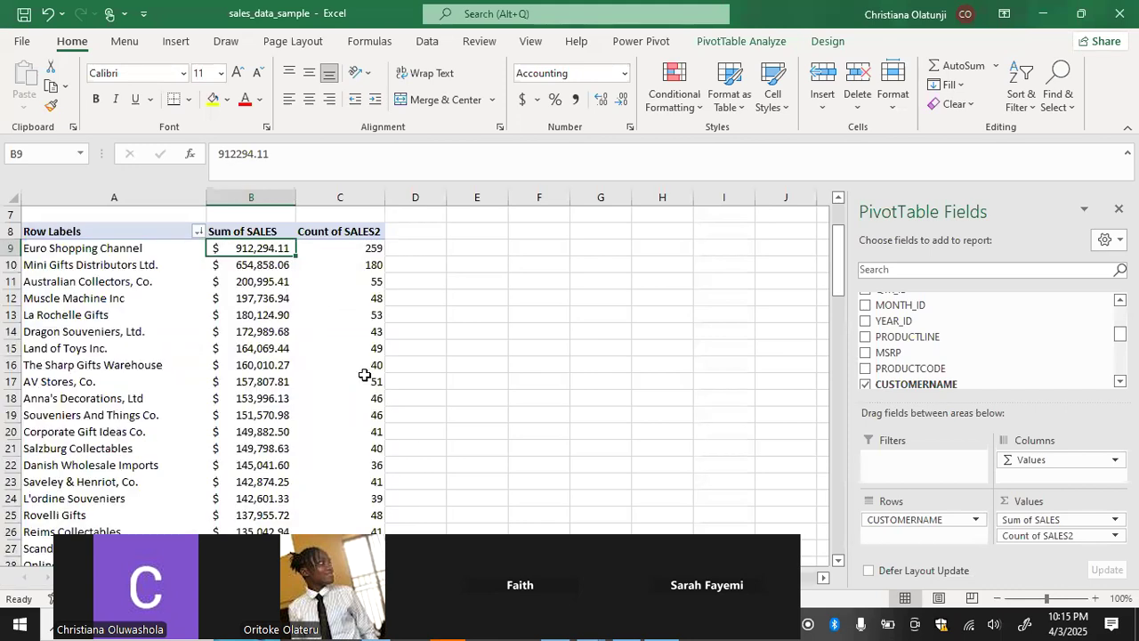
Check the sort options available for the Sum of SALES header in B8 and its first value in B9.
left_click(260, 230)
right_click(262, 233)
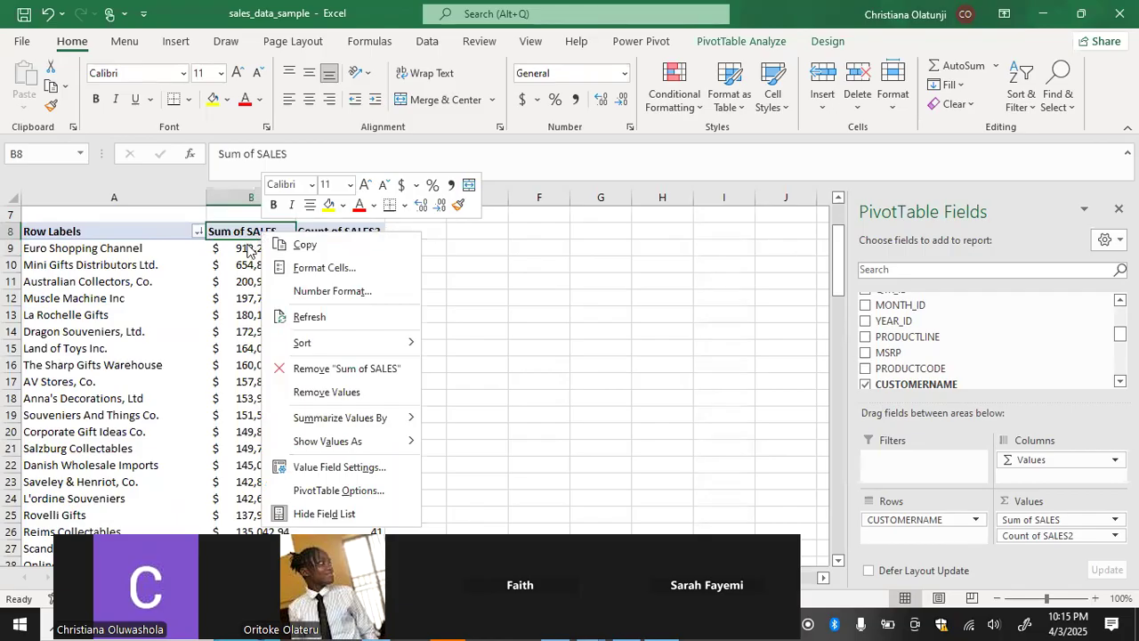
left_click(241, 250)
right_click(241, 251)
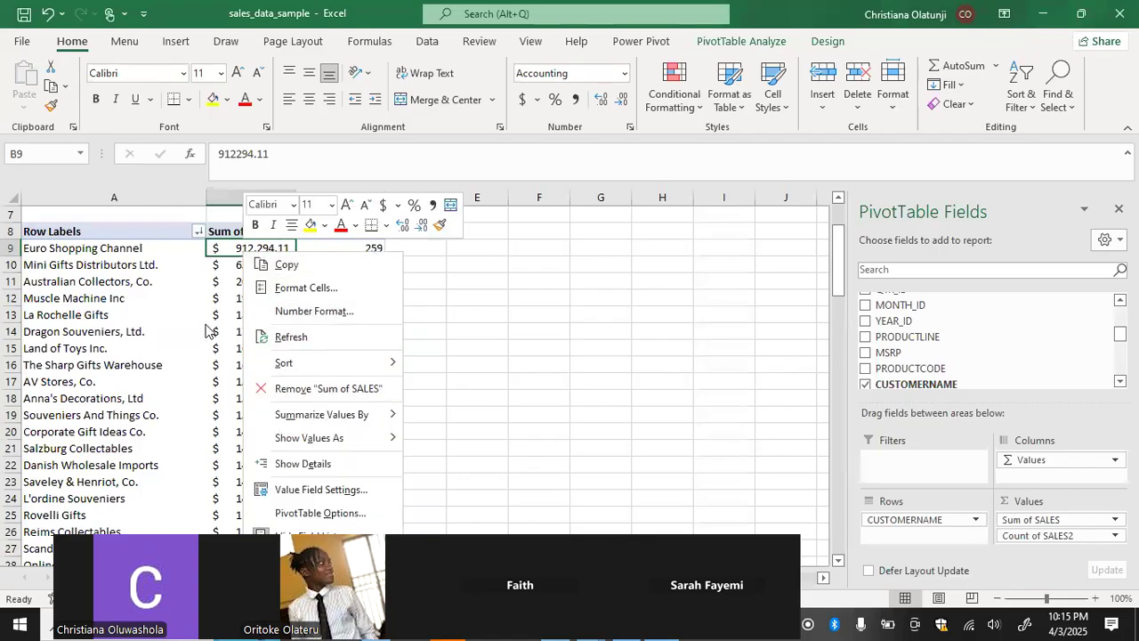
key("Escape")
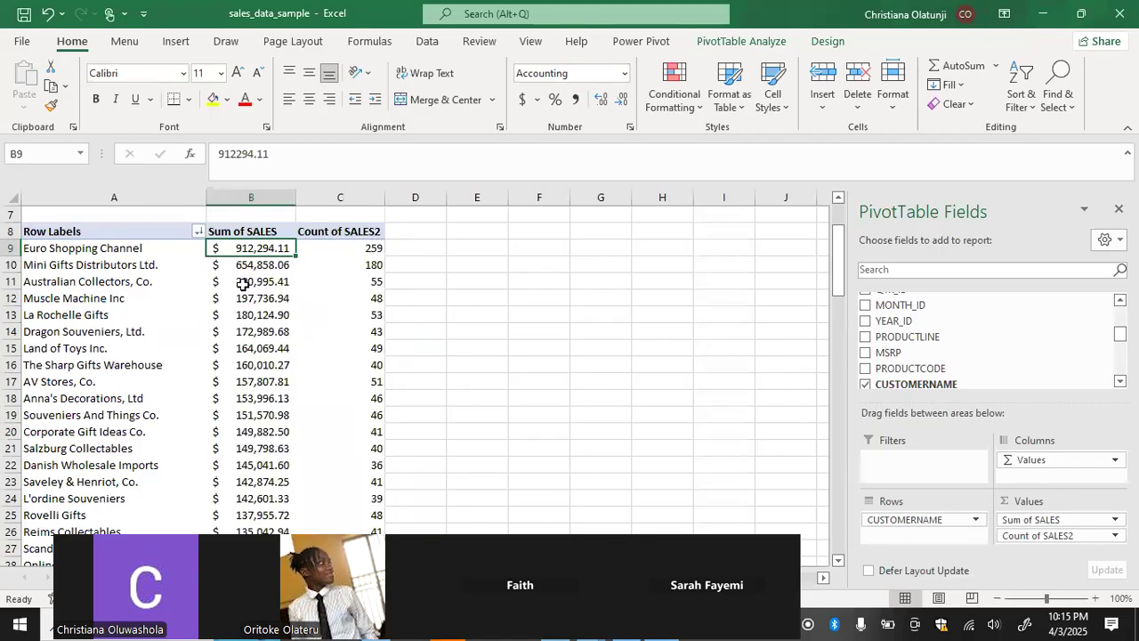
mouse_move(258, 268)
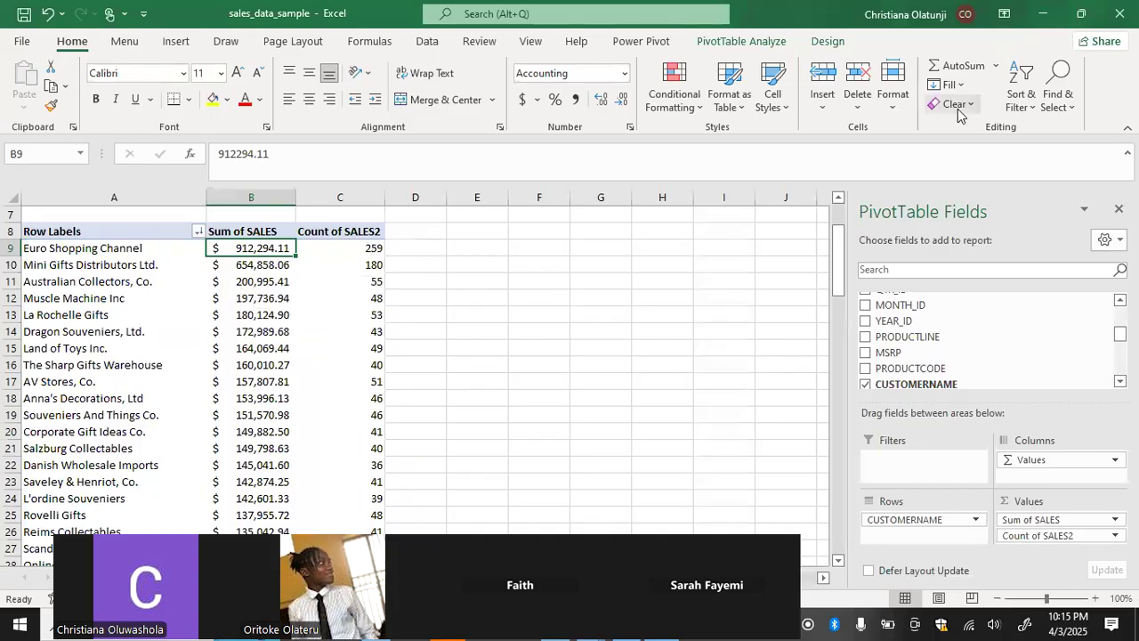
left_click(1023, 94)
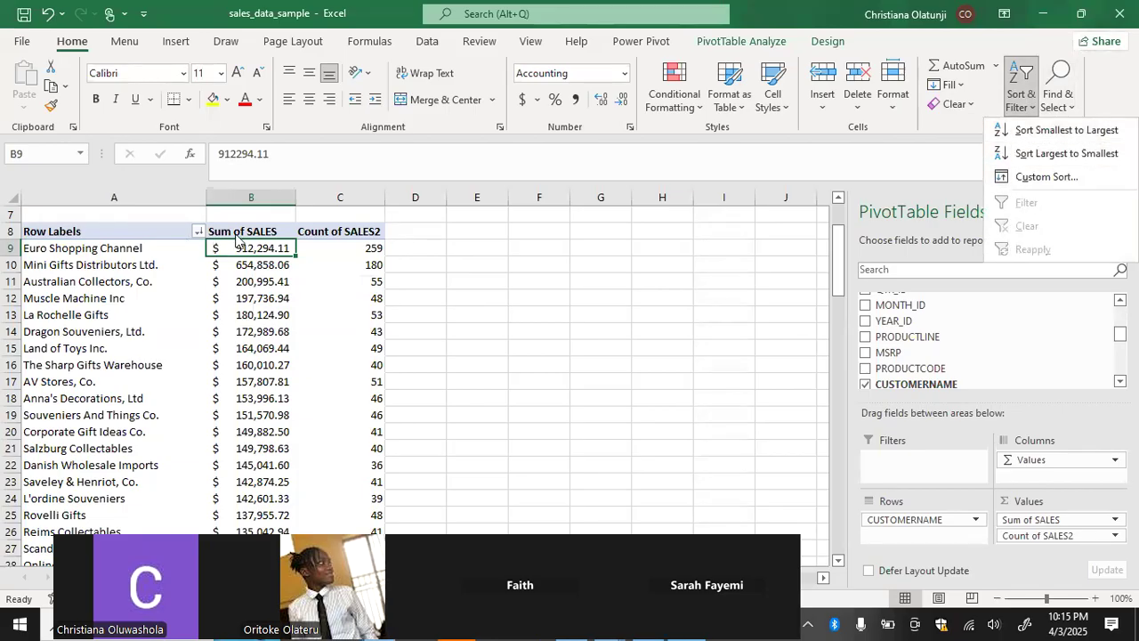
key("Escape")
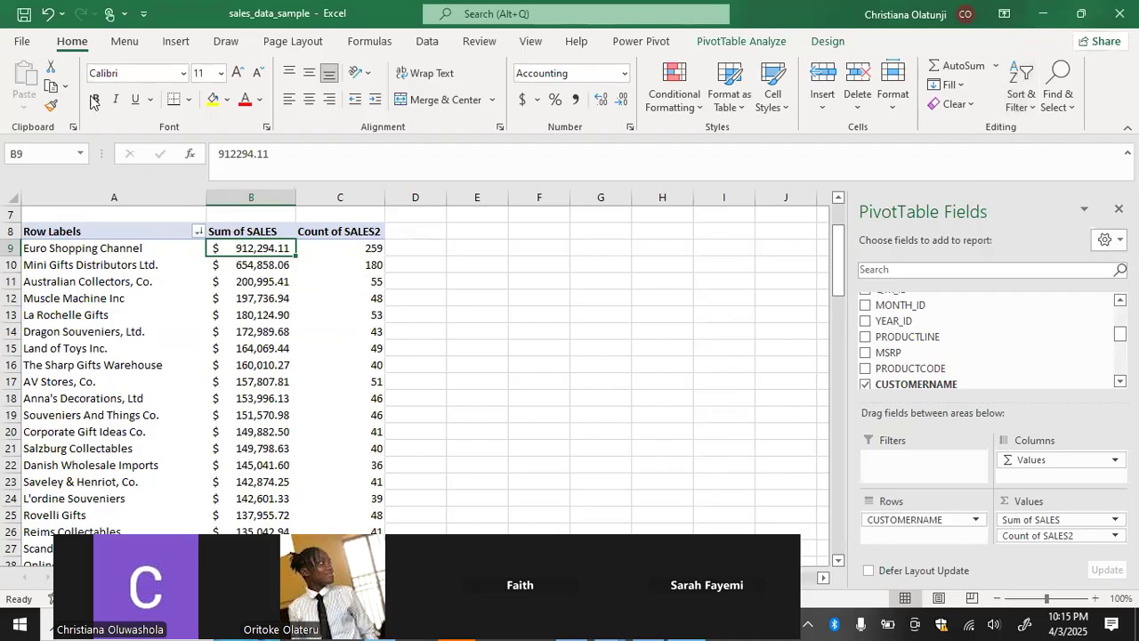
Undo the largest-to-smallest sort of the customers, check the sort and filter options on the unsorted list, and redo the sort.
left_click(45, 16)
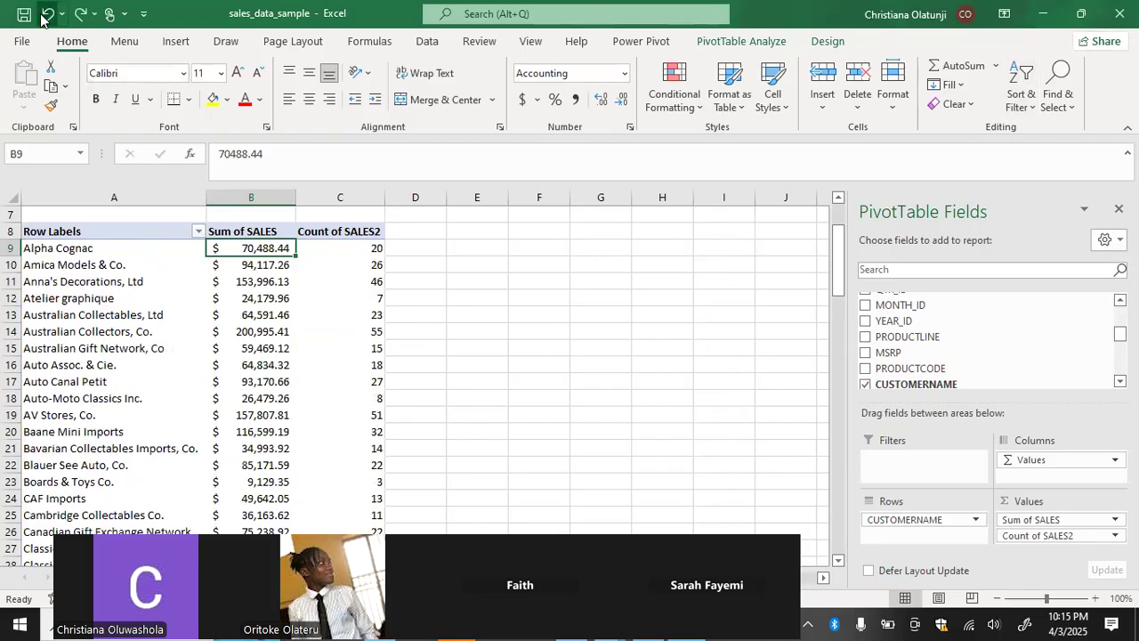
right_click(229, 245)
key("Escape")
left_click(169, 231)
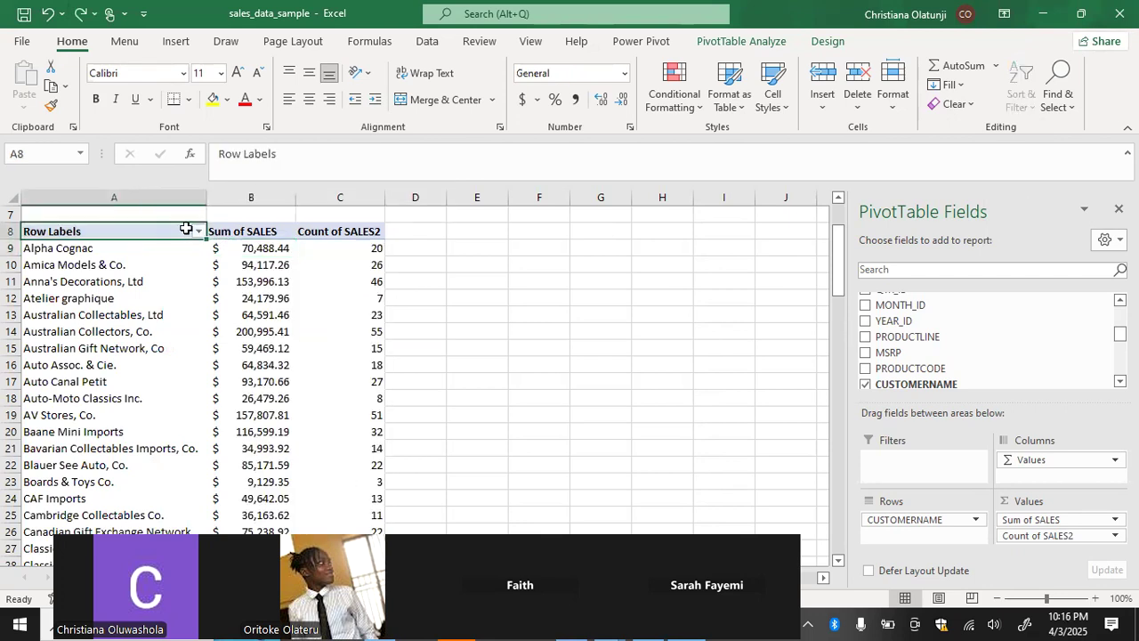
left_click(197, 232)
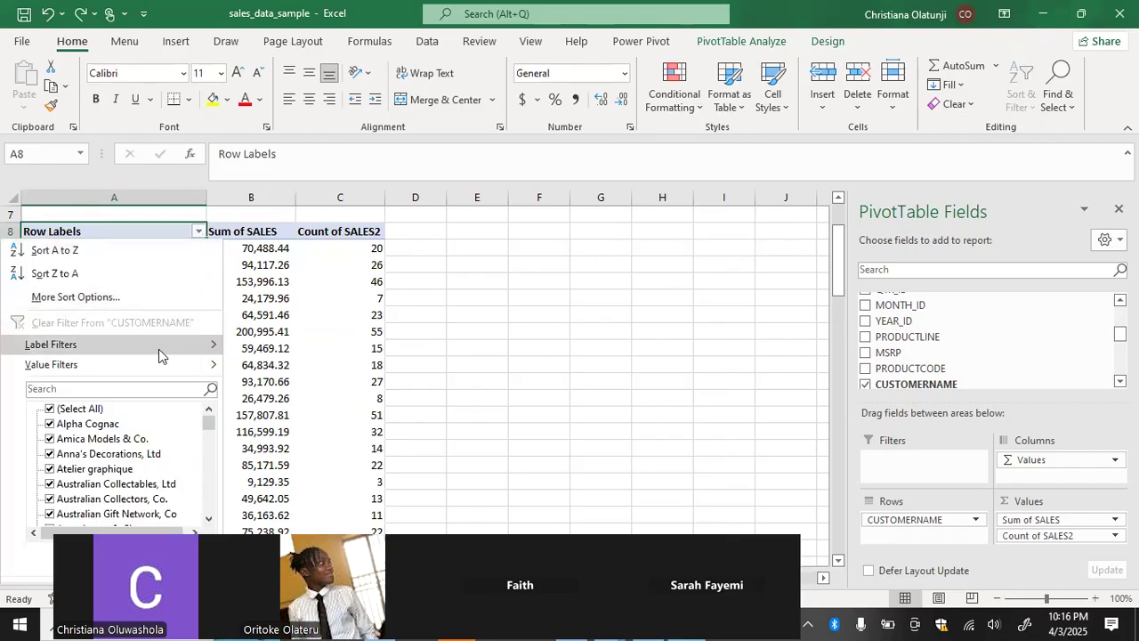
mouse_move(142, 349)
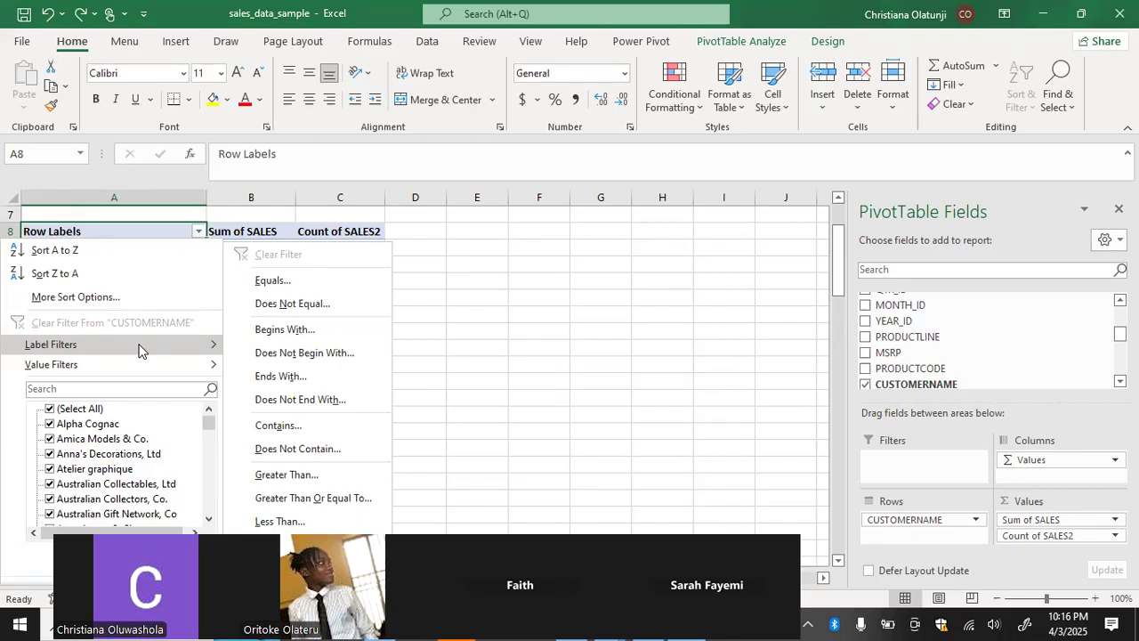
left_click(242, 231)
right_click(243, 232)
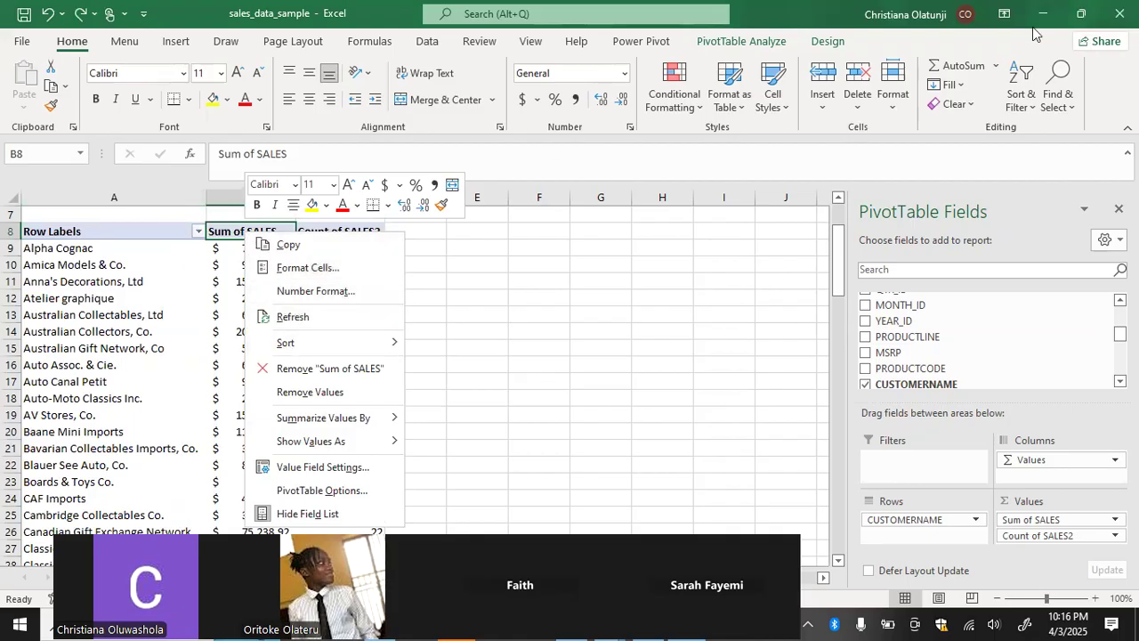
left_click(1019, 98)
left_click(1019, 98)
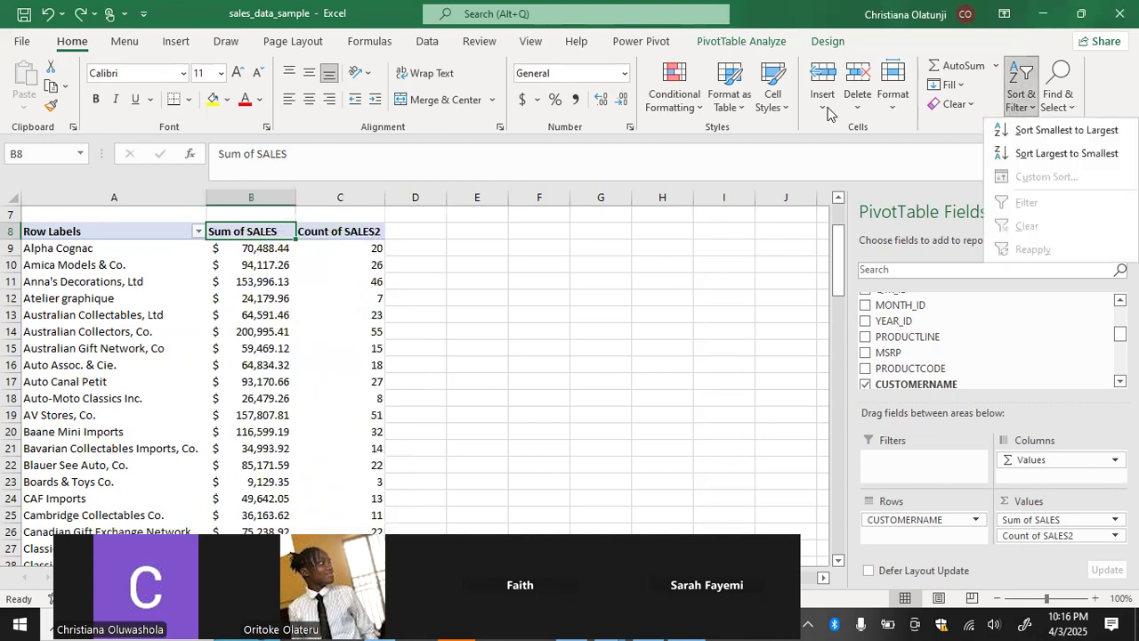
left_click(80, 16)
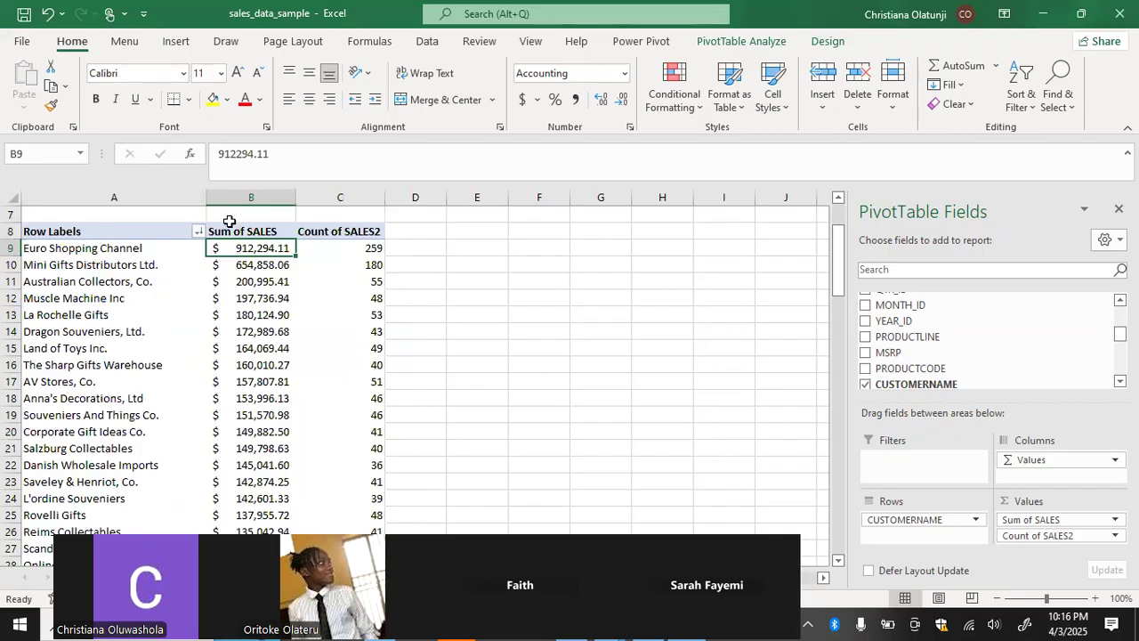
Copy the headers and top five customers with their Sum of SALES from A8:B13 to F8 and widen column G.
left_click_drag(114, 224, 239, 327)
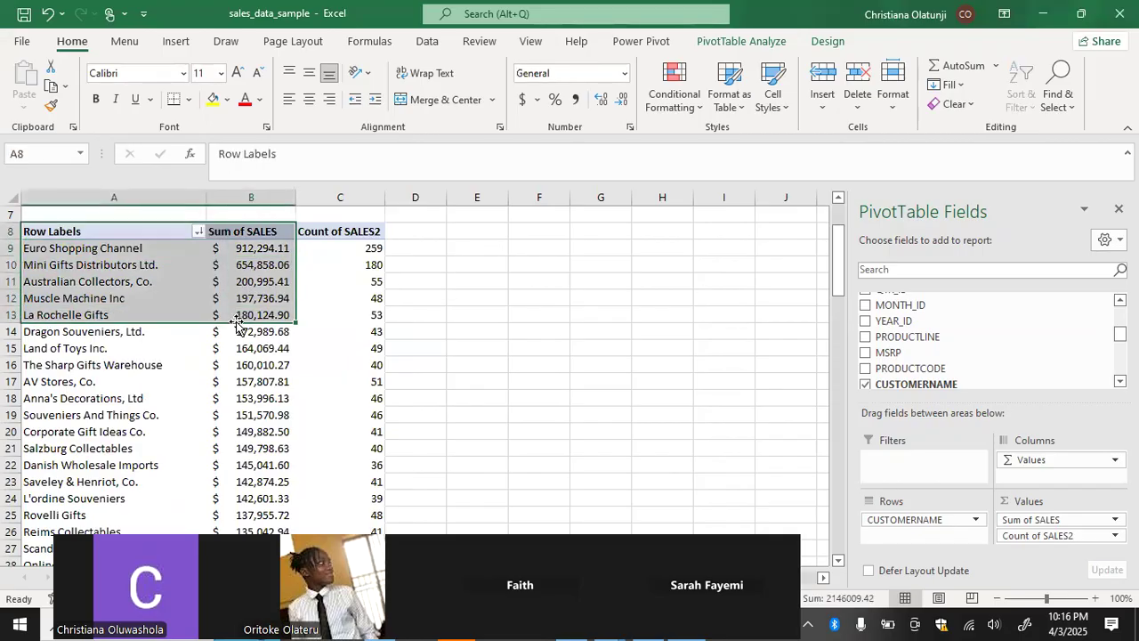
key("ctrl+c")
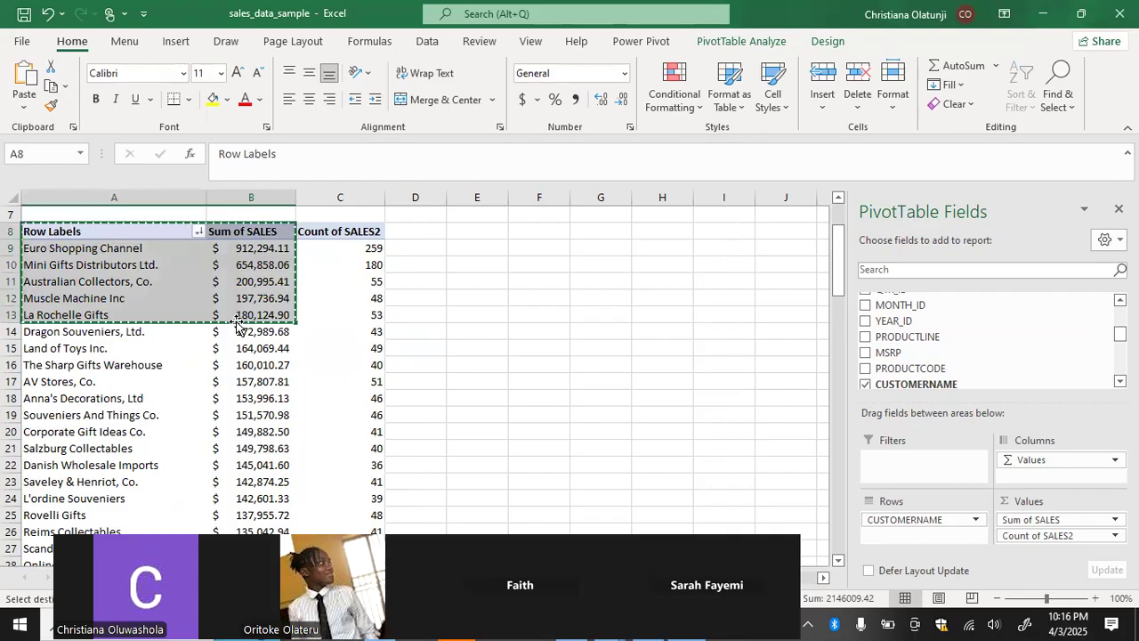
left_click(512, 233)
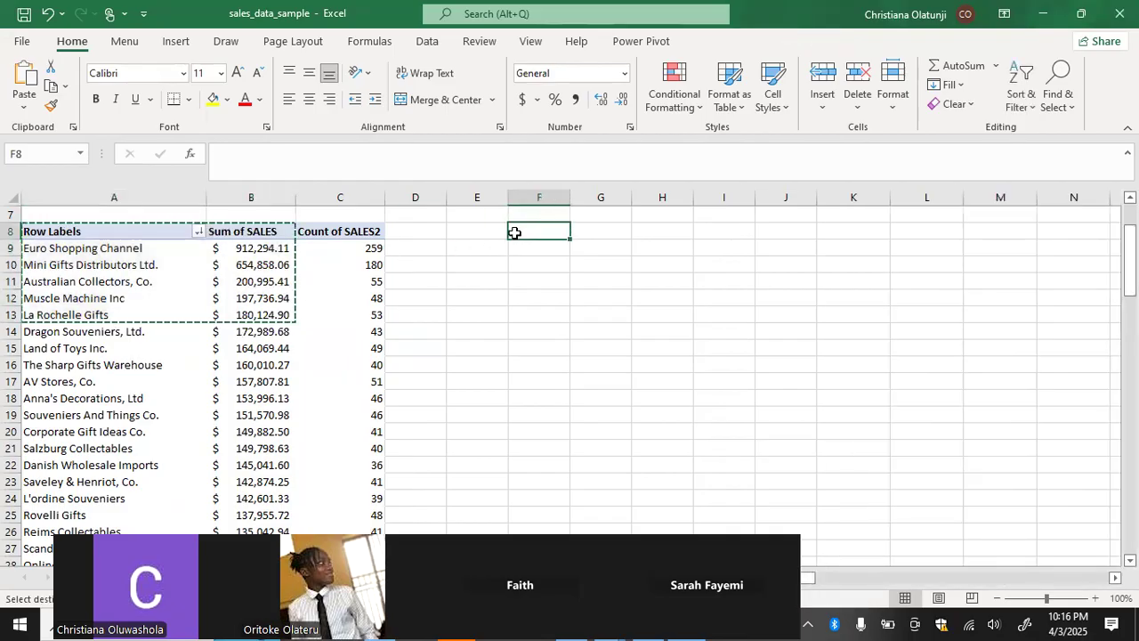
key("ctrl+v")
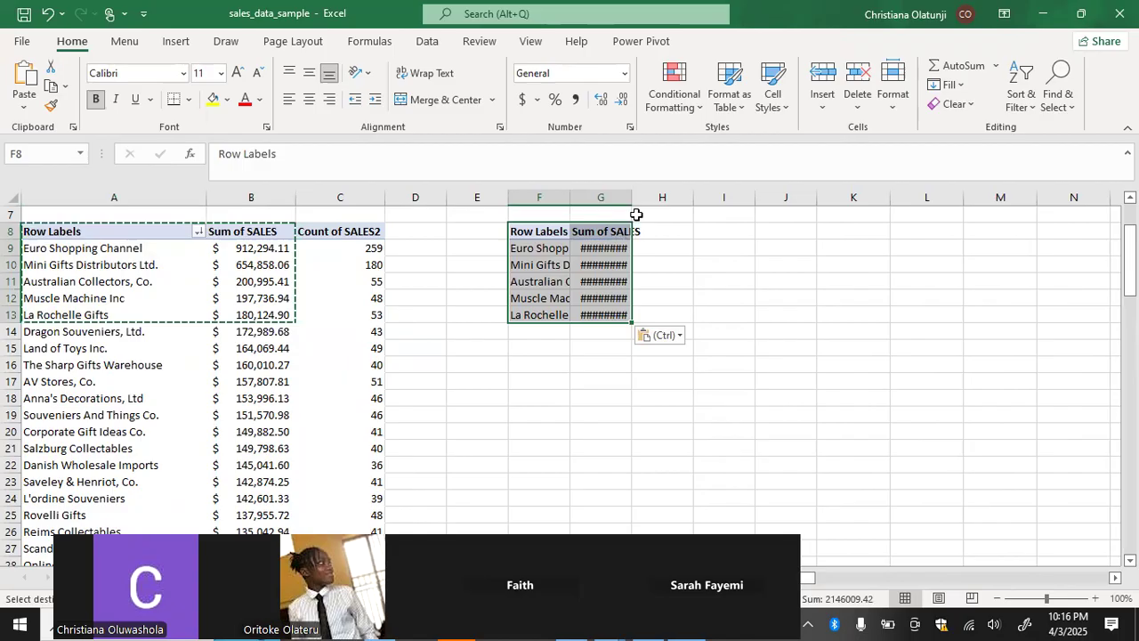
left_click_drag(633, 201, 679, 203)
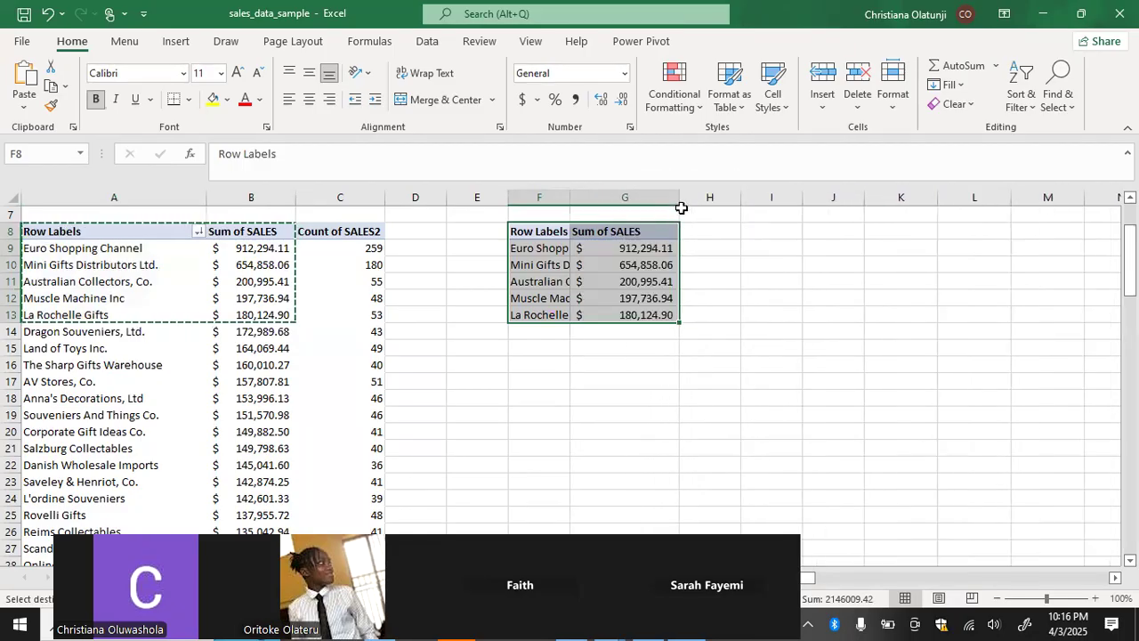
Delete the contents of the copied top-five customer table in F8:G13.
left_click(547, 234)
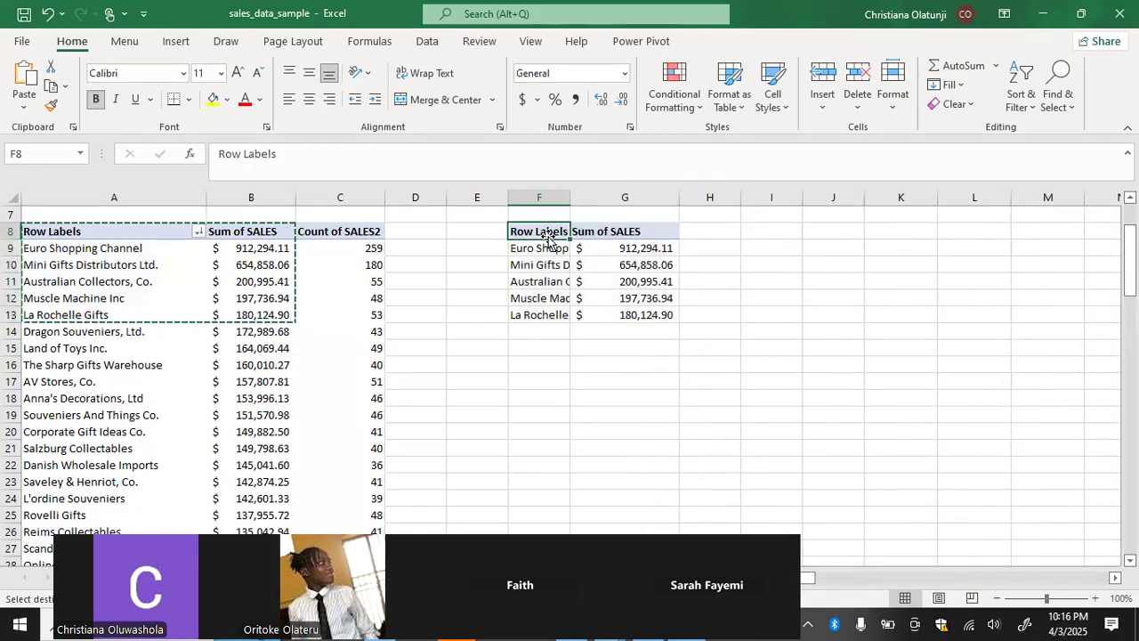
left_click(466, 283)
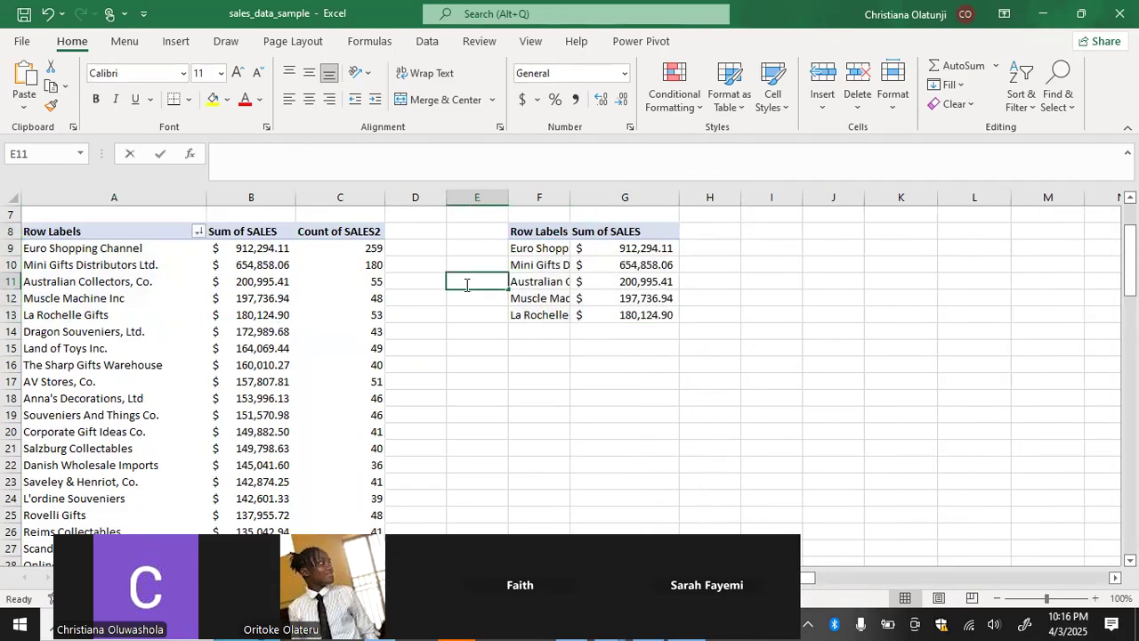
left_click(529, 232)
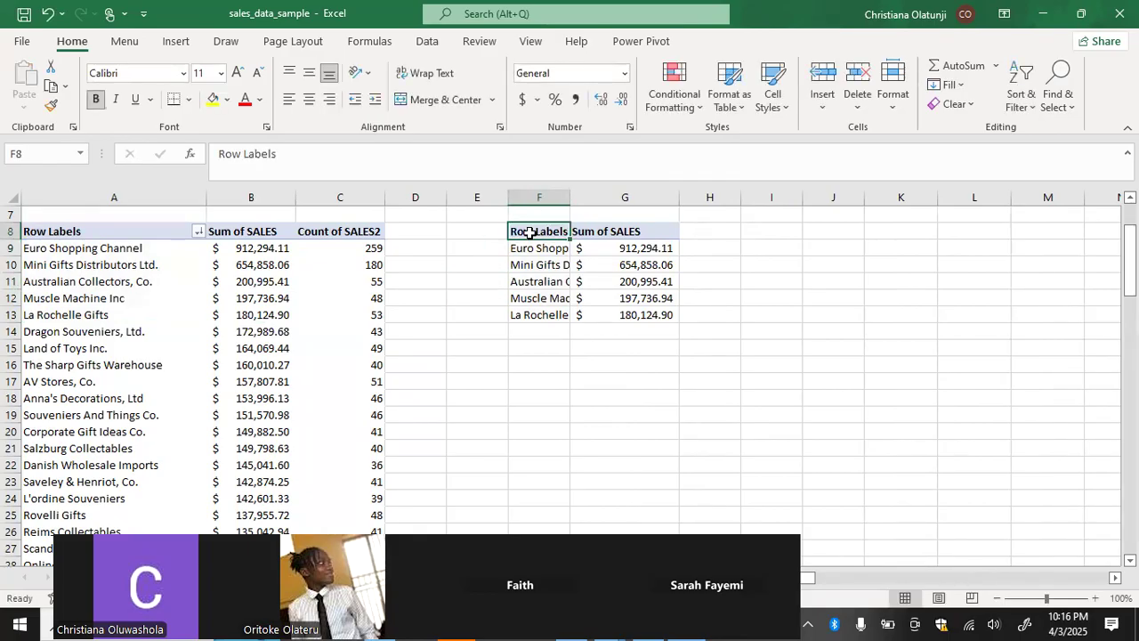
double_click(529, 233)
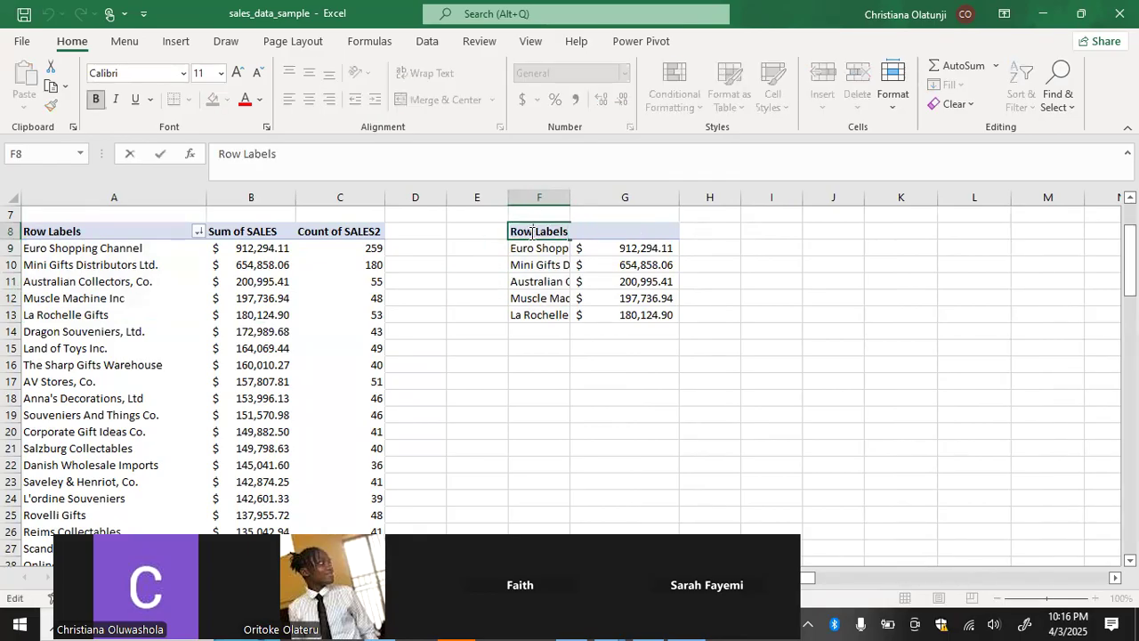
left_click(491, 252)
left_click_drag(519, 231, 608, 316)
key("Delete")
scroll(608, 315, "up", 2)
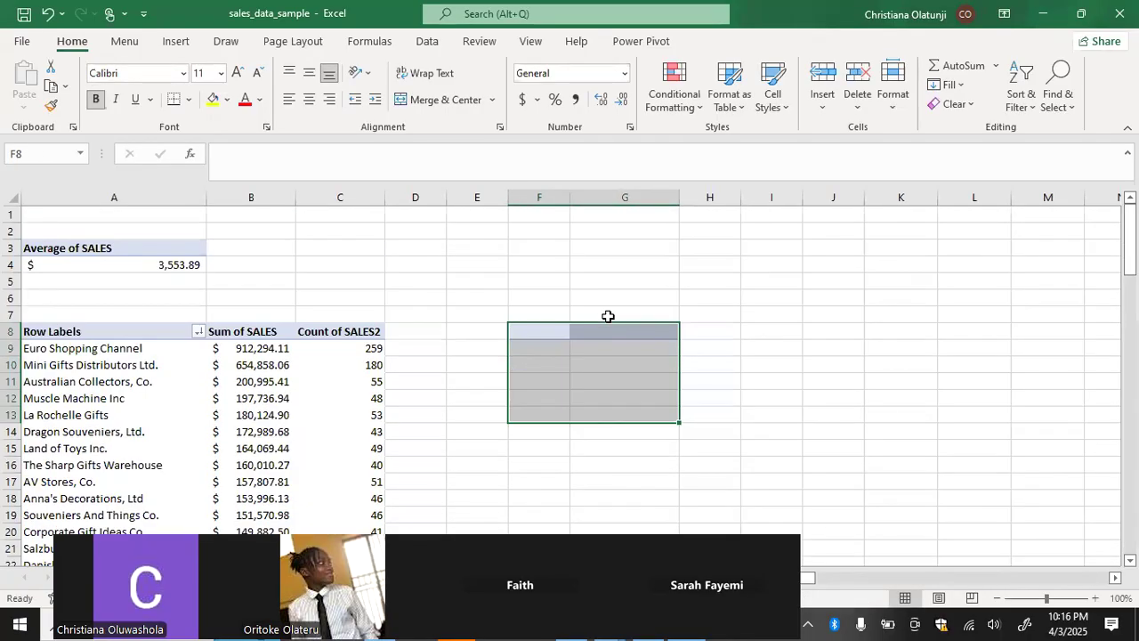
Copy the Average of SALES PivotTable from A3:A4 to D3 and remove the SALES field from the copy.
left_click_drag(31, 248, 34, 265)
key("ctrl+c")
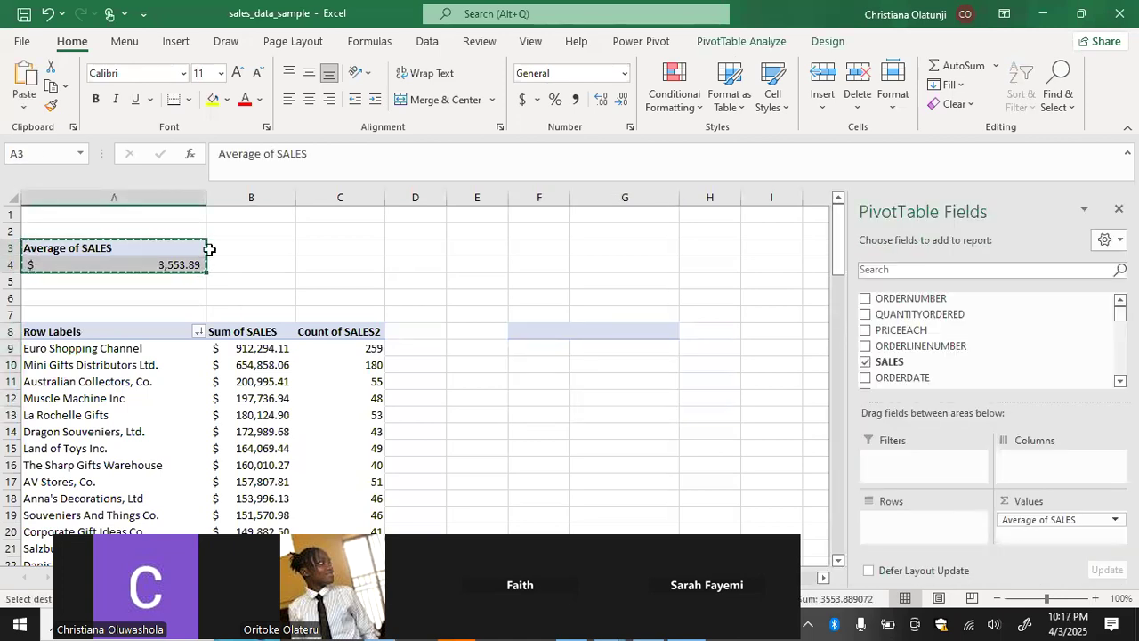
left_click(432, 252)
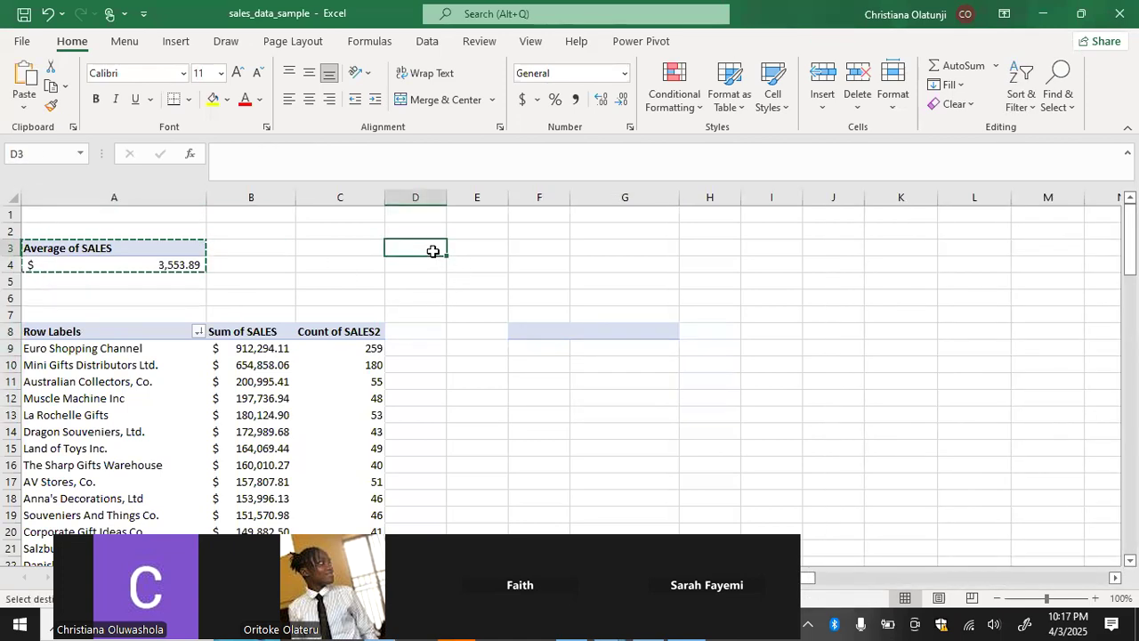
key("ctrl+v")
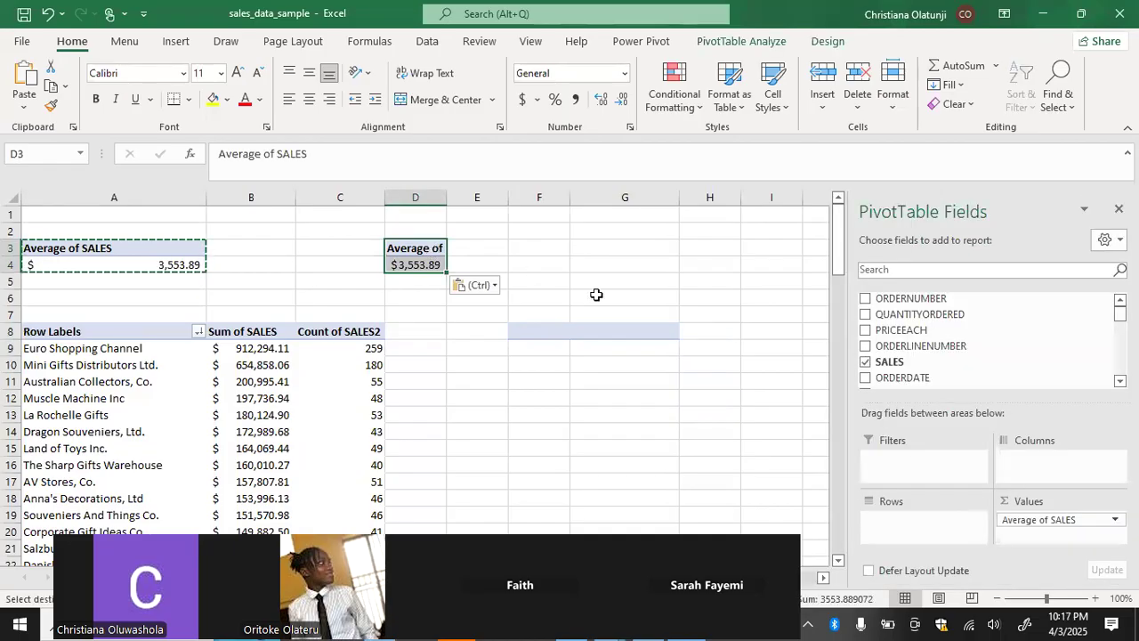
left_click(866, 362)
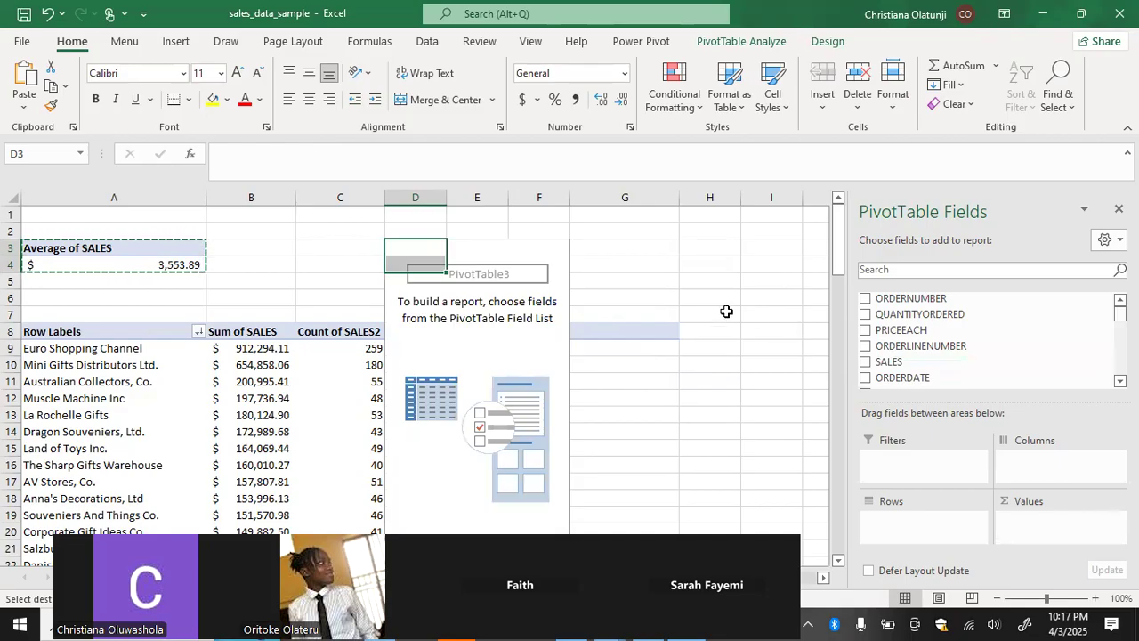
key("Up")
key("Up")
key("Up")
key("Up")
key("Up")
key("Up")
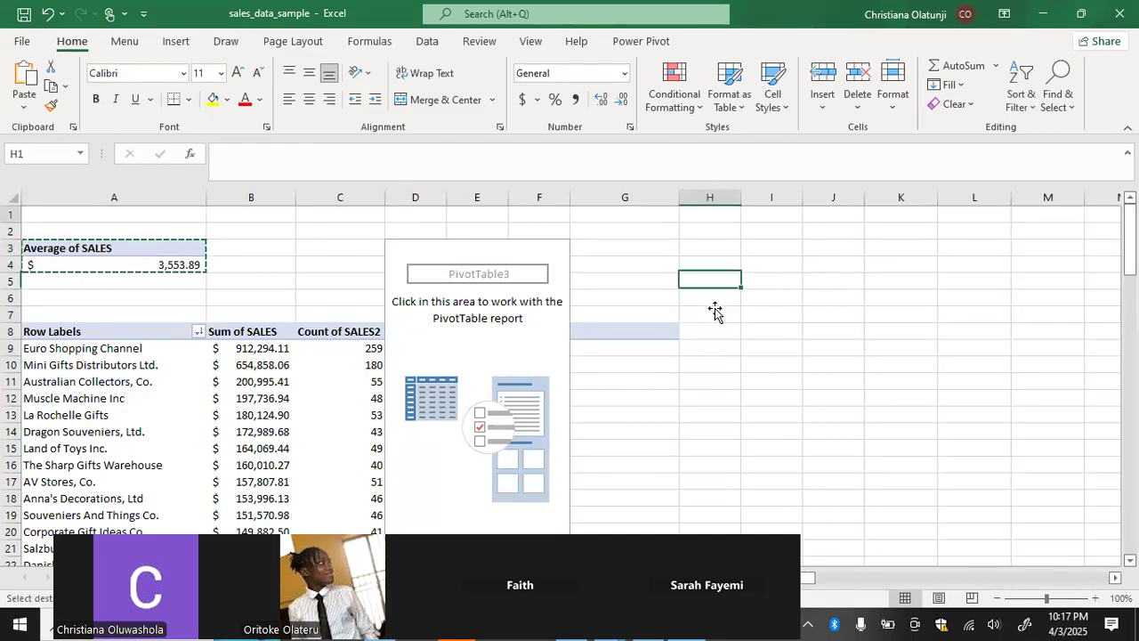
double_click(612, 229)
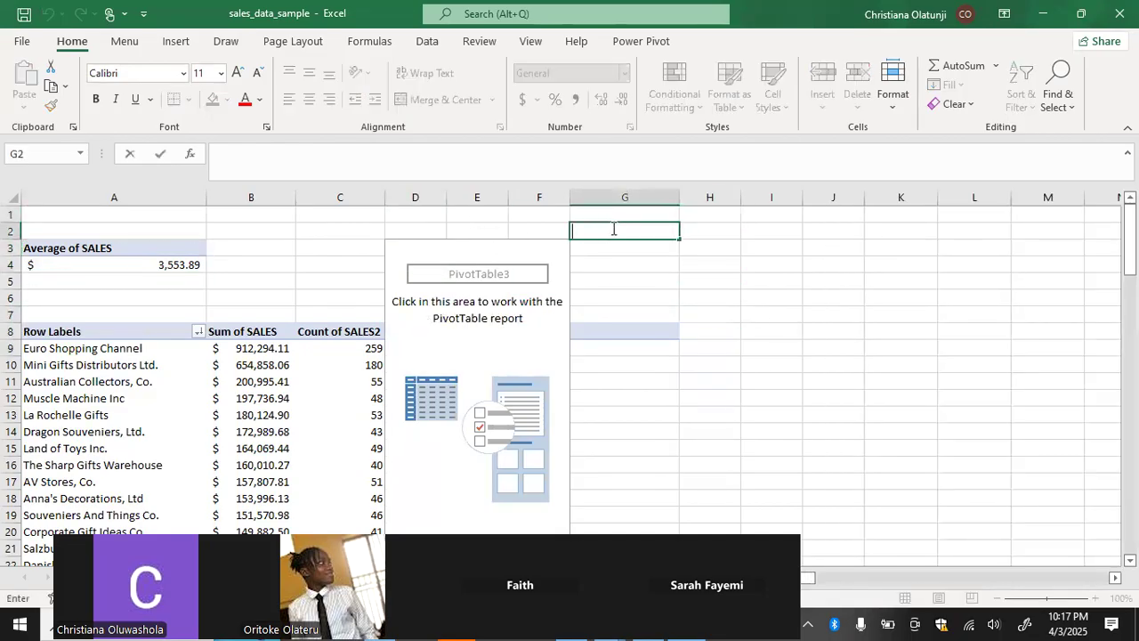
Add the CUSTOMERNAME field as rows in the empty PivotTable at D3.
left_click(442, 246)
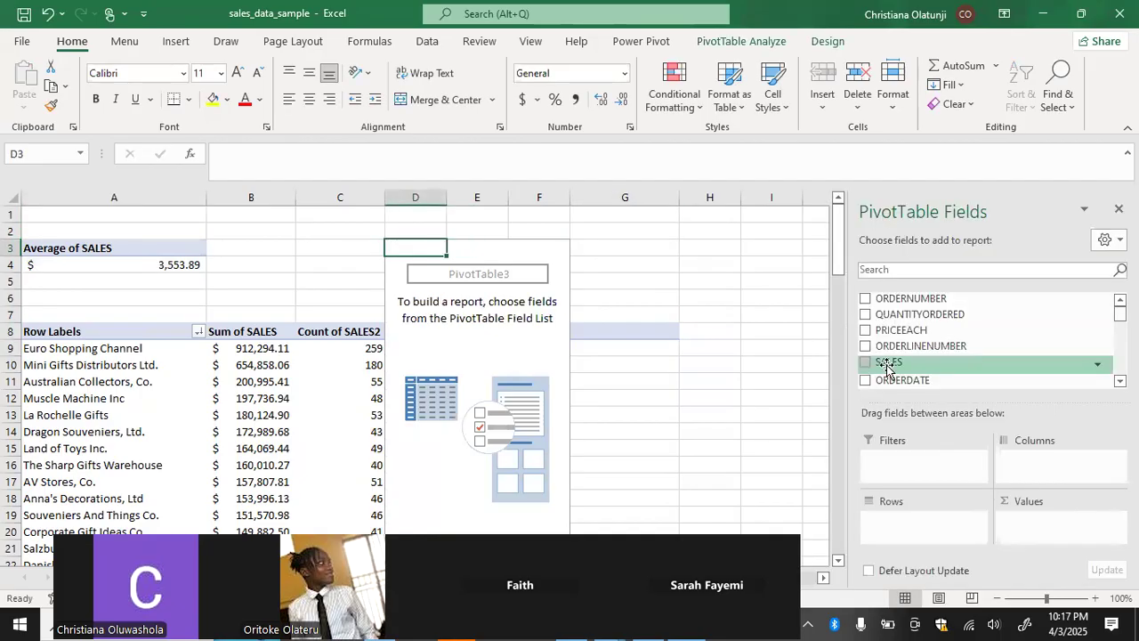
scroll(886, 369, "down", 6)
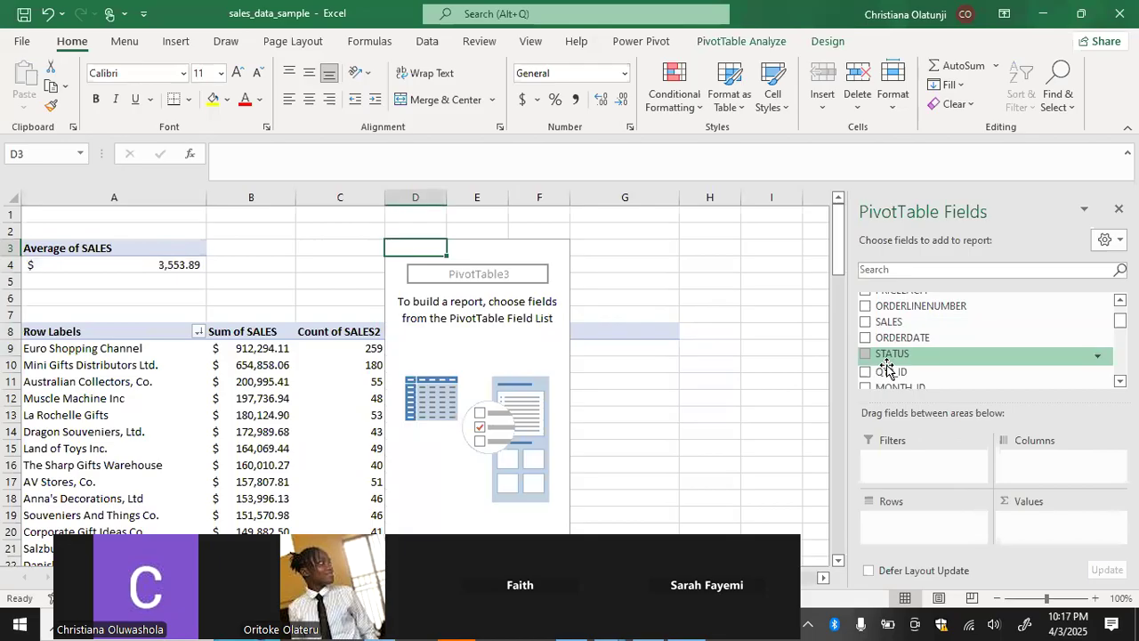
scroll(886, 368, "down", 1)
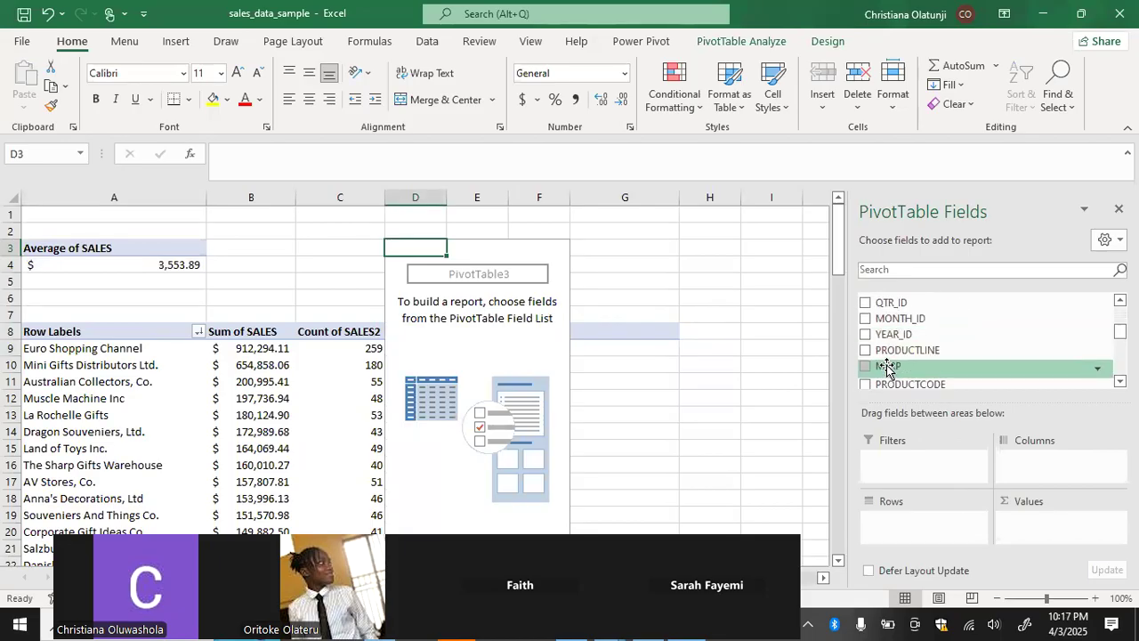
scroll(1012, 368, "up", 7)
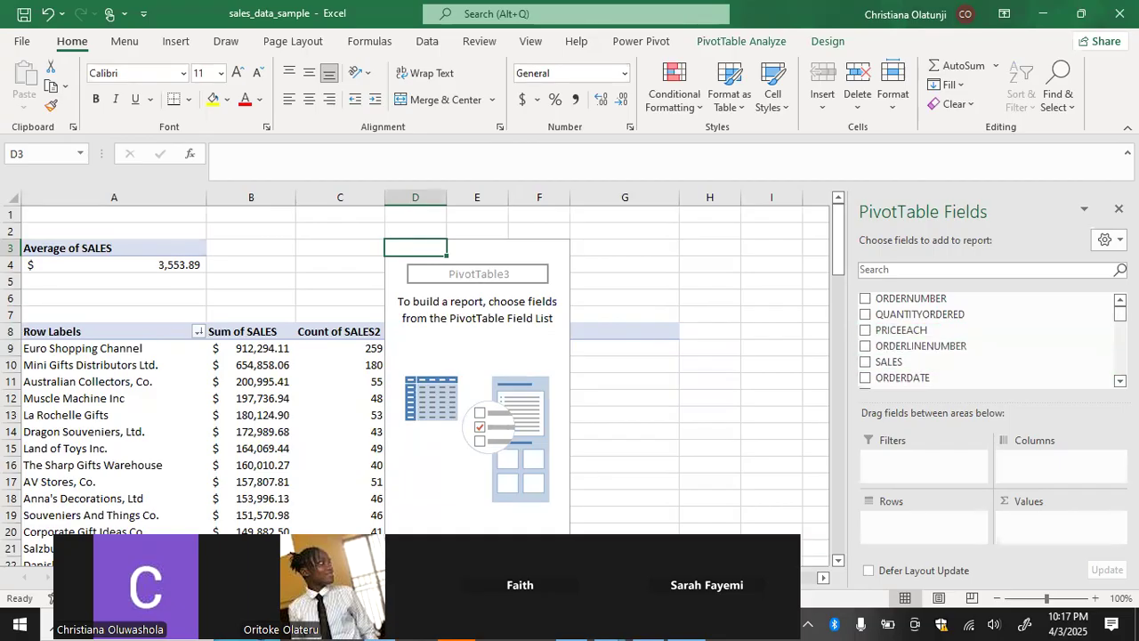
scroll(988, 338, "down", 19)
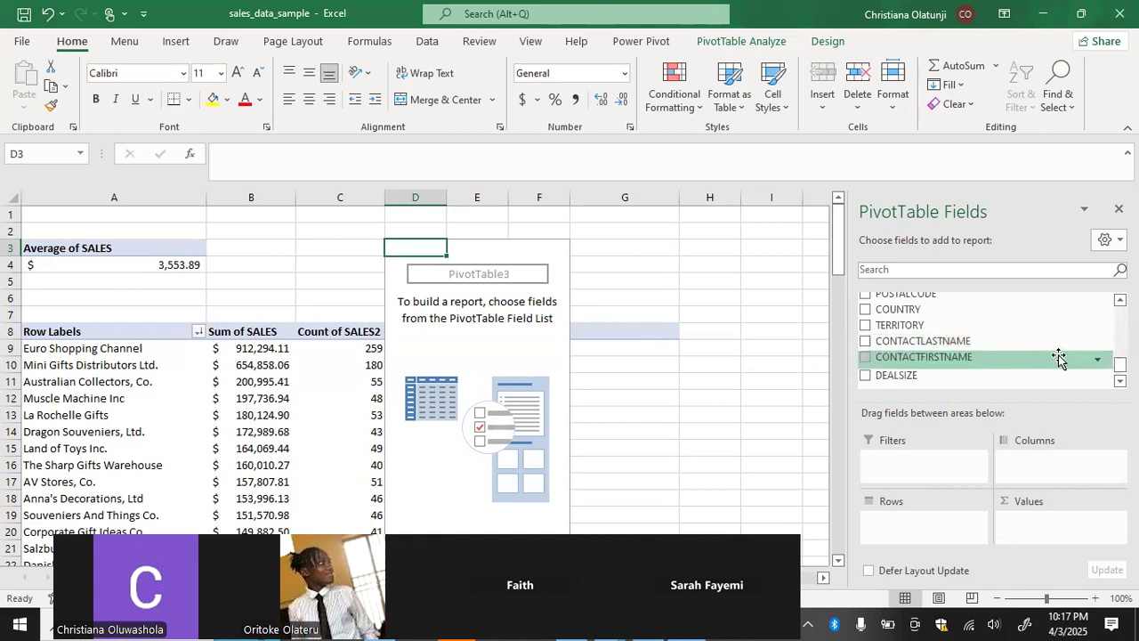
scroll(1058, 359, "up", 1)
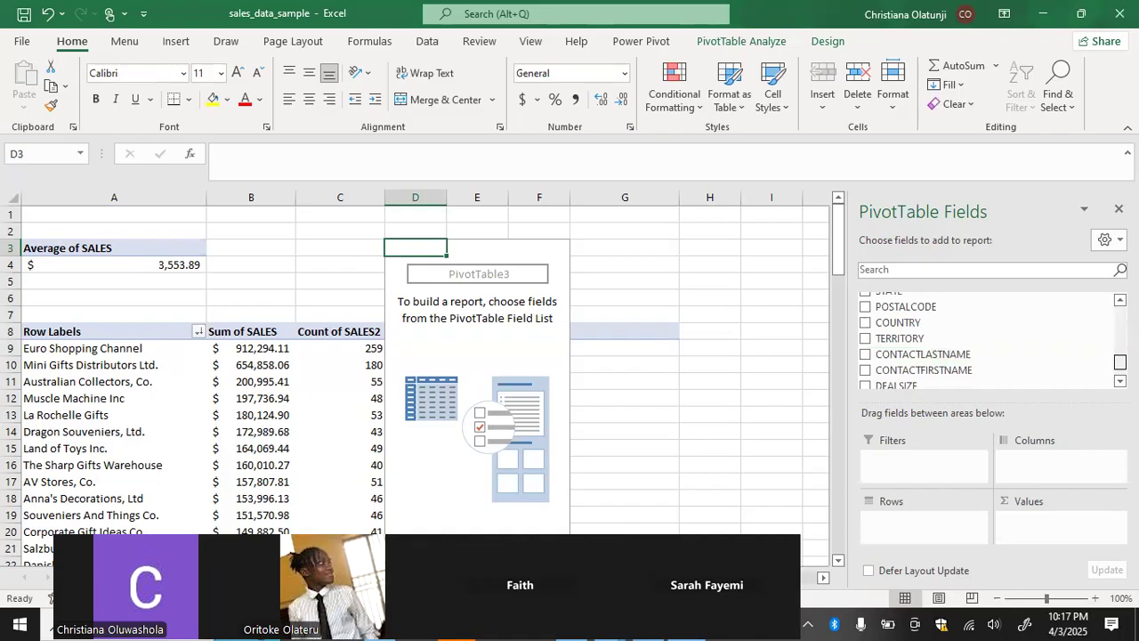
scroll(987, 338, "up", 1)
scroll(1108, 350, "up", 5)
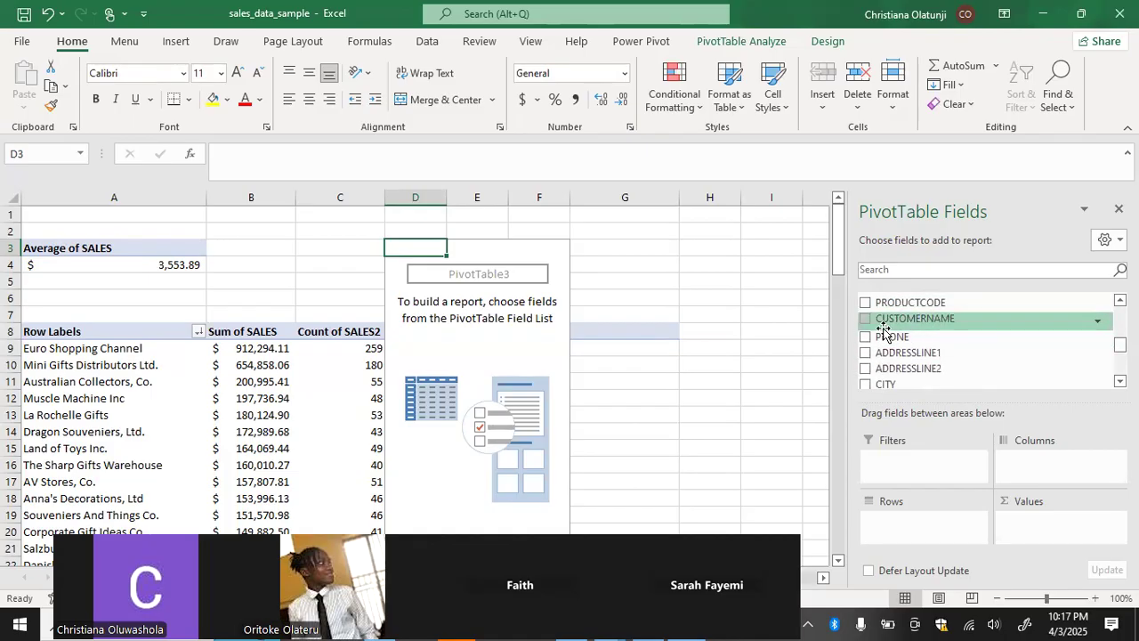
left_click(865, 318)
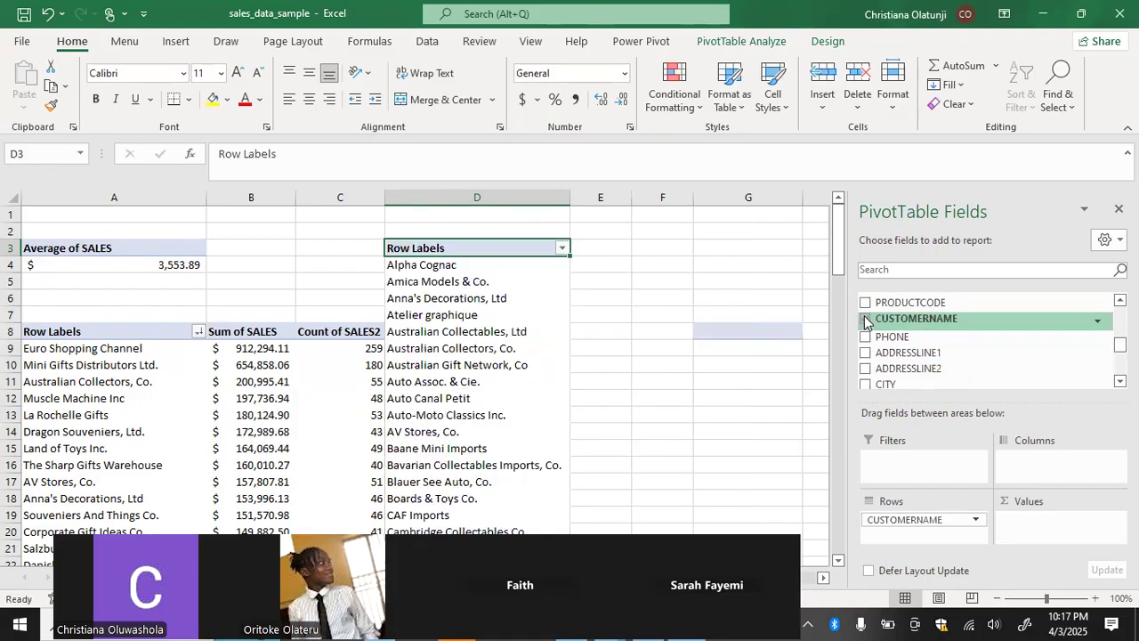
Add the SALES field as summed values to the customer PivotTable at D3.
scroll(866, 321, "up", 3)
scroll(866, 319, "up", 1)
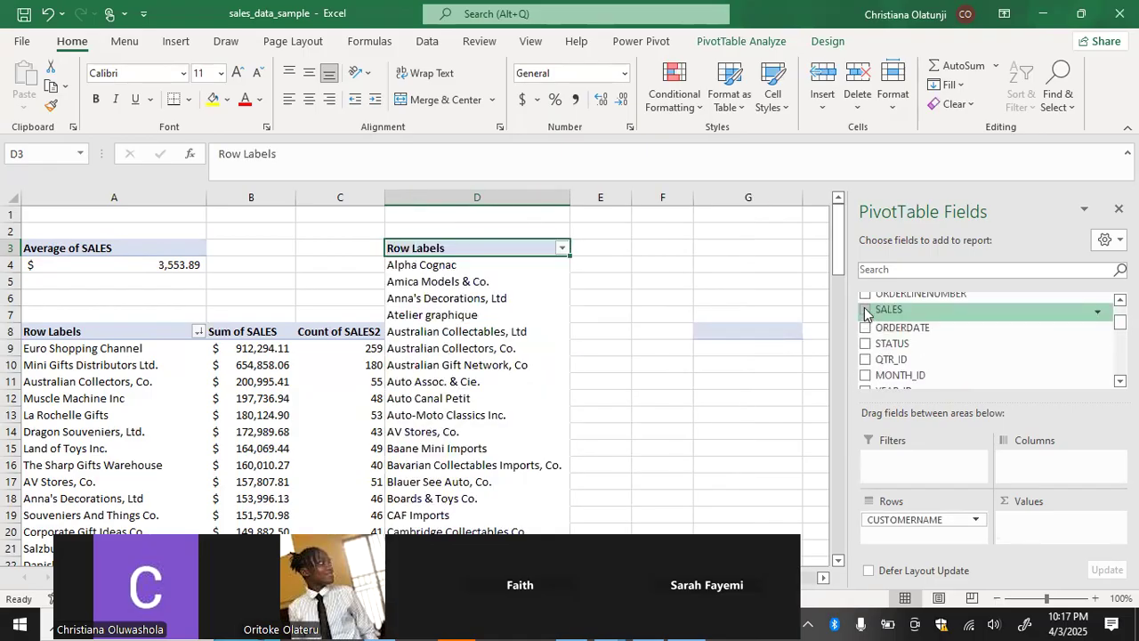
left_click(865, 310)
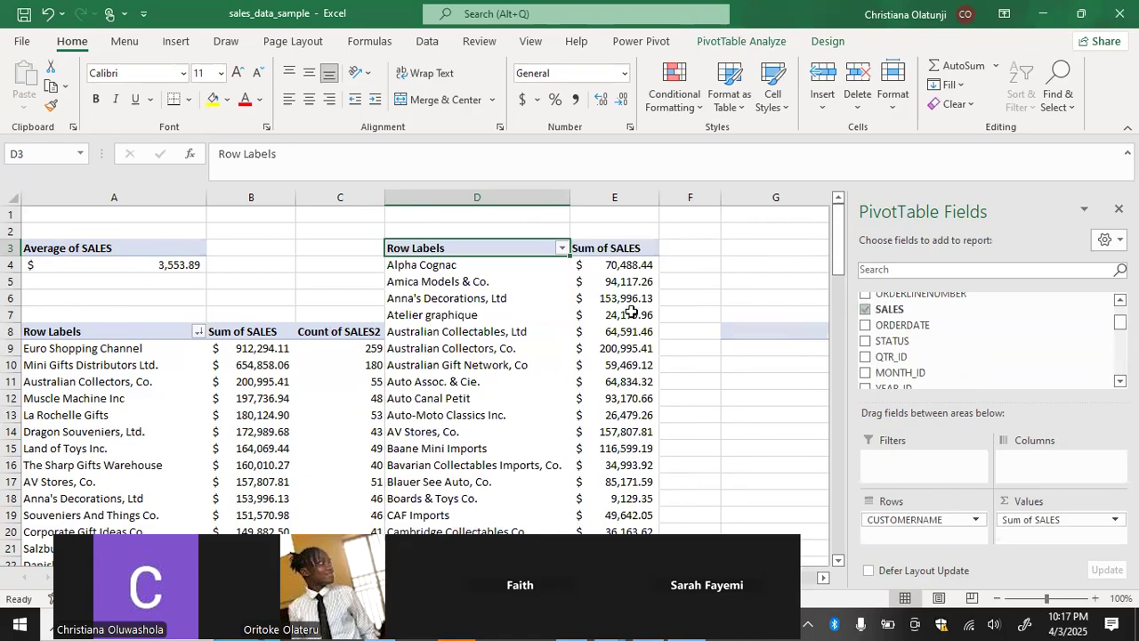
Examine the sort, value display and filter options for the Sum of SALES and Row Labels columns of the PivotTable at D3.
right_click(587, 252)
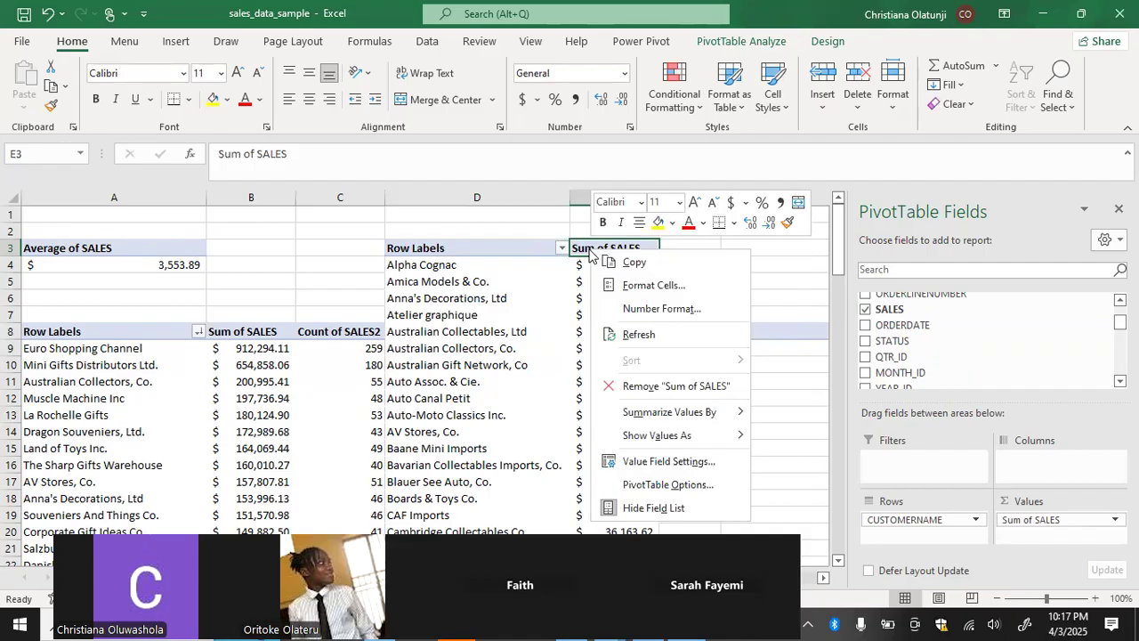
key("Escape")
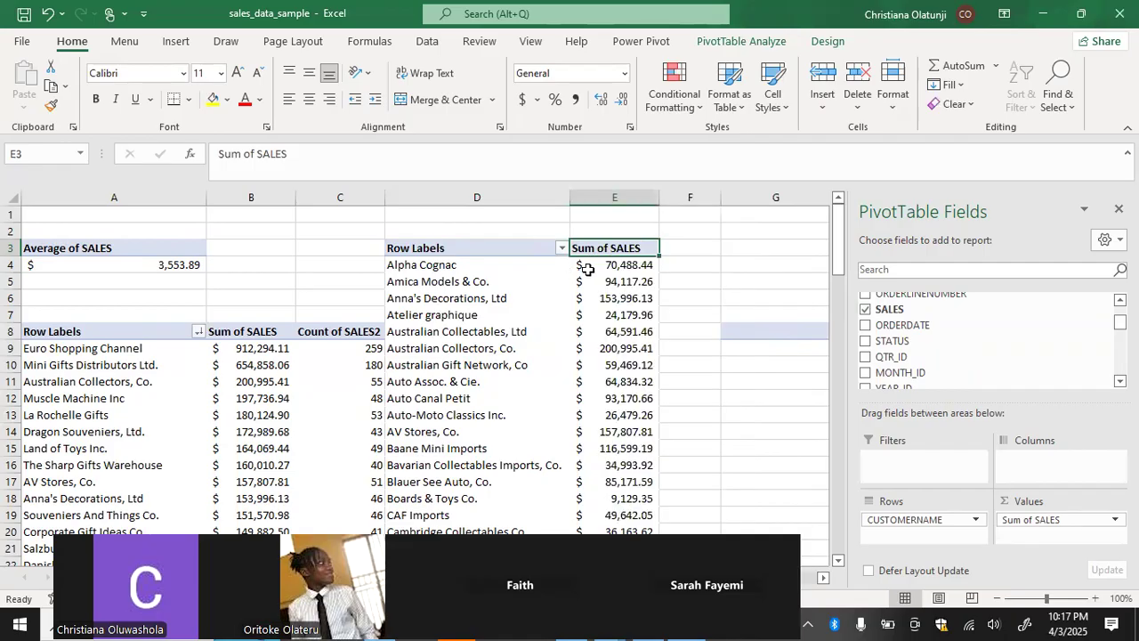
left_click(589, 267)
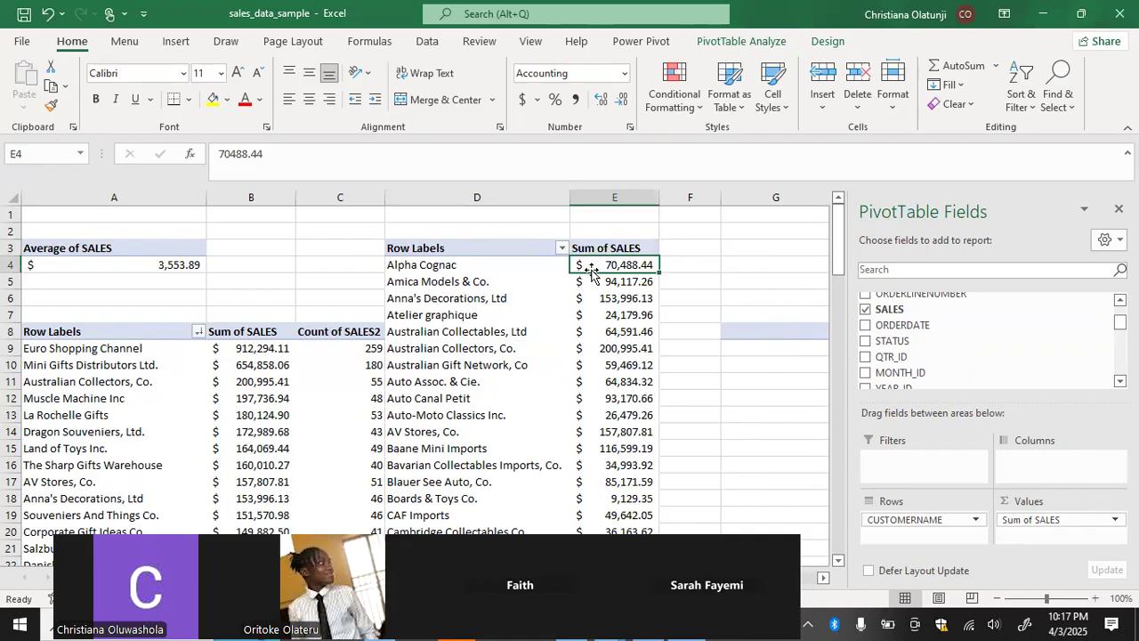
right_click(591, 269)
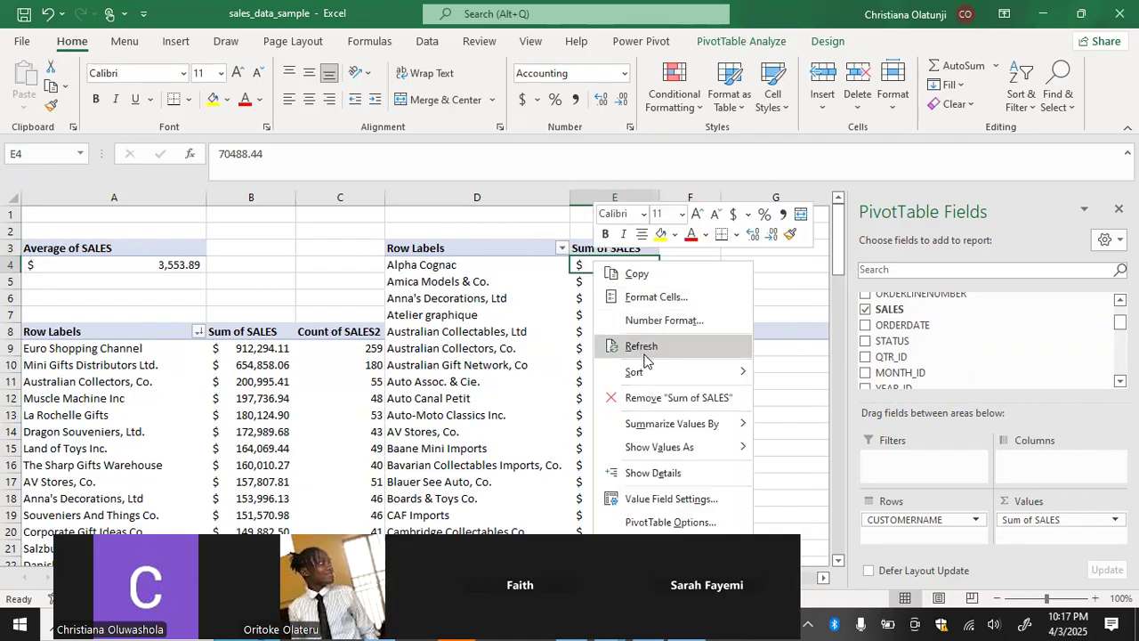
mouse_move(647, 374)
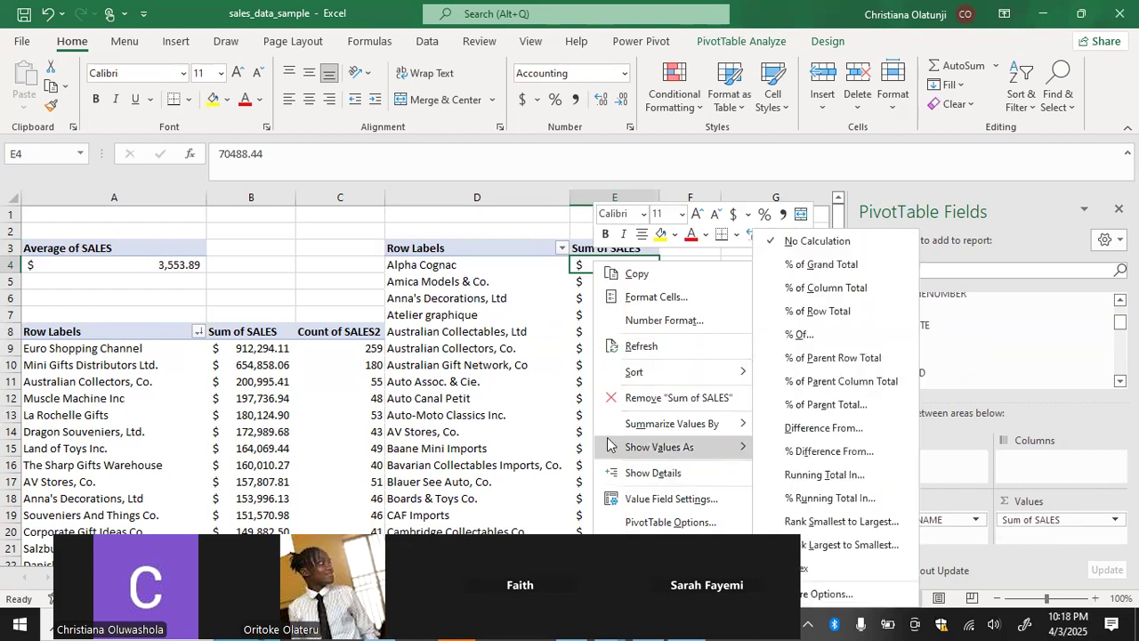
left_click(544, 416)
right_click(476, 251)
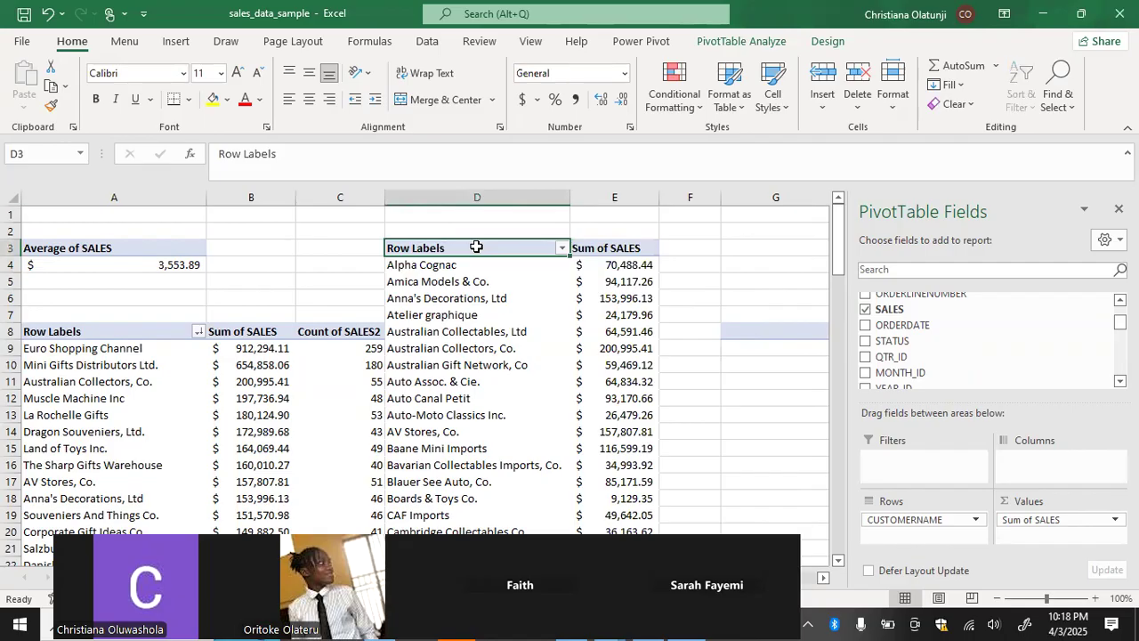
key("Escape")
left_click(562, 249)
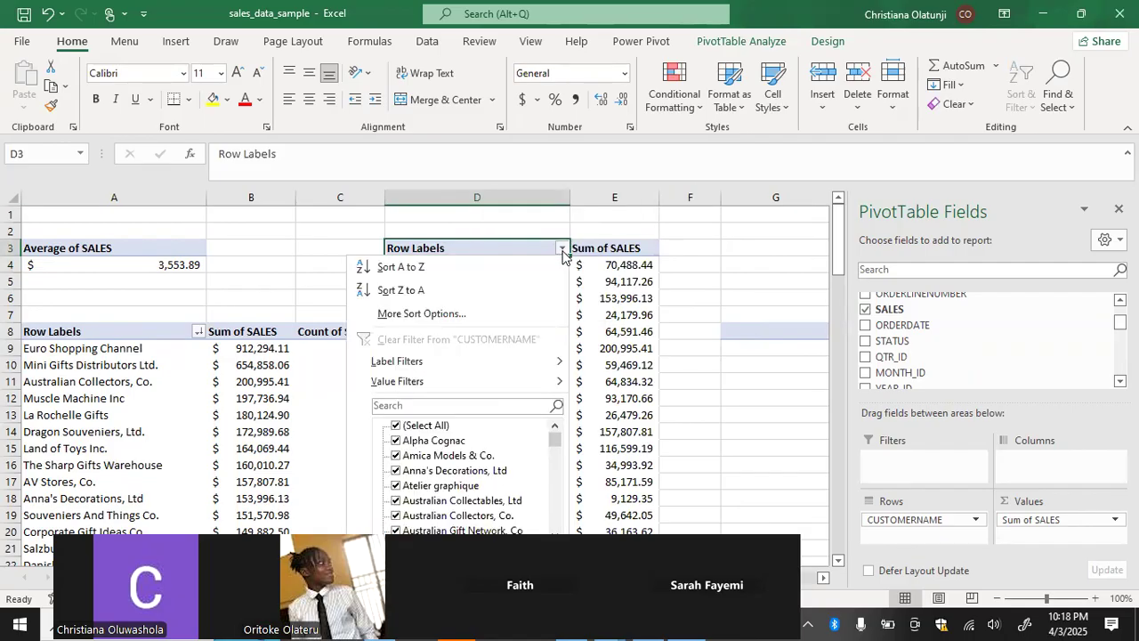
mouse_move(537, 368)
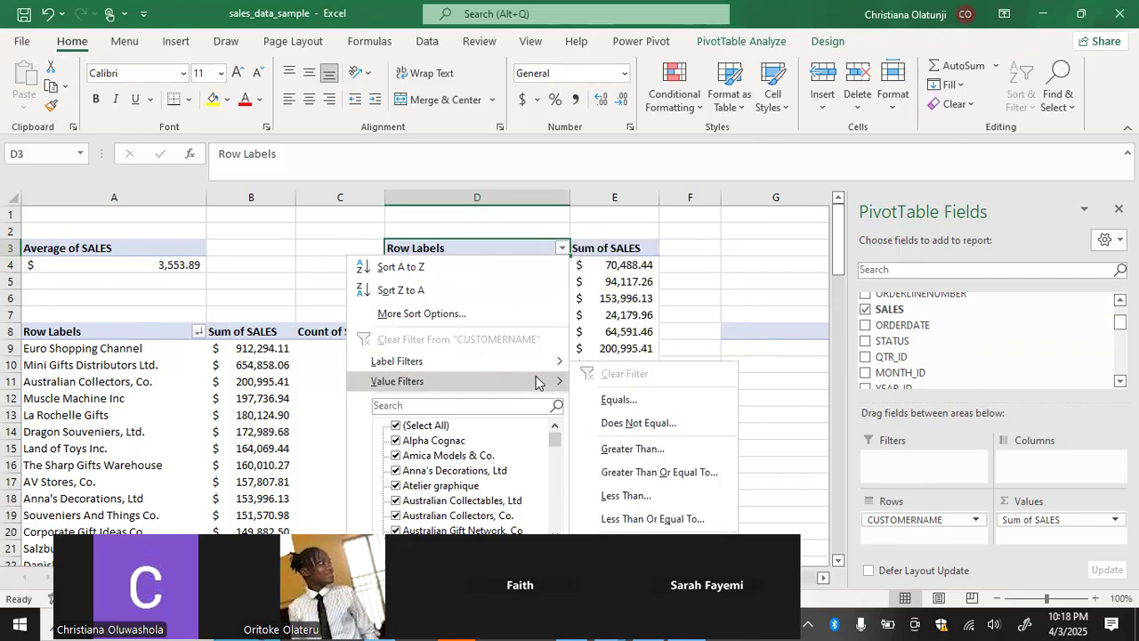
left_click(608, 285)
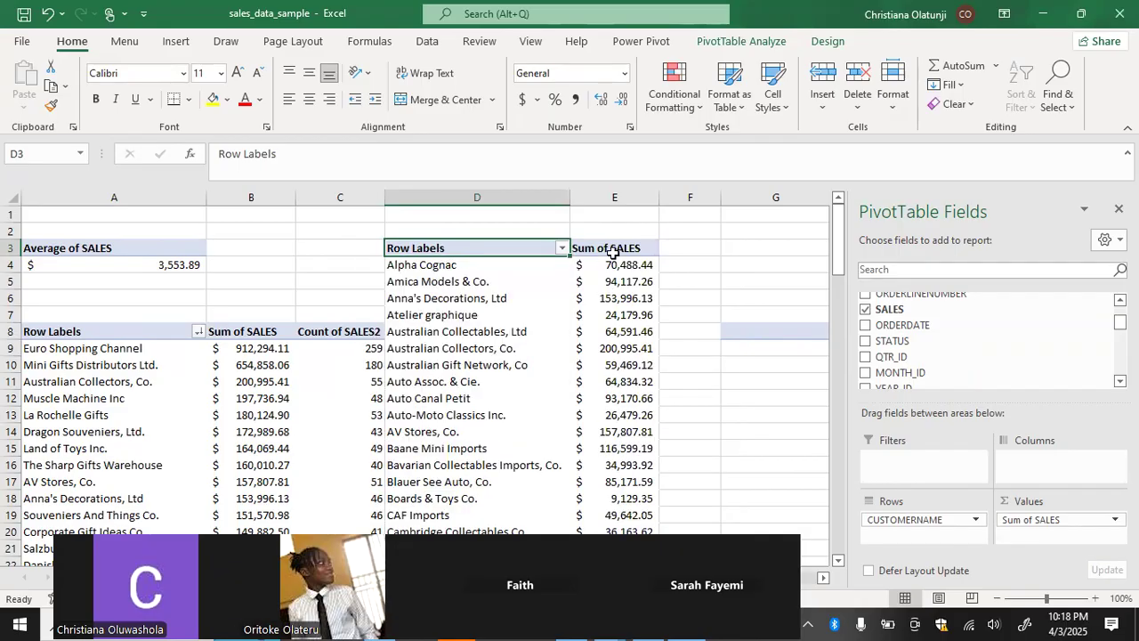
Sort the customers in the PivotTable at D3 by Sum of SALES from largest to smallest.
left_click(614, 264)
right_click(614, 264)
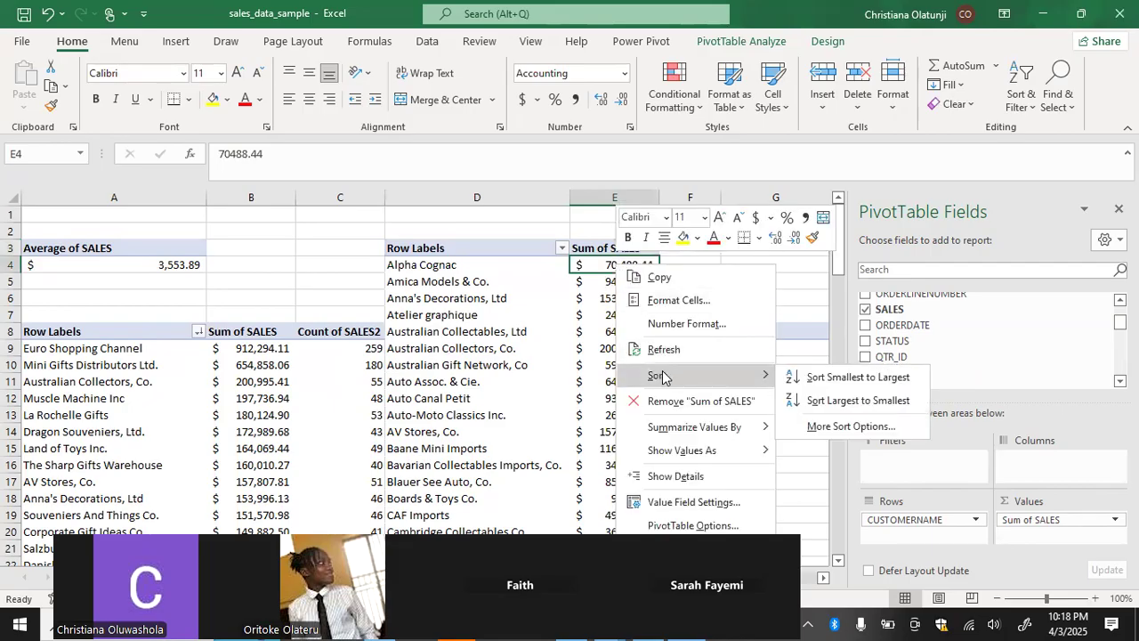
left_click(795, 401)
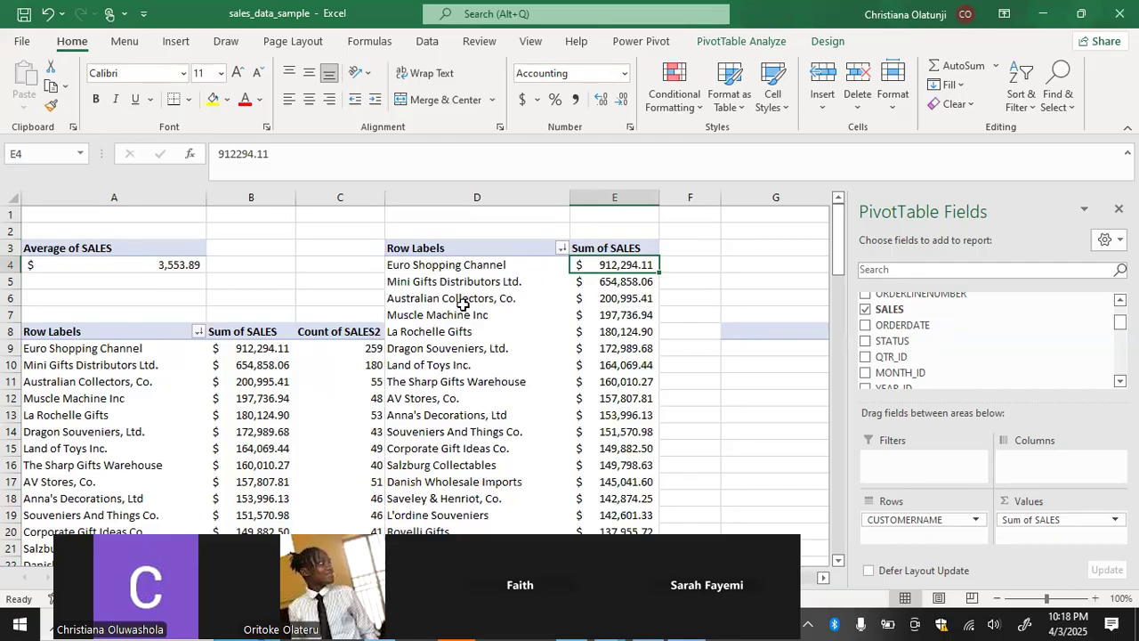
left_click_drag(133, 366, 25, 358)
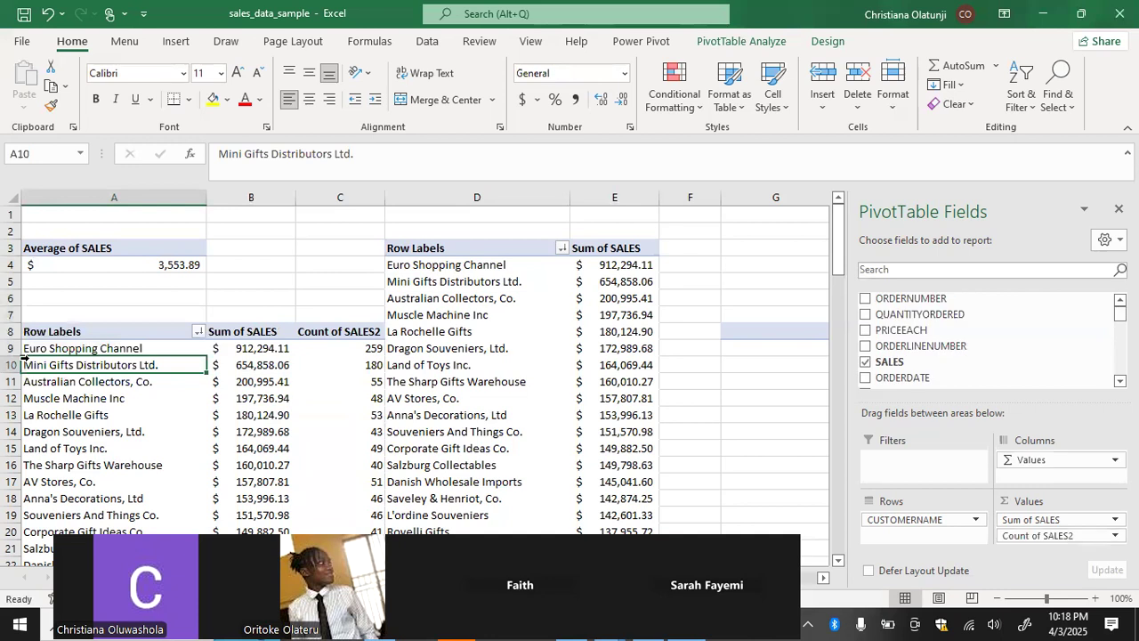
left_click(448, 269)
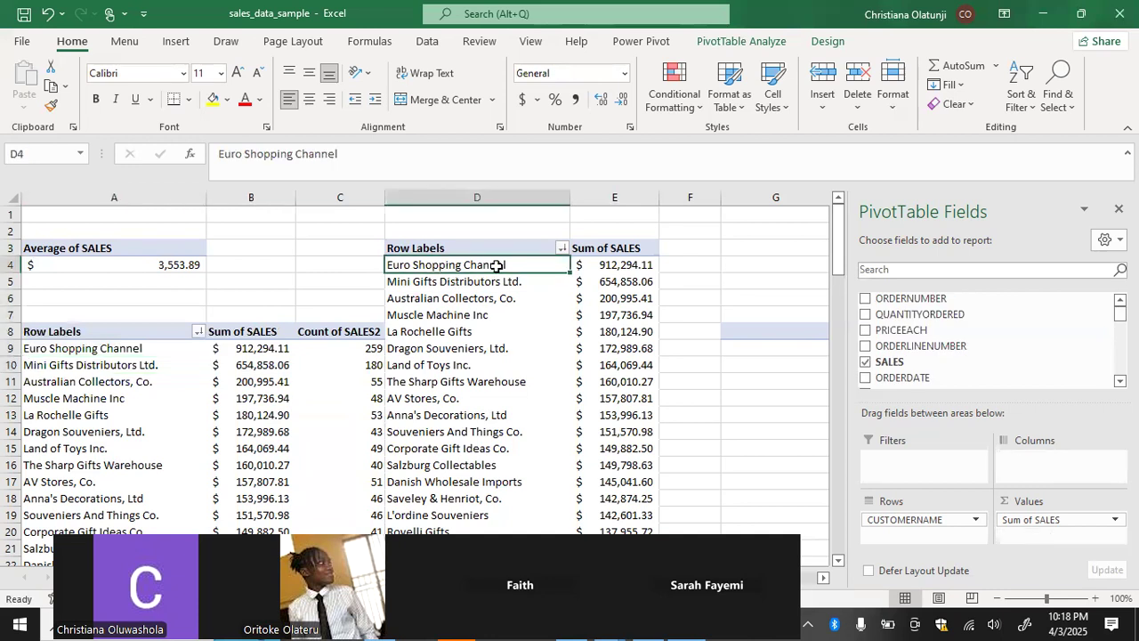
left_click(597, 269)
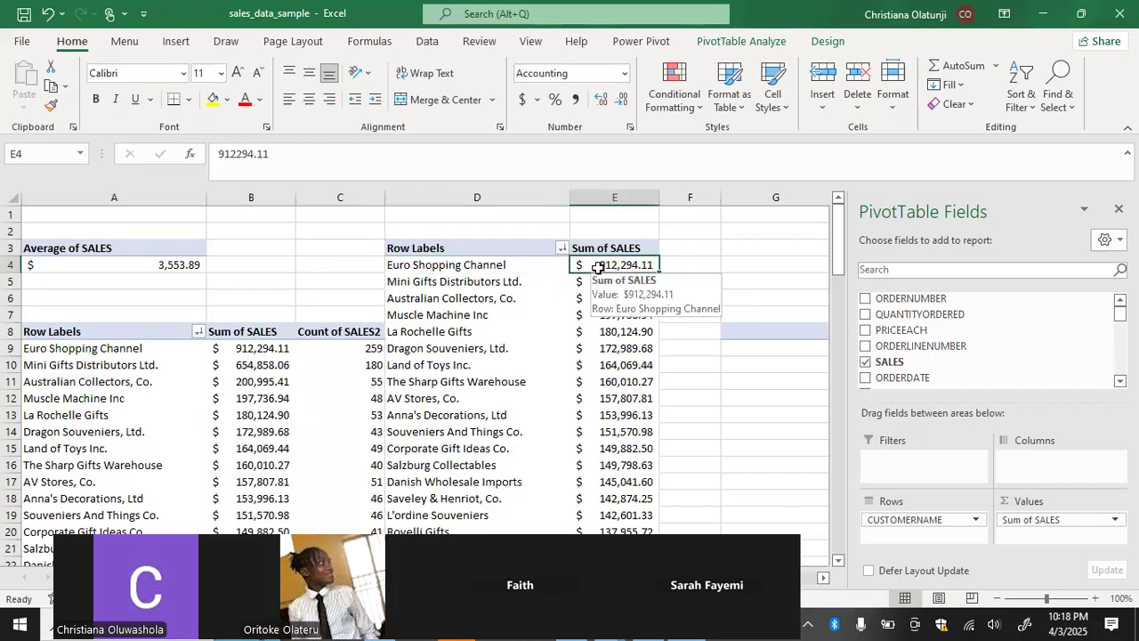
right_click(598, 271)
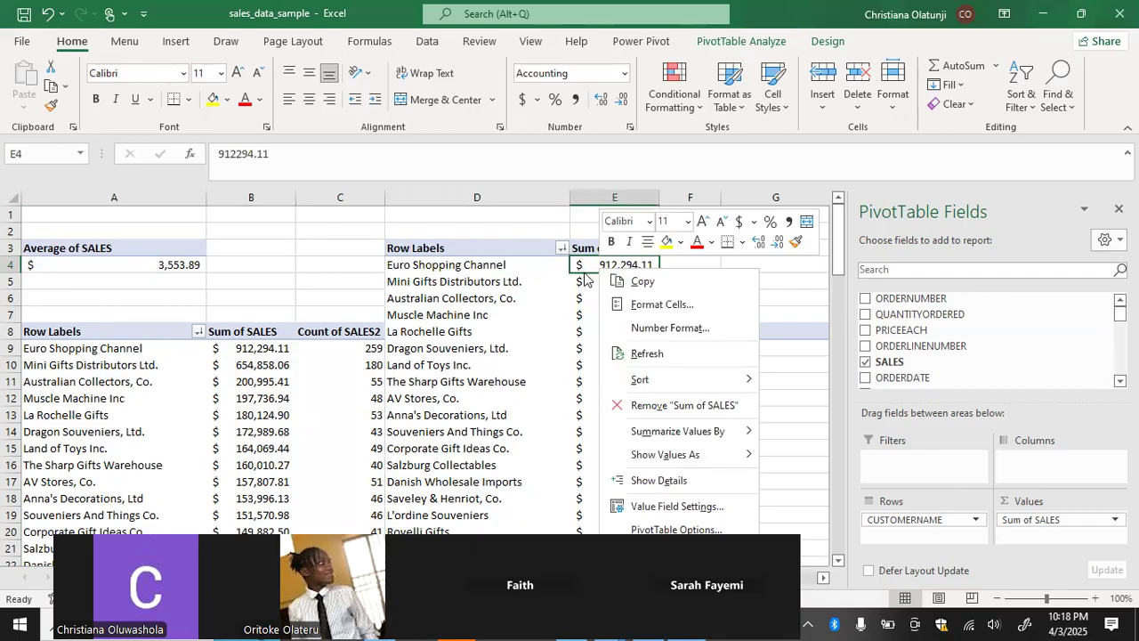
key("Escape")
Filter the customers in the PivotTable at D3 to the top 8 items by Sum of SALES.
left_click(507, 265)
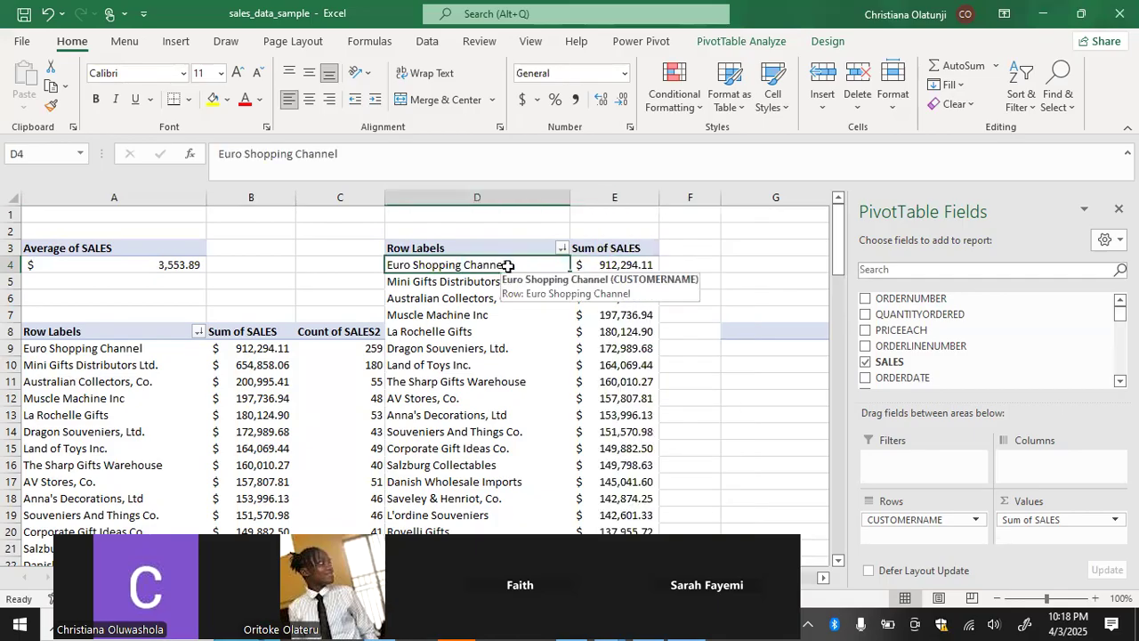
right_click(509, 266)
mouse_move(550, 348)
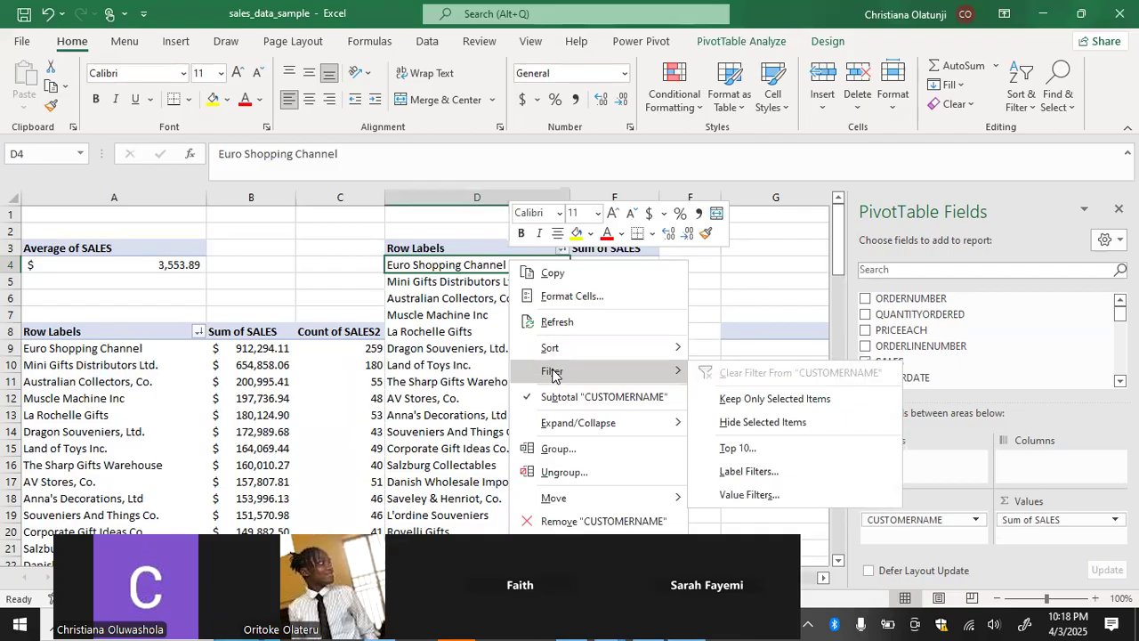
left_click(731, 452)
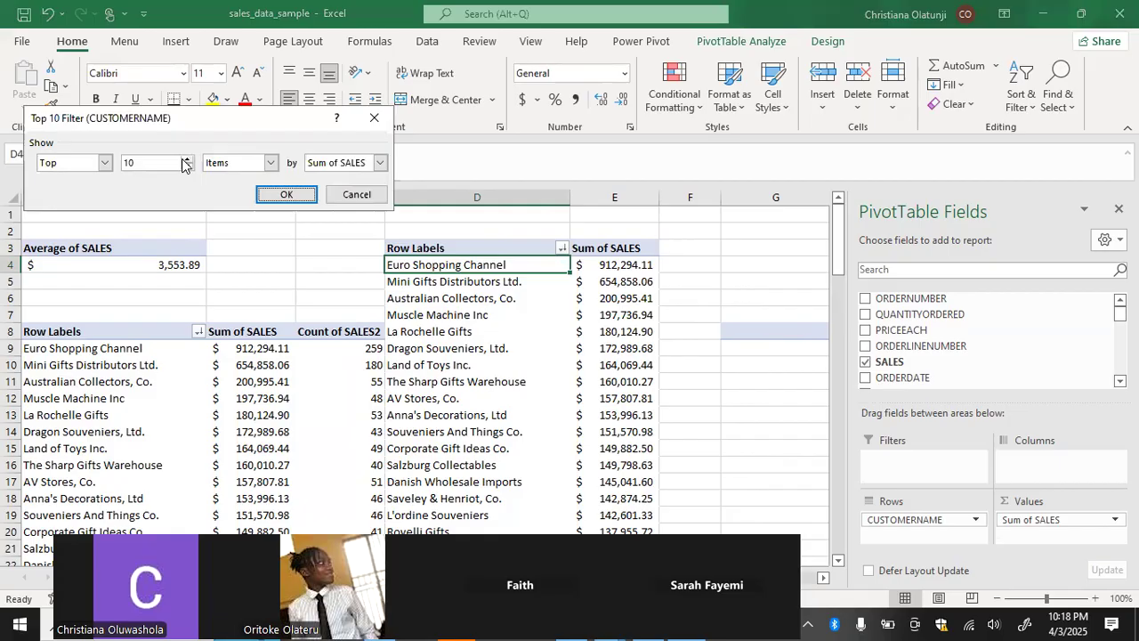
double_click(187, 167)
left_click(104, 163)
left_click(104, 165)
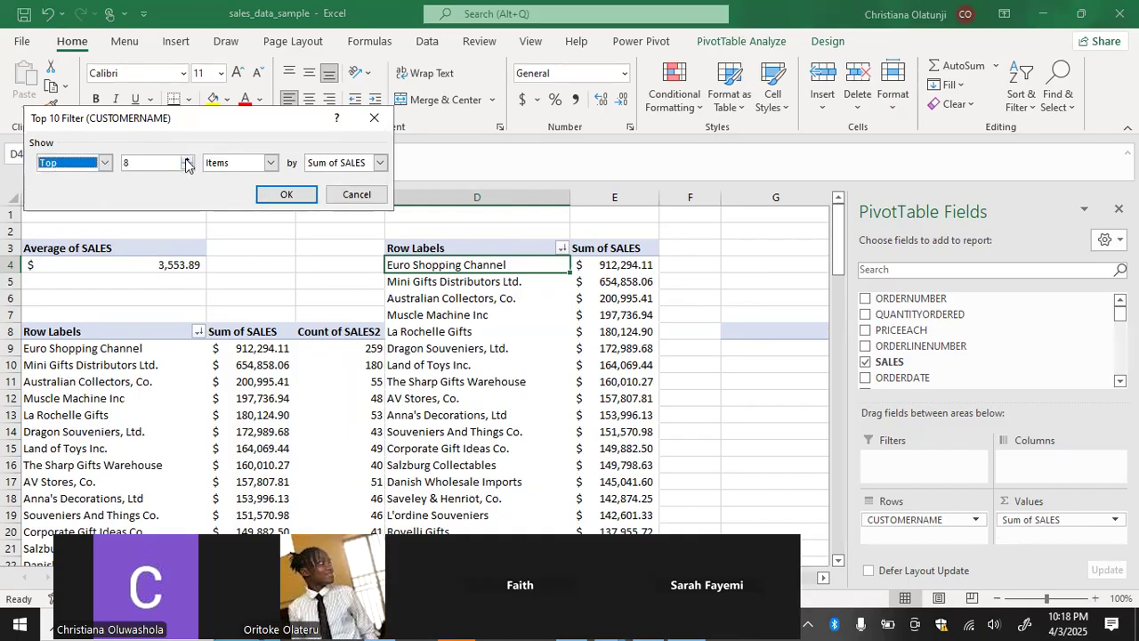
left_click(272, 163)
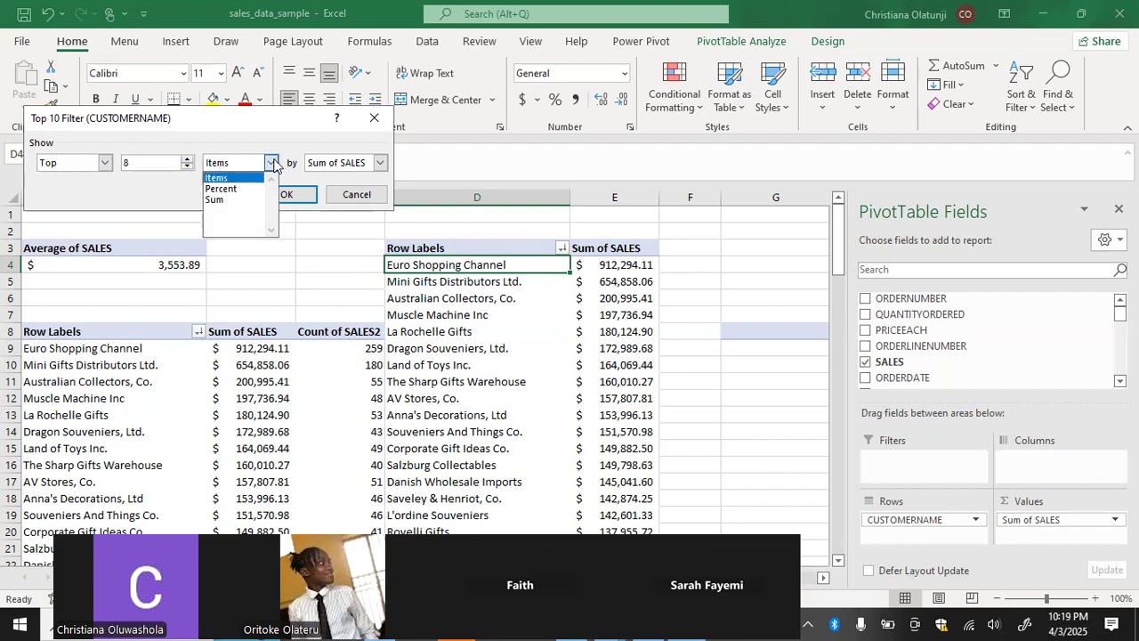
left_click(273, 163)
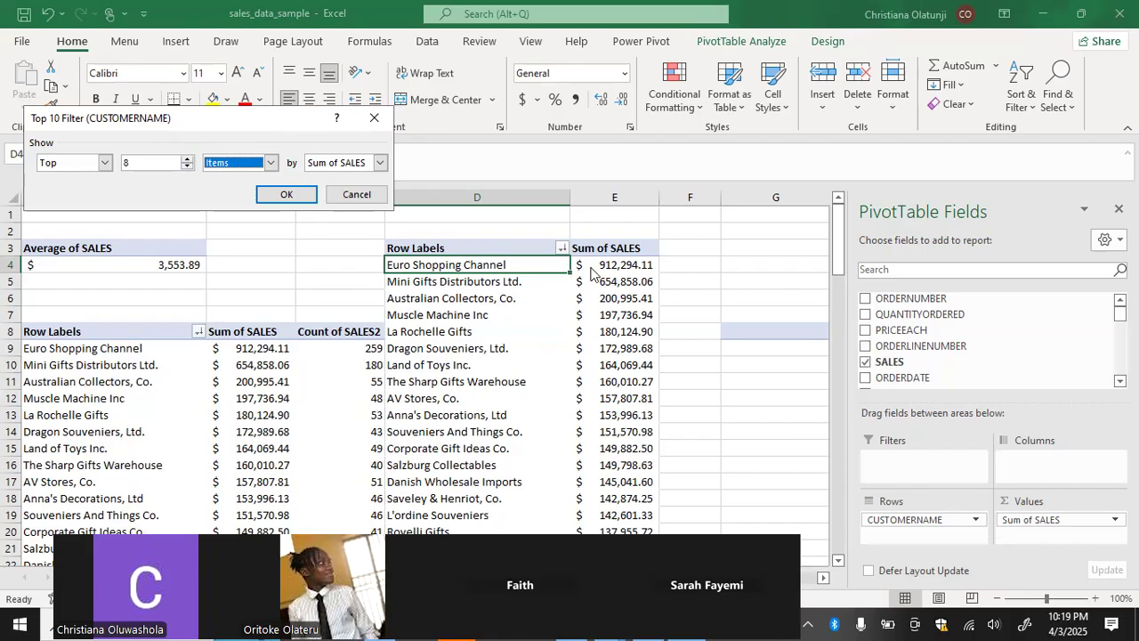
left_click(300, 195)
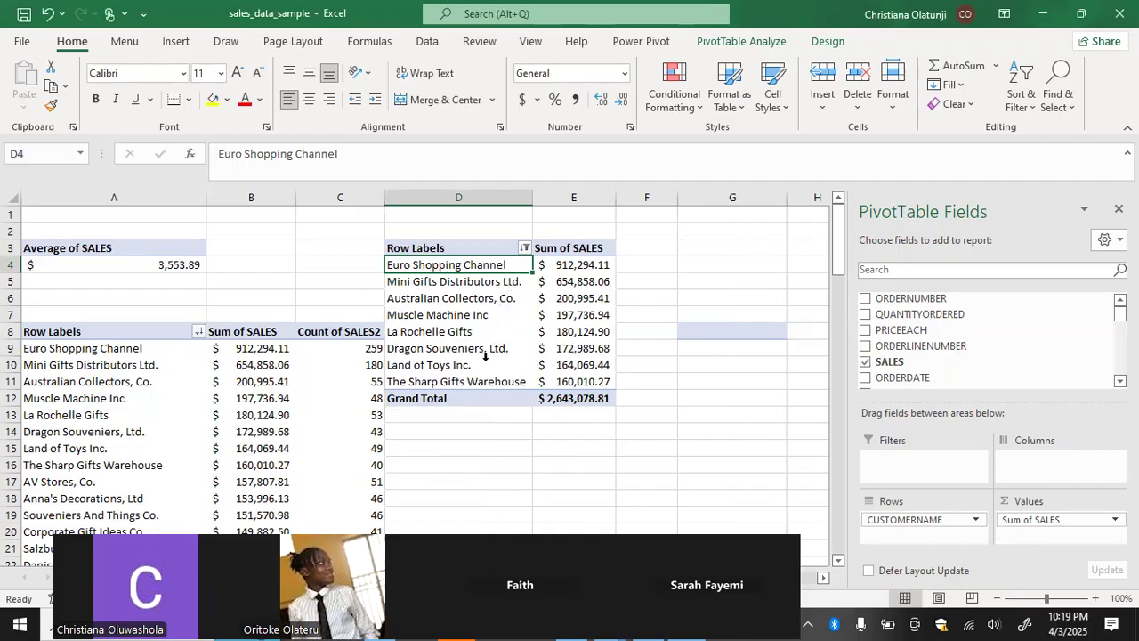
Compare the filtered customers with the full customer PivotTable at A8 and check the available sort and filter options.
scroll(209, 466, "down", 5)
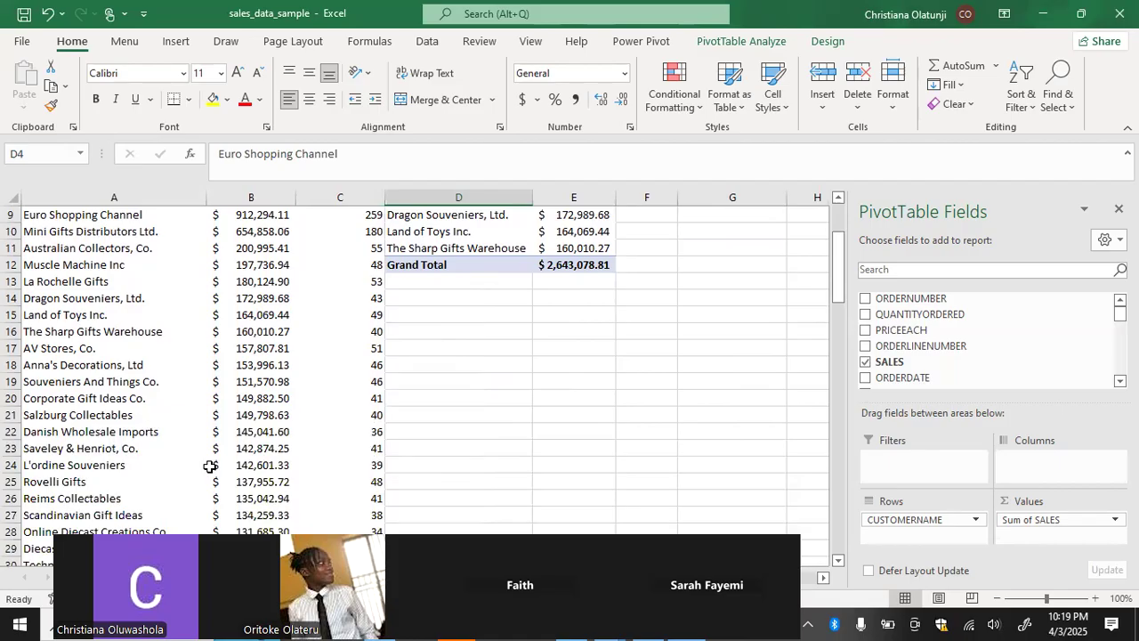
scroll(209, 466, "up", 5)
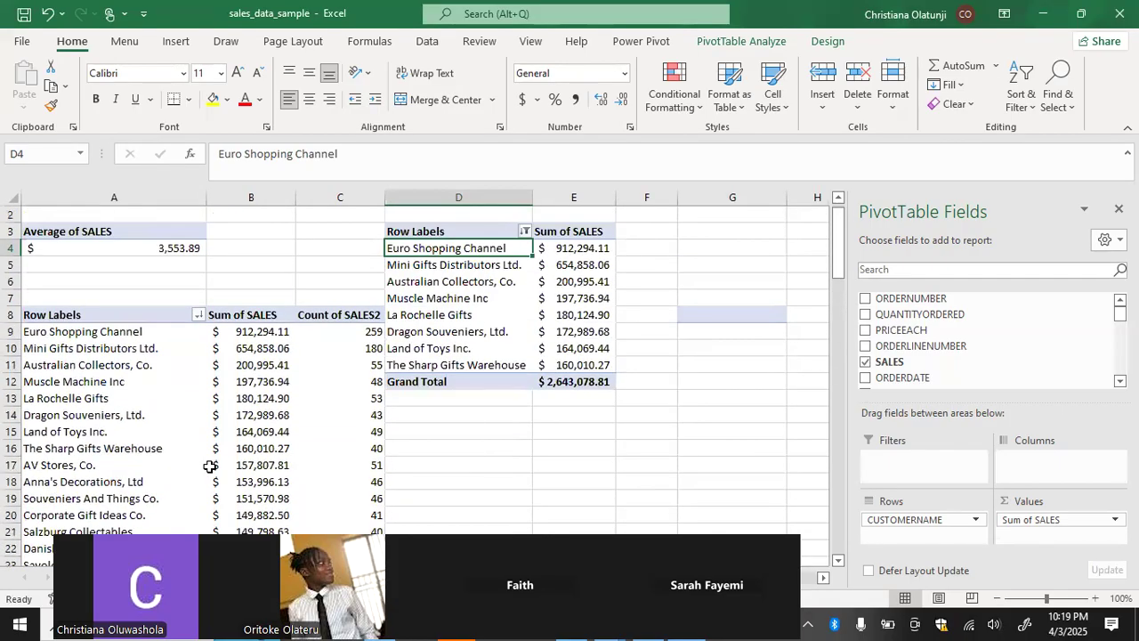
mouse_move(532, 282)
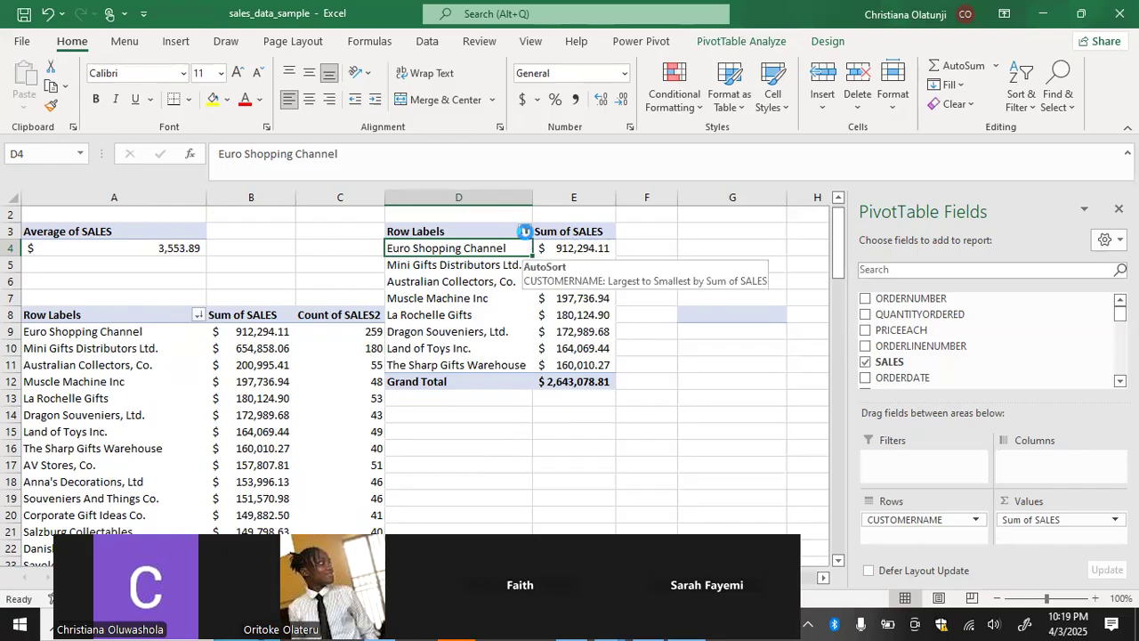
left_click(525, 233)
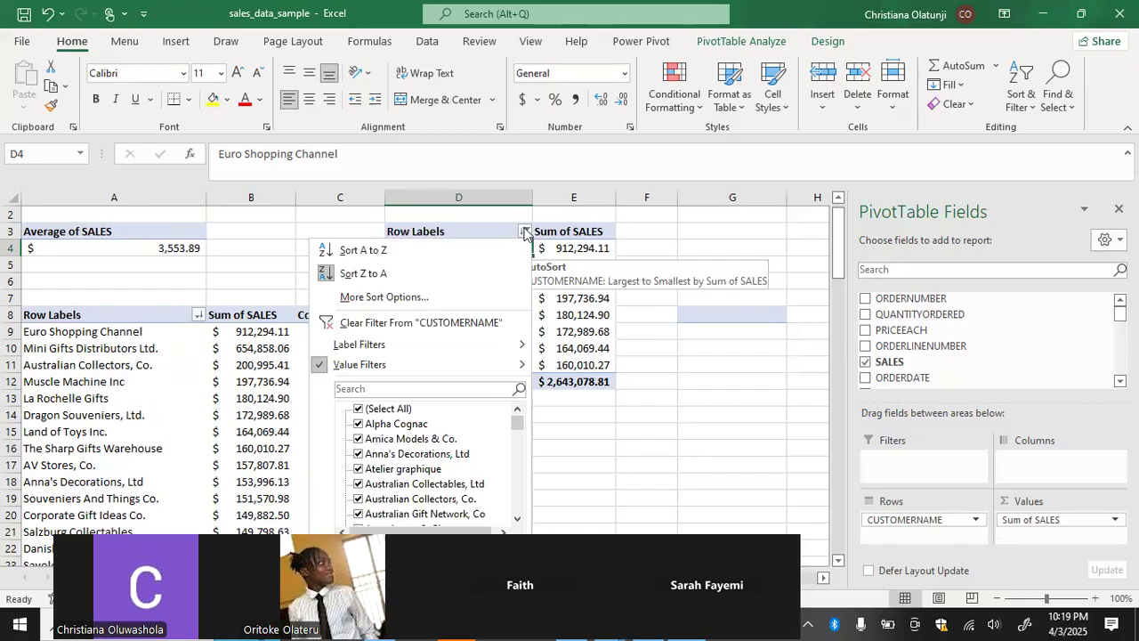
left_click(1012, 101)
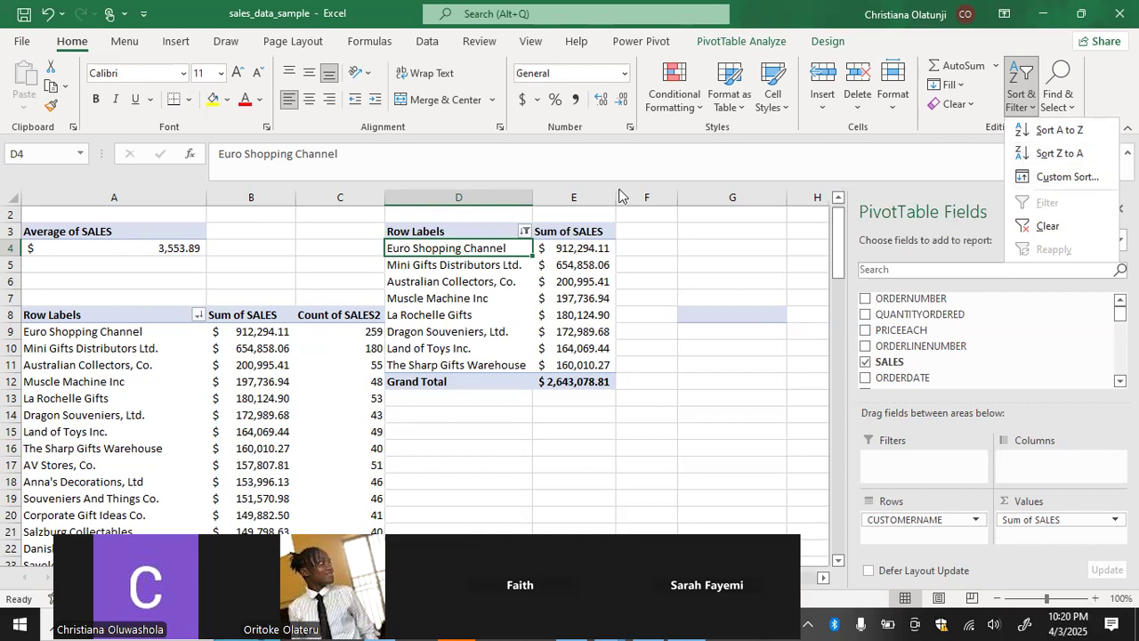
left_click(708, 312)
left_click(707, 311)
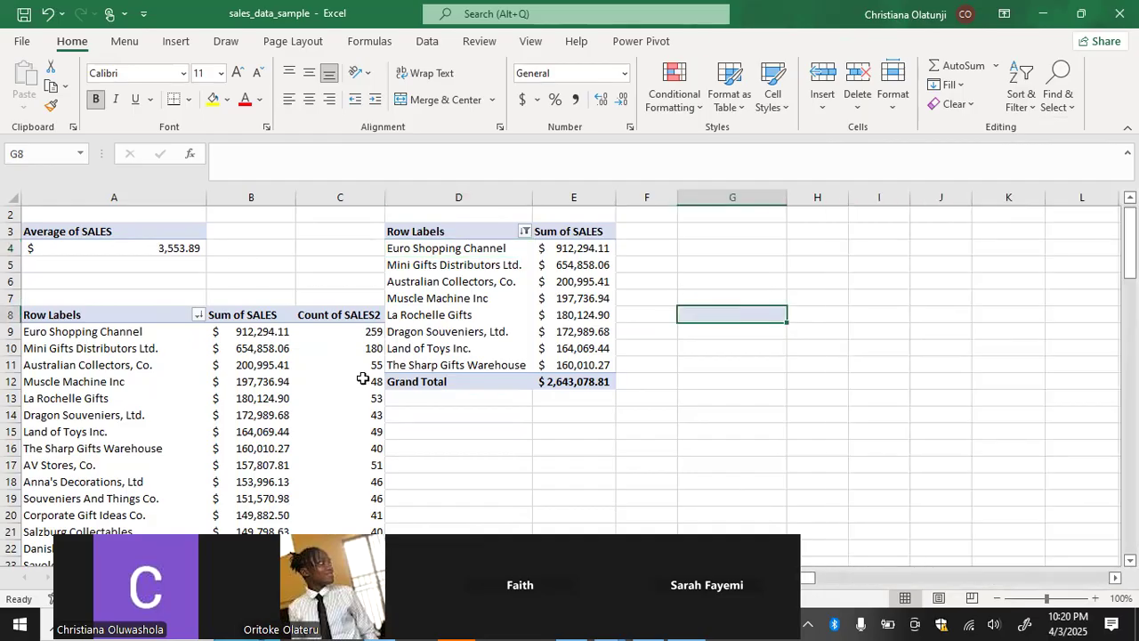
Try to delete the cells of the customer PivotTable starting at A8.
left_click(99, 312)
left_click_drag(99, 312, 293, 560)
scroll(294, 445, "up", 5)
key("Delete")
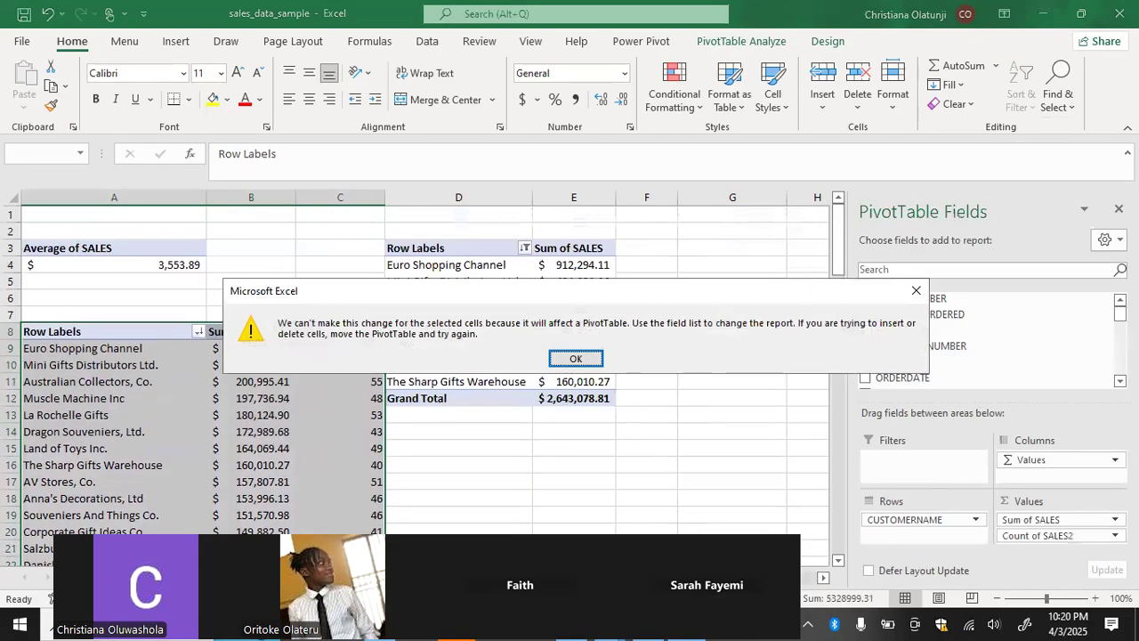
left_click(575, 360)
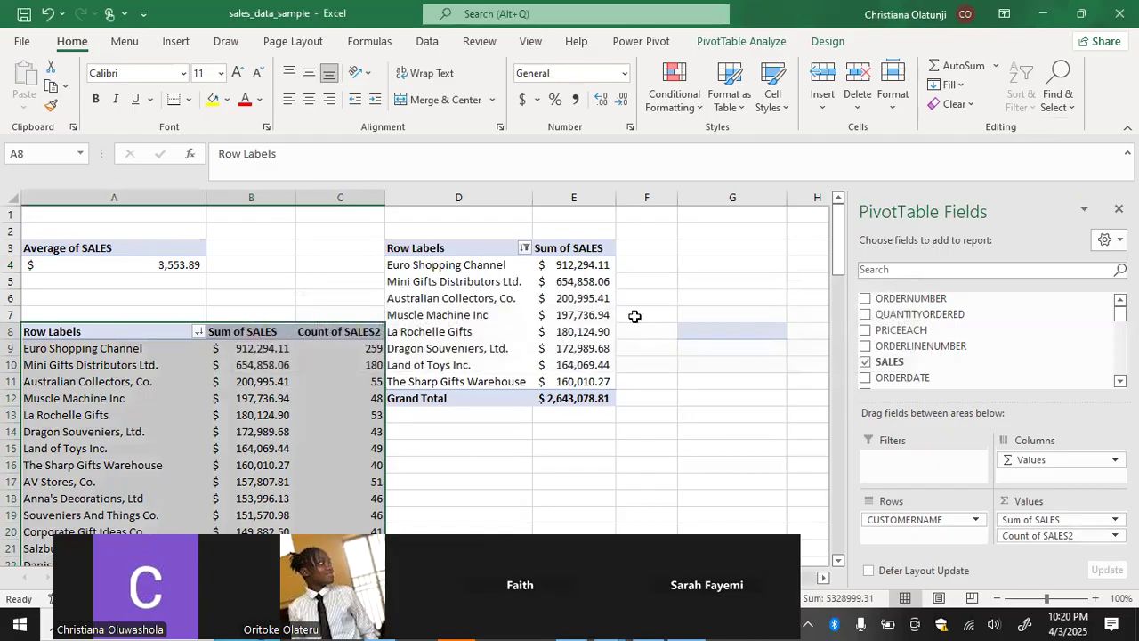
Empty the PivotTable at A8 by removing its SALES values and the CUSTOMERNAME row field.
left_click(865, 363)
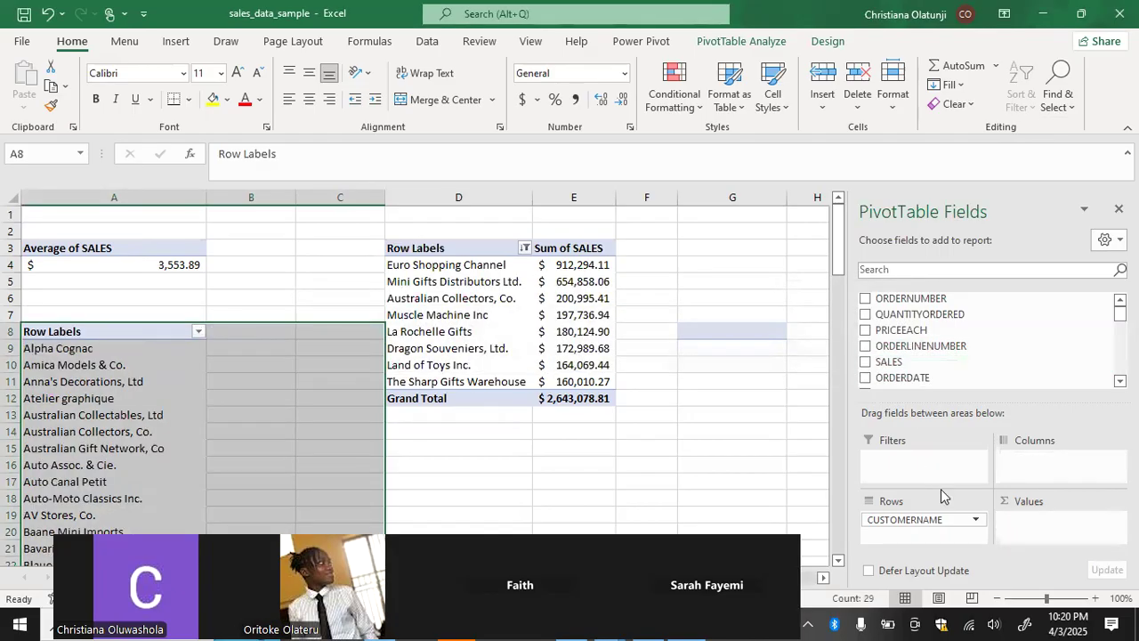
left_click_drag(949, 520, 1025, 325)
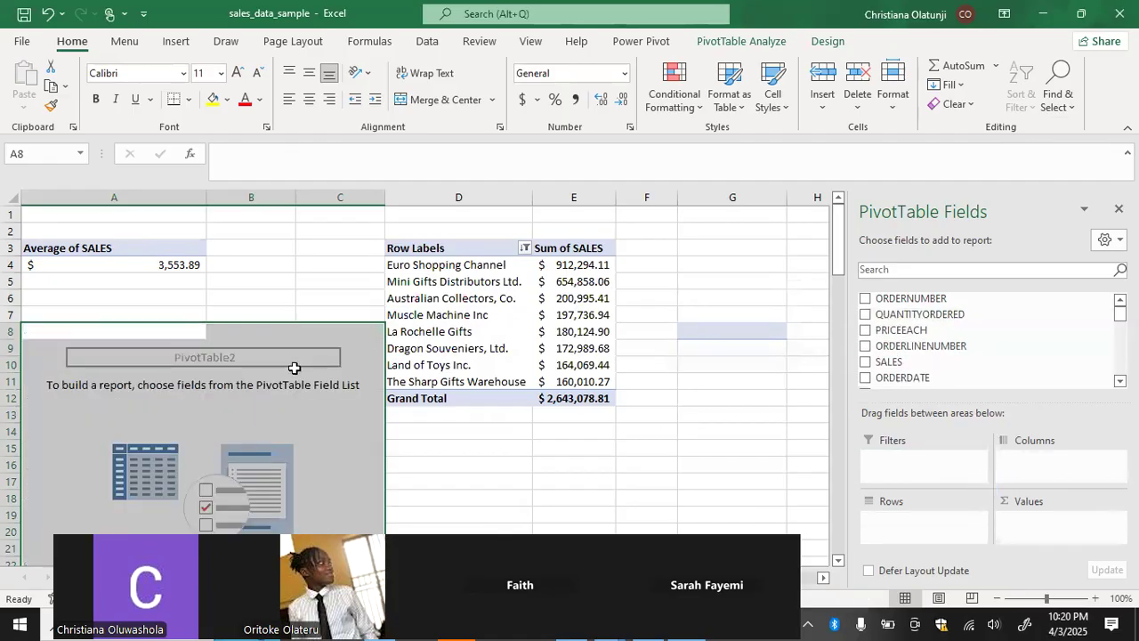
left_click(149, 332)
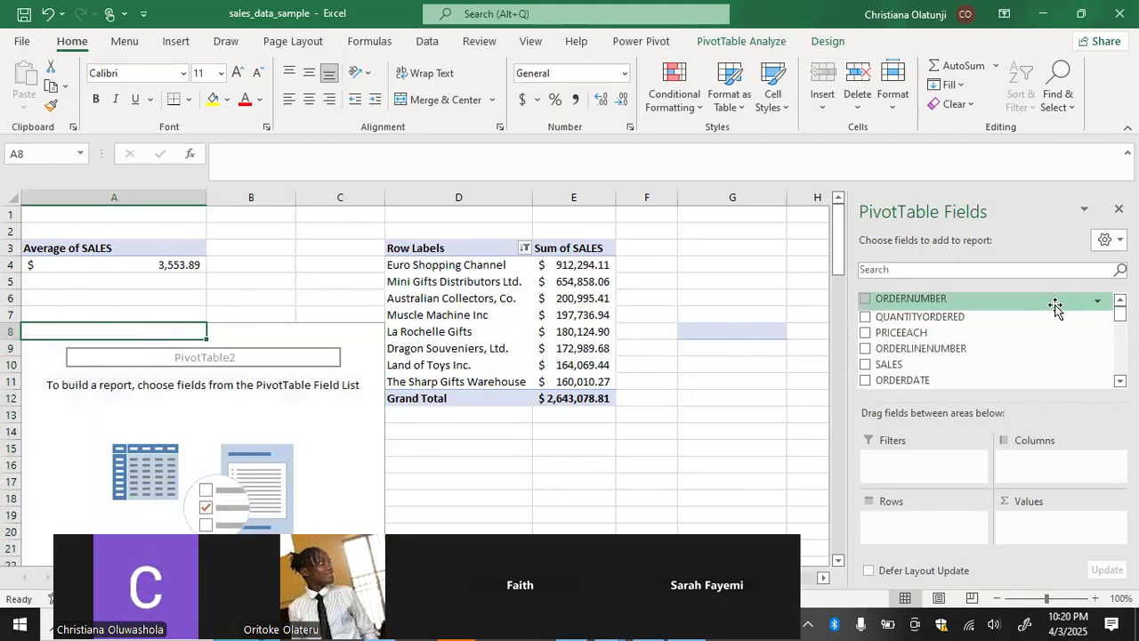
Add STATUS as rows and SALES as summed values to the empty PivotTable at A8.
scroll(1054, 306, "down", 2)
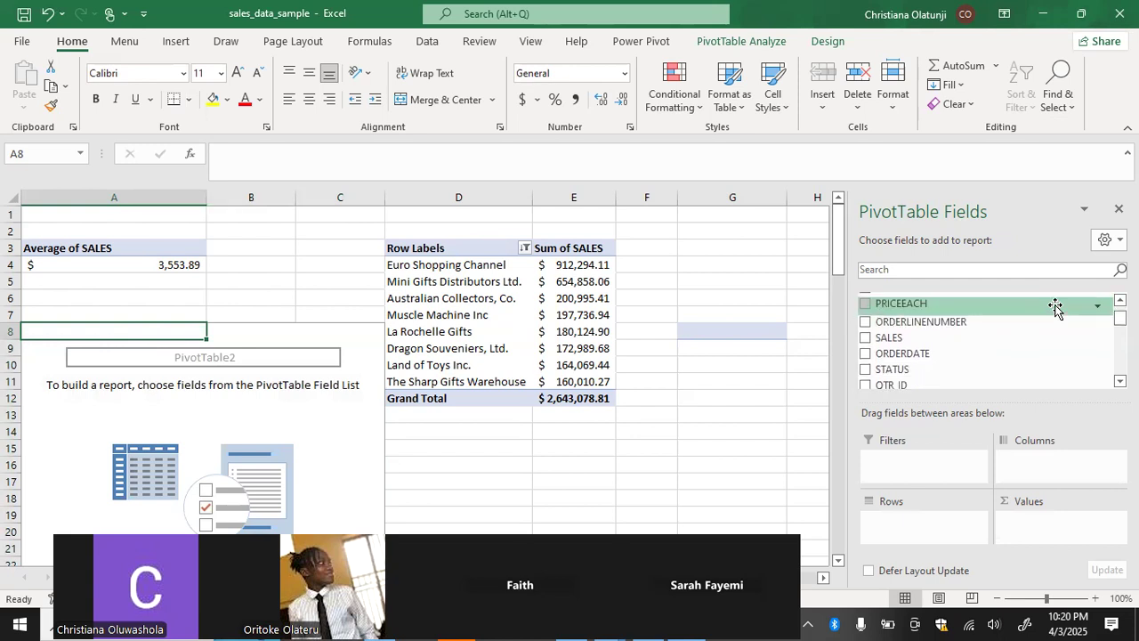
scroll(1055, 306, "up", 1)
scroll(1055, 307, "down", 1)
scroll(1054, 306, "down", 1)
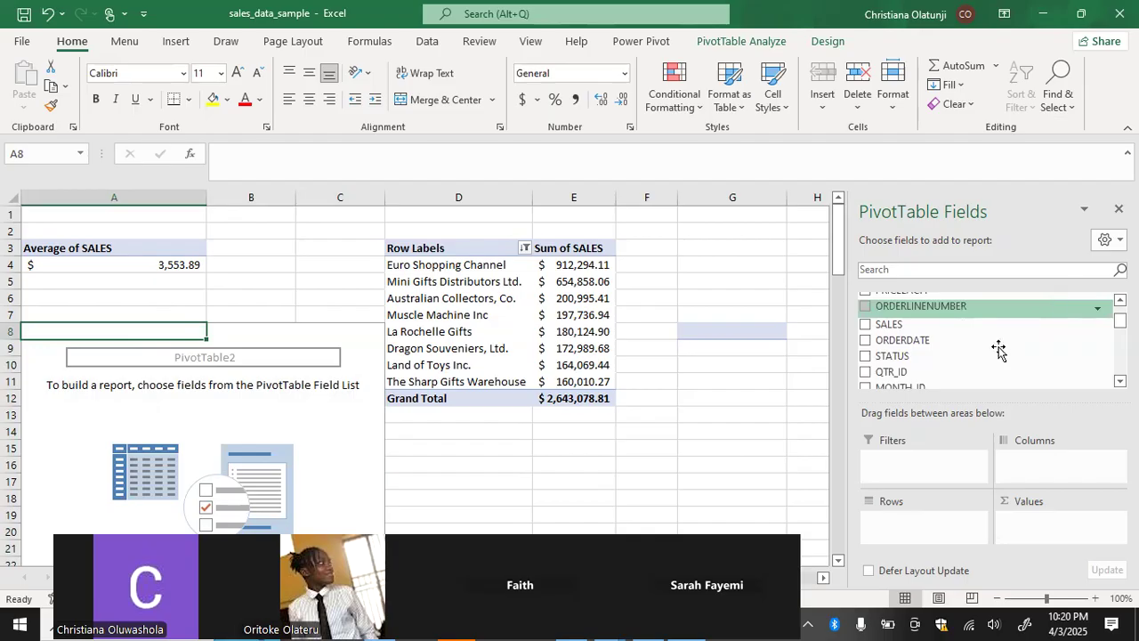
left_click(865, 355)
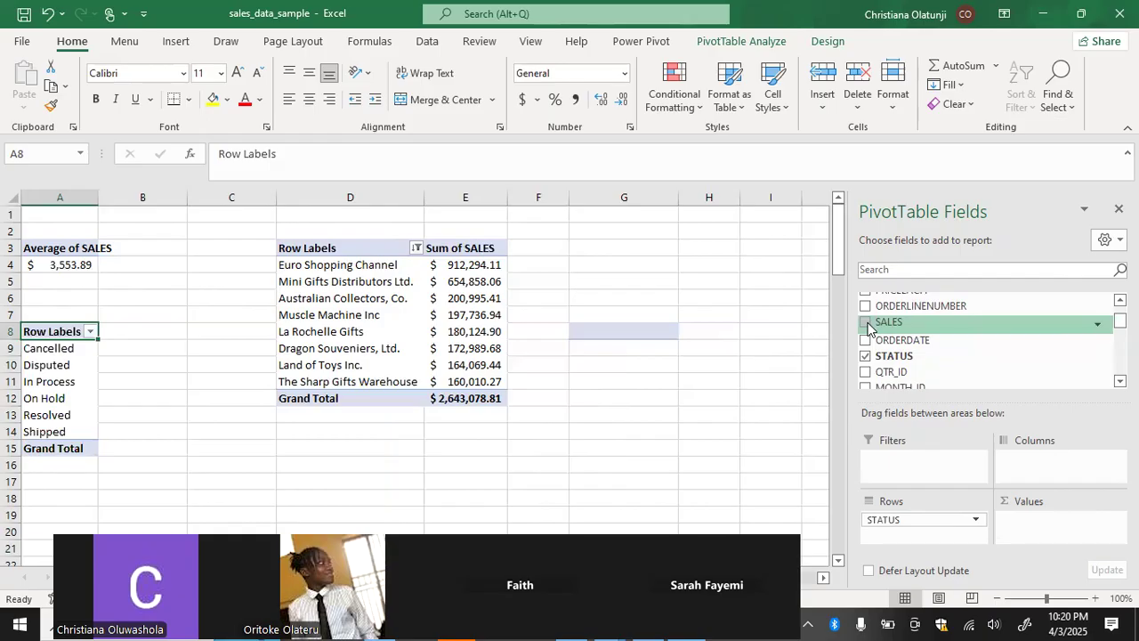
left_click(865, 323)
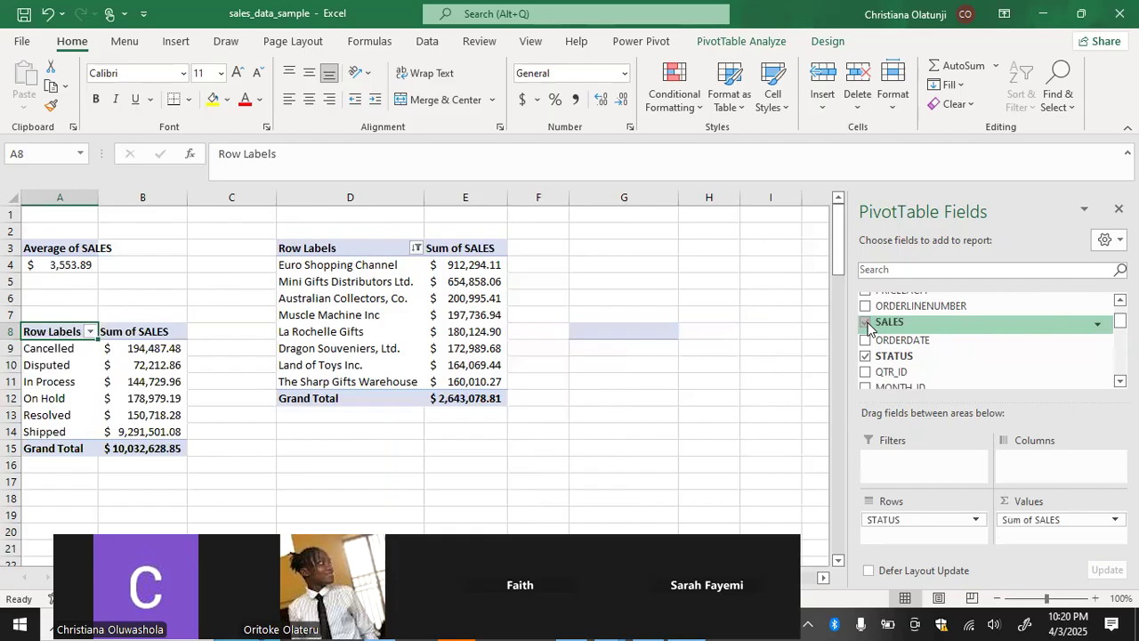
Summarize the SALES values in the status PivotTable at A8 by Count.
left_click(1114, 520)
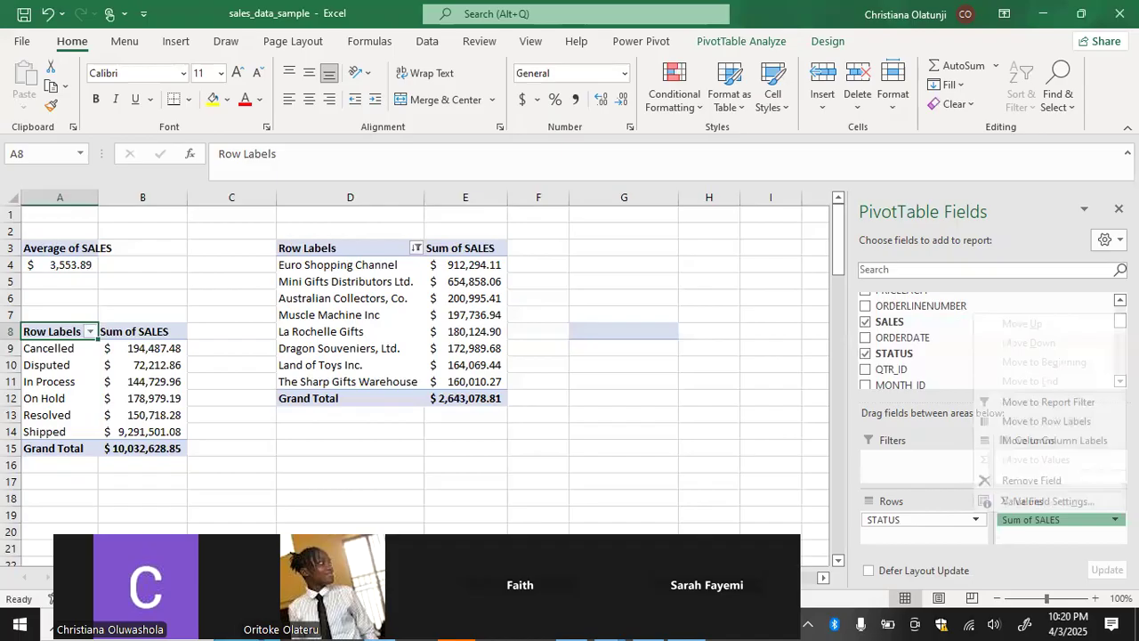
left_click(1048, 501)
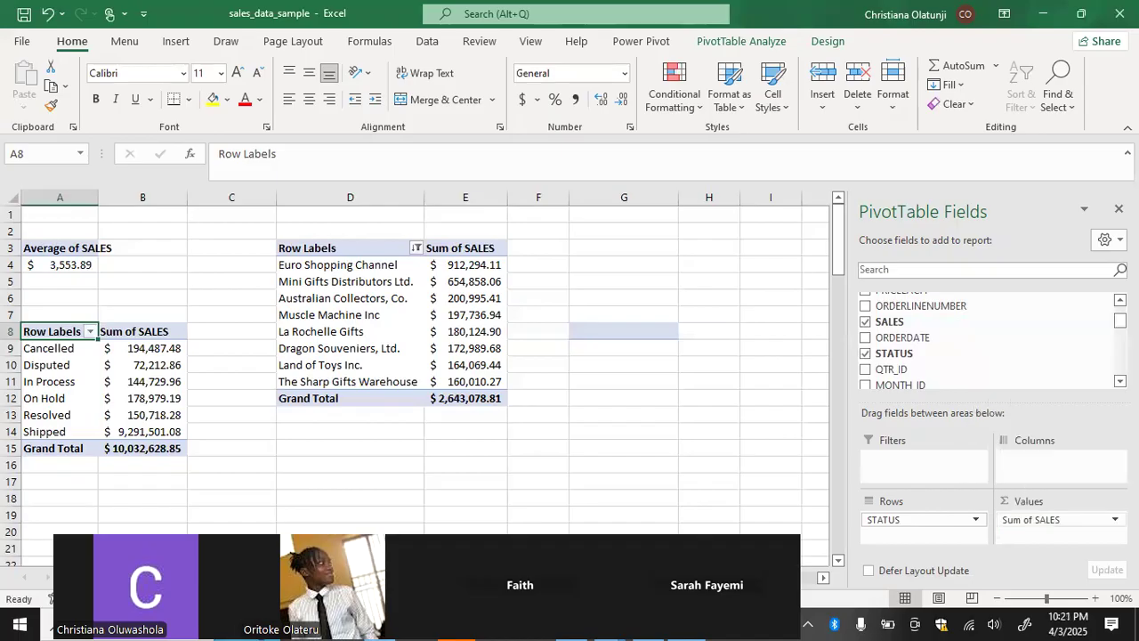
left_click(1114, 519)
left_click(1032, 512)
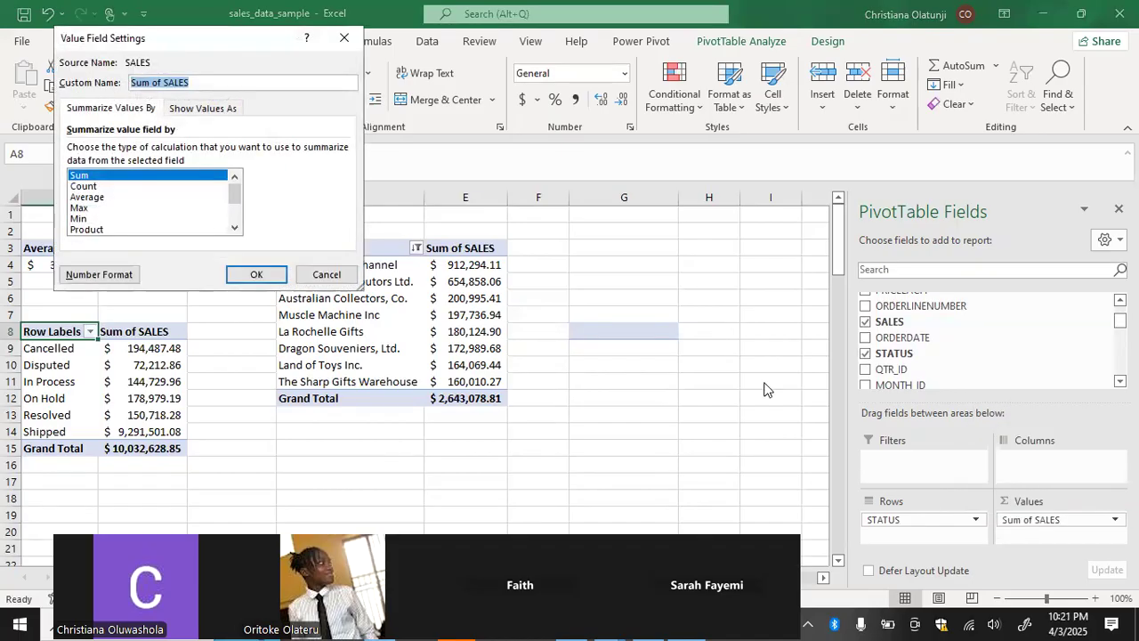
left_click(165, 187)
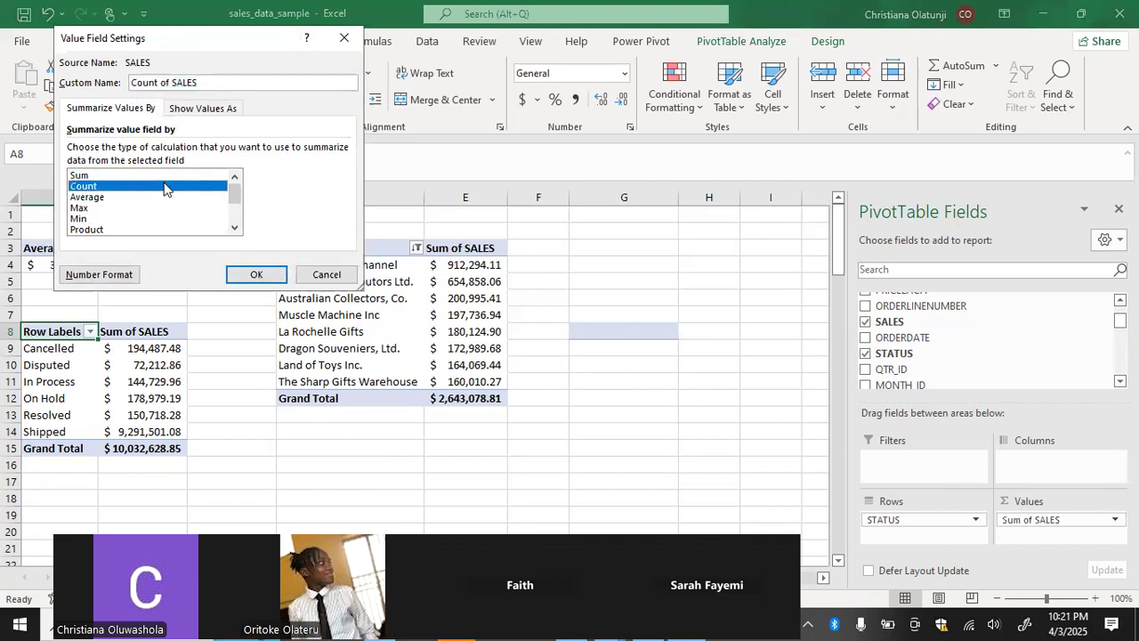
left_click(255, 274)
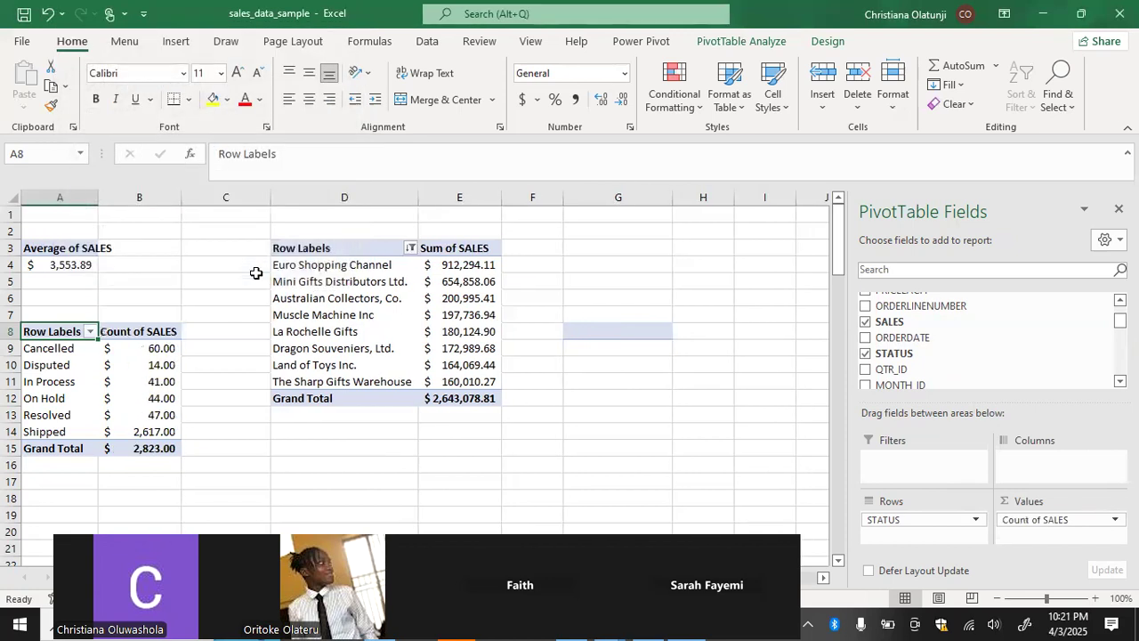
Apply the General number format to the Count of SALES values by formatting all of column B.
left_click(129, 348)
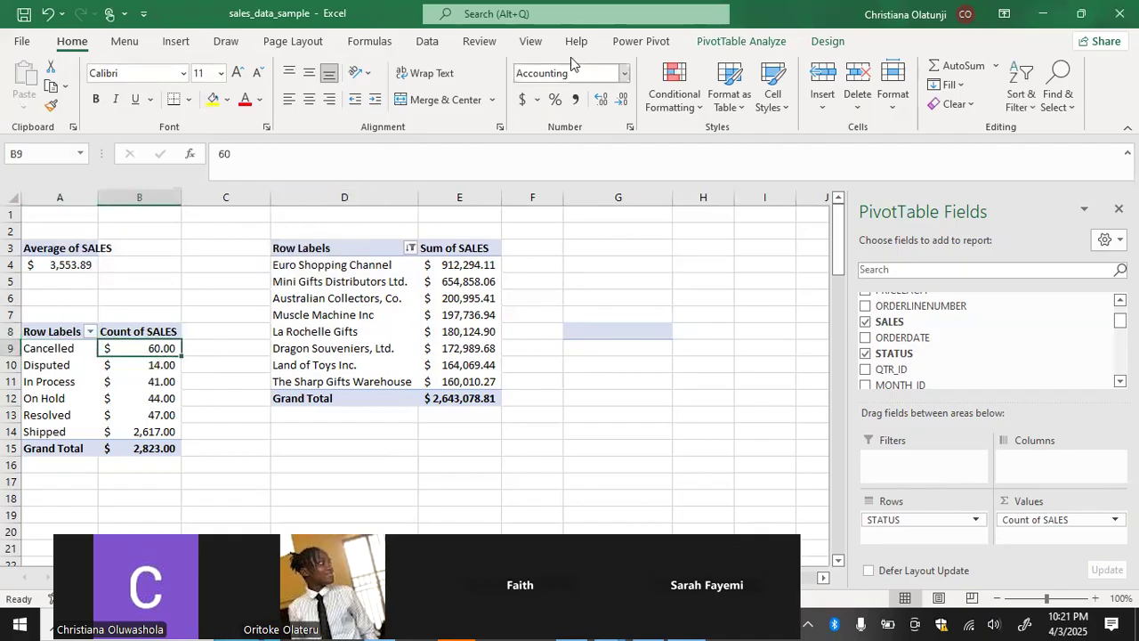
left_click(624, 74)
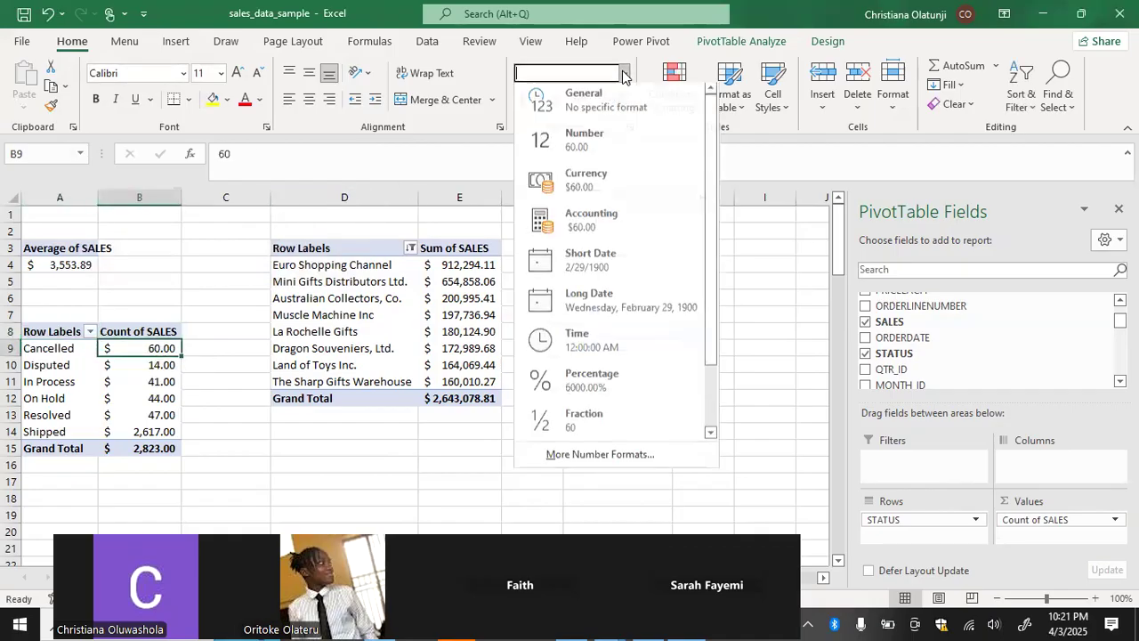
left_click(592, 109)
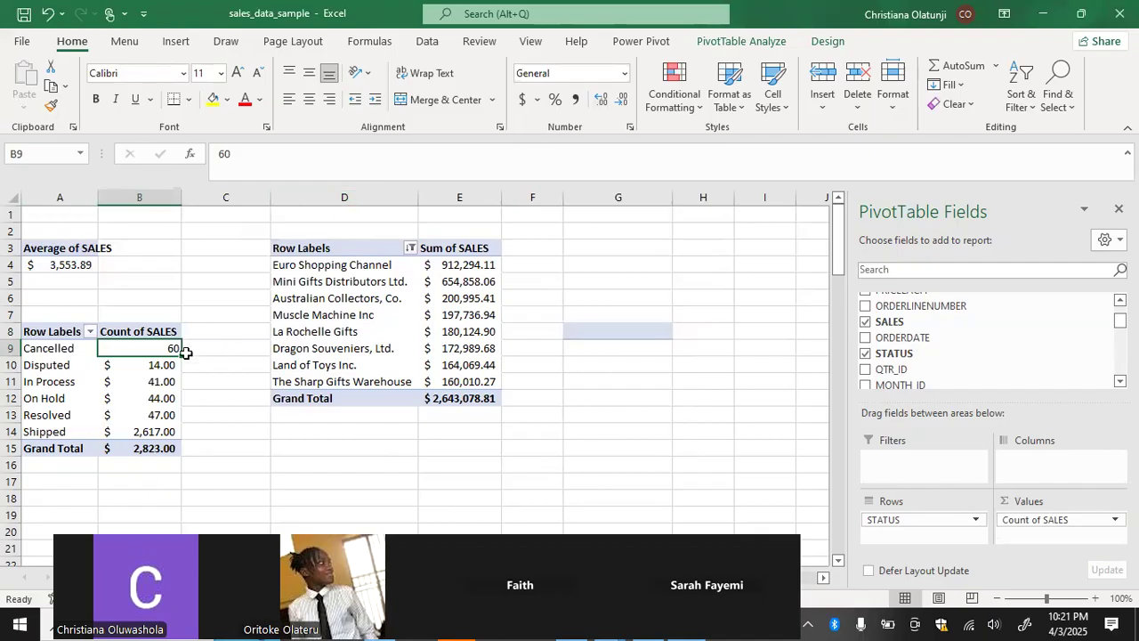
left_click(144, 198)
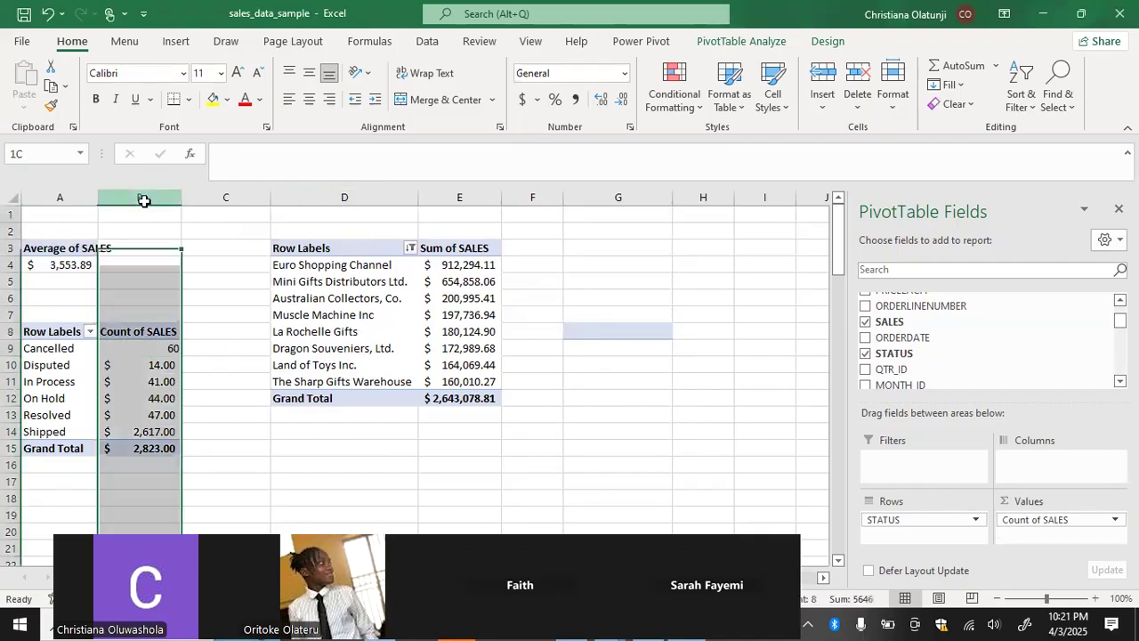
left_click(623, 73)
left_click(600, 104)
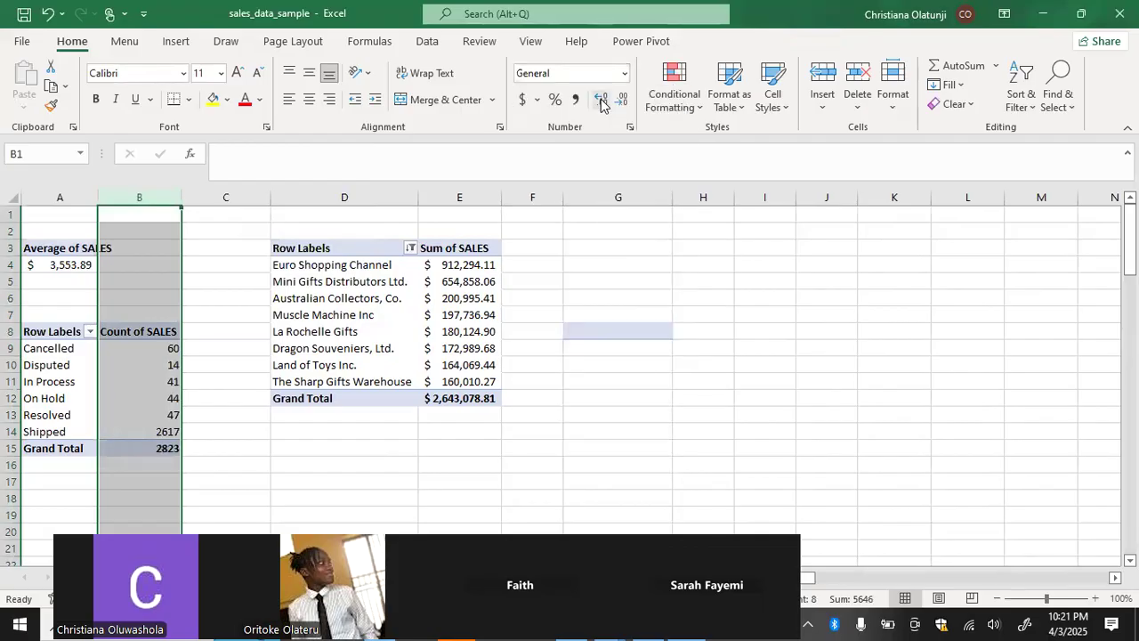
left_click(253, 270)
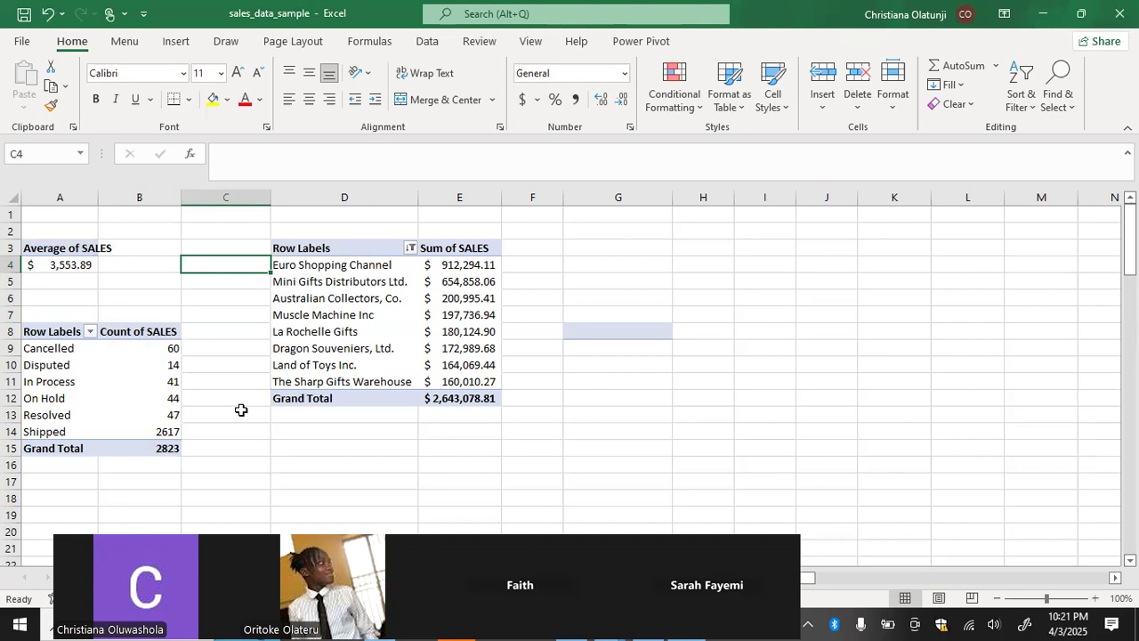
left_click(64, 333)
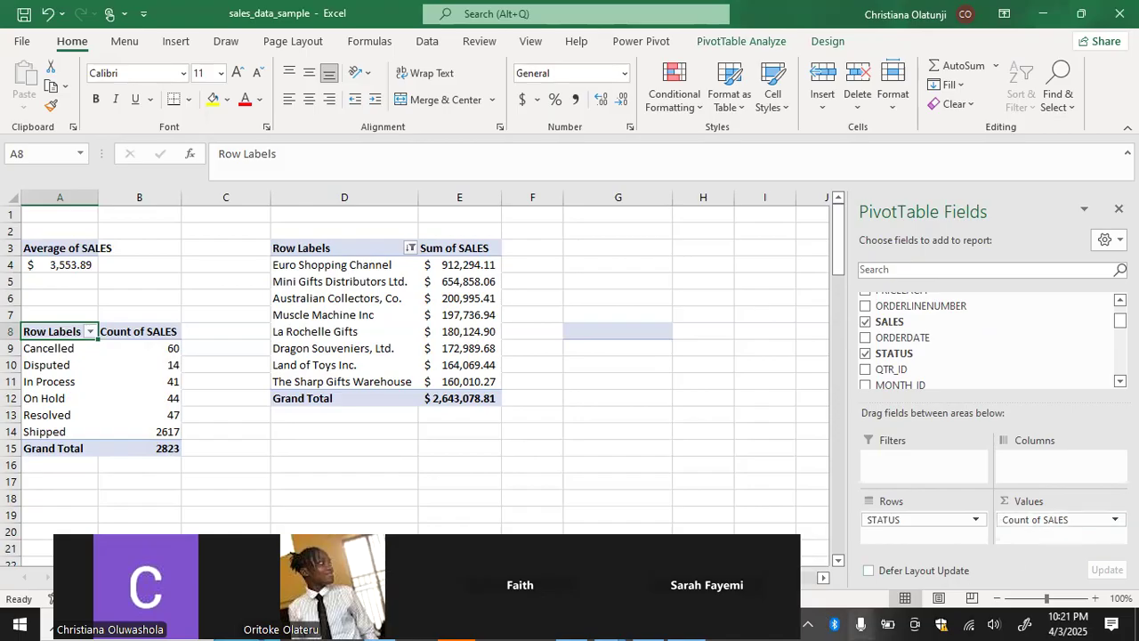
left_click(180, 529)
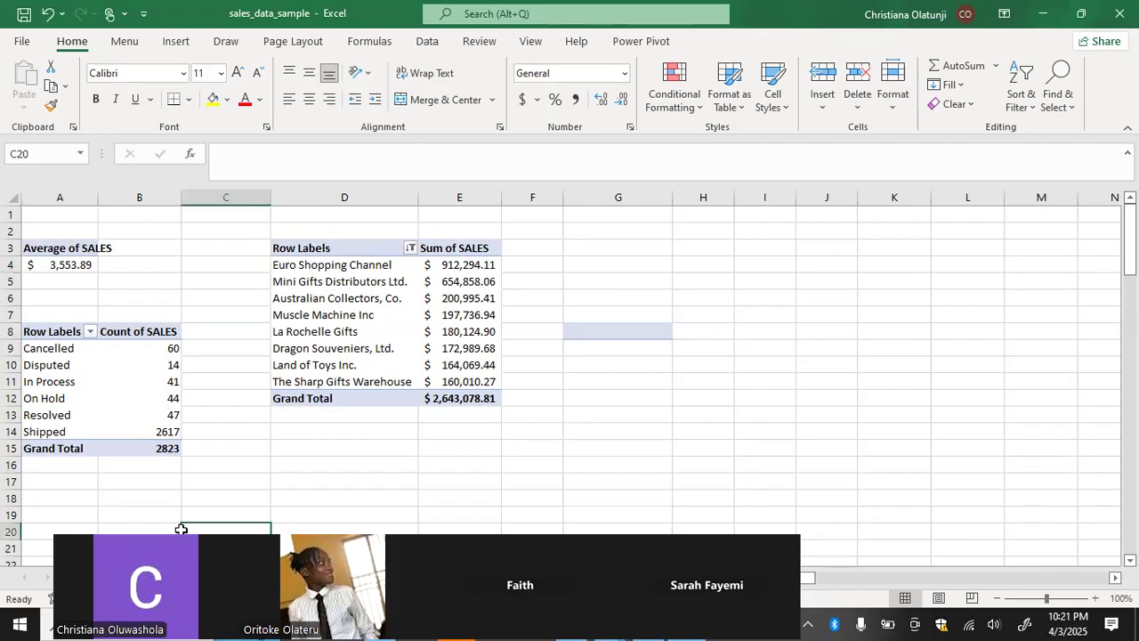
Review the column headers of the source sales data, from QUANTITYORDERED across to ORDERDATE and back to SALES.
left_click(162, 577)
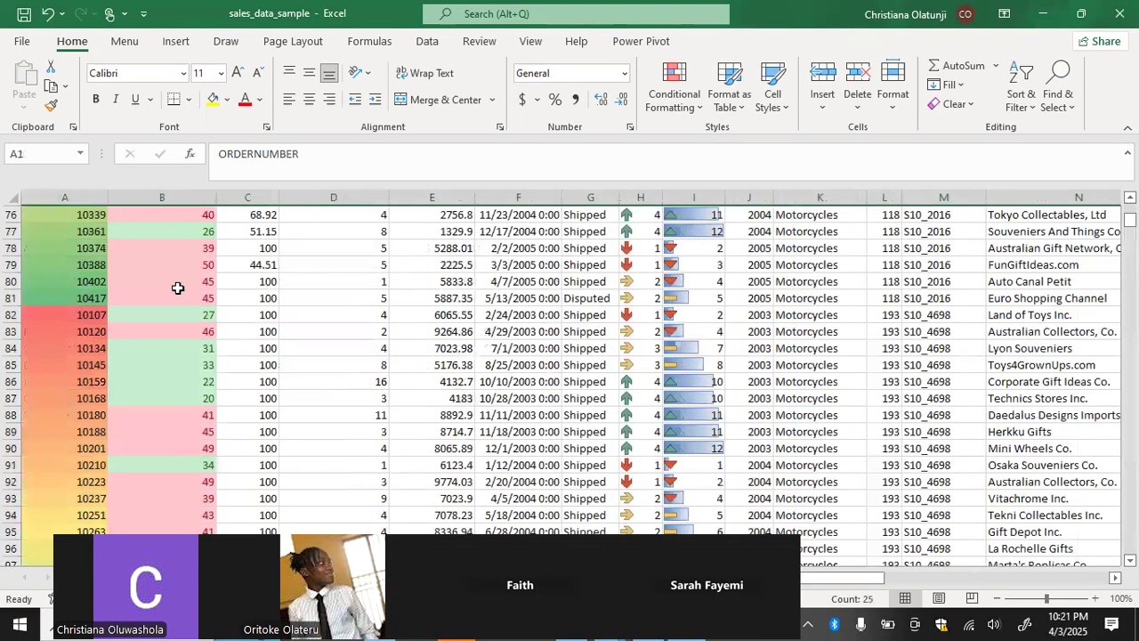
scroll(178, 287, "up", 3)
left_click(178, 287)
key("ctrl+Up")
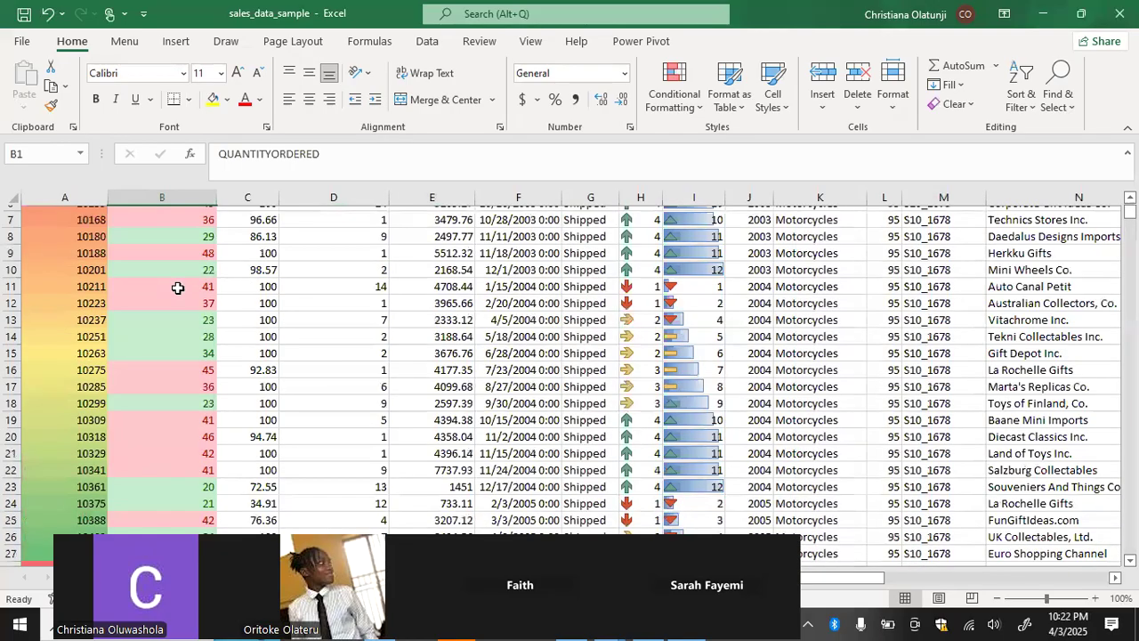
scroll(178, 287, "up", 2)
key("Right")
key("Right")
key("Right")
key("Right")
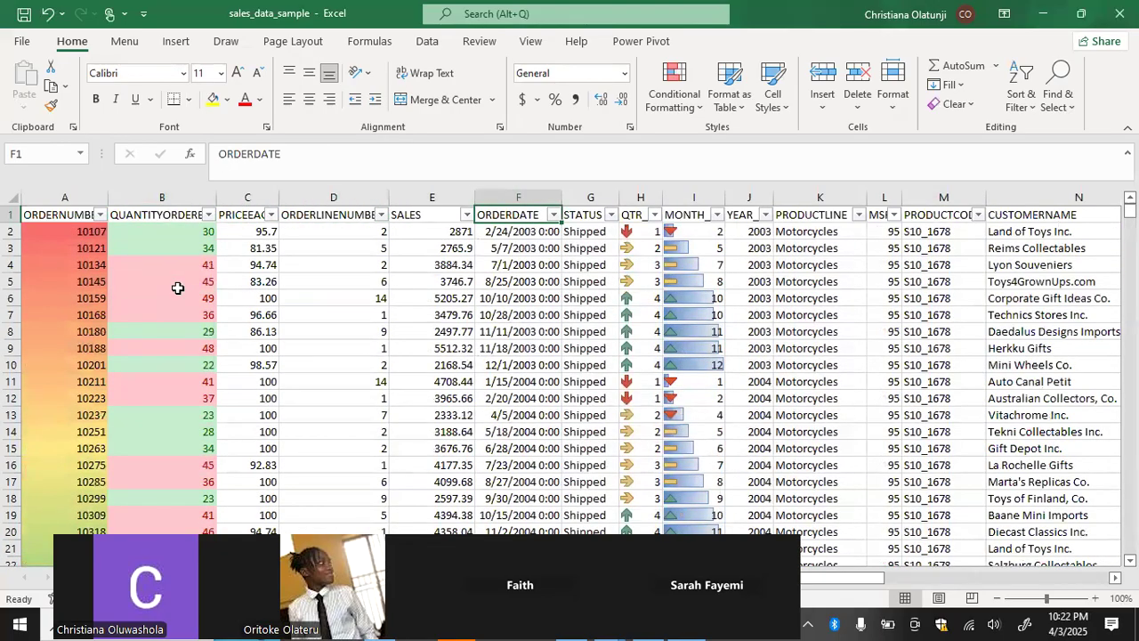
key("Left")
key("Left")
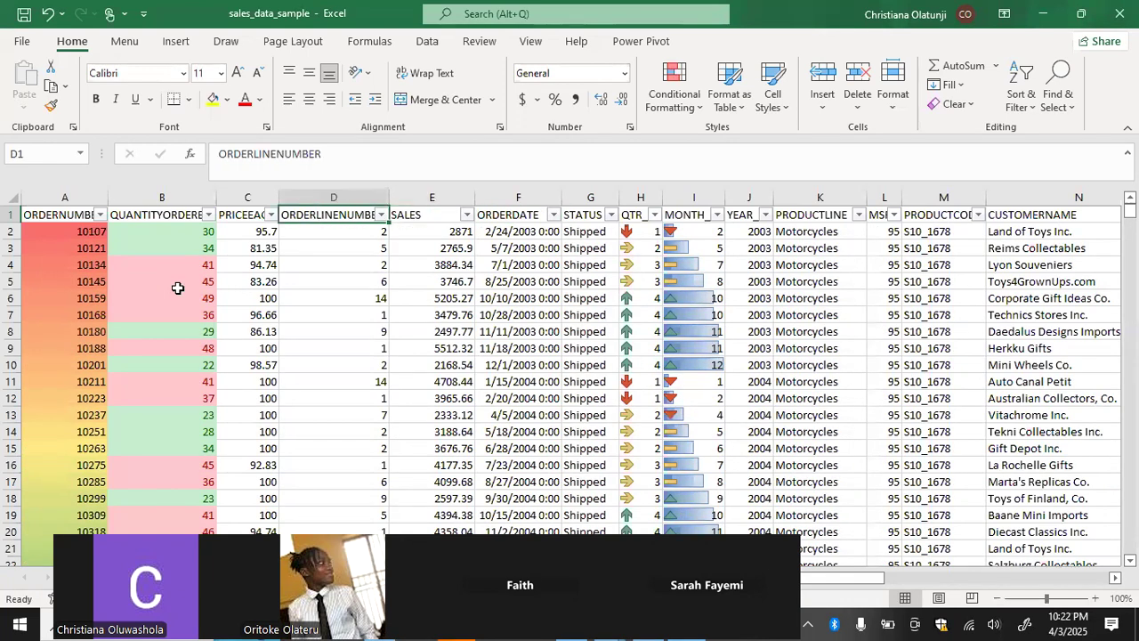
key("Left")
key("Left")
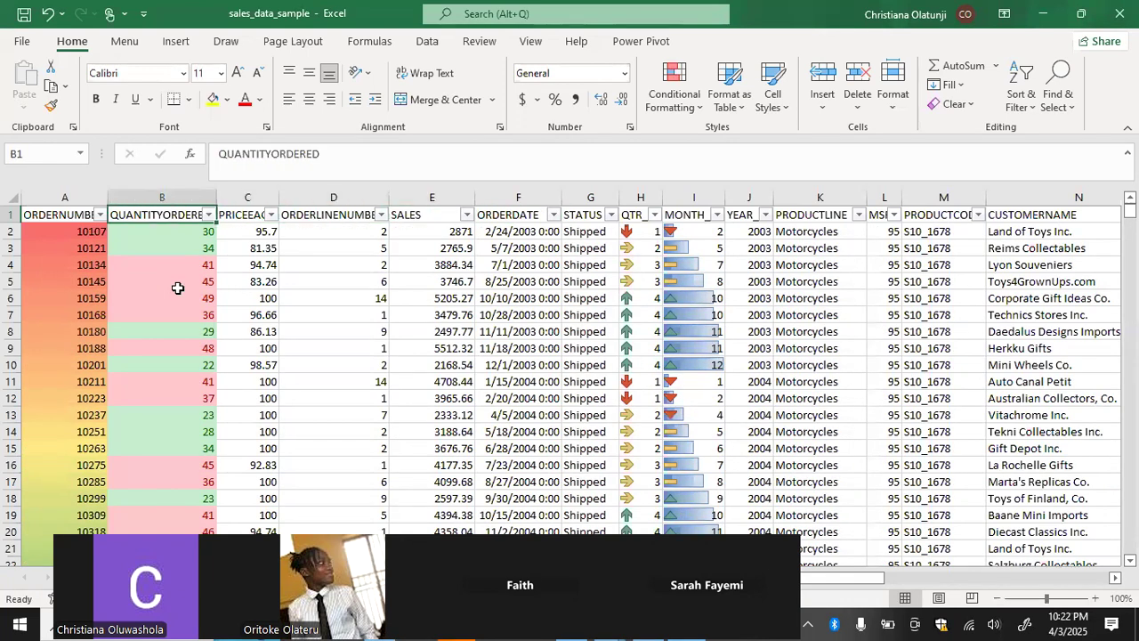
key("Right")
key("Right")
key("Right")
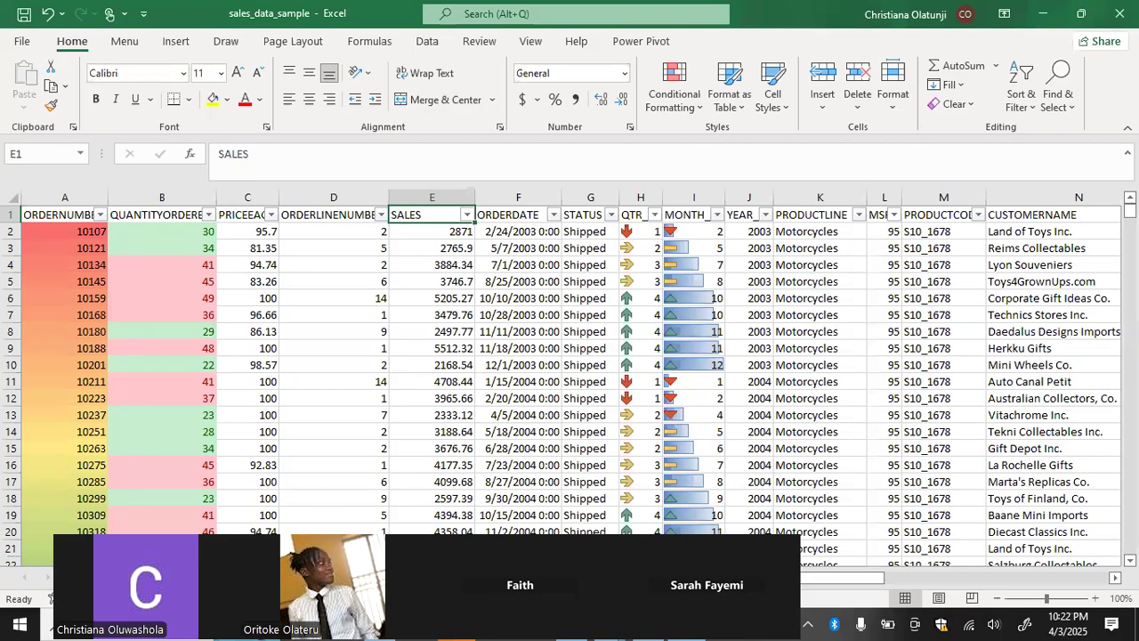
Compare the status PivotTable at A8 with the list of STATUS filter values in the source sales data.
left_click(124, 578)
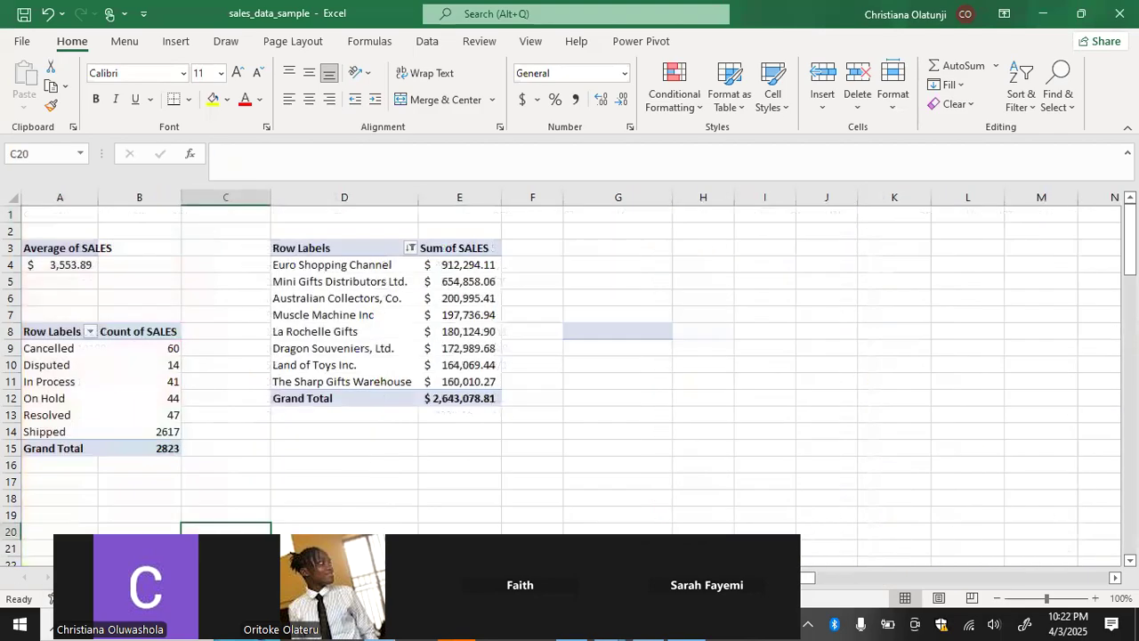
left_click(43, 334)
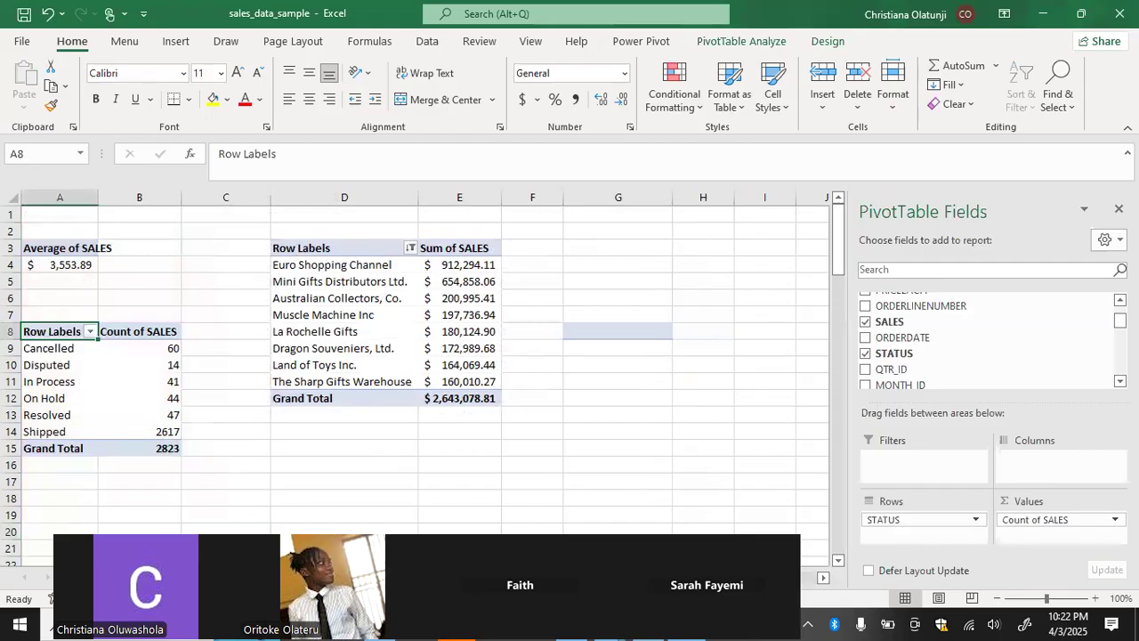
left_click(209, 578)
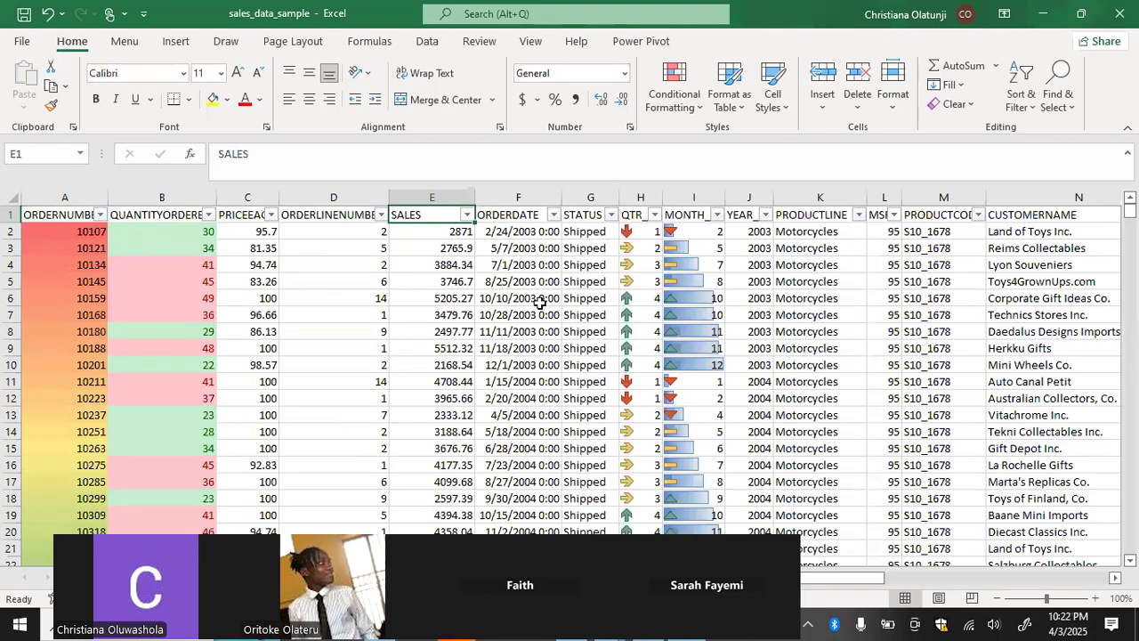
left_click(612, 215)
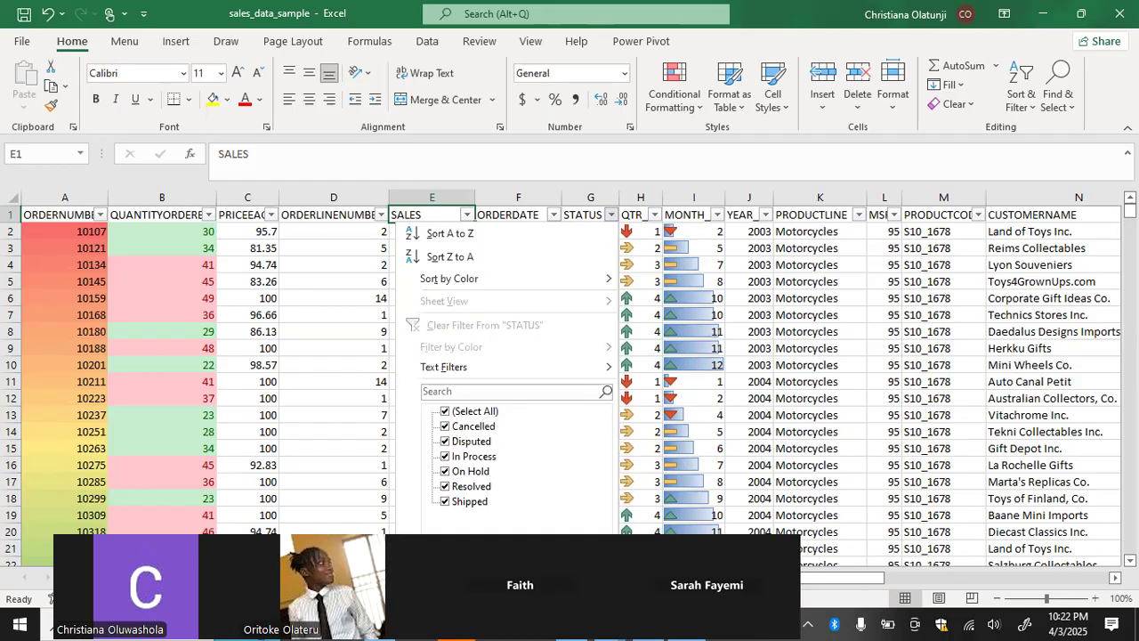
key("Escape")
left_click(98, 577)
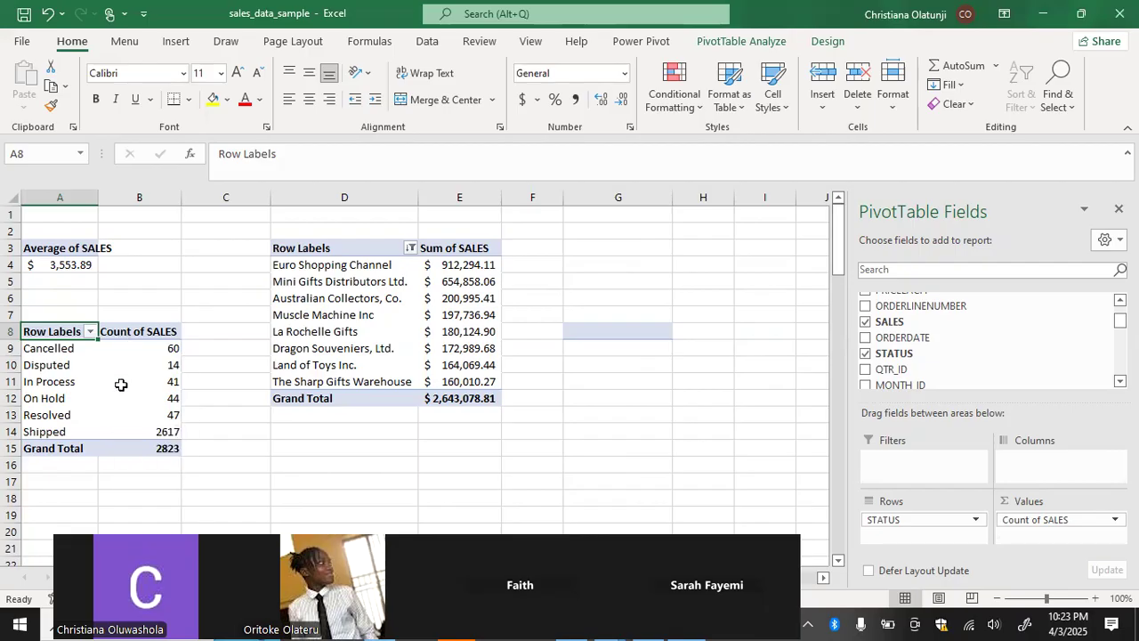
mouse_move(121, 454)
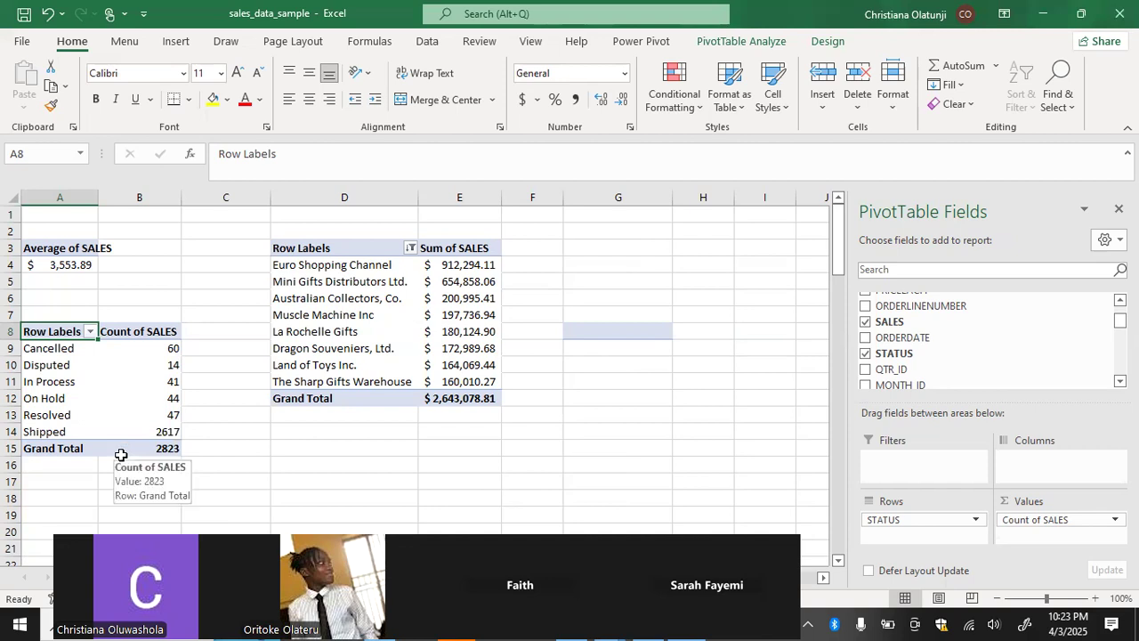
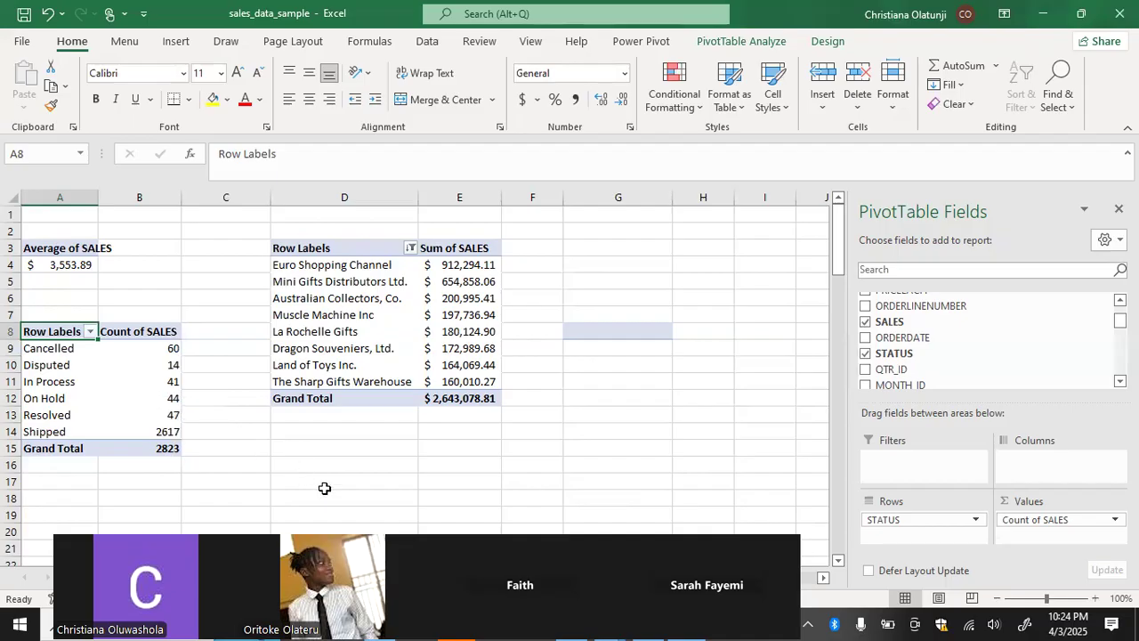
Copy the Average of SALES PivotTable to cell D15 and remove the SALES field from the copy.
left_click(300, 468)
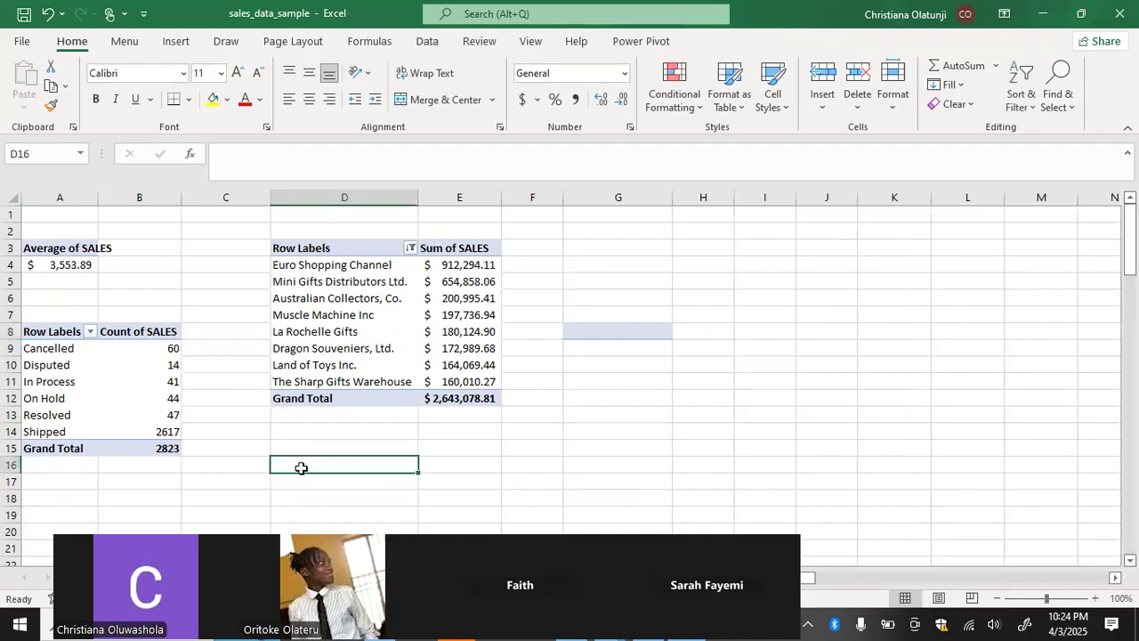
left_click(55, 253)
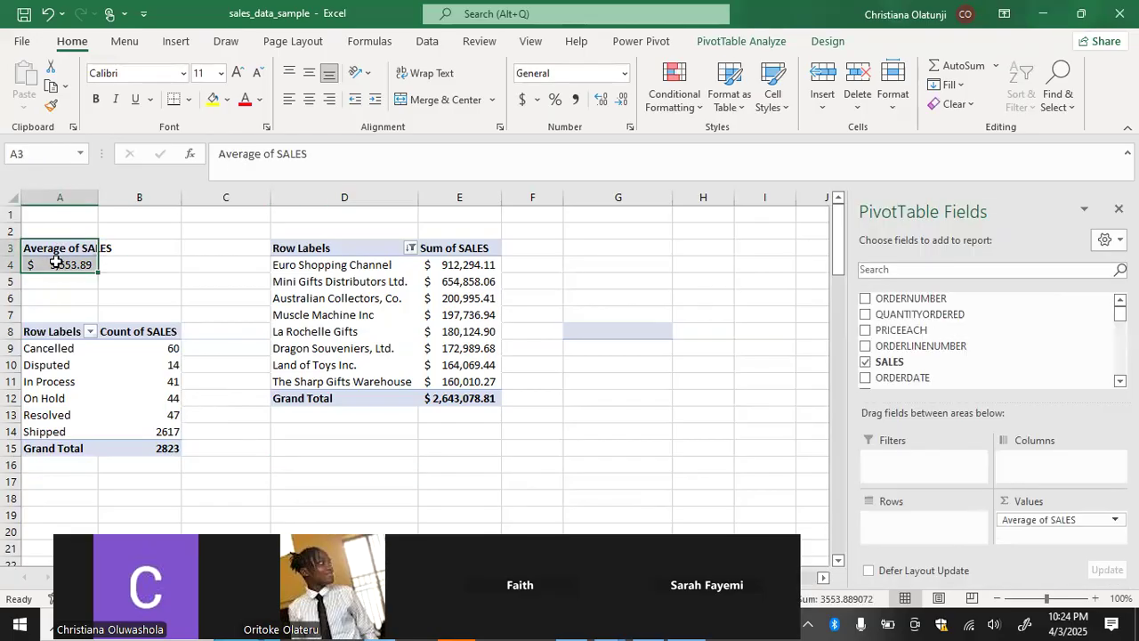
key("ctrl+c")
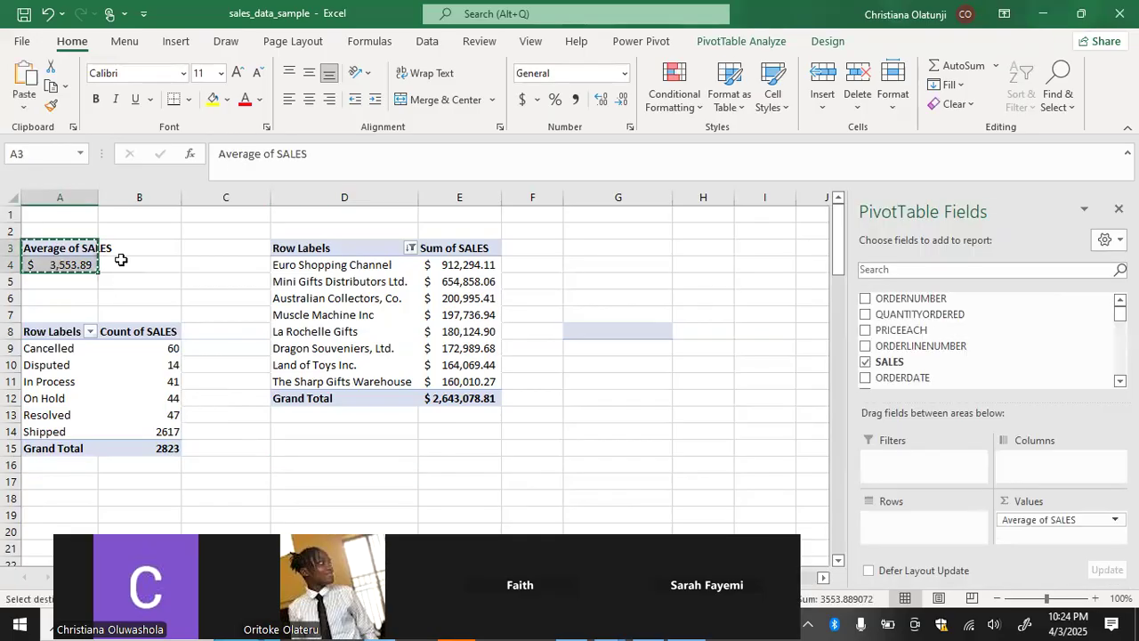
left_click(326, 453)
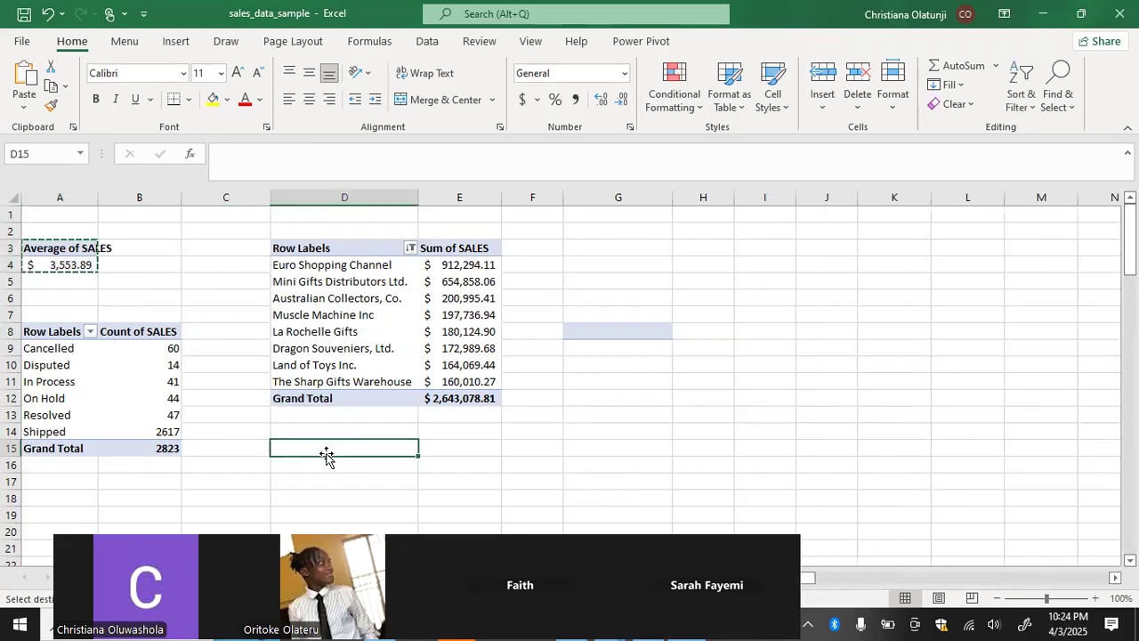
key("ctrl+v")
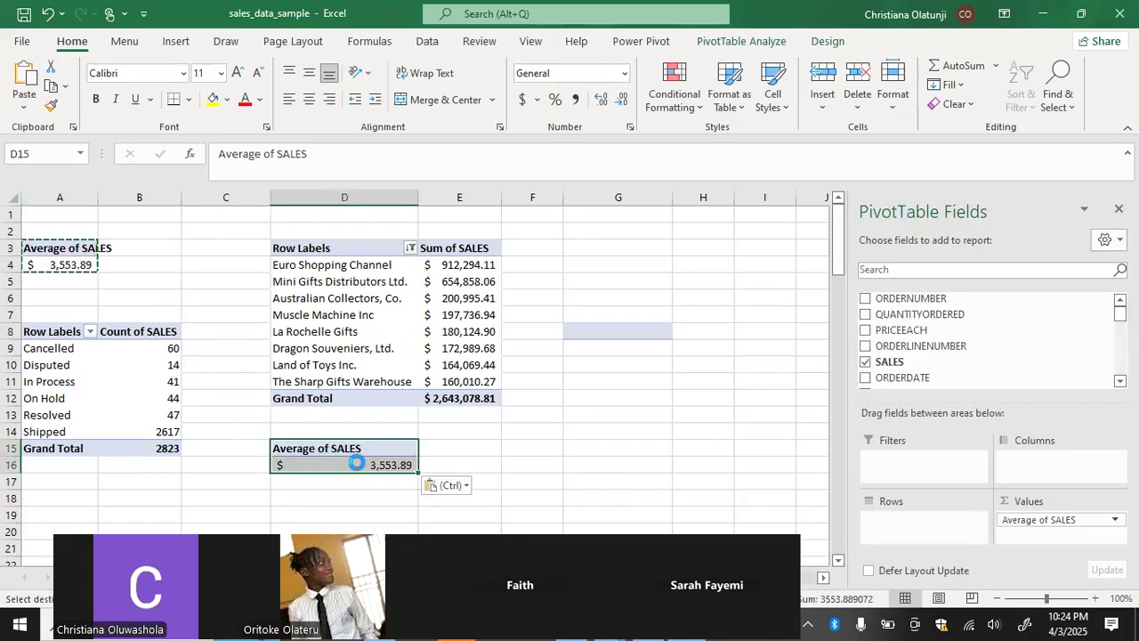
left_click(864, 363)
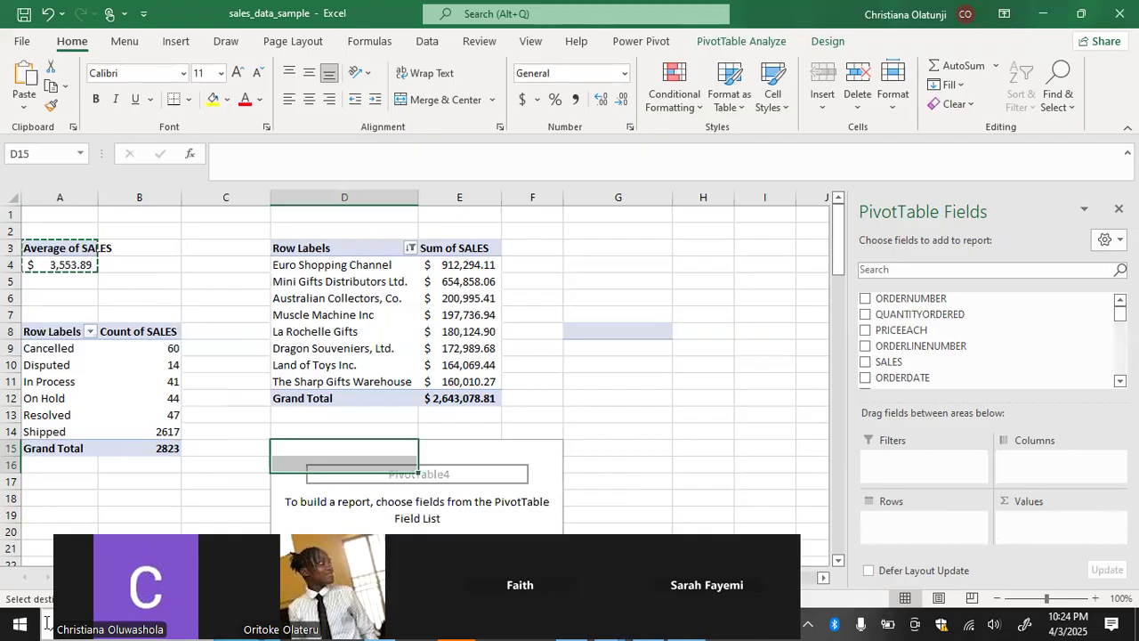
Try to open the ~$insurance worksheet through a Windows search for "insur".
left_click(20, 624)
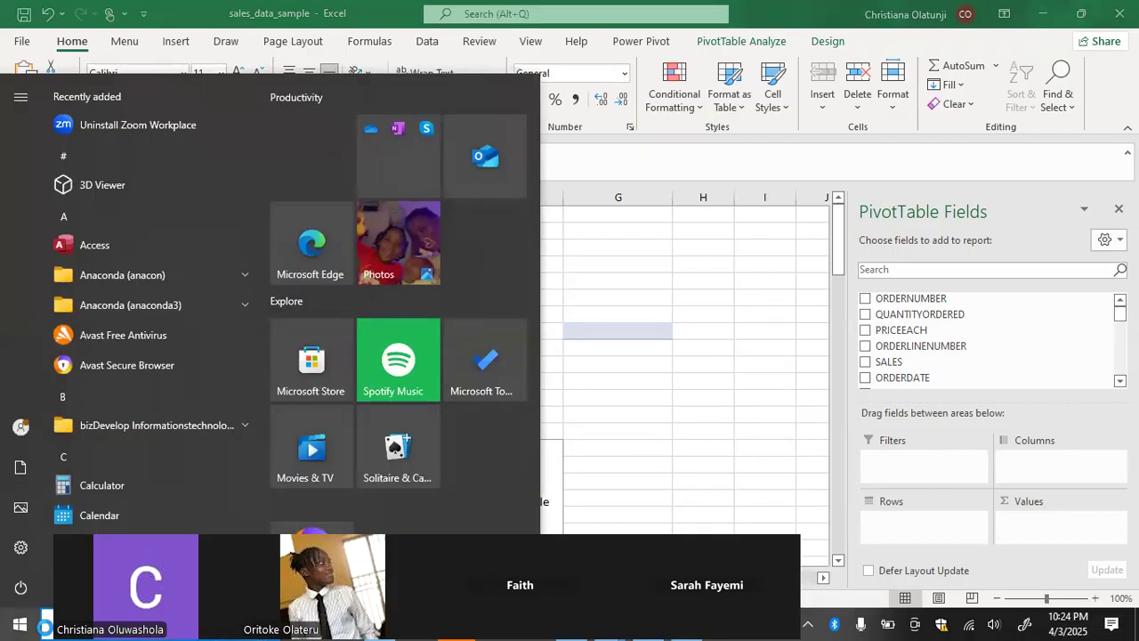
type("s")
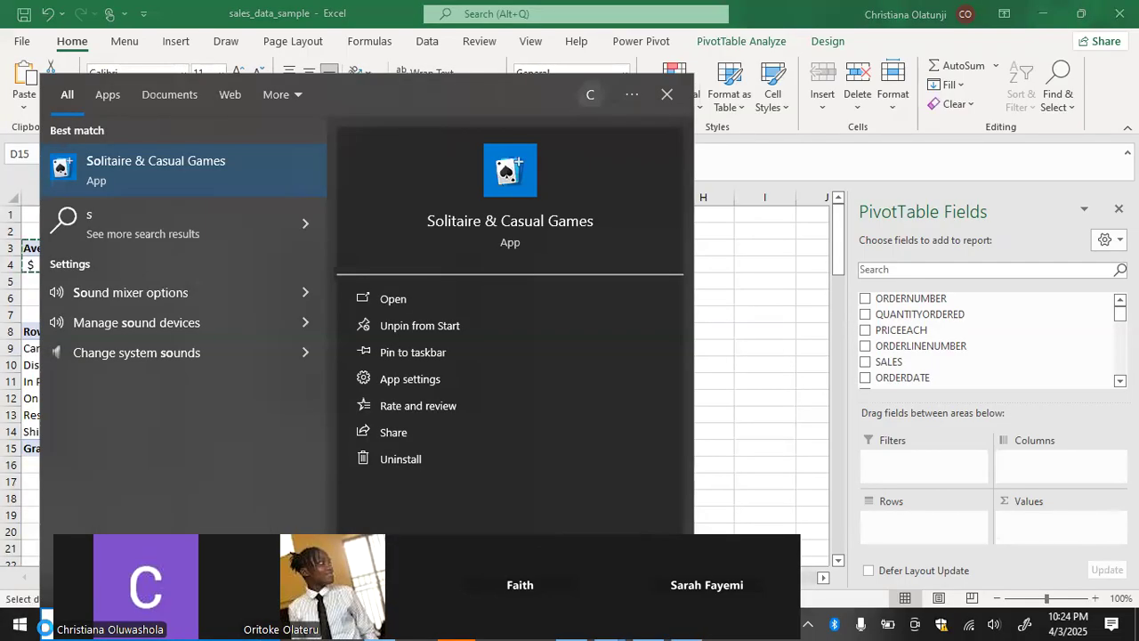
key("BackSpace")
type("insu")
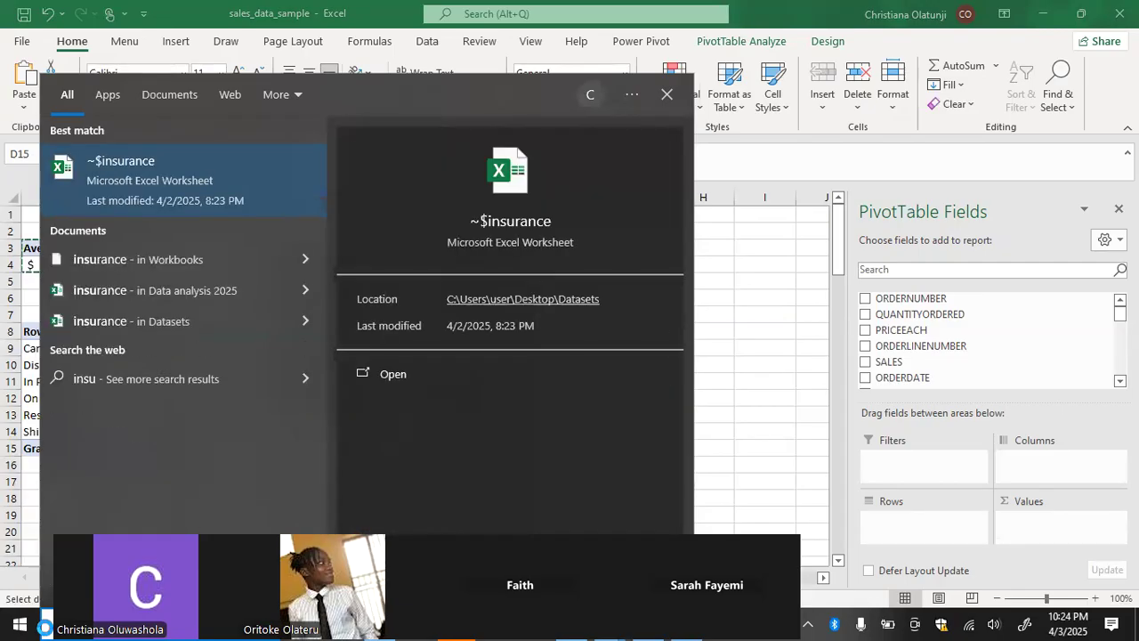
type("r")
key("Return")
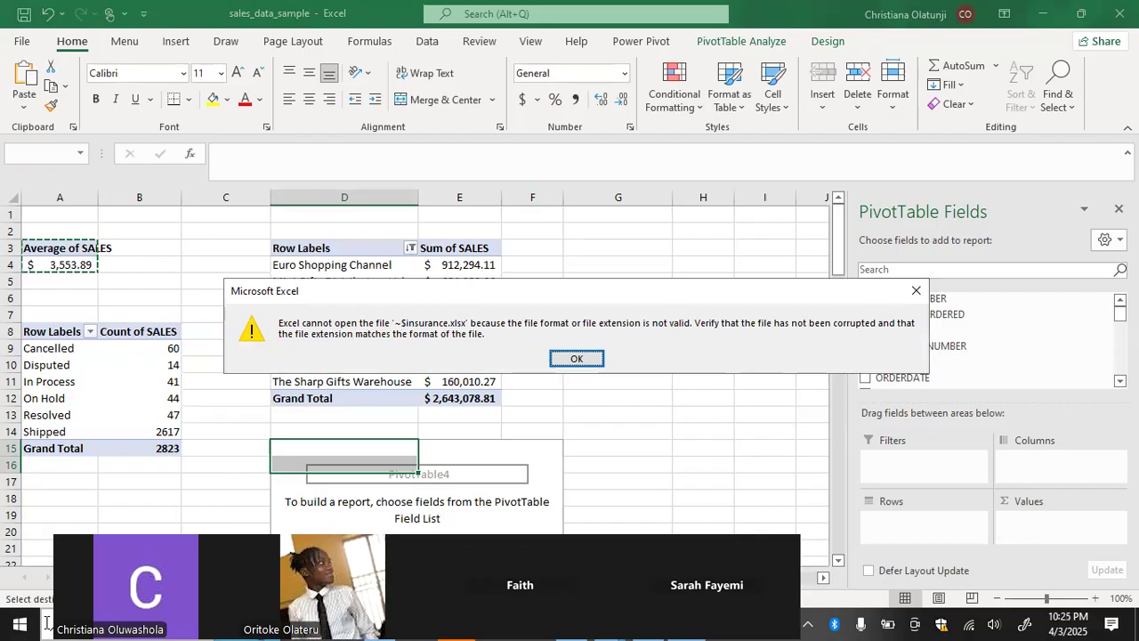
left_click(576, 361)
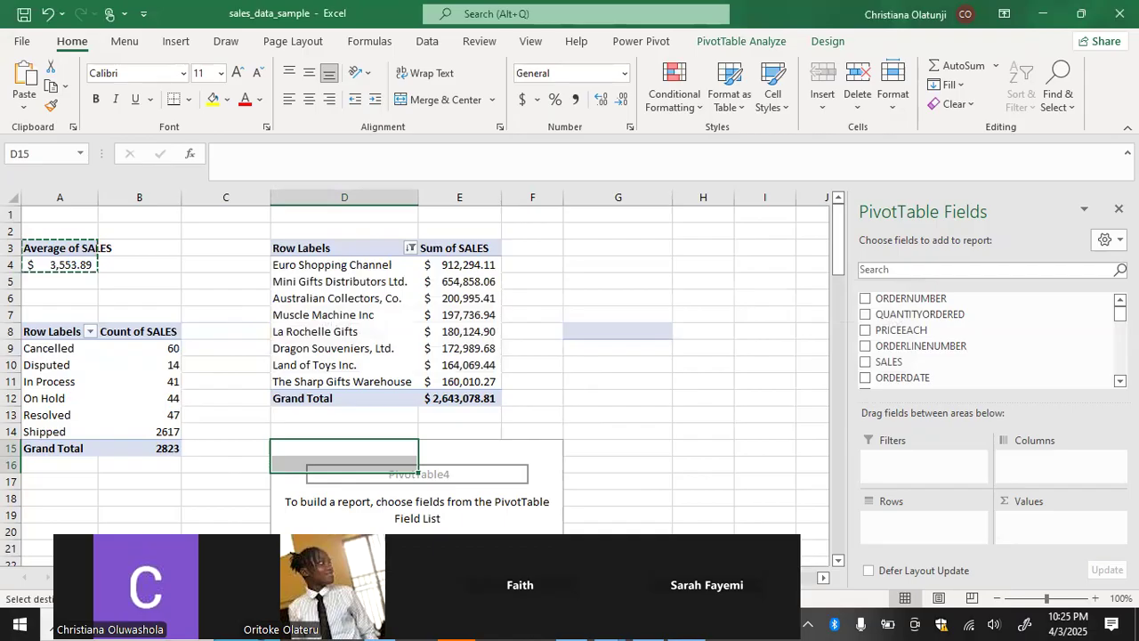
Search Windows for Excel and open the insurance workbook from its recent files.
key("super")
type("e")
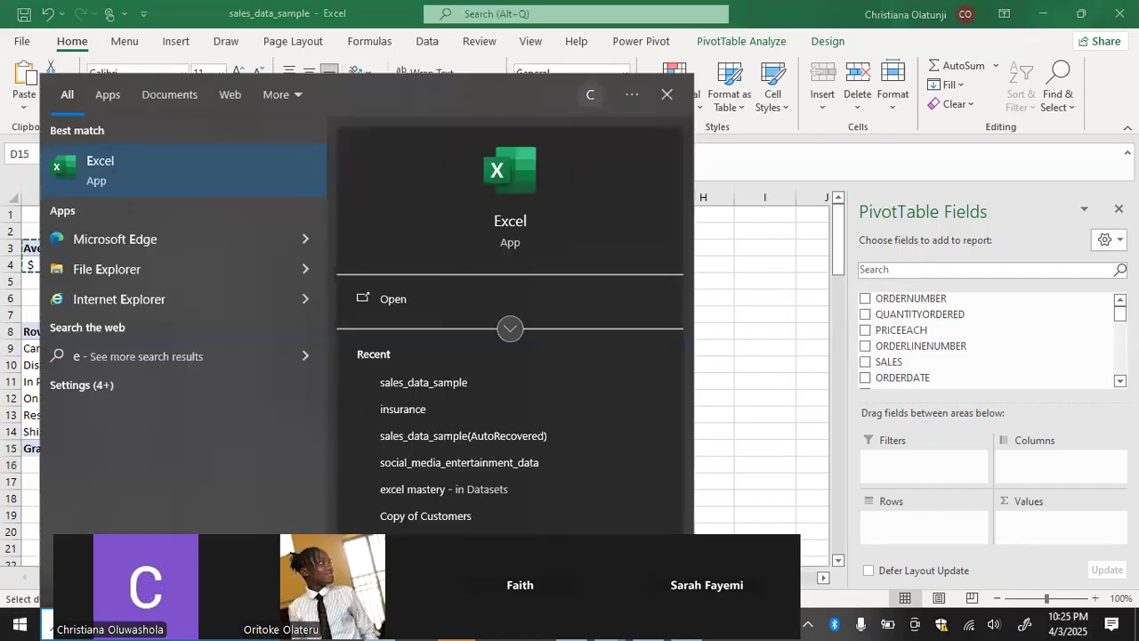
type("xcel")
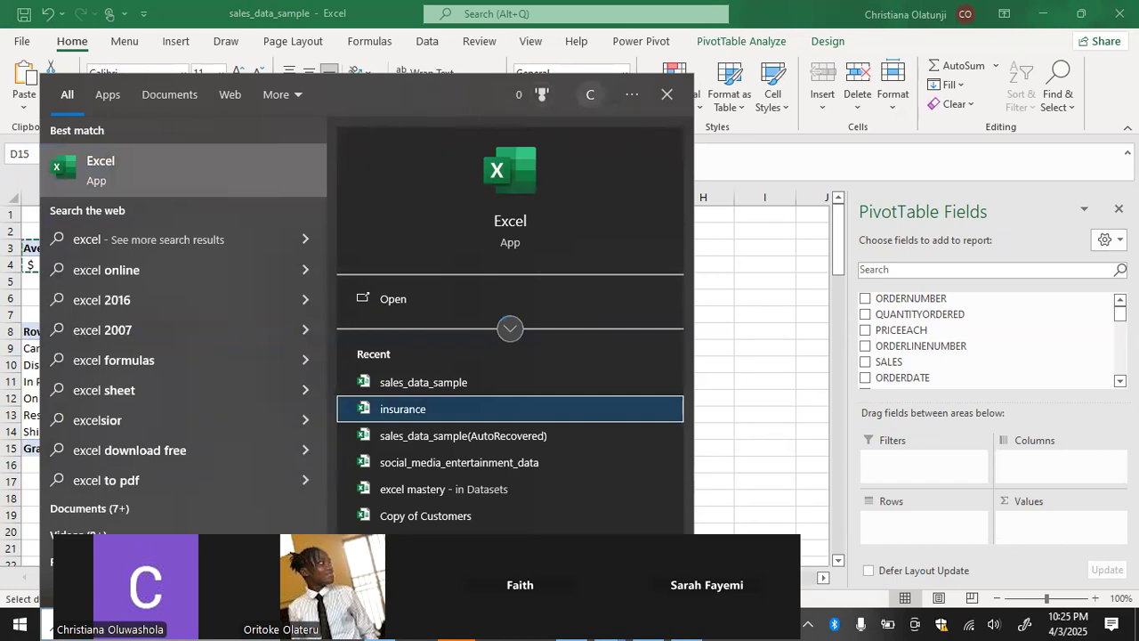
key("Escape")
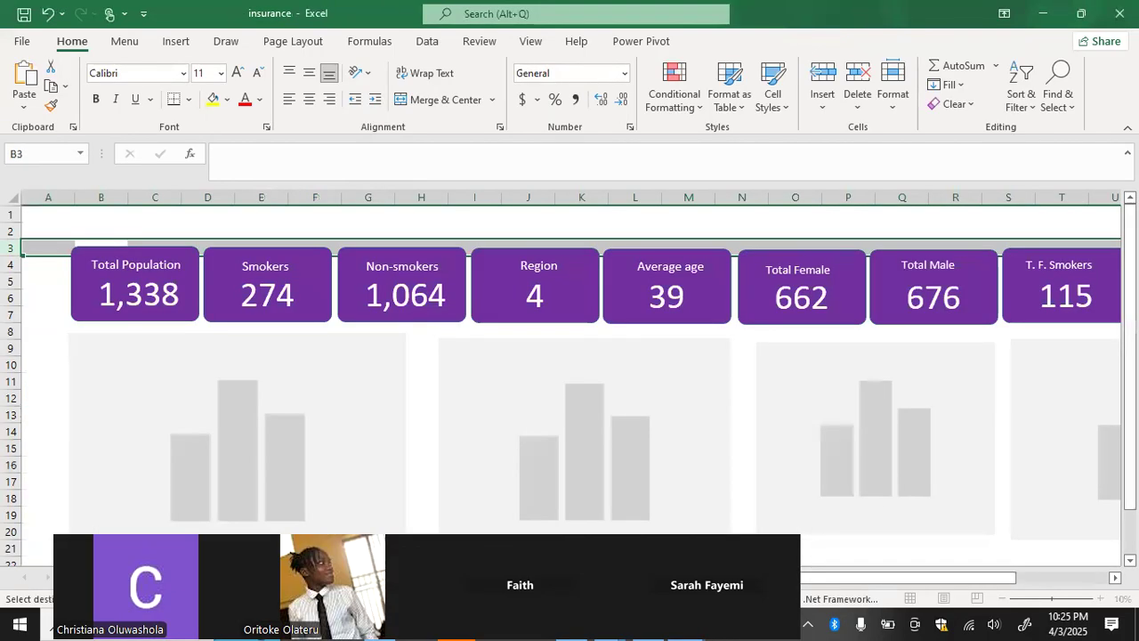
Look through the insurance workbook's sheets, examining the raw data, dashboard cards and charts, PivotTables and the formatted data table.
key("ctrl+Page_Up")
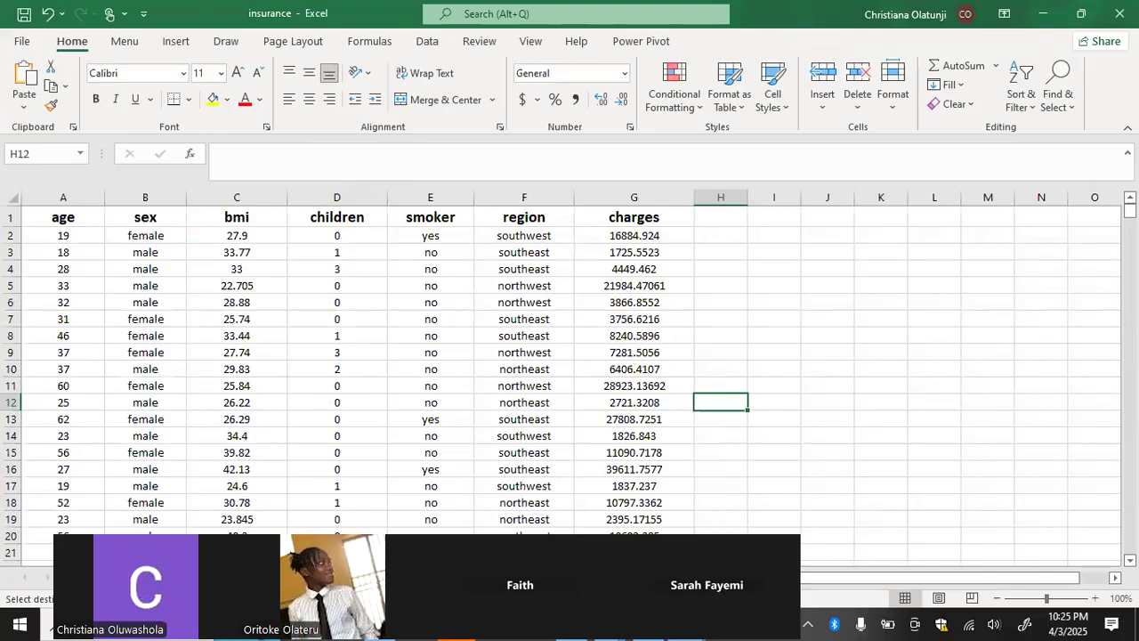
key("ctrl+Page_Down")
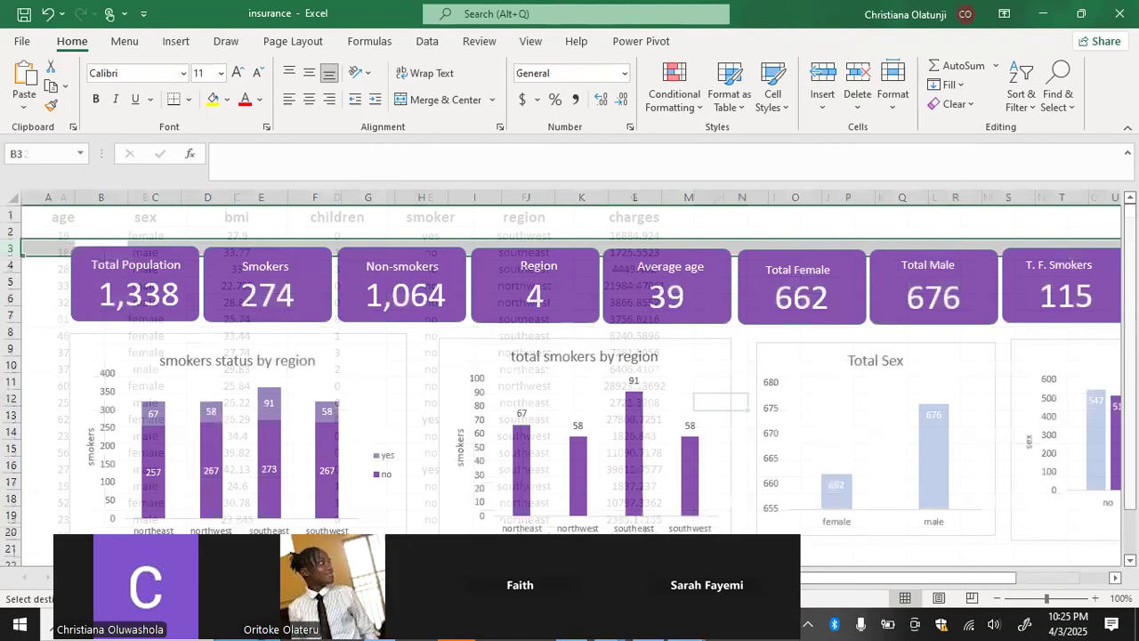
scroll(353, 436, "right", 6)
scroll(353, 436, "left", 6)
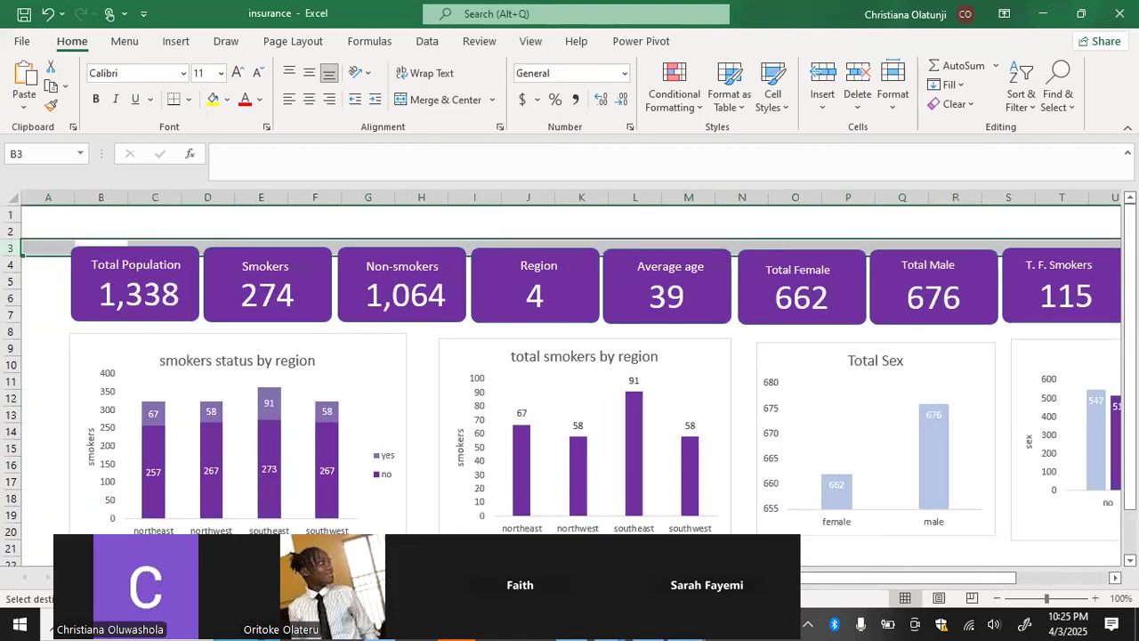
key("ctrl+Page_Down")
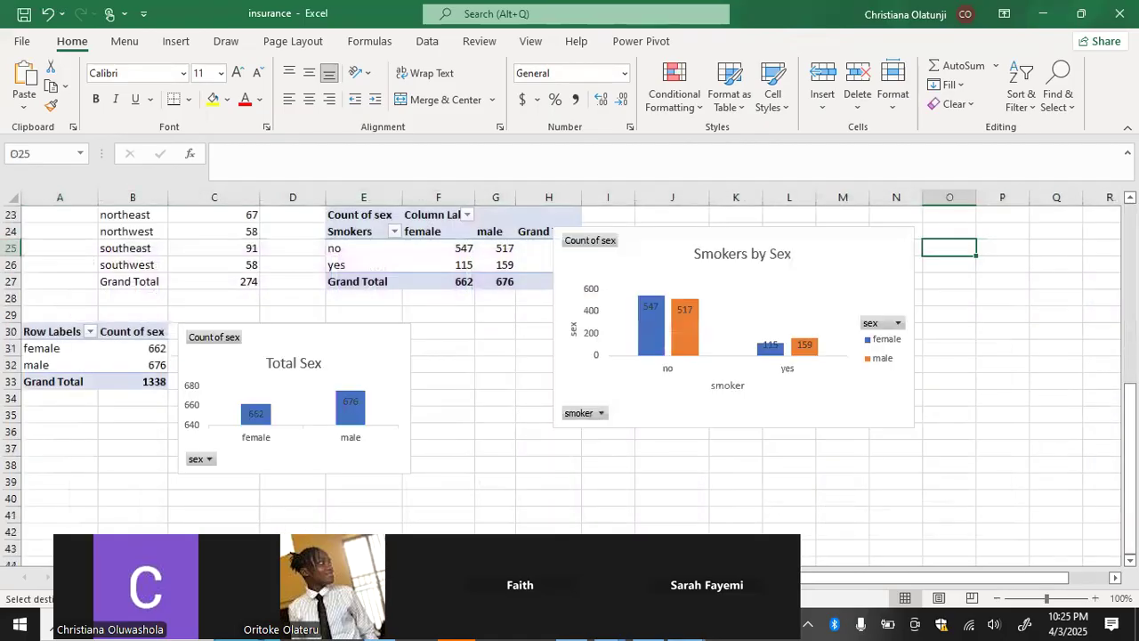
key("ctrl+Page_Down")
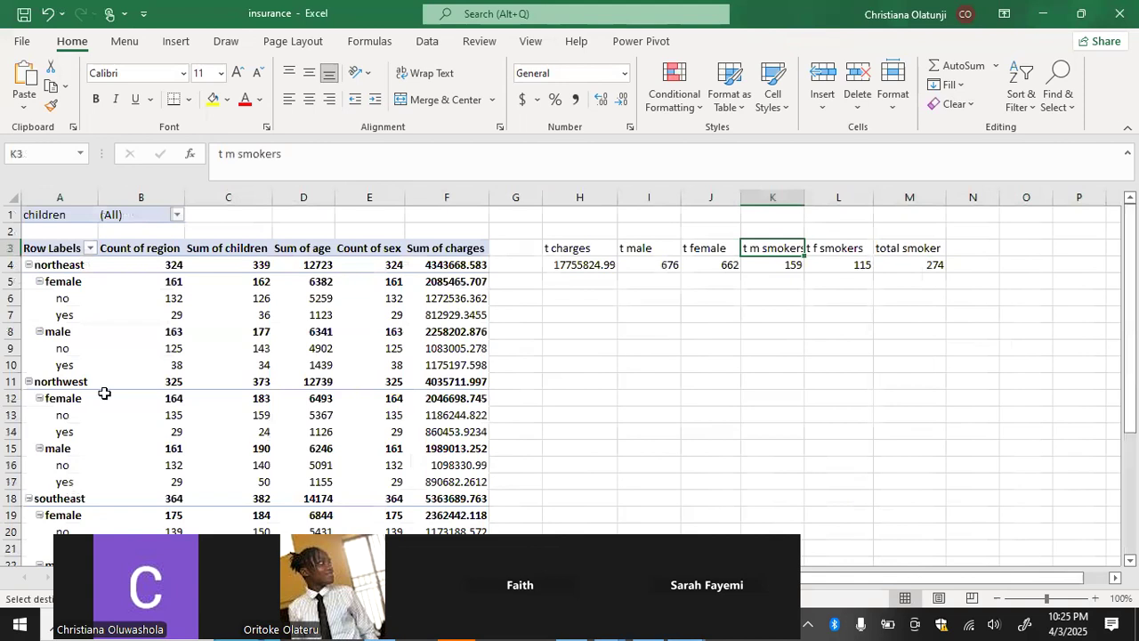
scroll(104, 393, "down", 4)
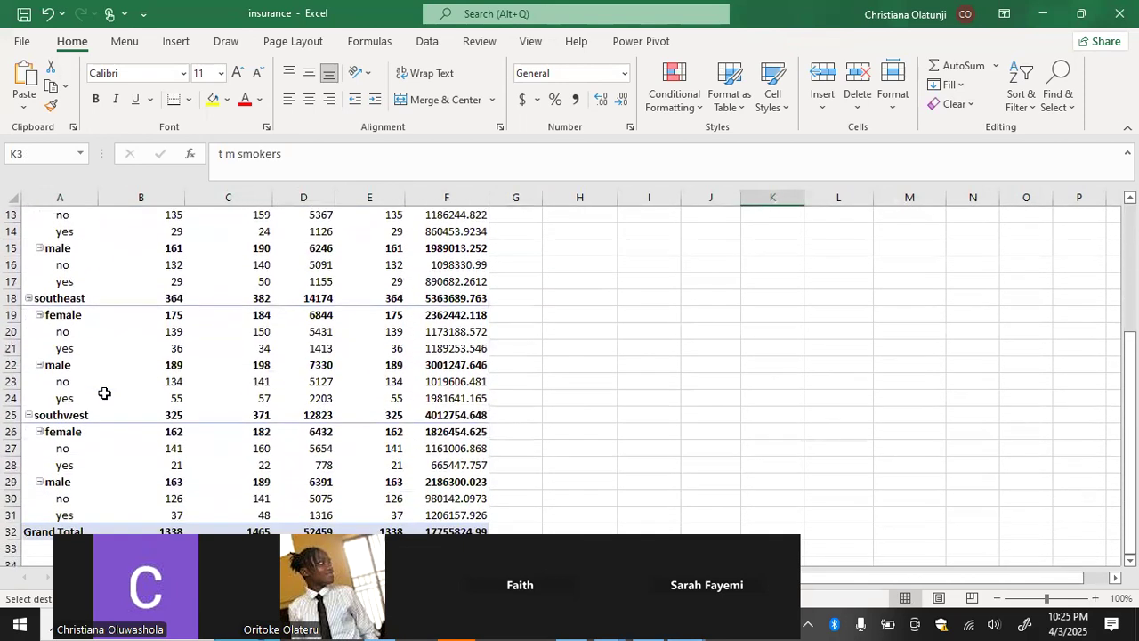
scroll(104, 394, "up", 4)
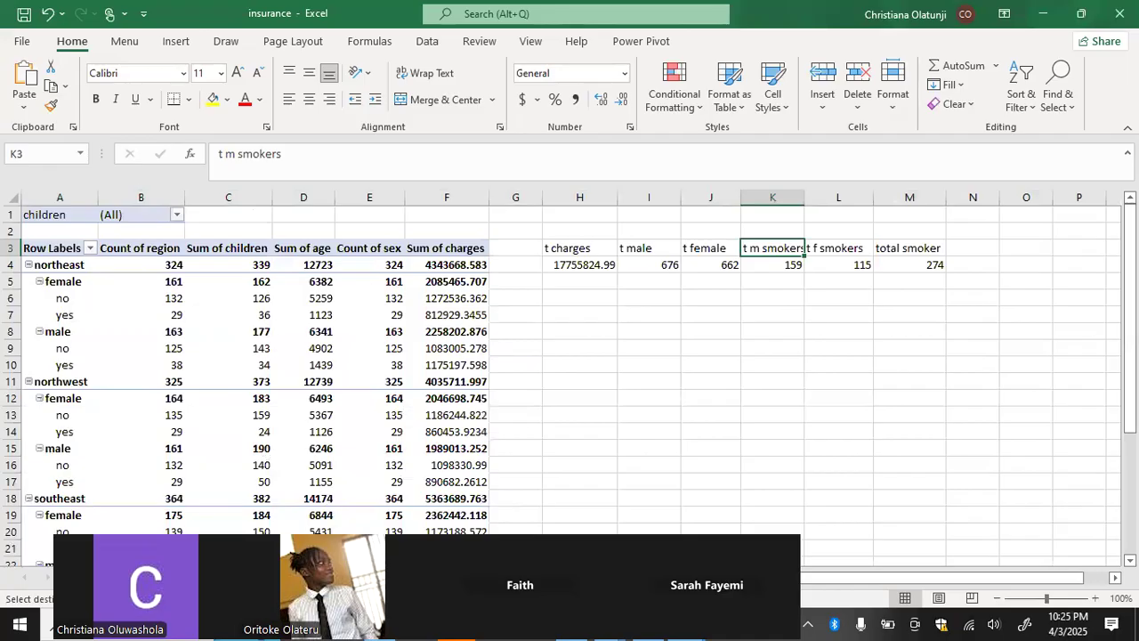
left_click(383, 578)
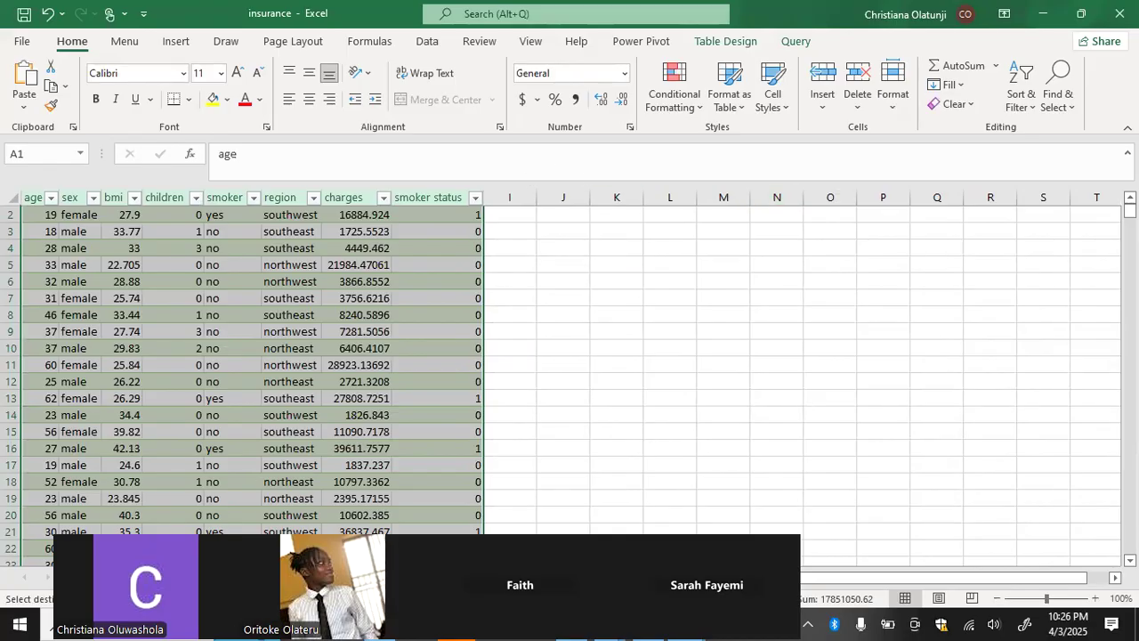
Create a PivotTable from the insurance table on a new worksheet.
left_click(204, 578)
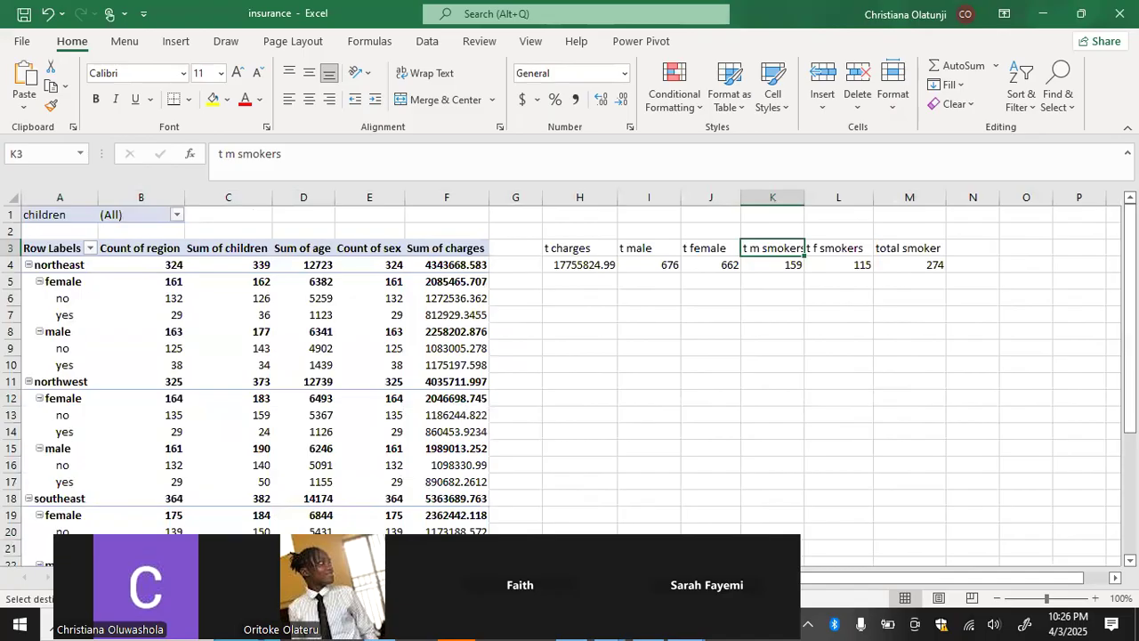
left_click(298, 577)
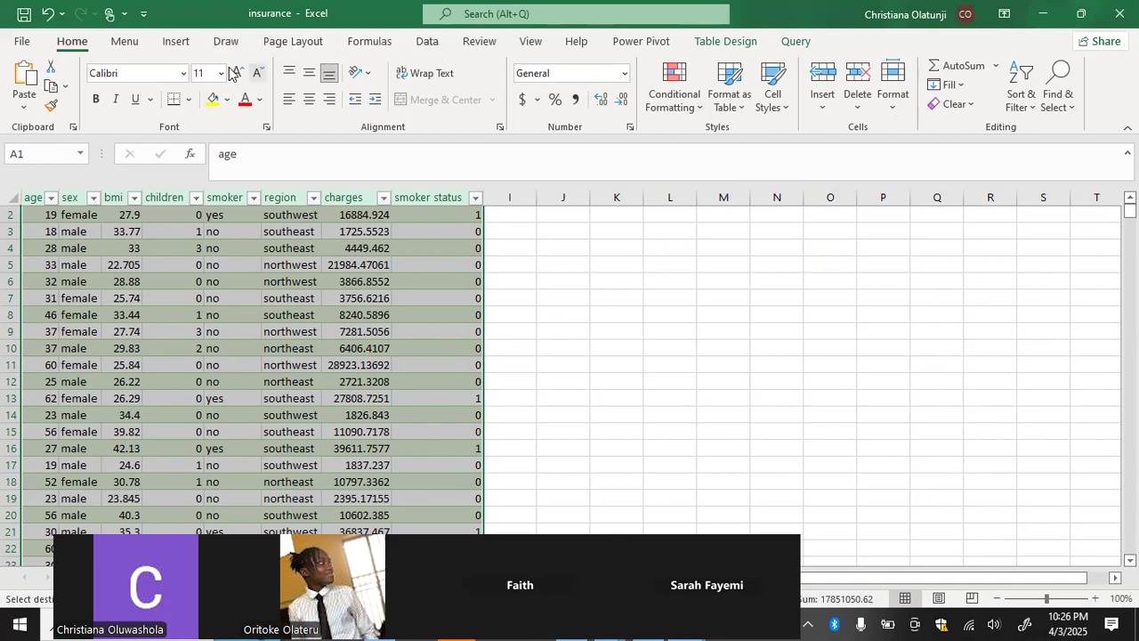
left_click(177, 42)
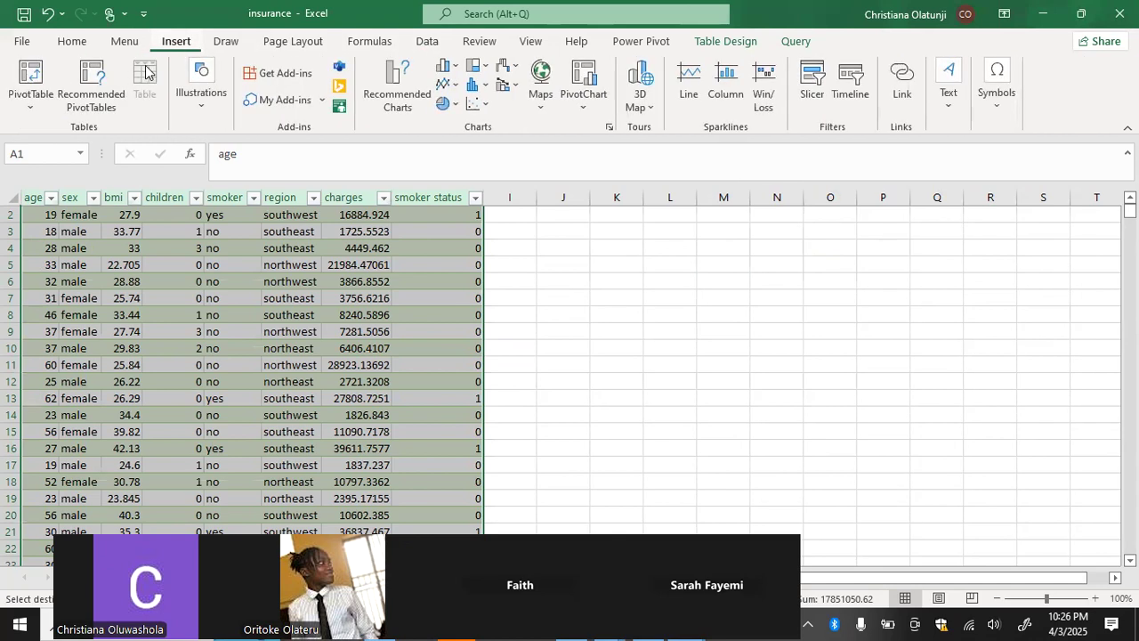
left_click(30, 93)
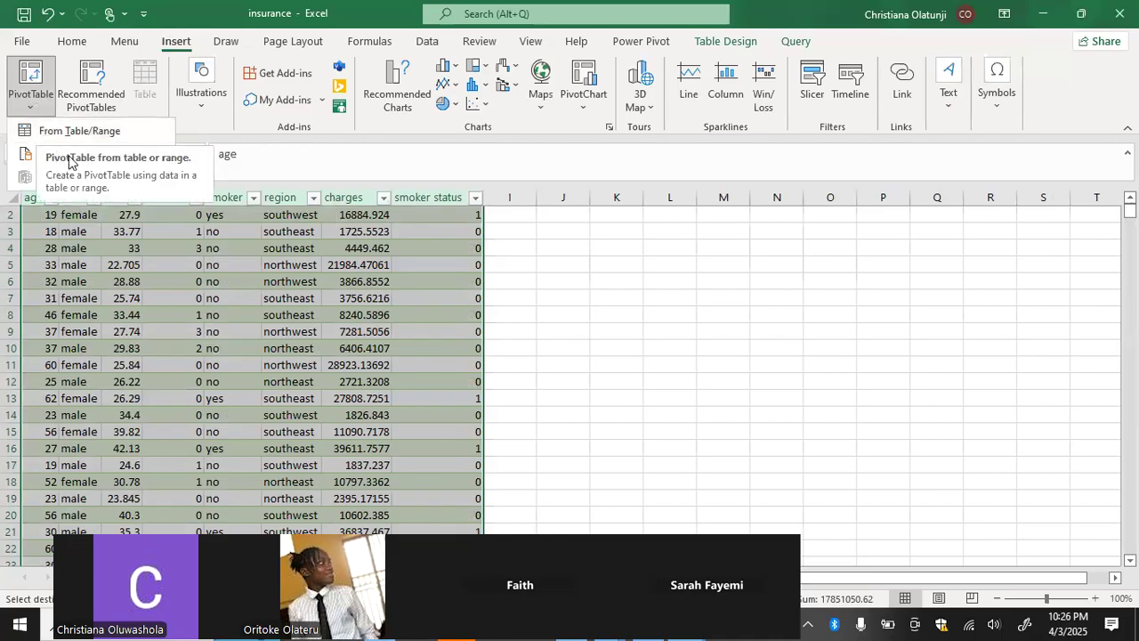
left_click(60, 132)
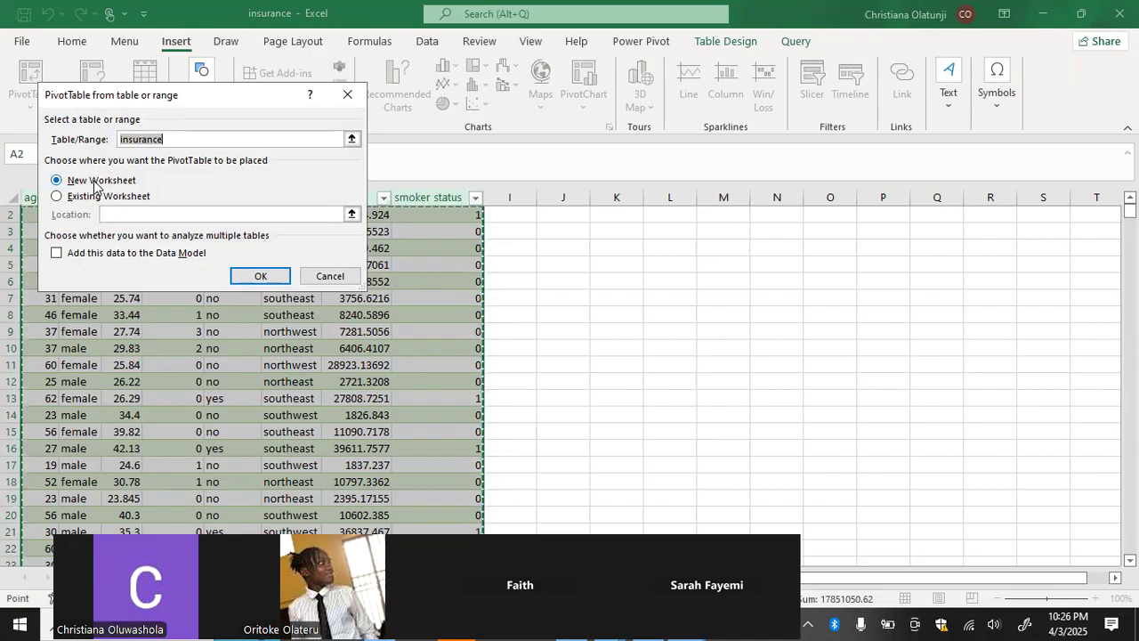
left_click(258, 276)
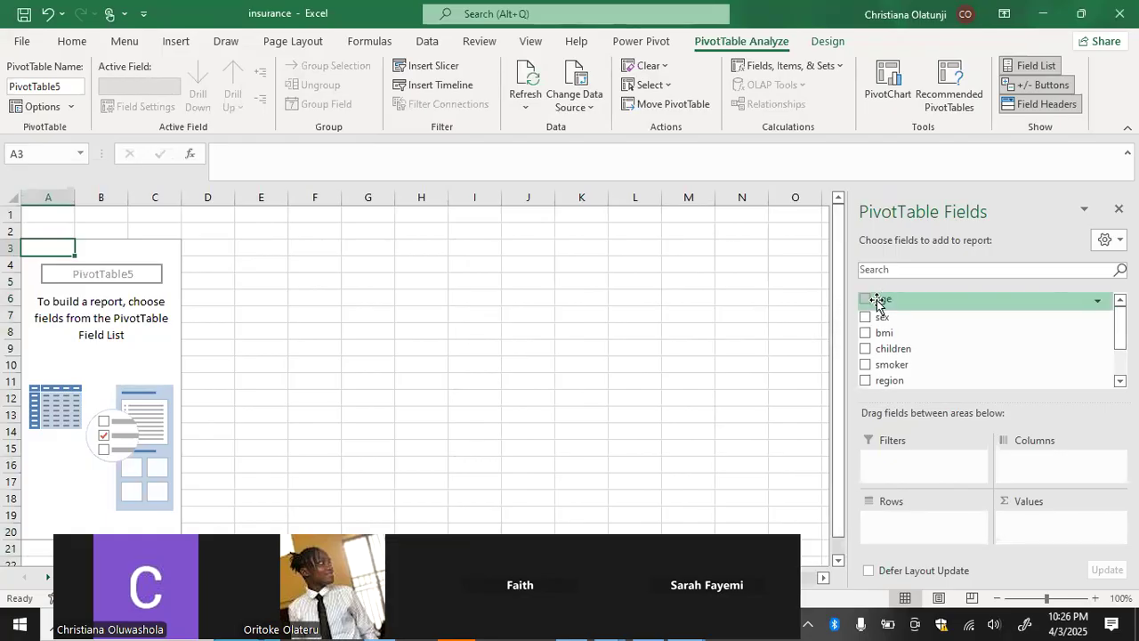
Add the age field to the PivotTable's values and summarize it by Average.
left_click(865, 300)
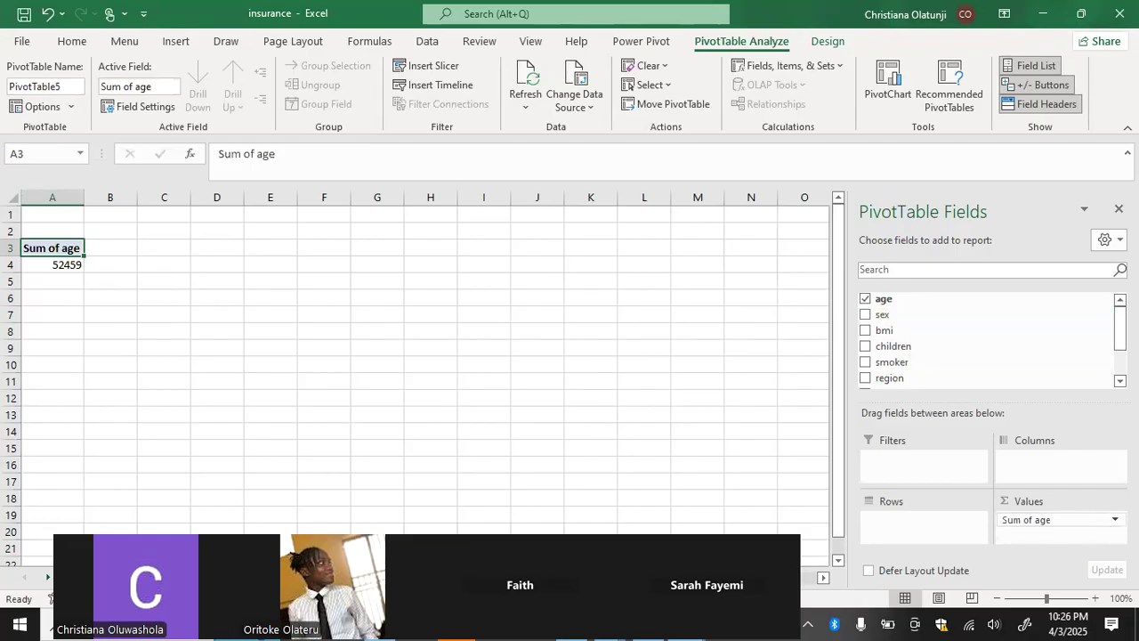
left_click(1116, 519)
left_click(1090, 500)
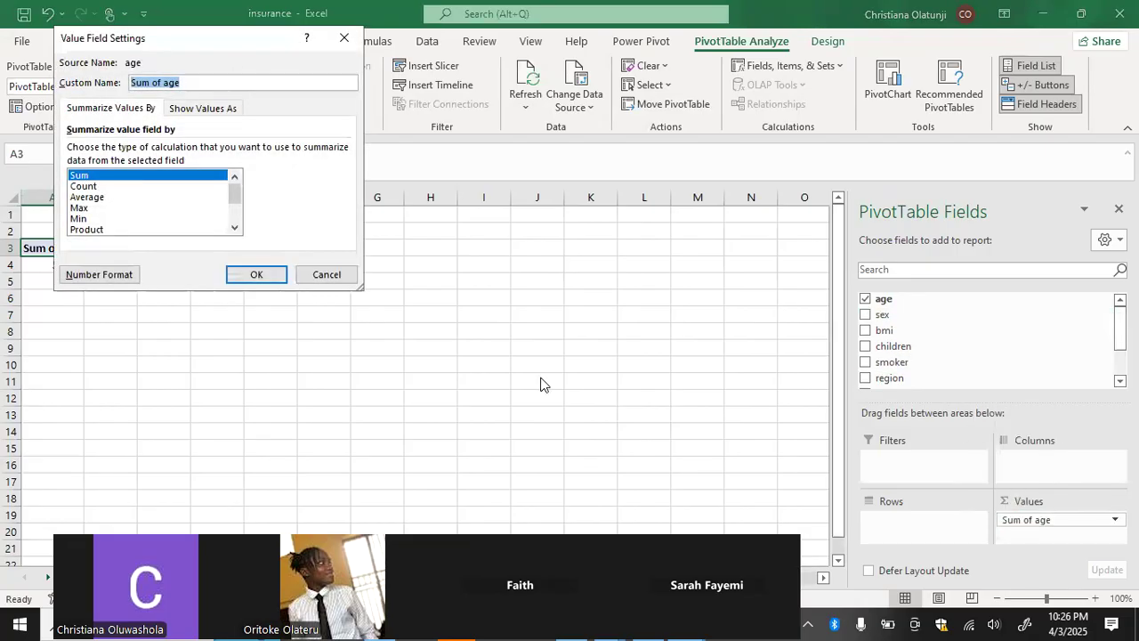
left_click(188, 197)
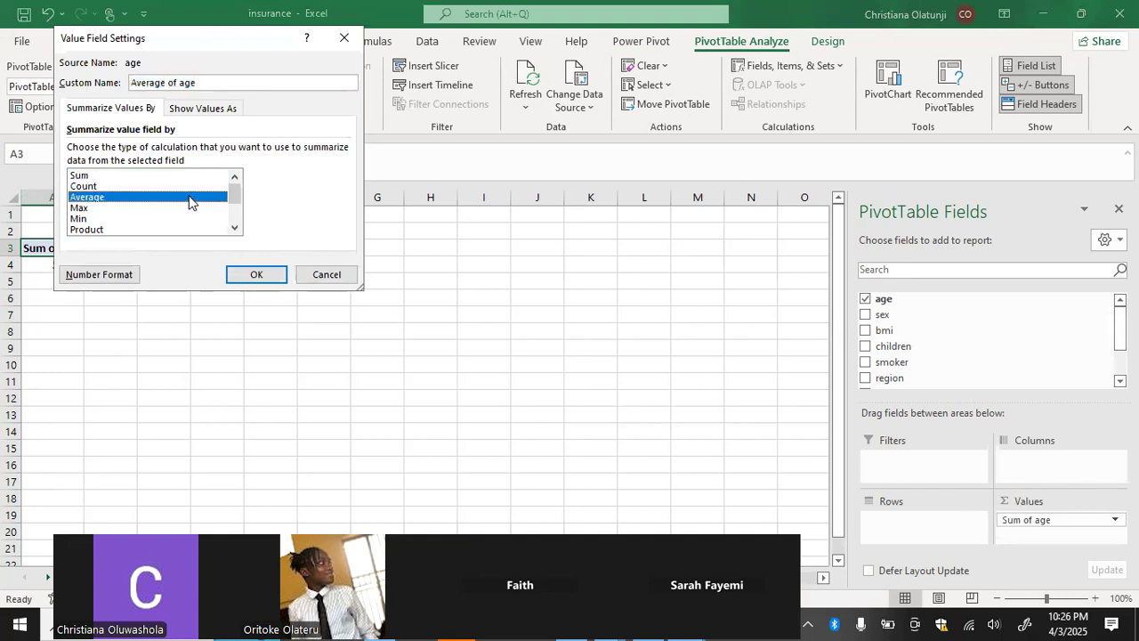
left_click(249, 274)
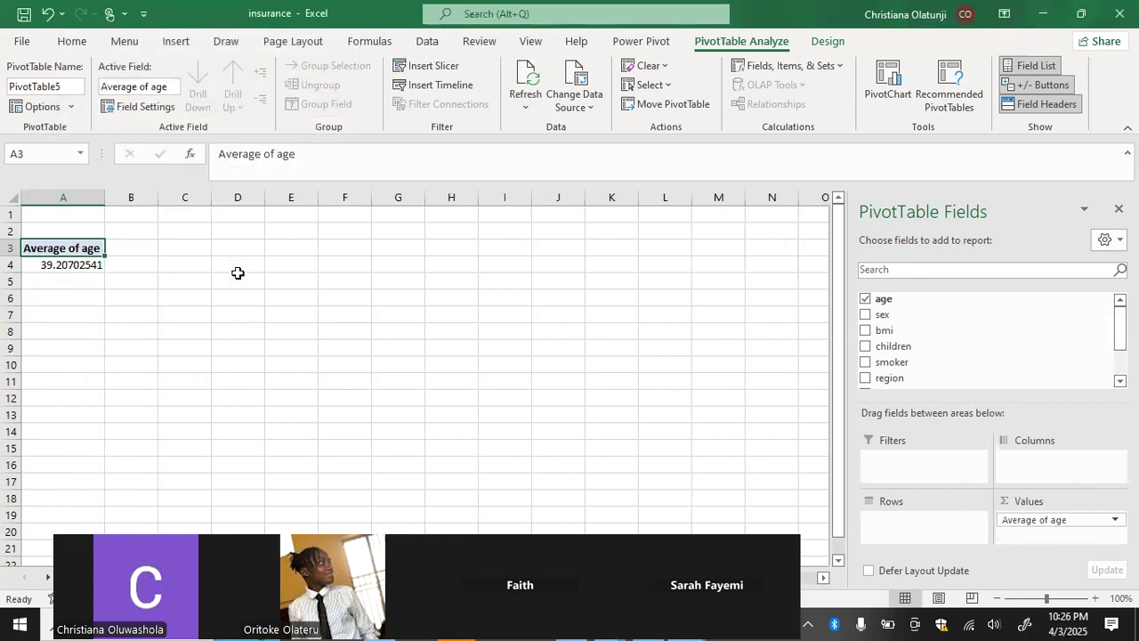
Format the average age value in A4 to show no decimal places.
left_click(81, 262)
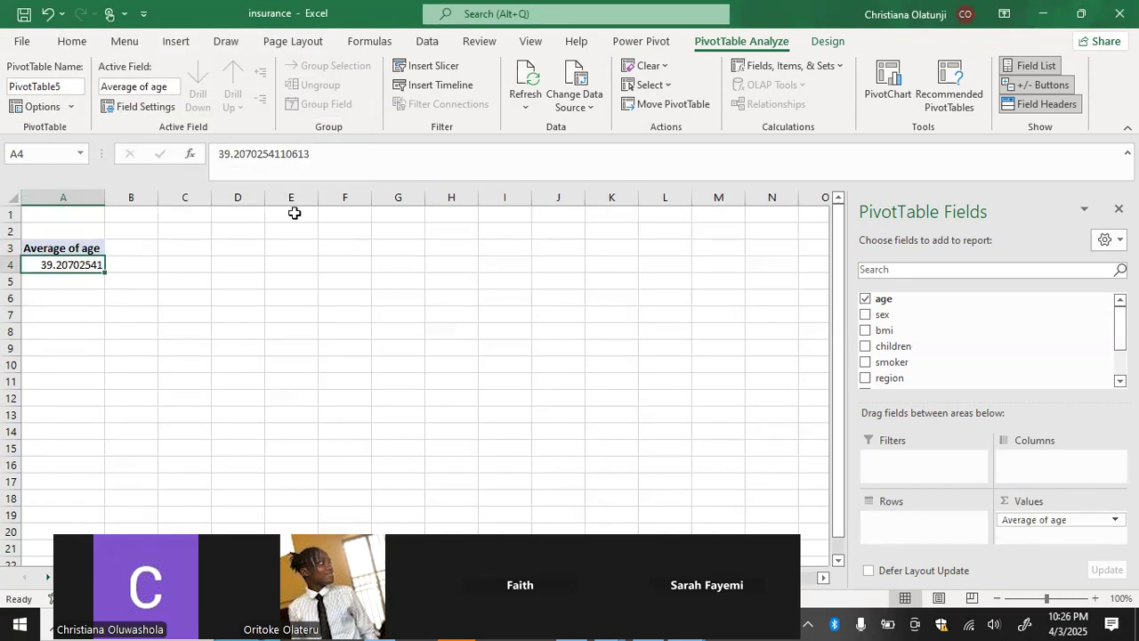
left_click(71, 42)
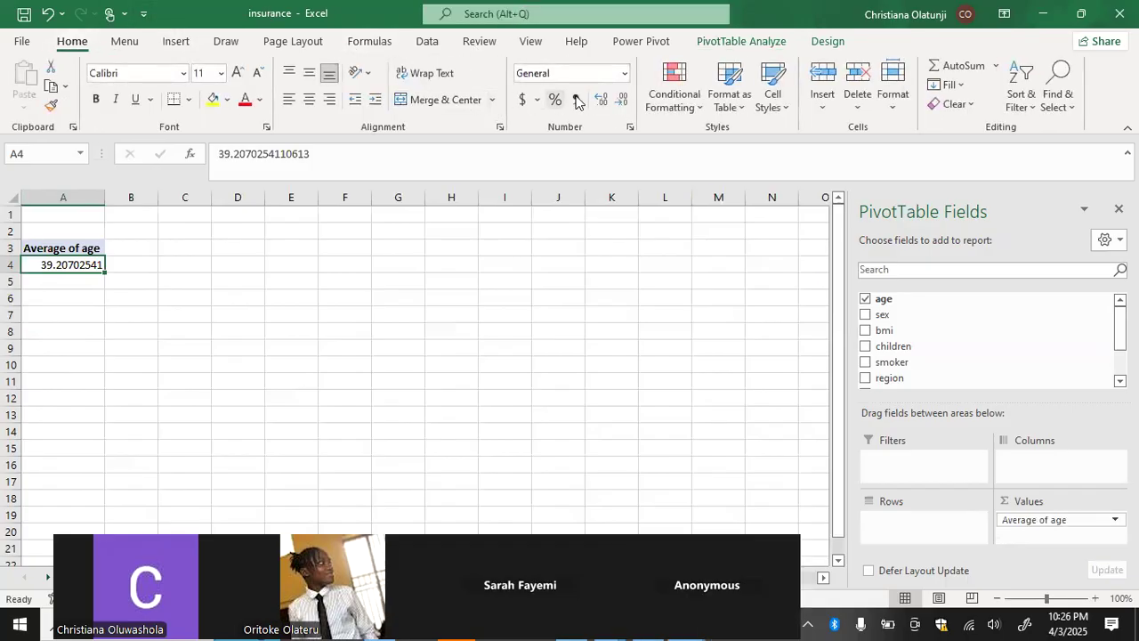
left_click(621, 105)
left_click(621, 105)
left_click(621, 105)
left_click(620, 105)
left_click(620, 104)
left_click(620, 104)
left_click(620, 104)
left_click(620, 105)
left_click(348, 262)
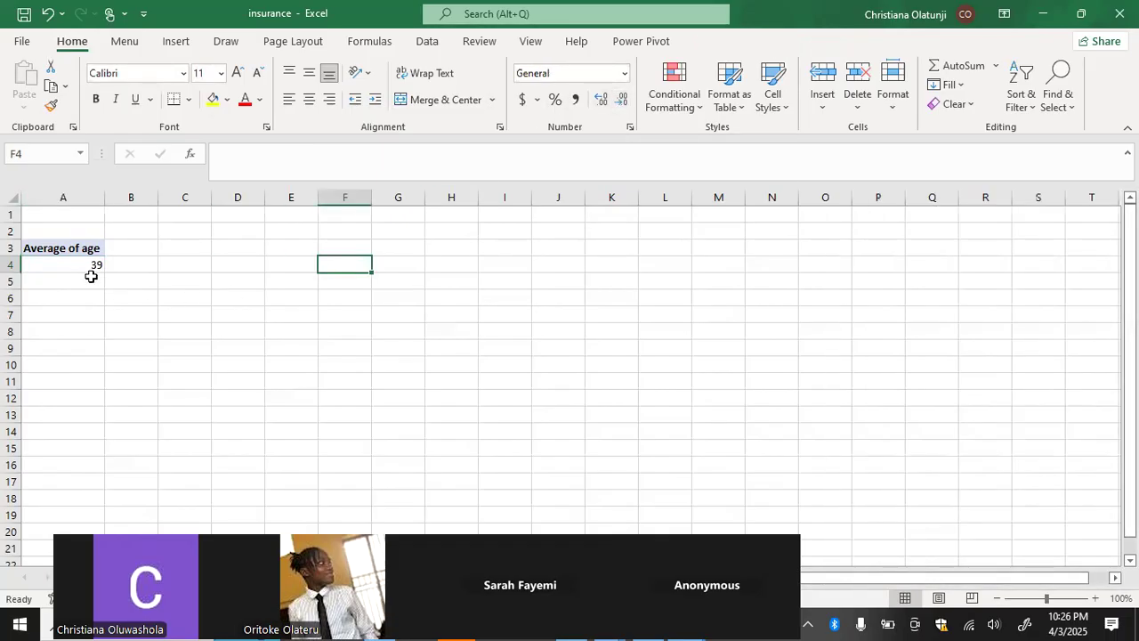
Copy the Average of age PivotTable to cell A9 and remove the age field from the copy.
left_click_drag(68, 250, 71, 264)
key("ctrl+c")
left_click(57, 344)
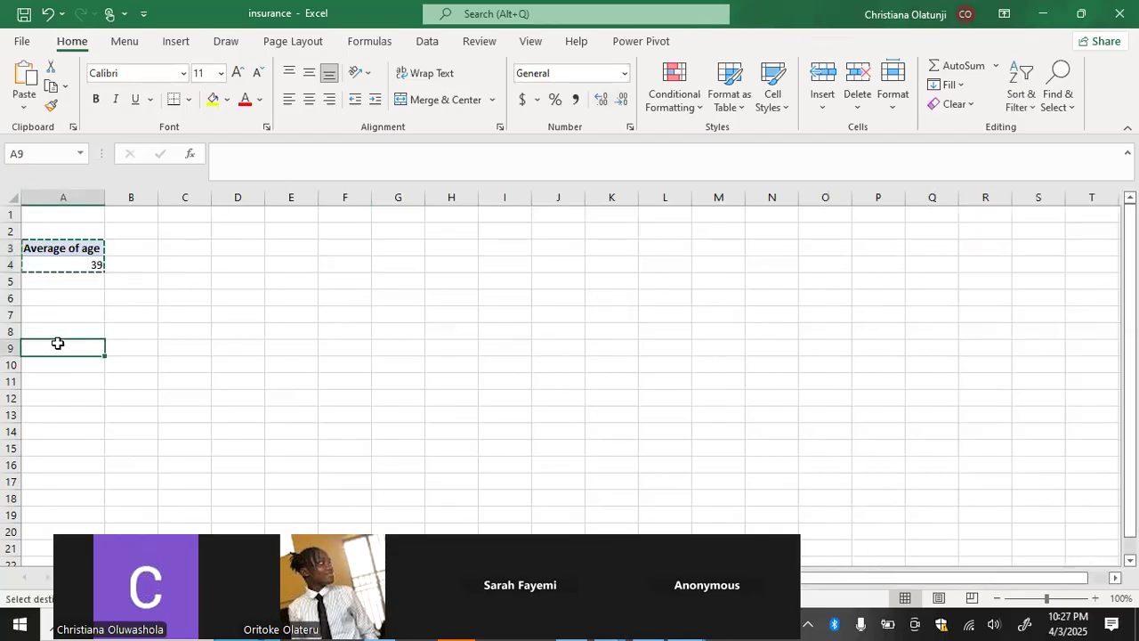
key("ctrl+v")
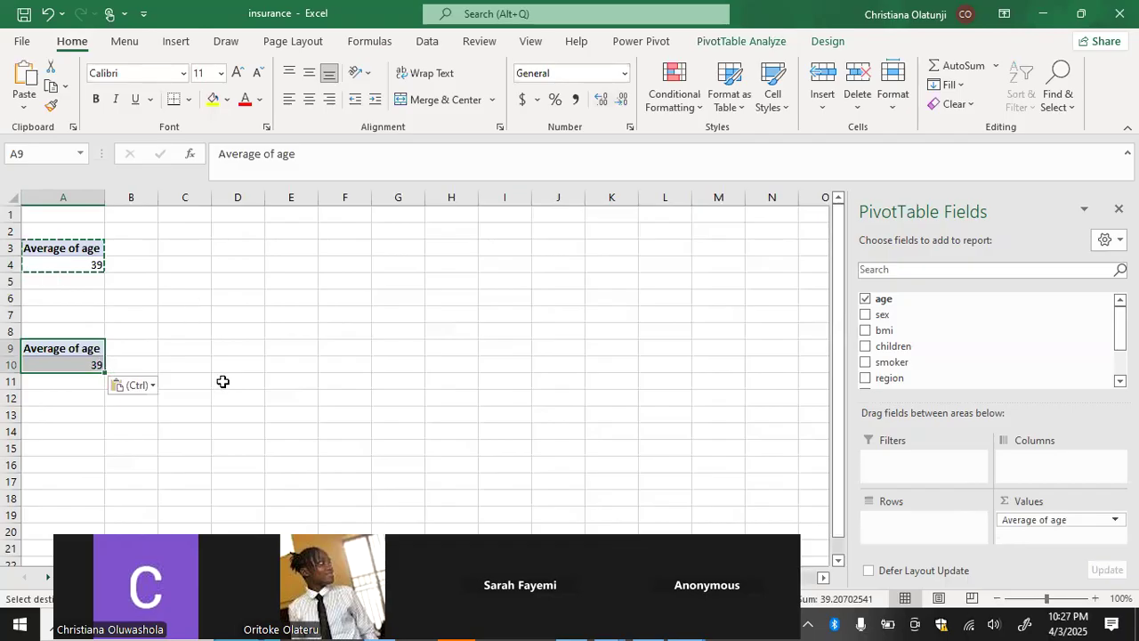
left_click(865, 301)
Try the bmi field and the sex field in the copied PivotTable, and check the sex field's settings.
scroll(871, 341, "down", 1)
scroll(871, 341, "down", 1)
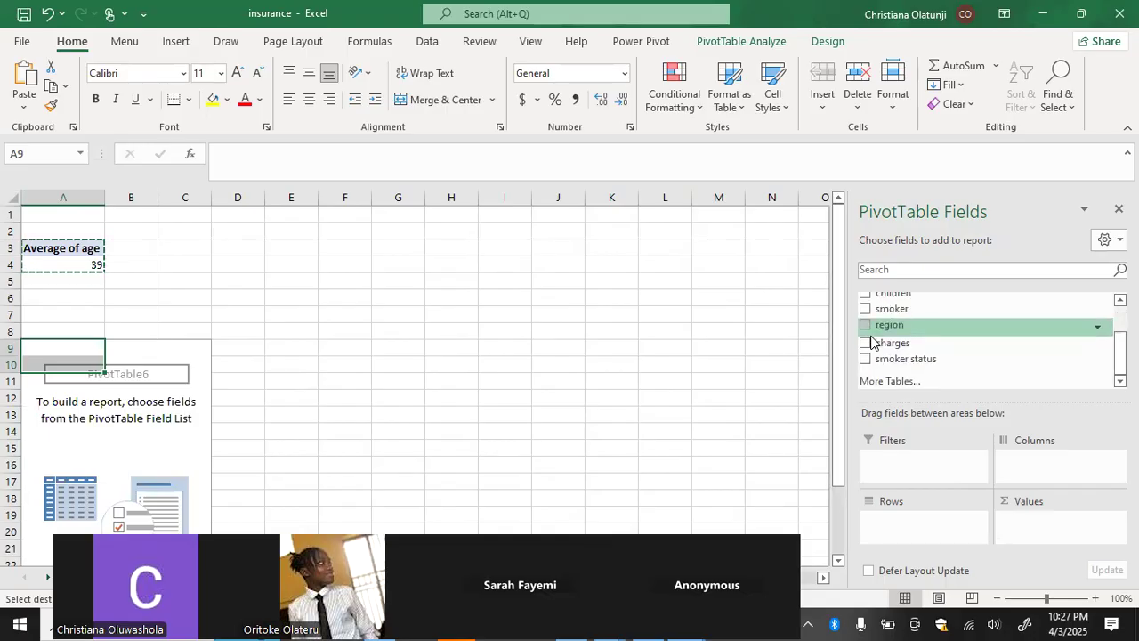
scroll(872, 343, "up", 1)
scroll(872, 343, "up", 1)
scroll(871, 343, "up", 1)
left_click(865, 332)
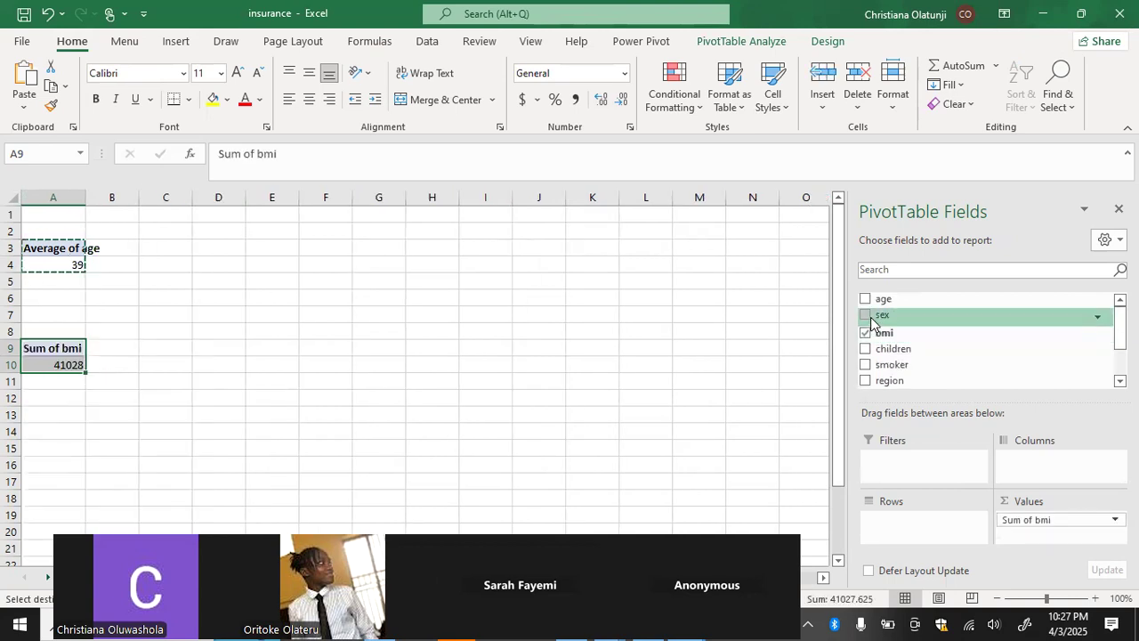
left_click(865, 331)
left_click(865, 315)
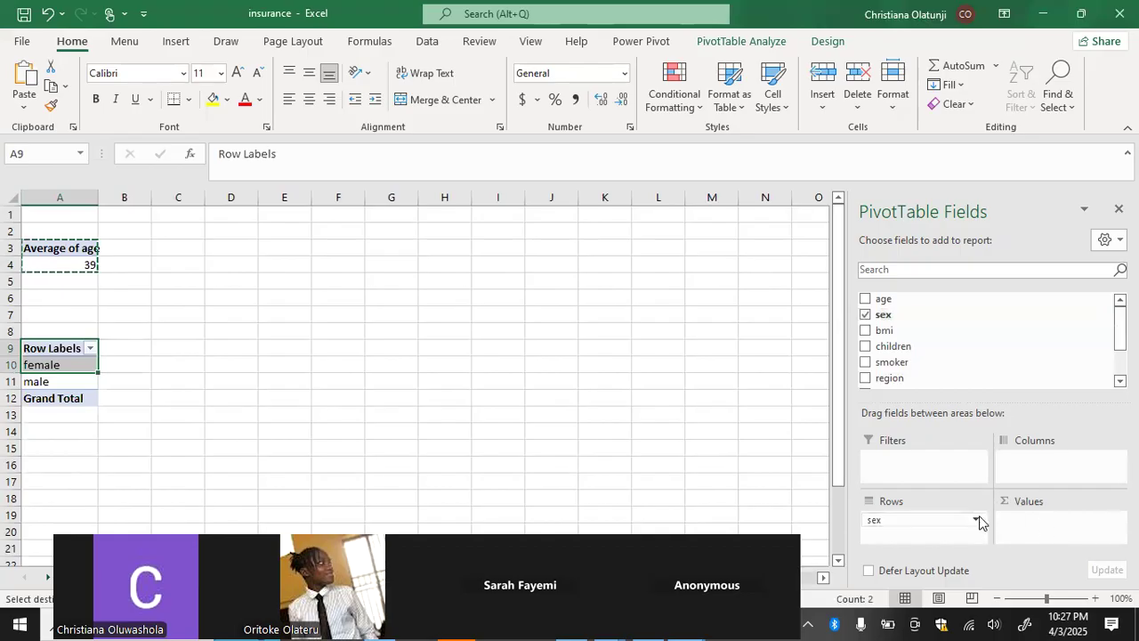
left_click(976, 520)
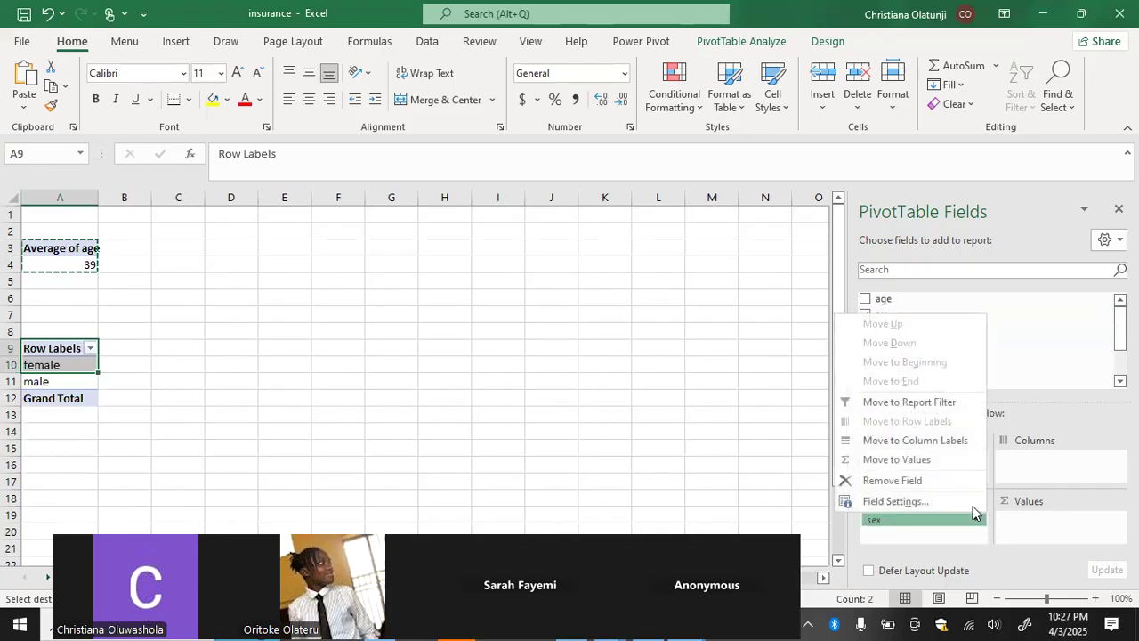
left_click(966, 501)
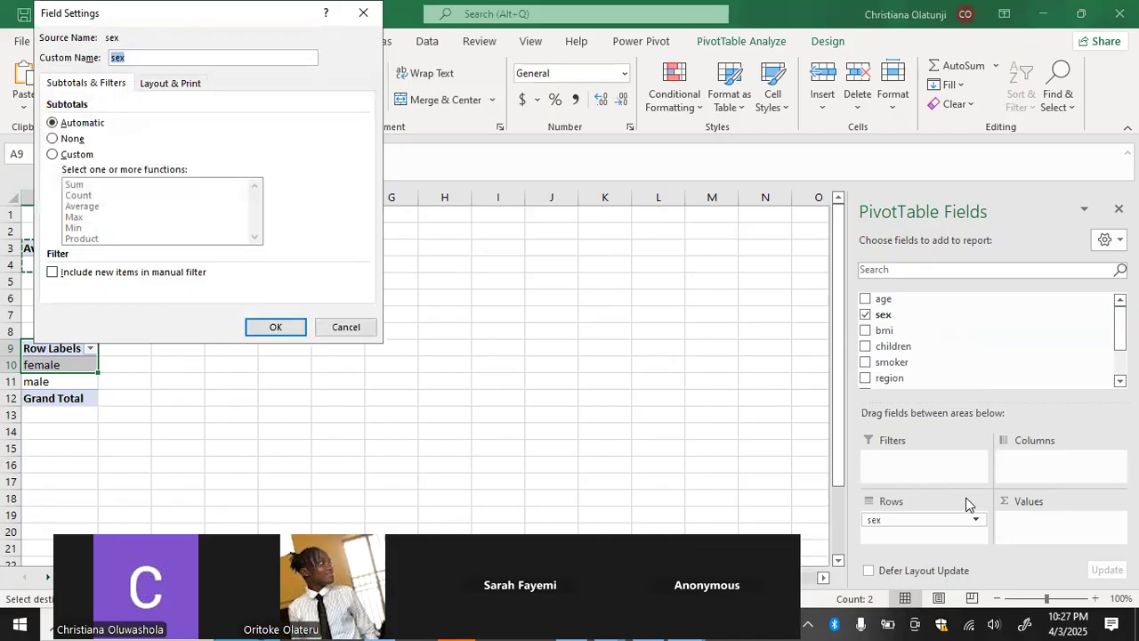
left_click(362, 13)
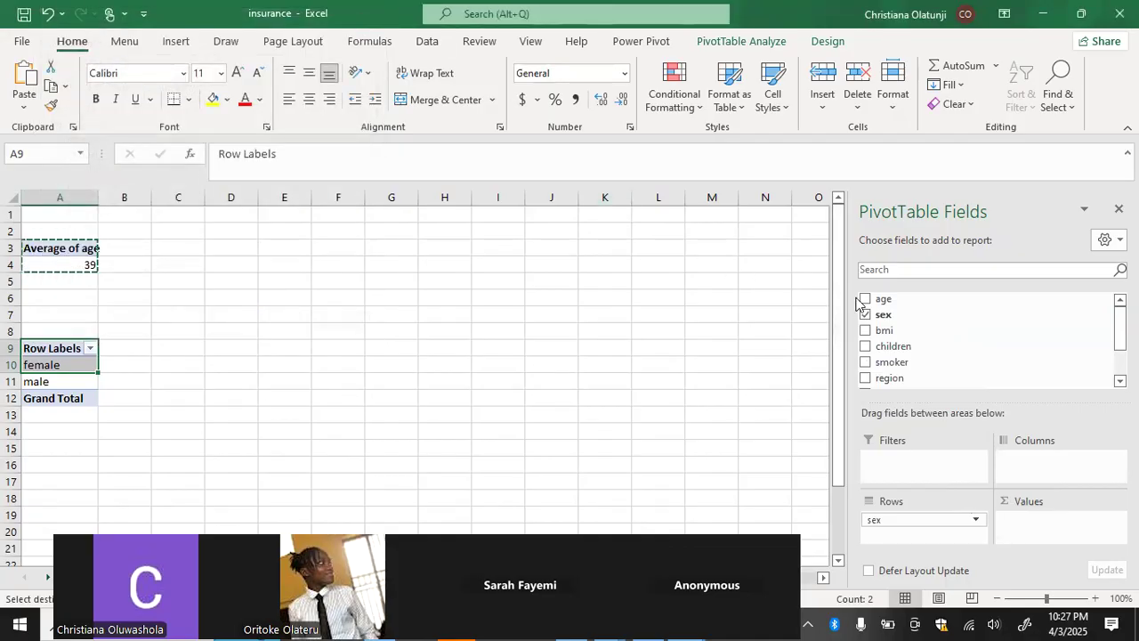
Replace the sex field with age in the PivotTable at A9 and summarize age by Count.
left_click(865, 300)
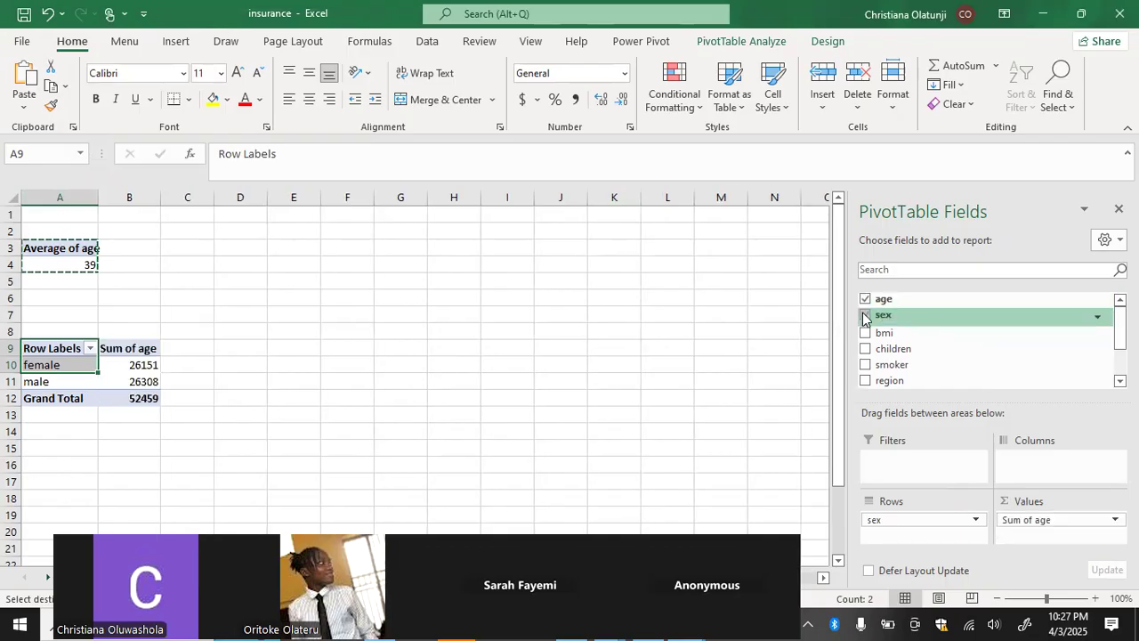
left_click(863, 313)
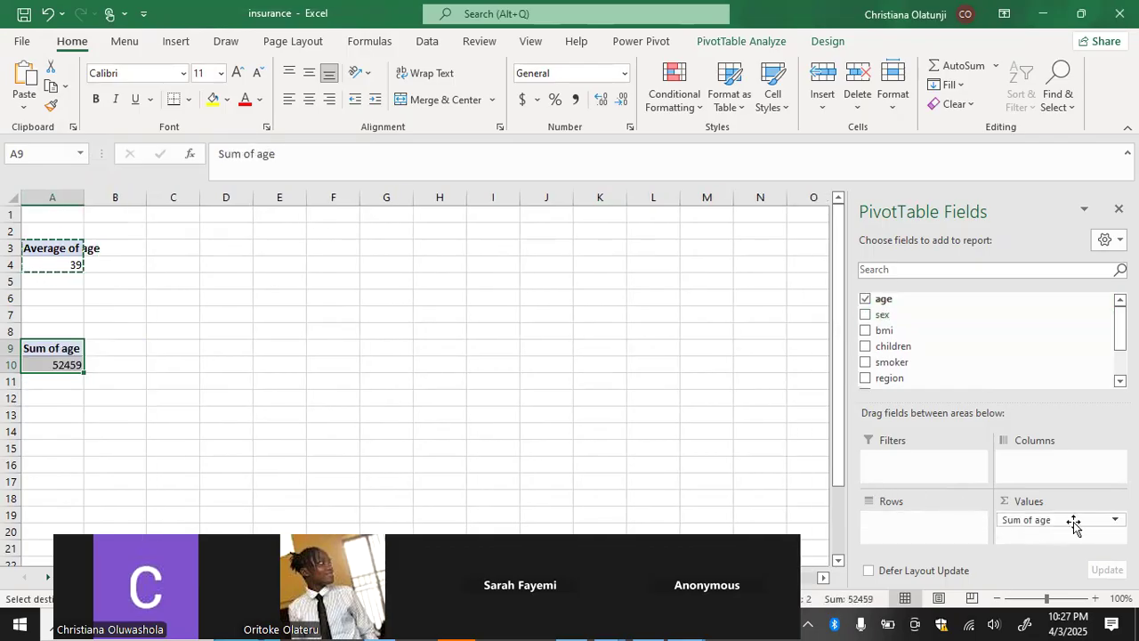
left_click(1113, 520)
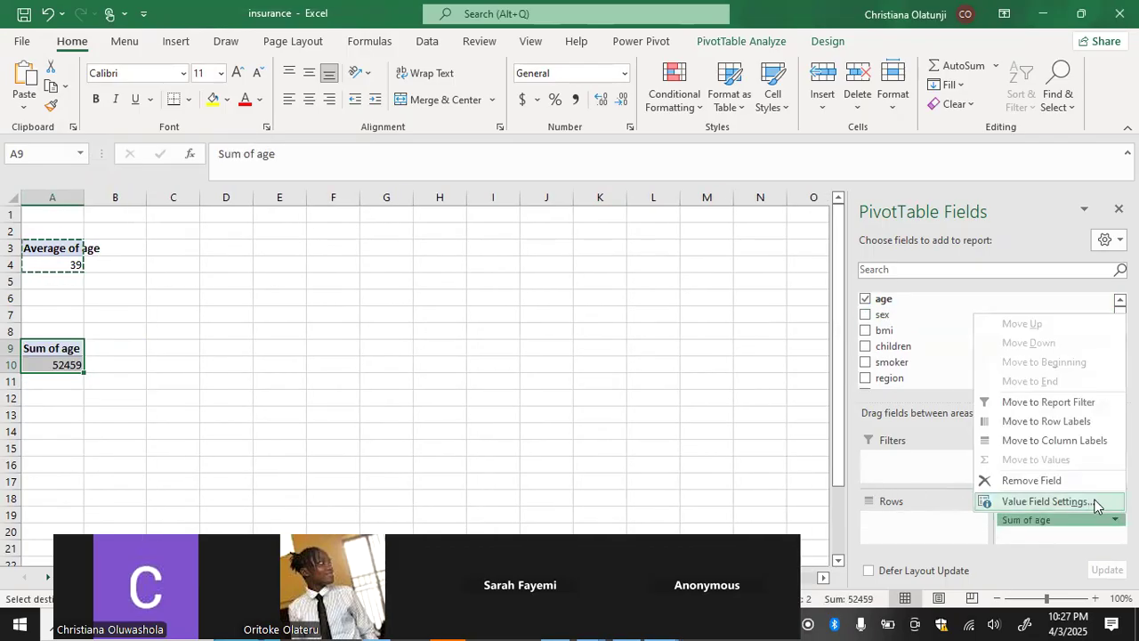
left_click(1100, 504)
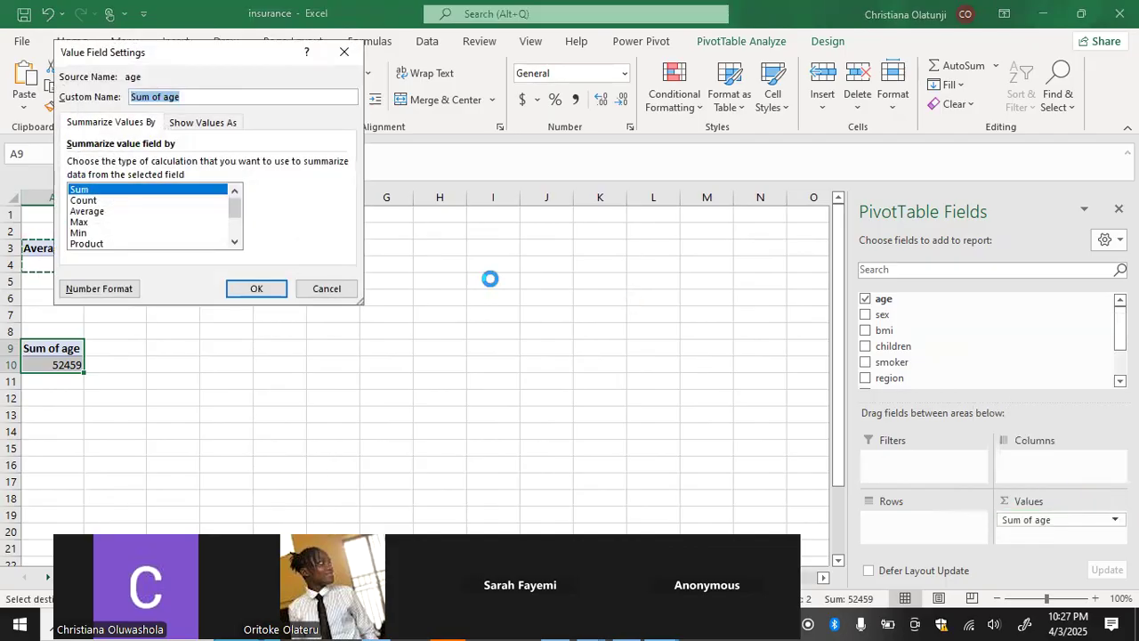
left_click(214, 202)
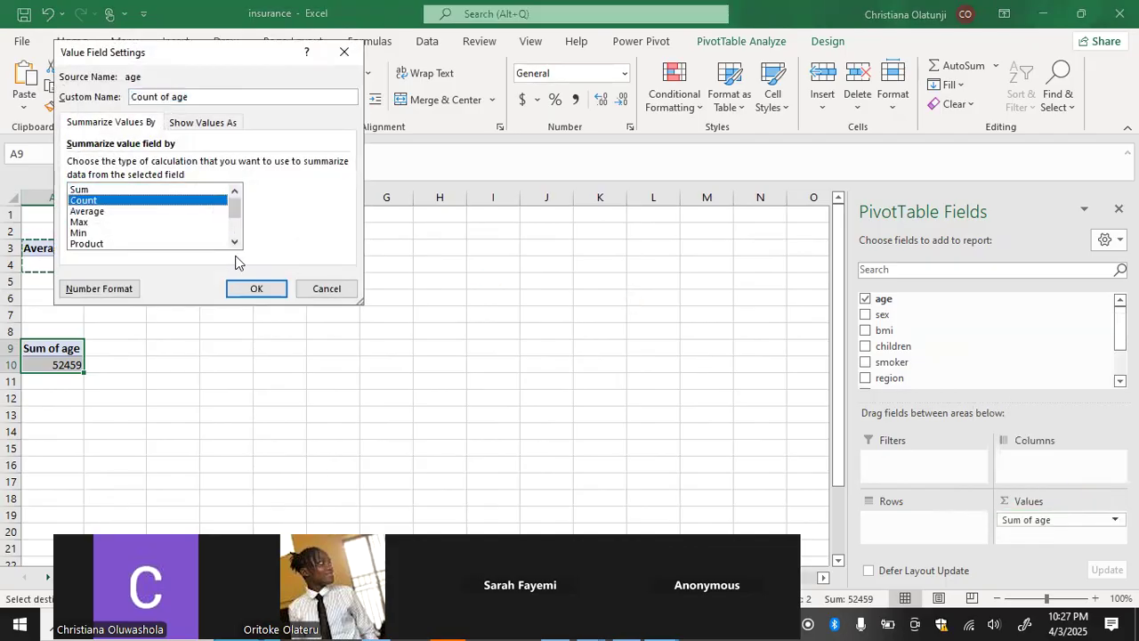
left_click(247, 289)
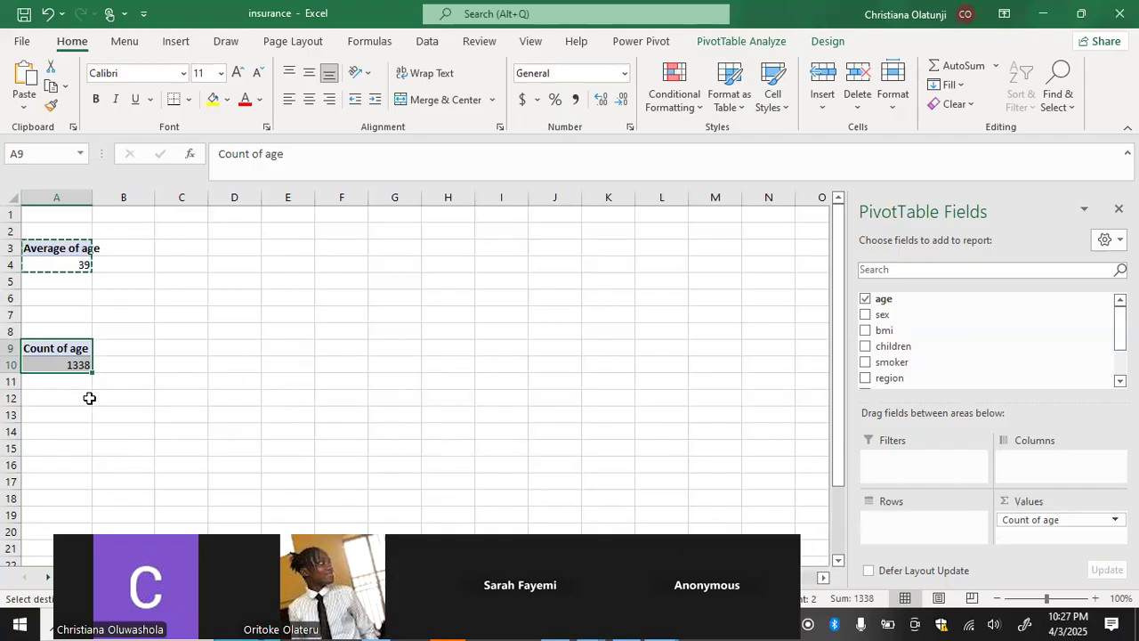
Paste another copy of the Average of age PivotTable at A13 and remove its age field.
left_click(70, 421)
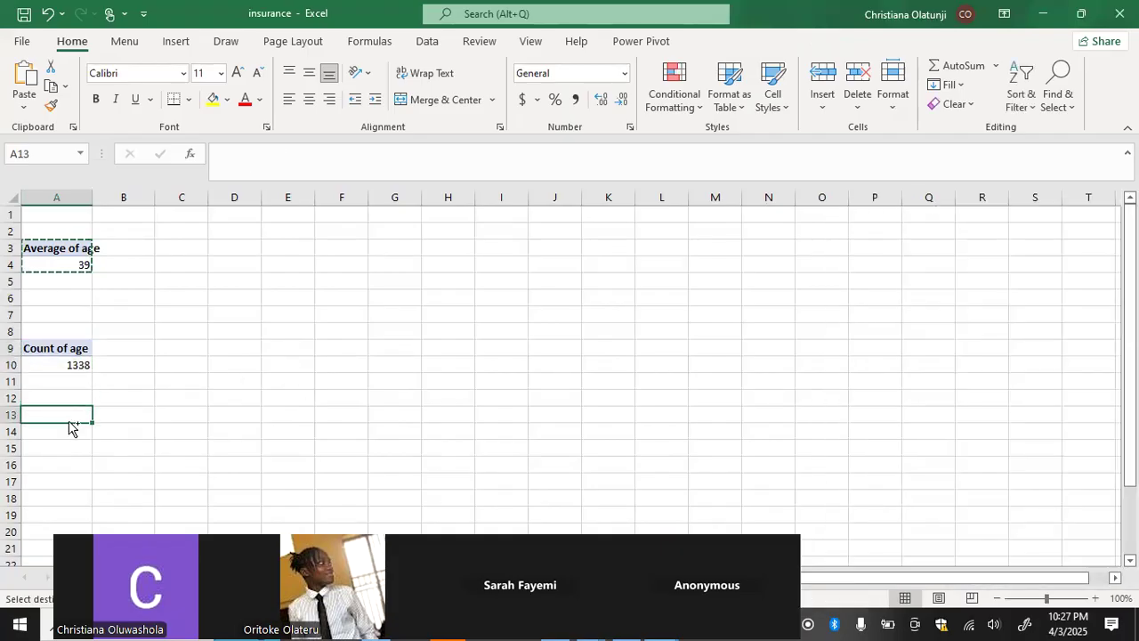
key("ctrl+v")
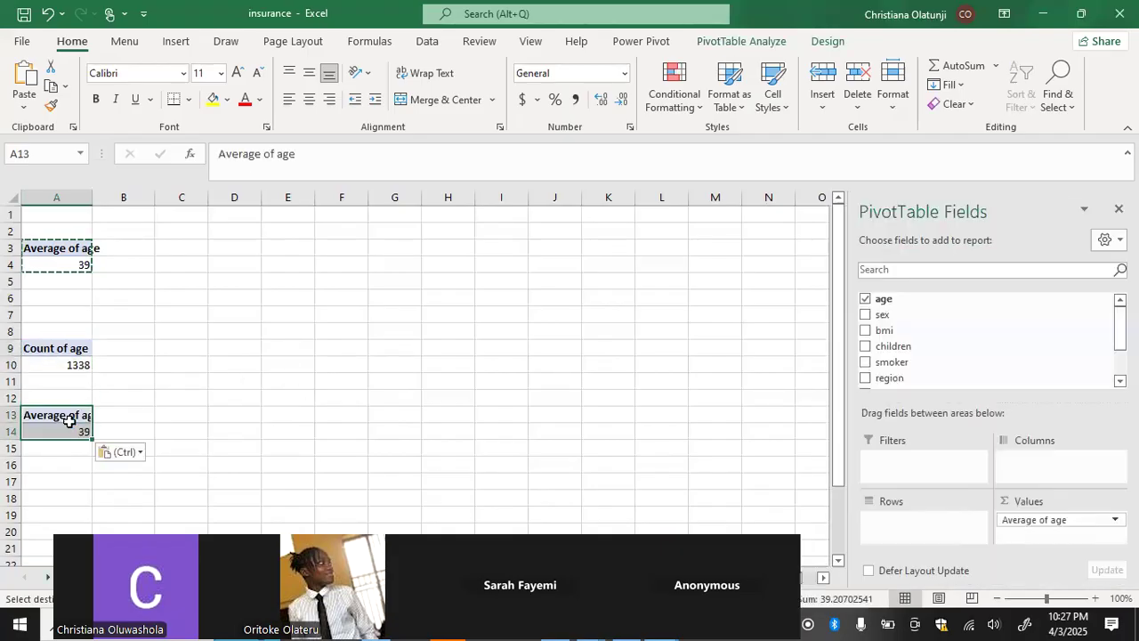
left_click(867, 300)
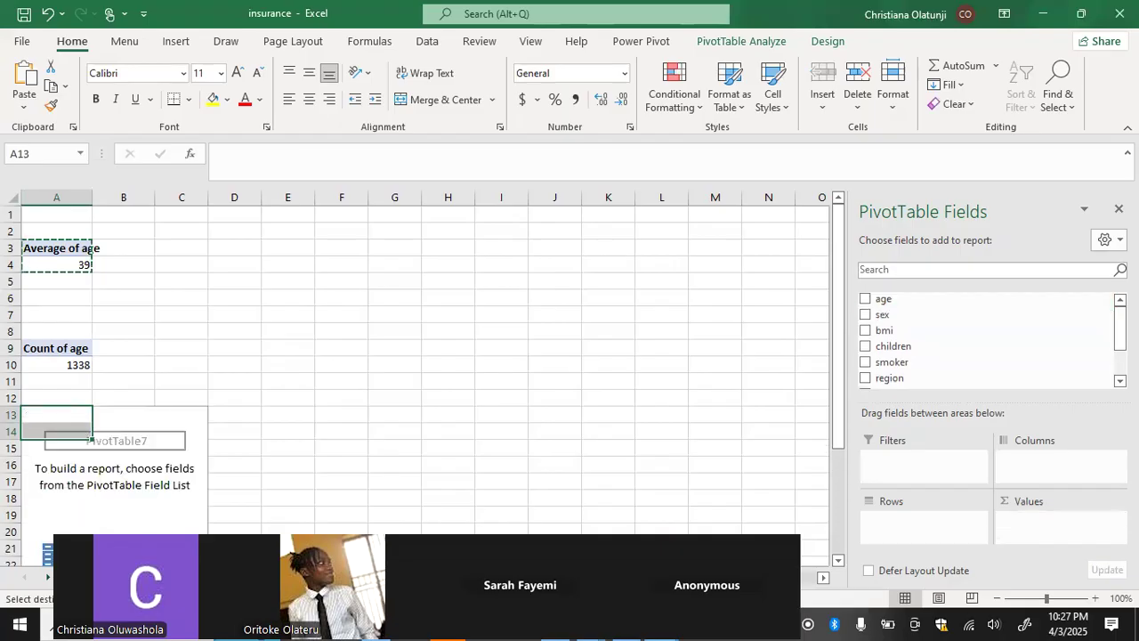
left_click(371, 497)
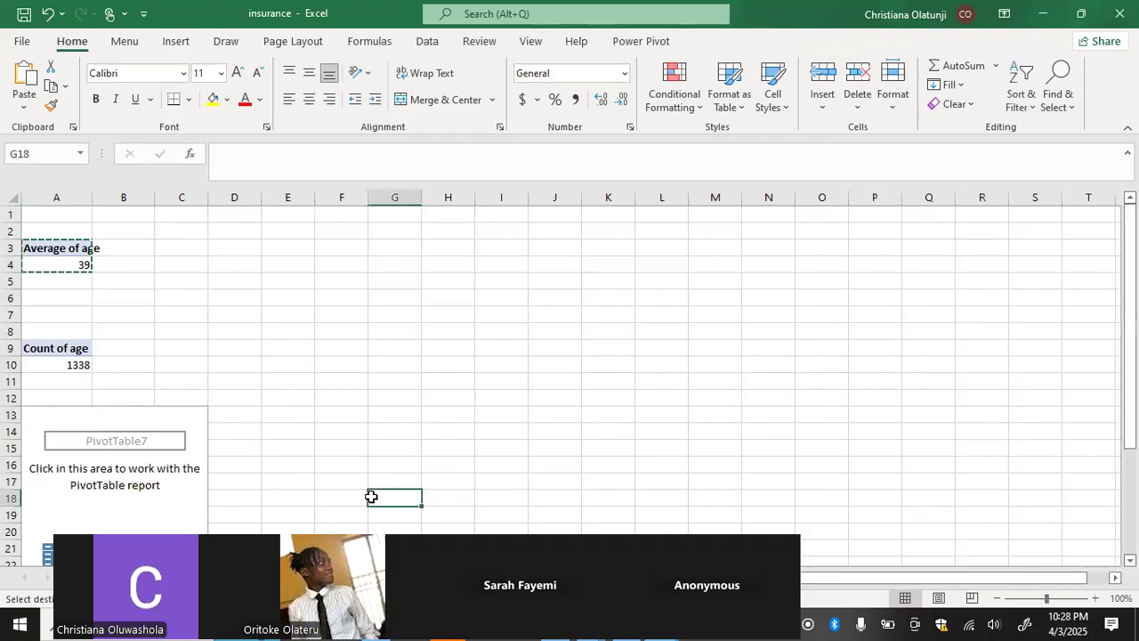
Examine the column headers of the insurance data table, from age through smoker status.
key("ctrl+Page_Down")
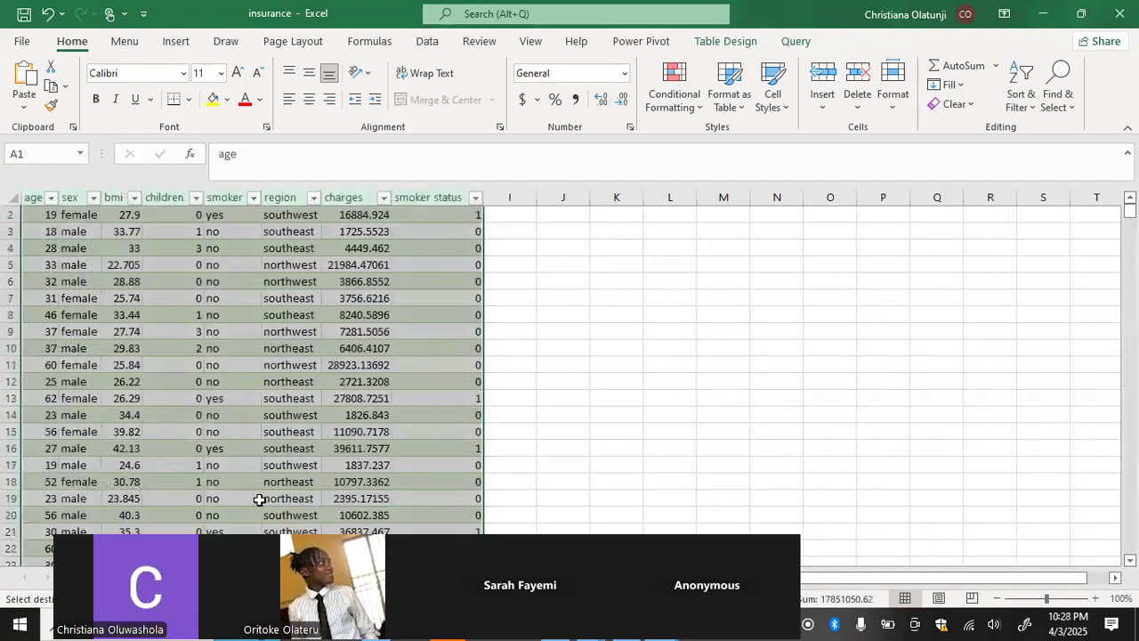
left_click(258, 498)
key("ctrl+Up")
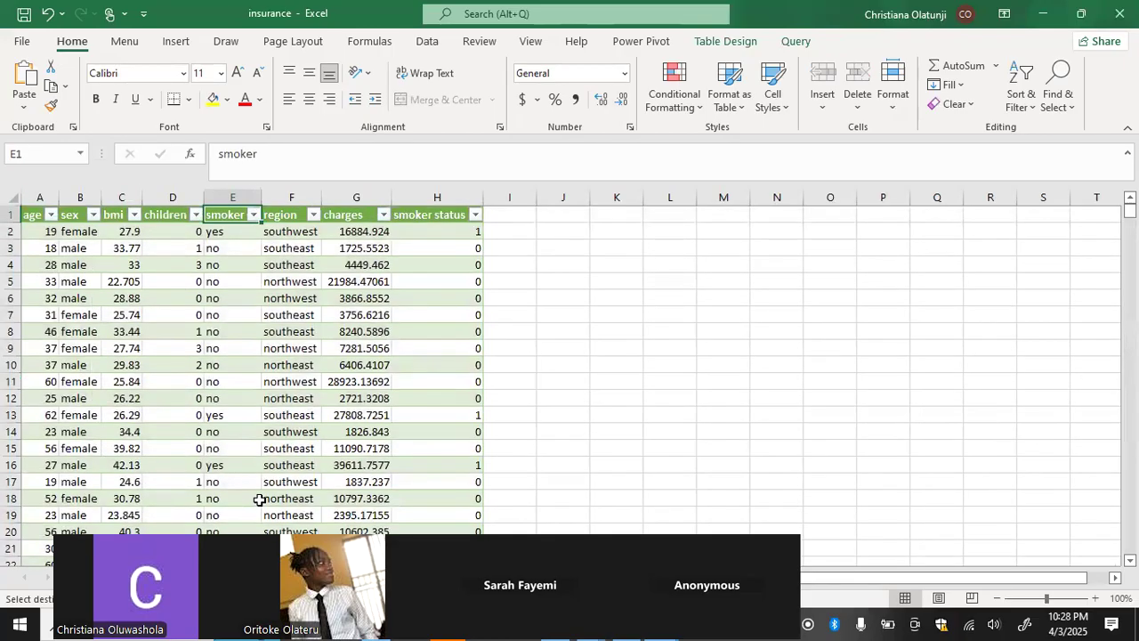
left_click(34, 213)
key("Right")
key("Right")
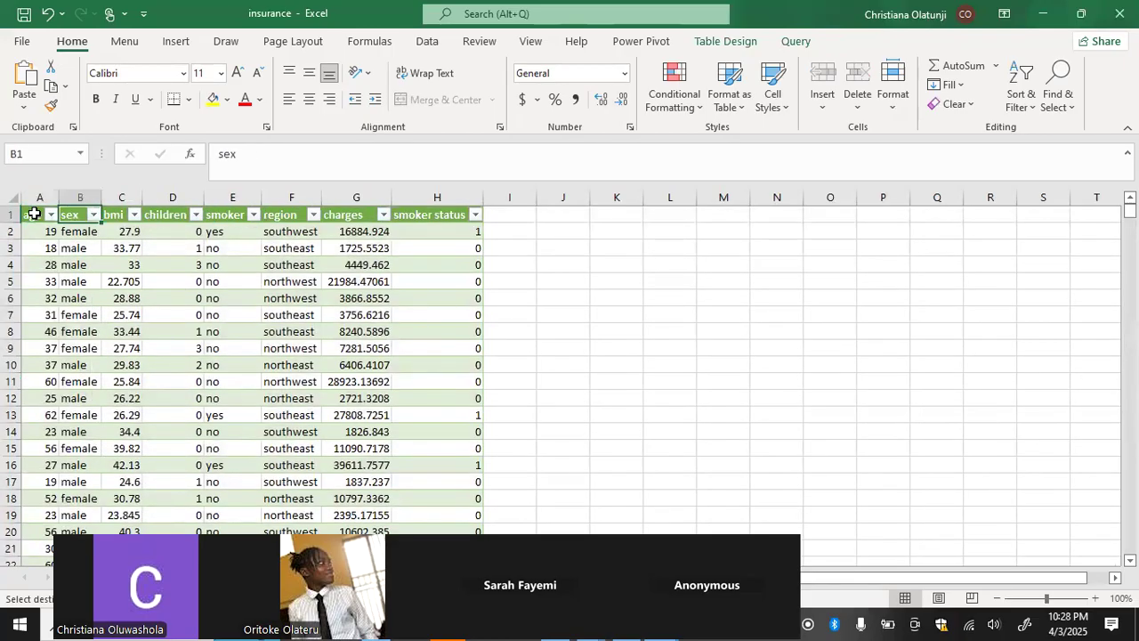
key("Right")
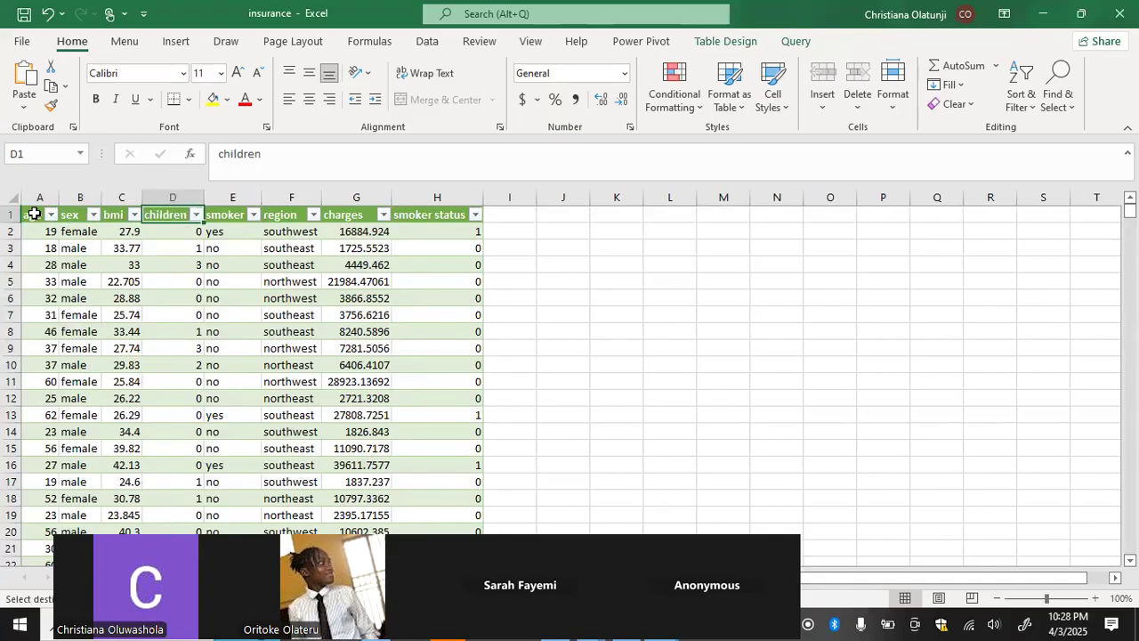
key("Left")
key("Right")
key("Right")
key("Right")
key("Right")
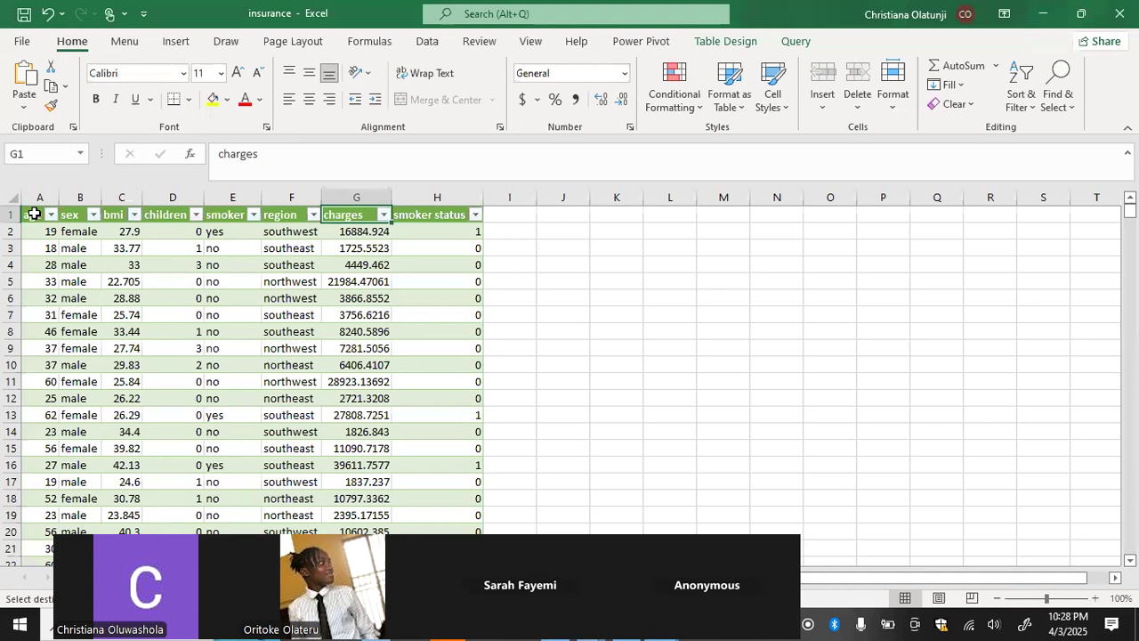
key("Right")
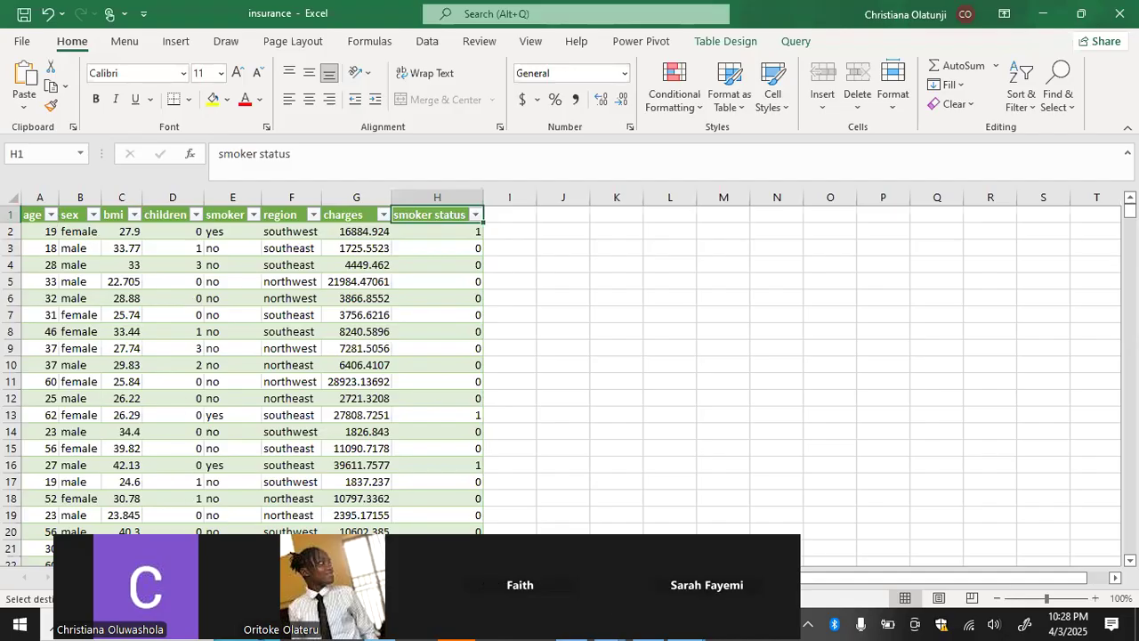
Build the PivotTable at A13 with region as rows and the count of smoker as values.
left_click(160, 577)
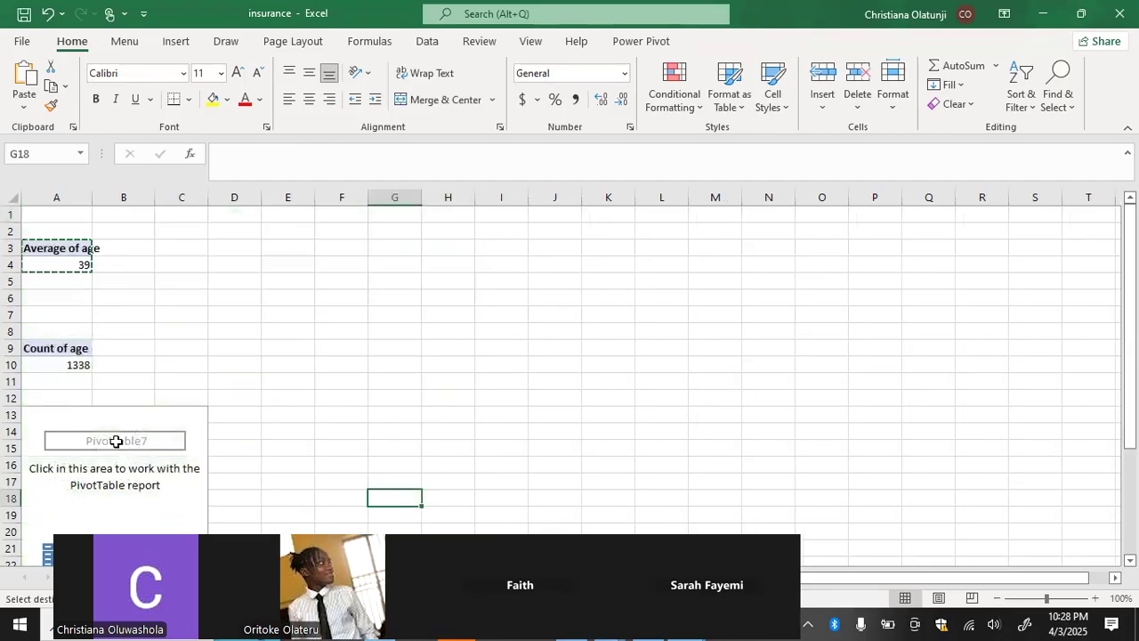
left_click(68, 415)
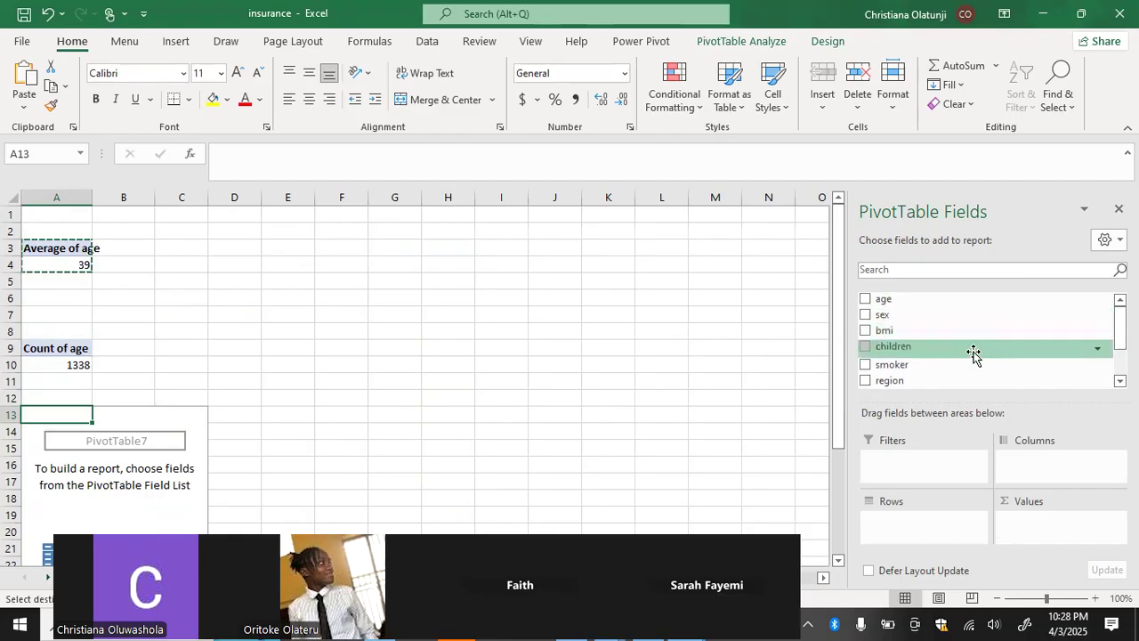
scroll(979, 338, "down", 1)
scroll(979, 338, "up", 1)
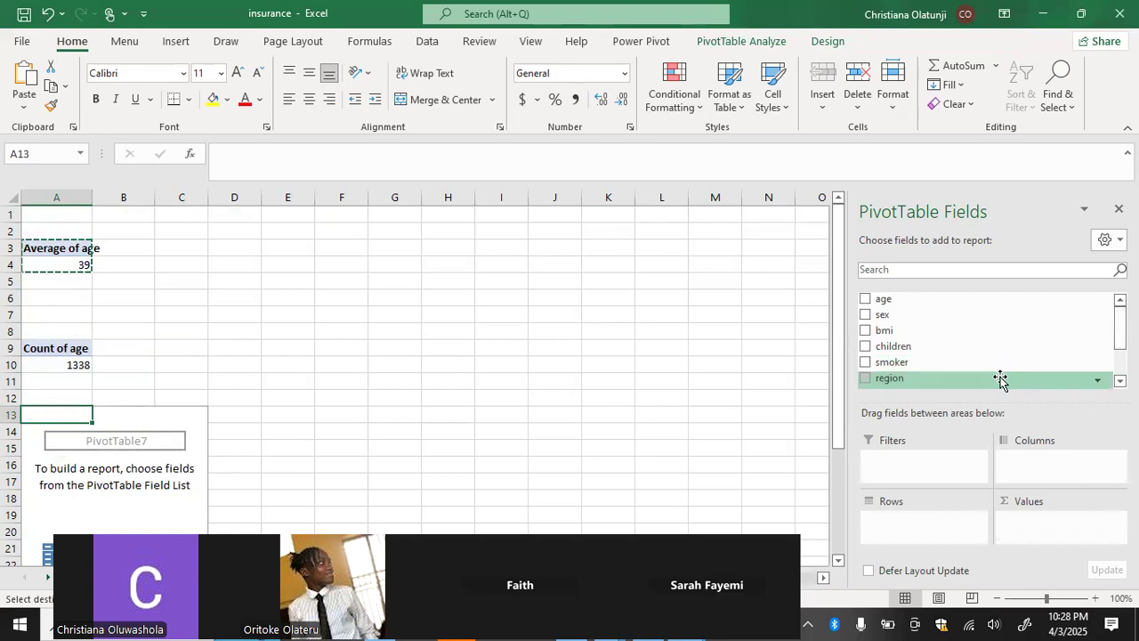
left_click(865, 363)
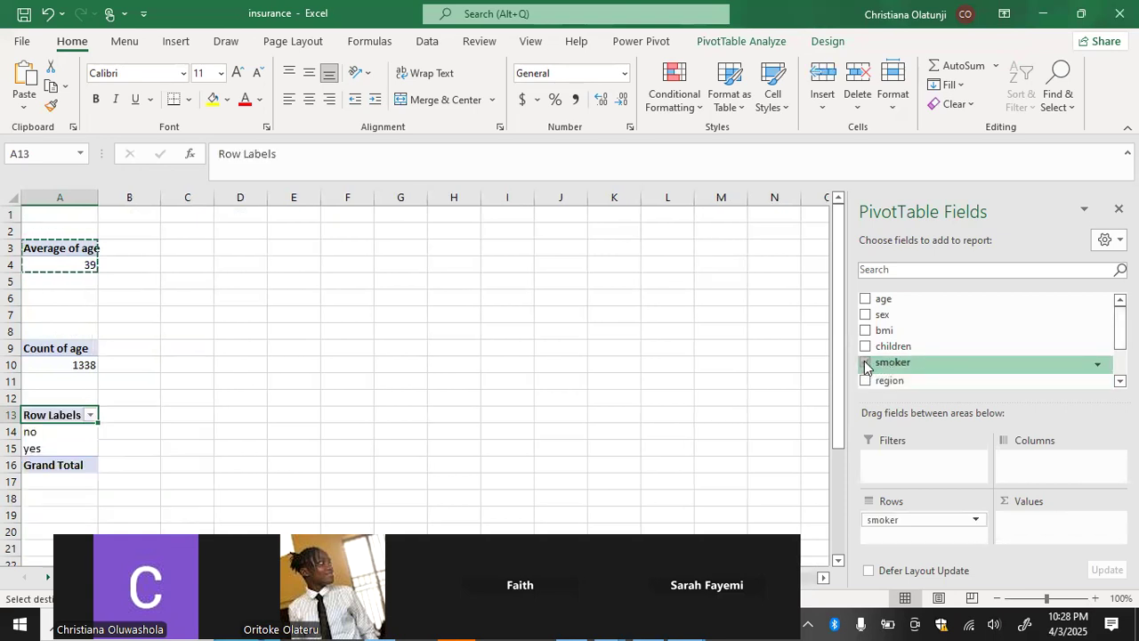
left_click(865, 380)
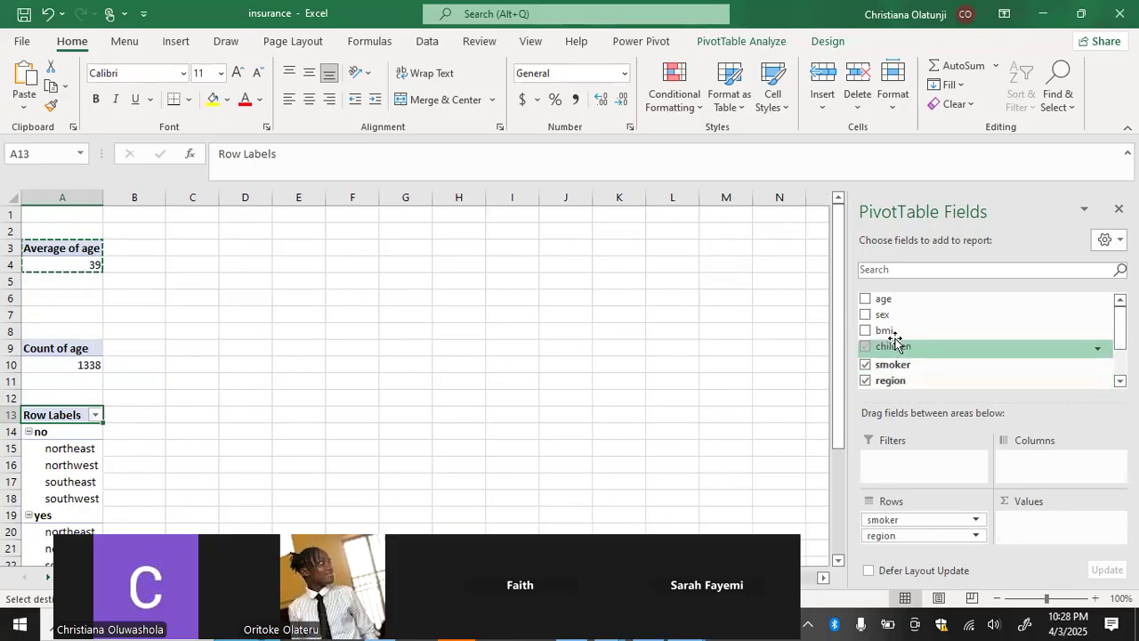
scroll(896, 331, "down", 2)
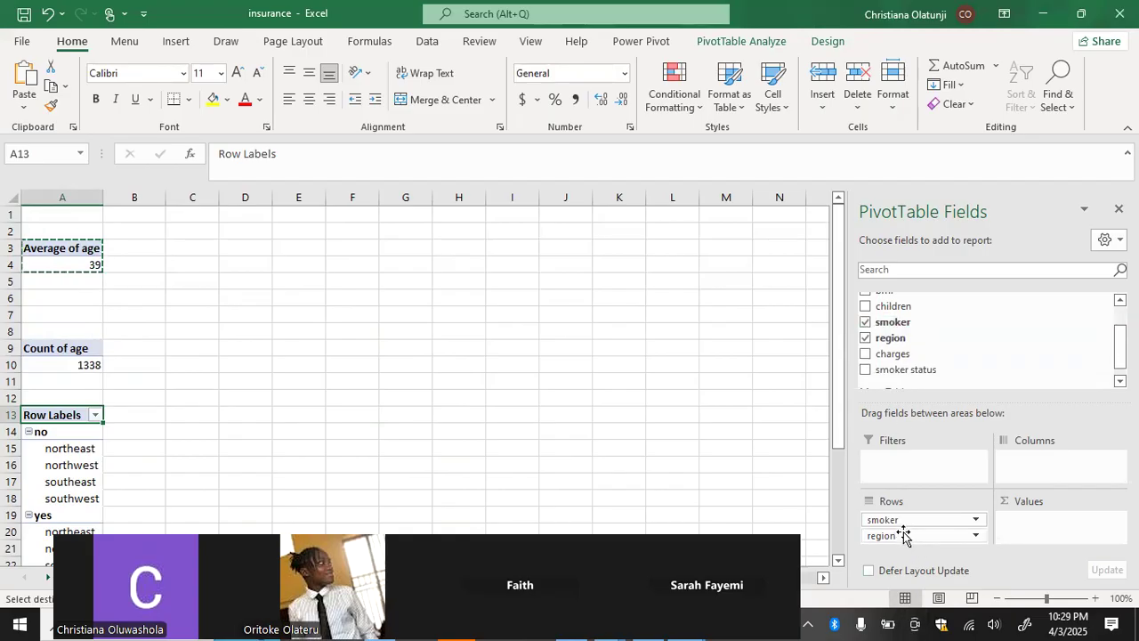
left_click_drag(904, 521, 1022, 525)
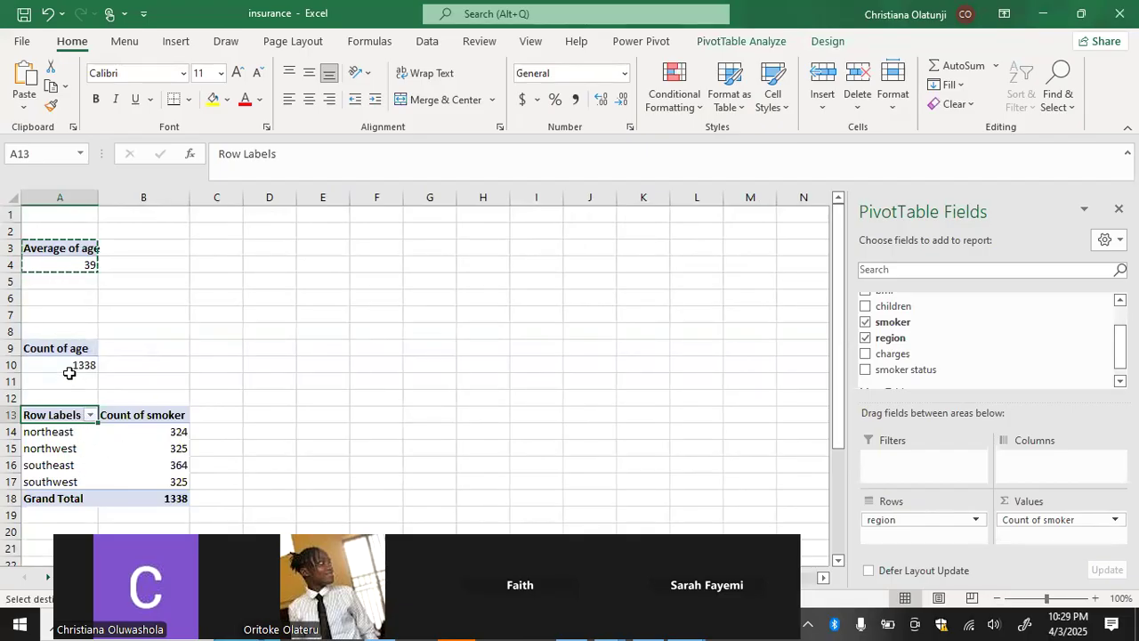
Compare the Count of age value in A10 with the grand total of the region PivotTable.
mouse_move(63, 367)
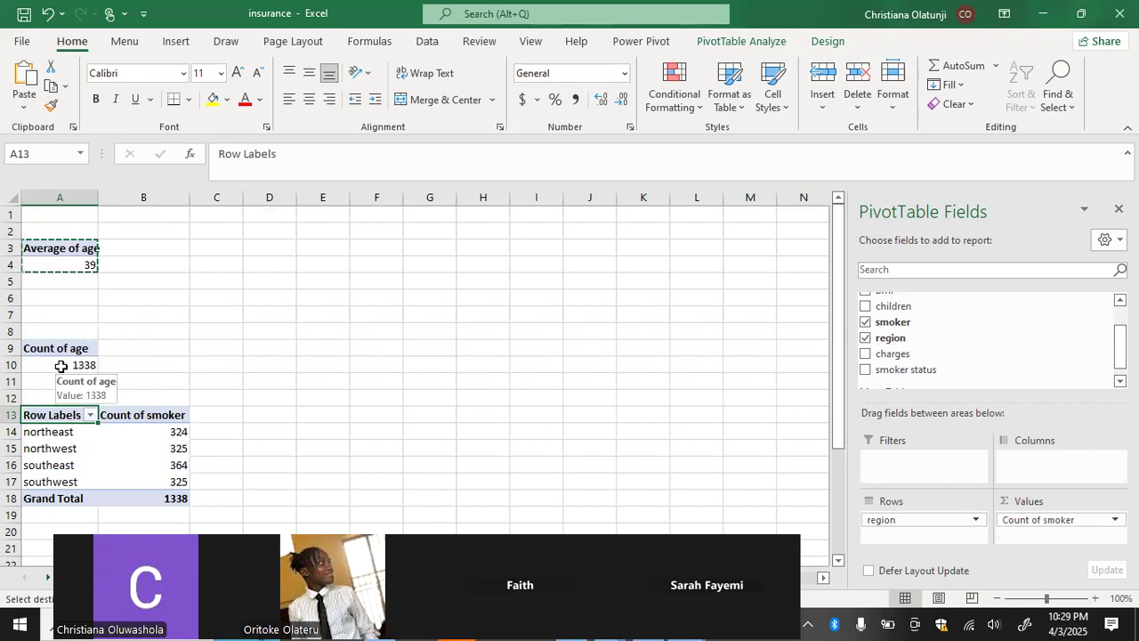
left_click(58, 366)
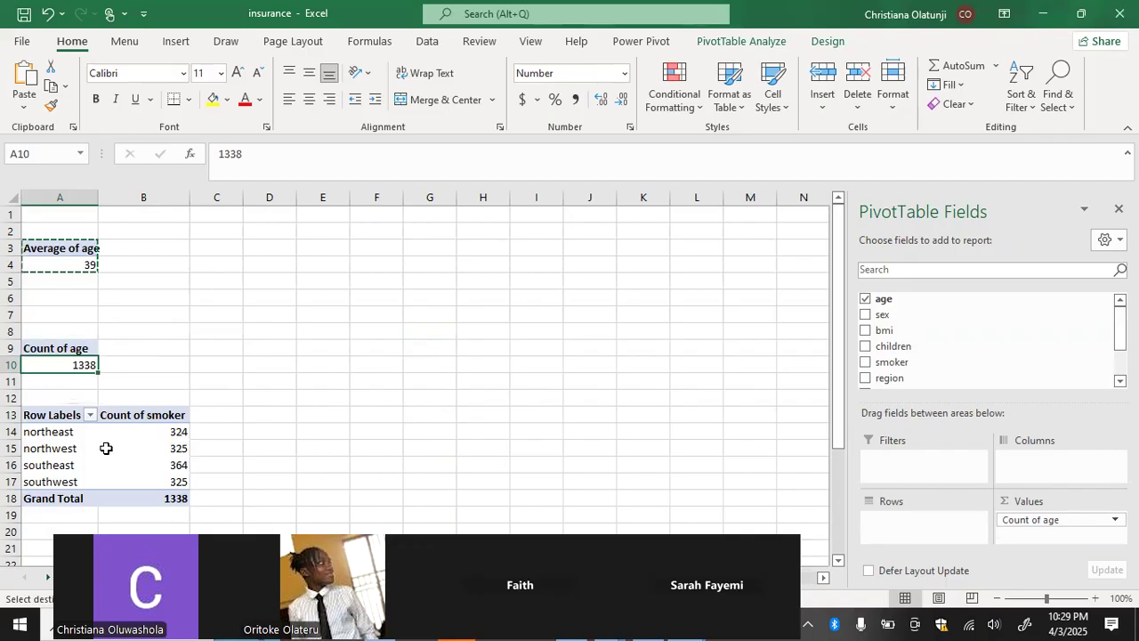
left_click(101, 498)
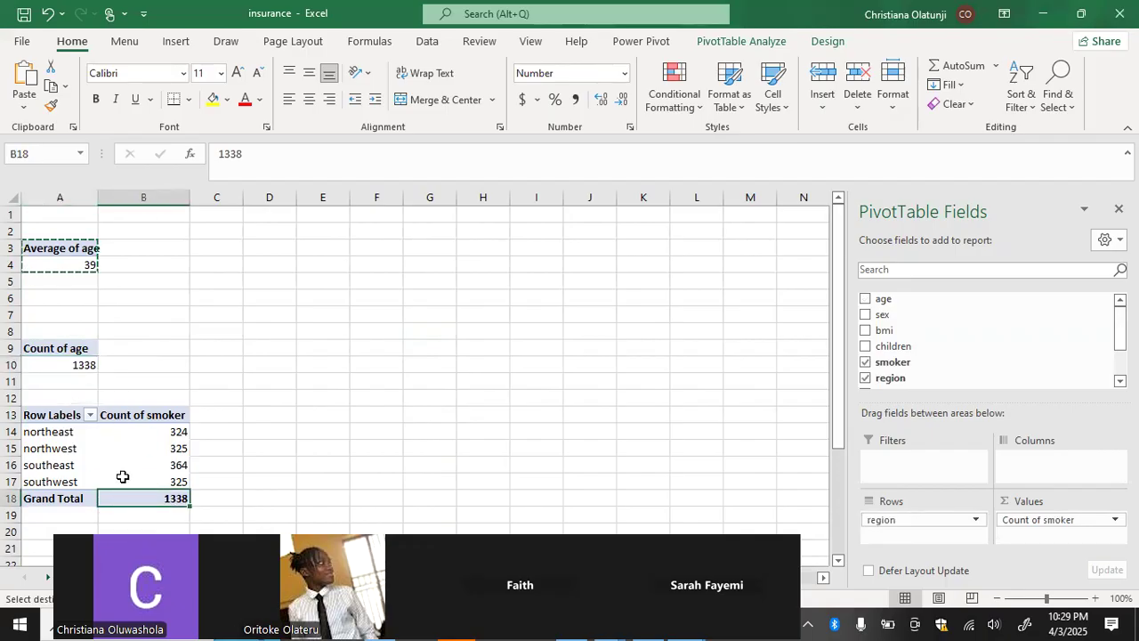
left_click(63, 362)
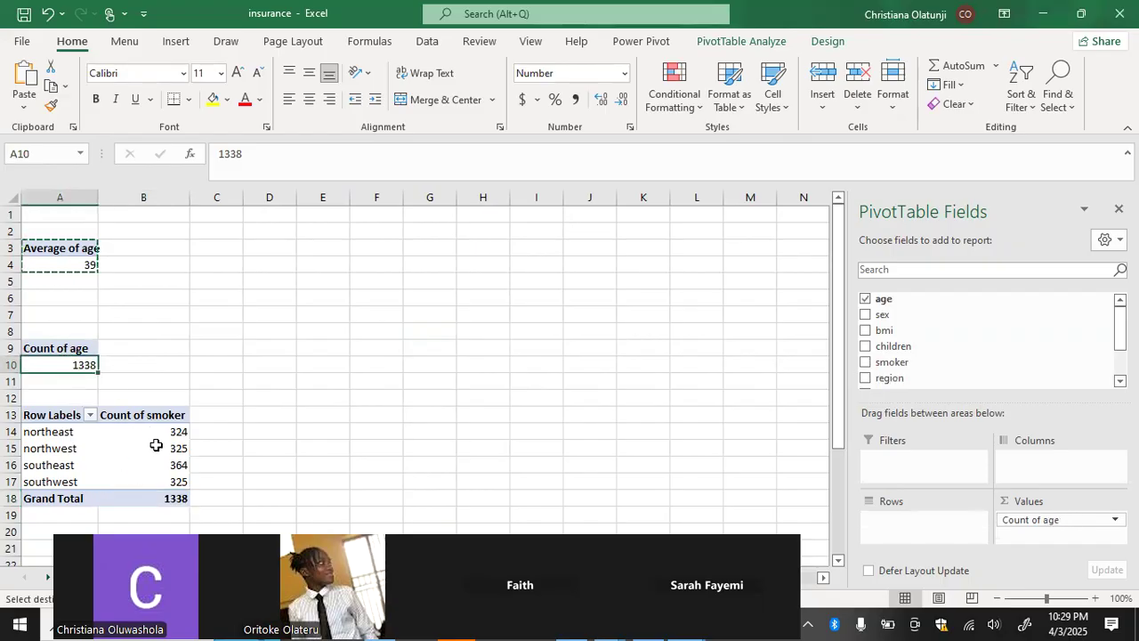
Add the sum of smoker status as a second value in the region PivotTable.
left_click(68, 433)
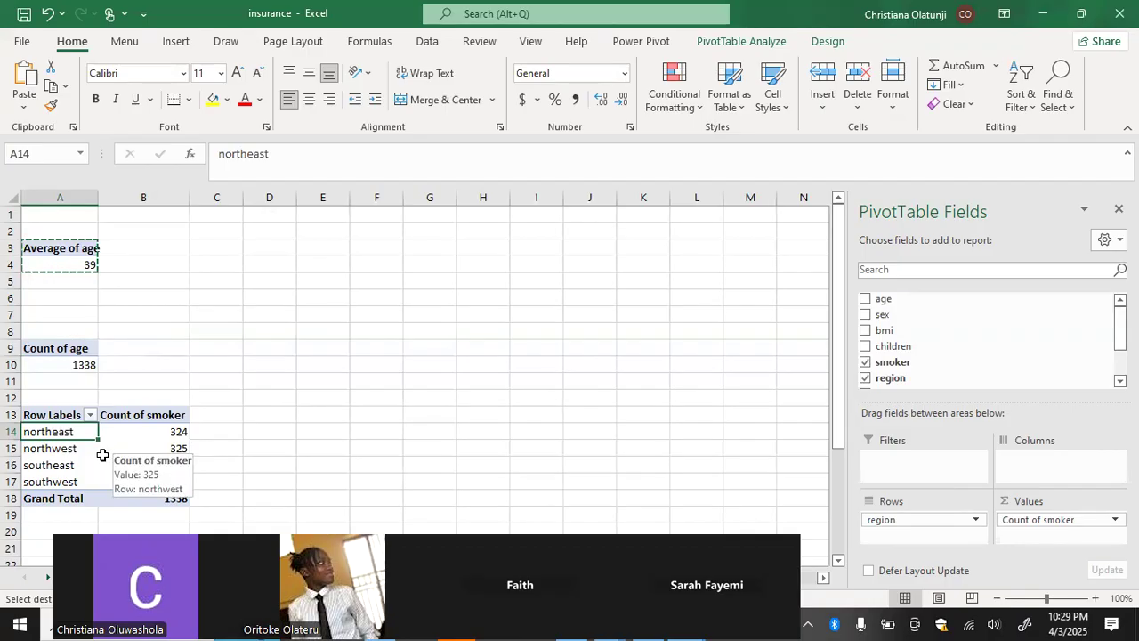
scroll(987, 374, "down", 3)
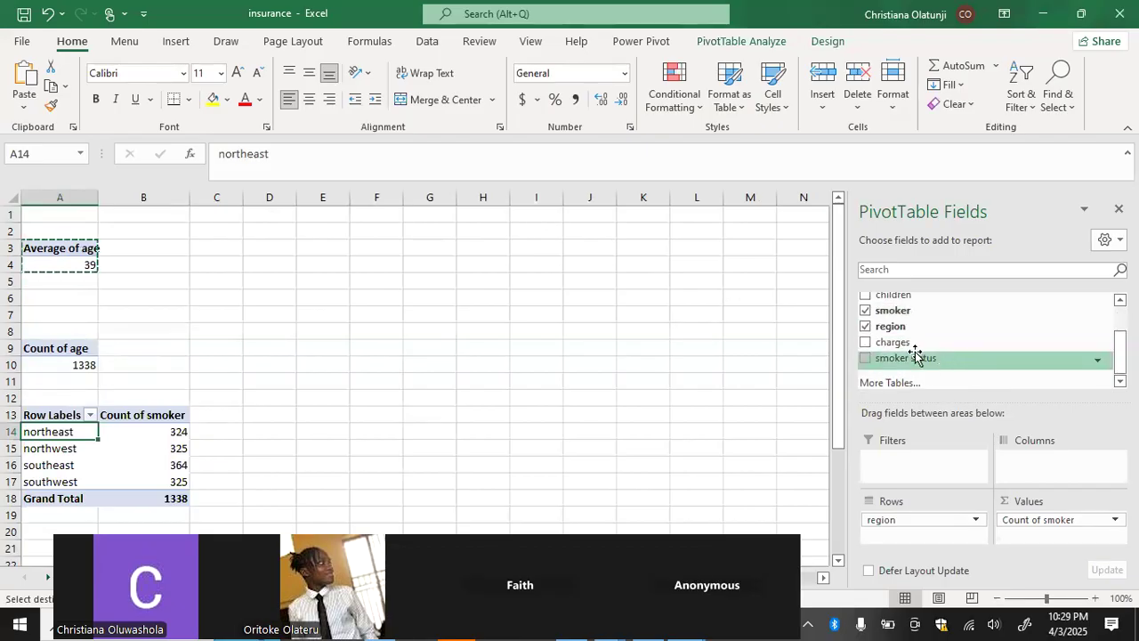
left_click(866, 359)
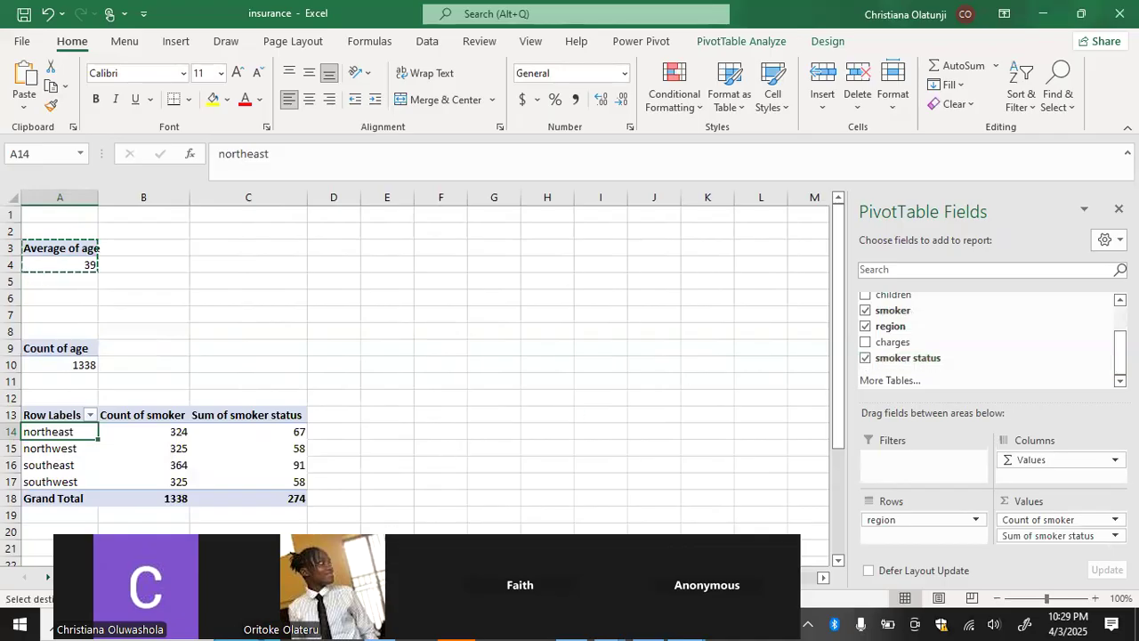
Filter the insurance table's smoker status column to show only 1 and check the first and last filtered rows.
left_click(330, 578)
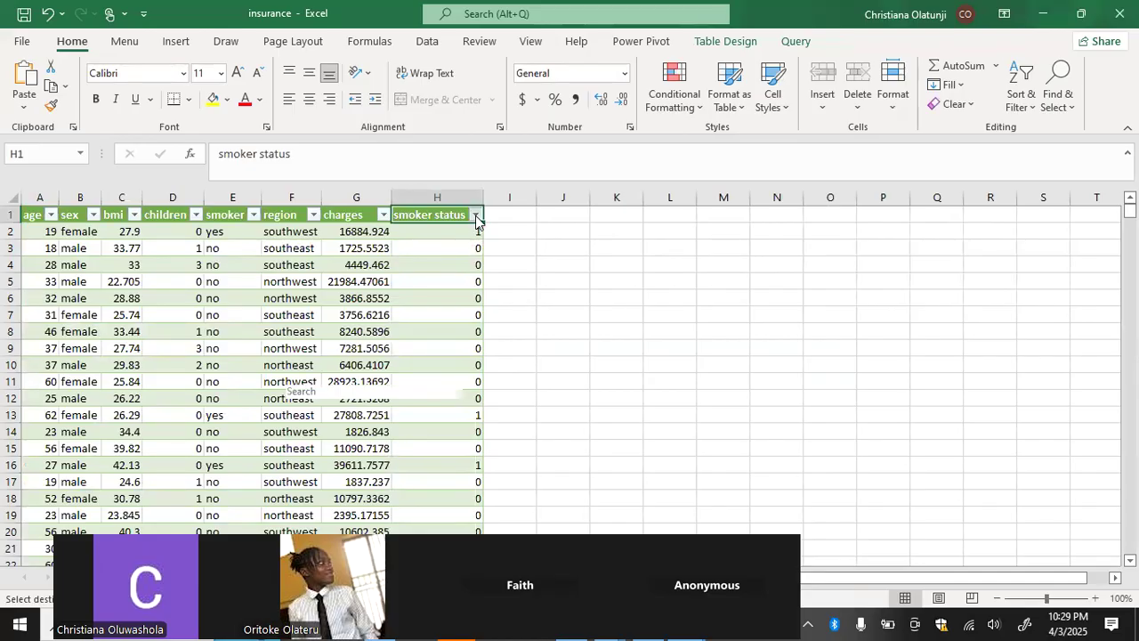
left_click(476, 215)
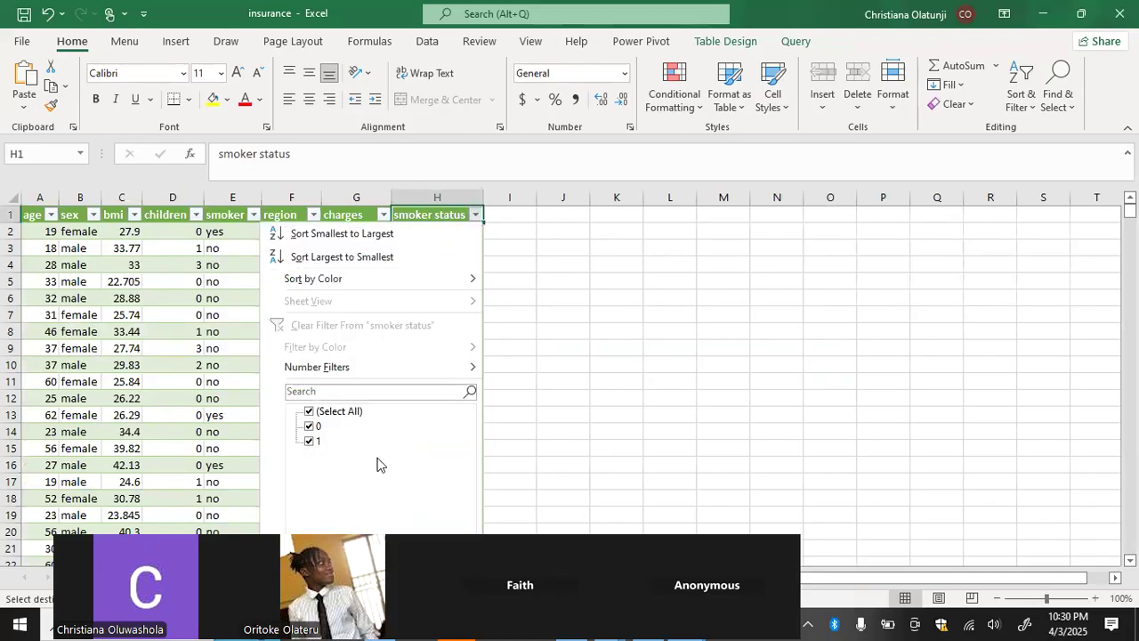
left_click(311, 427)
left_click(385, 559)
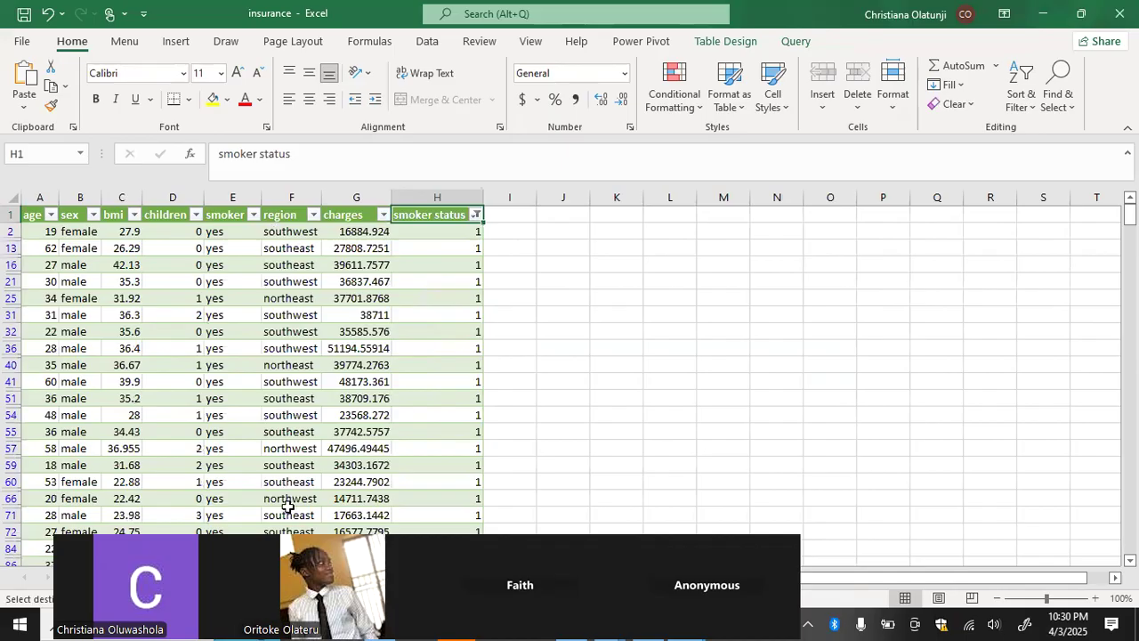
left_click(273, 479)
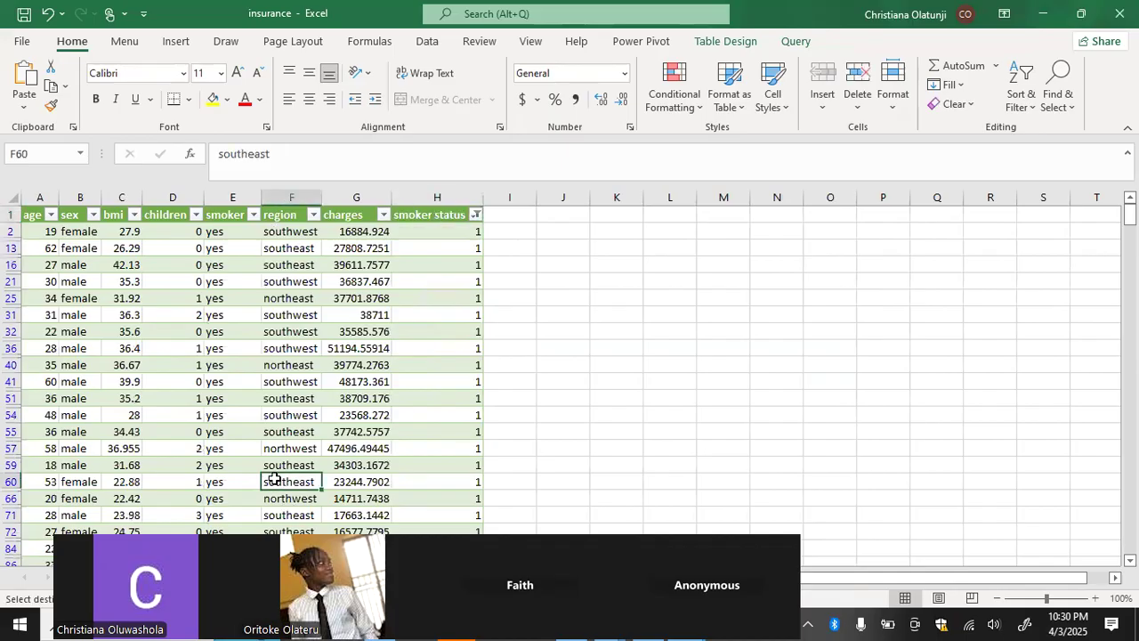
key("ctrl+Down")
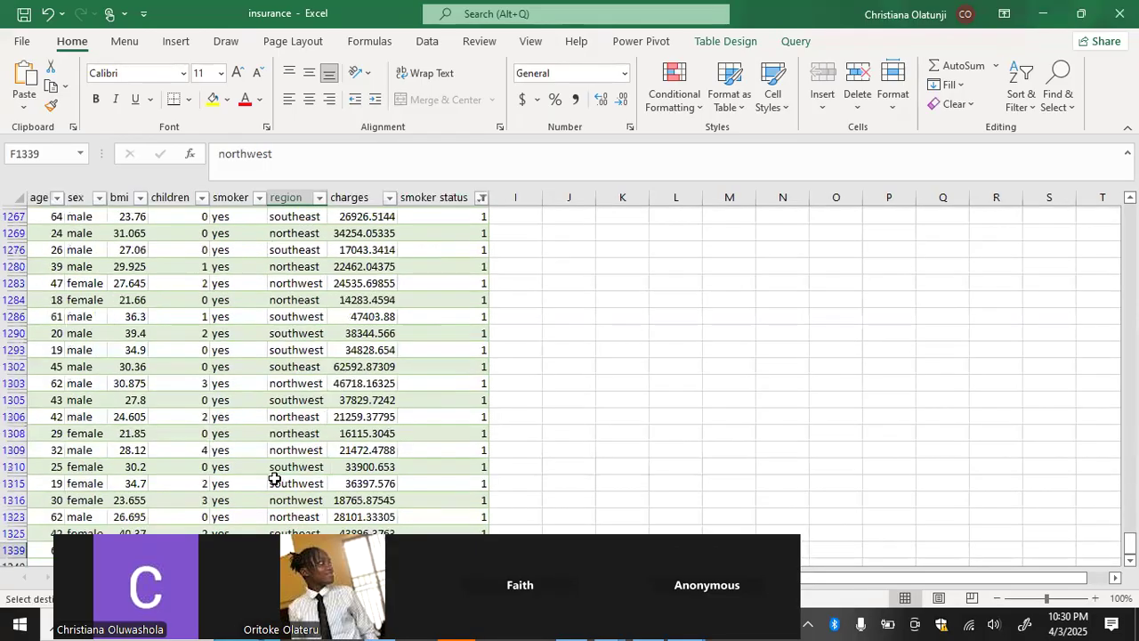
key("ctrl+Up")
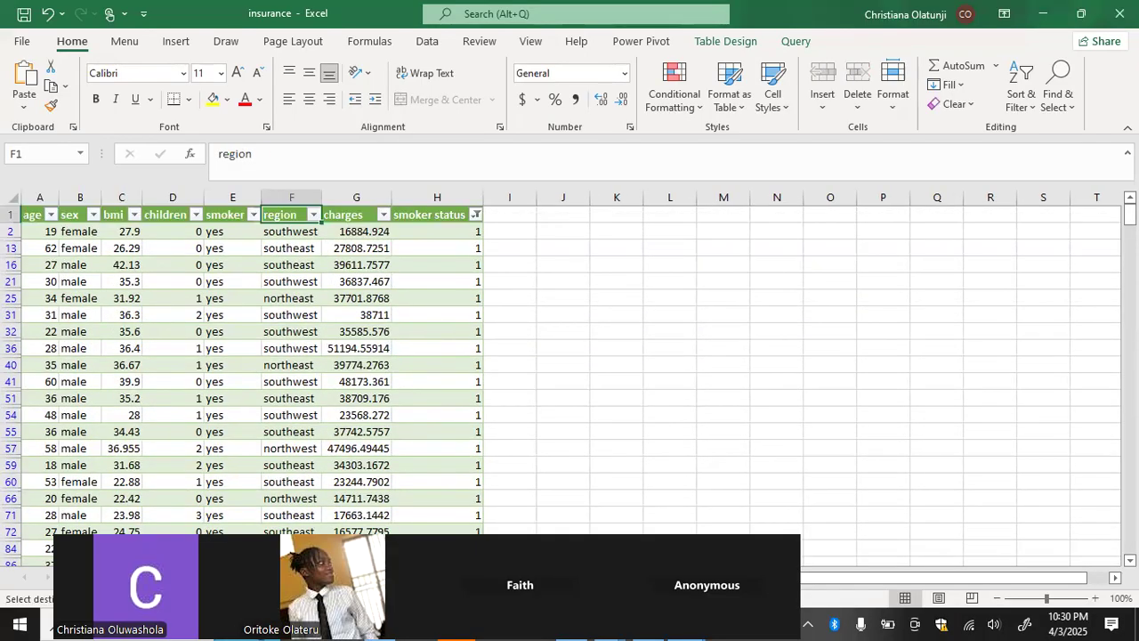
Reselect all smoker status values in the filter so the insurance table shows every row.
left_click(334, 621)
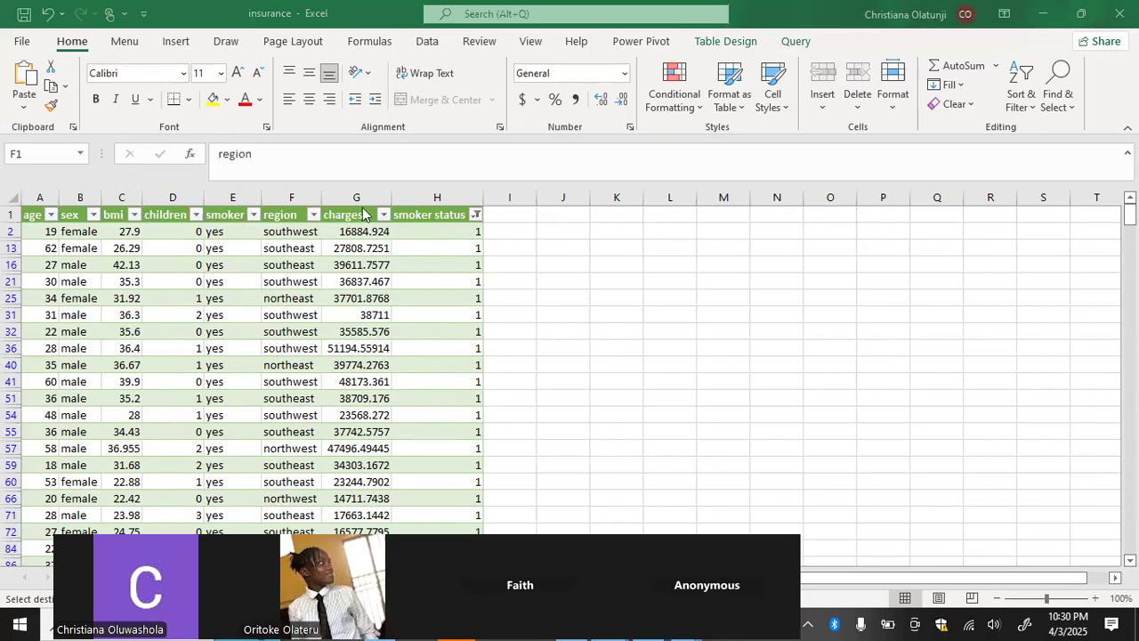
left_click(474, 217)
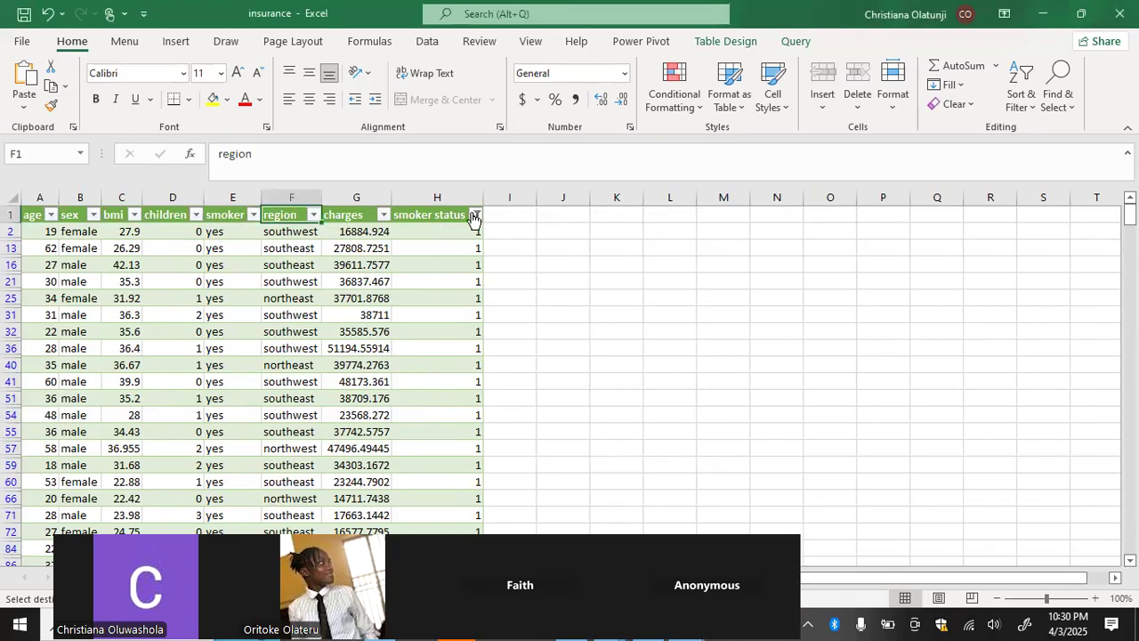
left_click(474, 217)
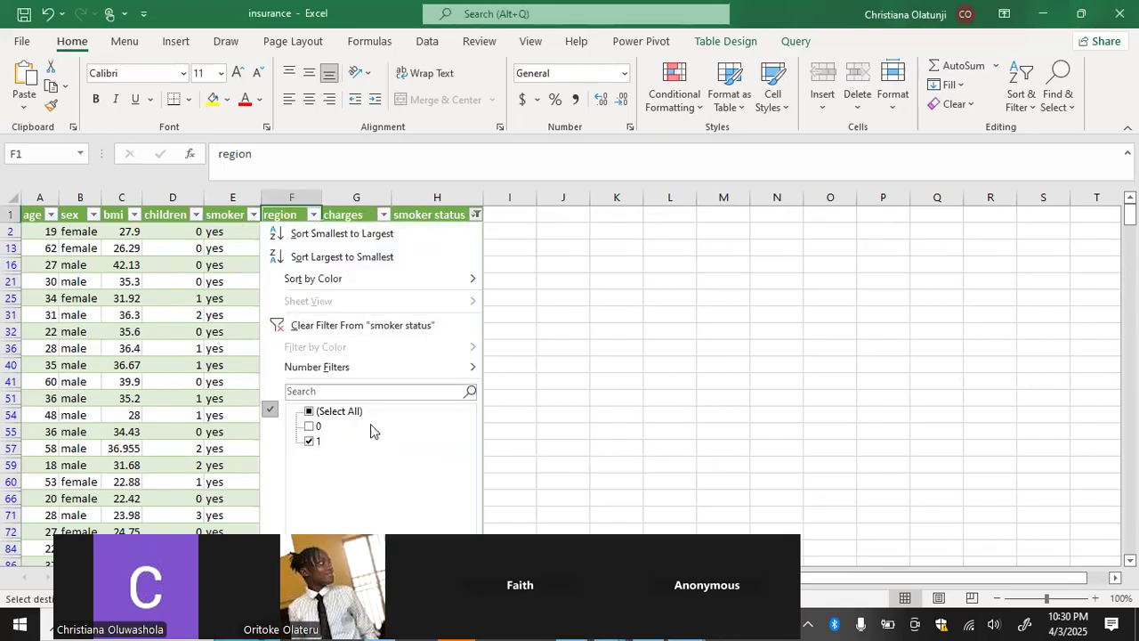
left_click(309, 412)
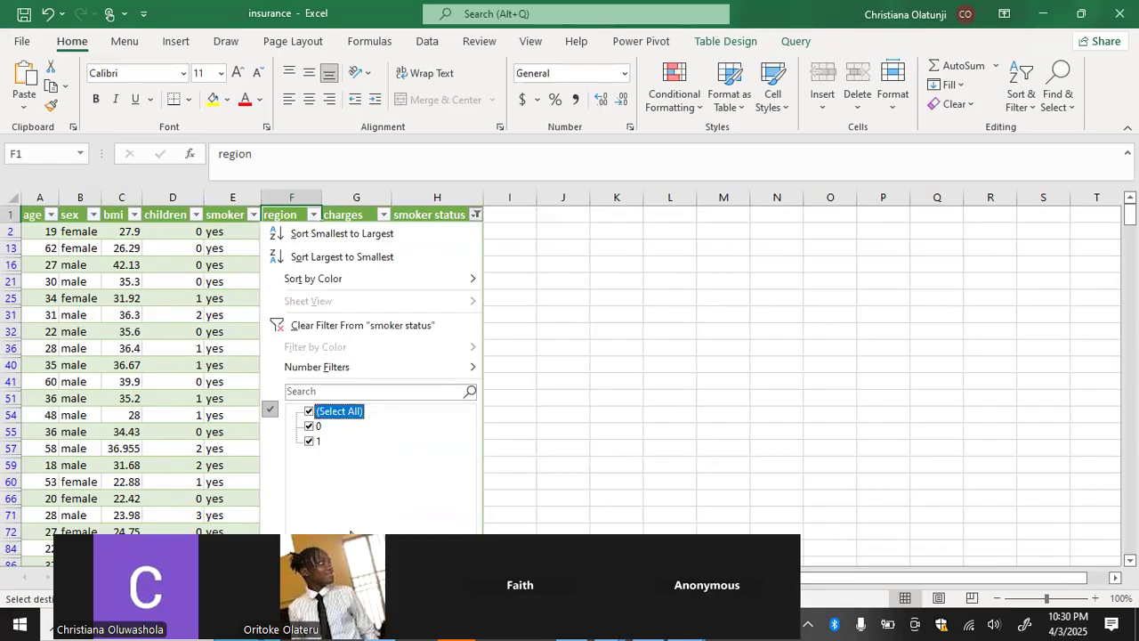
left_click(378, 556)
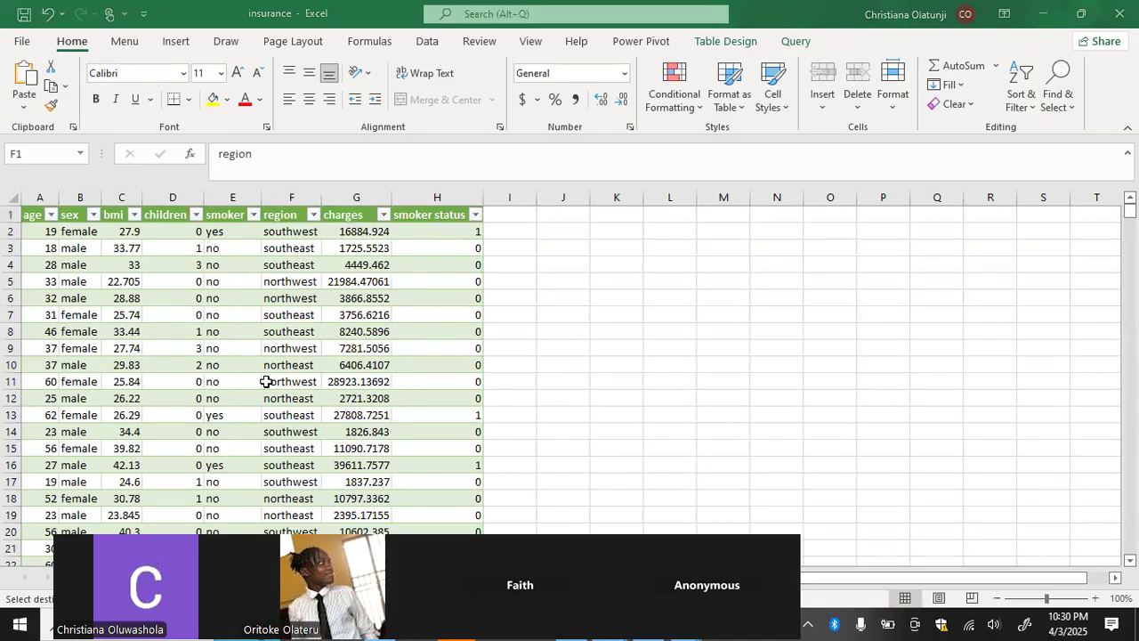
left_click(354, 512)
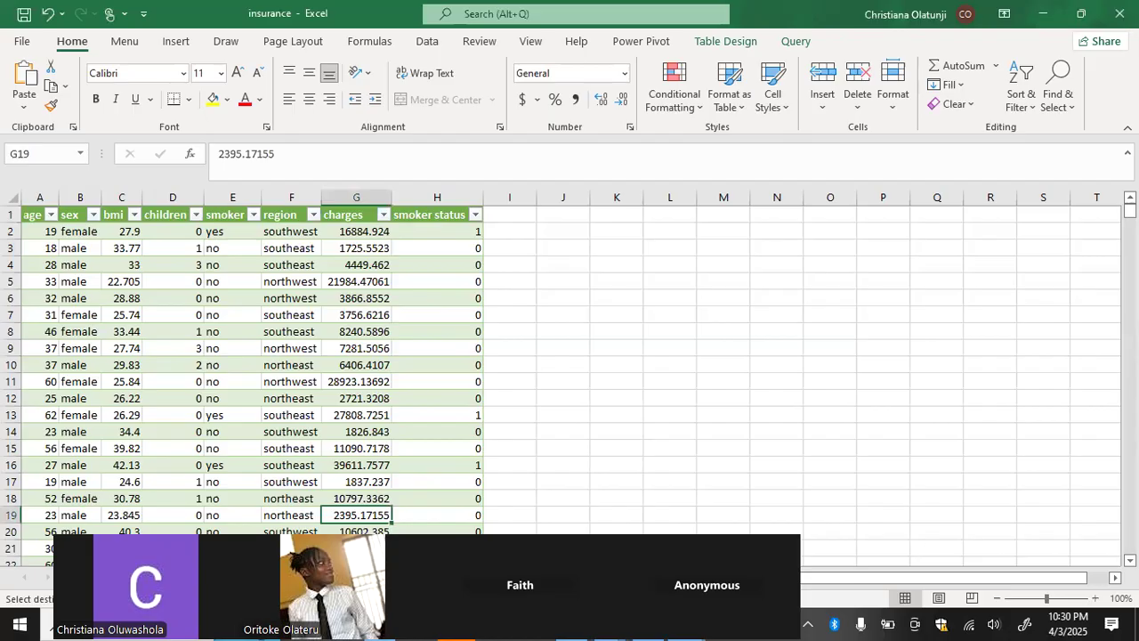
Review the smoker count and smoker status sum for each region in the PivotTable at A13.
left_click(229, 577)
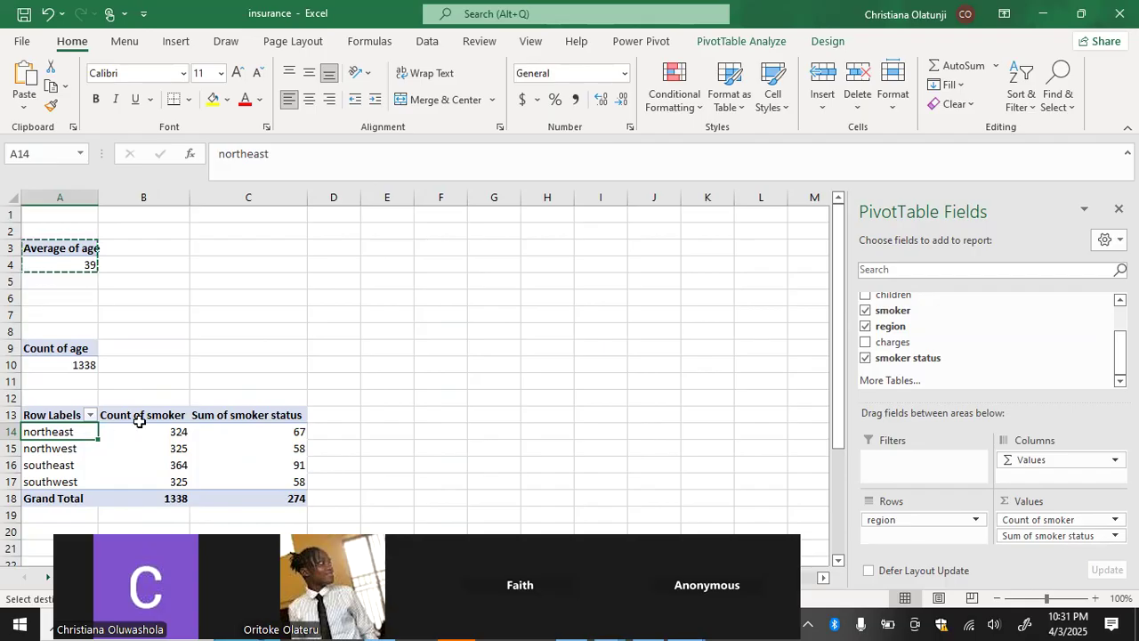
mouse_move(143, 438)
mouse_move(238, 438)
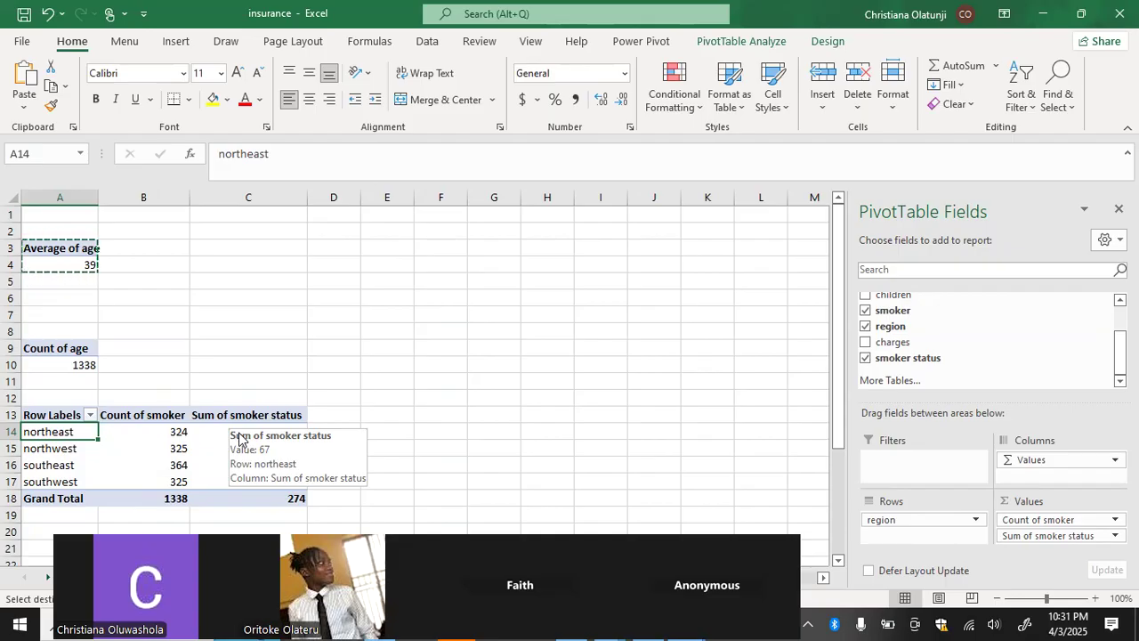
key("Down")
key("Down")
key("Down")
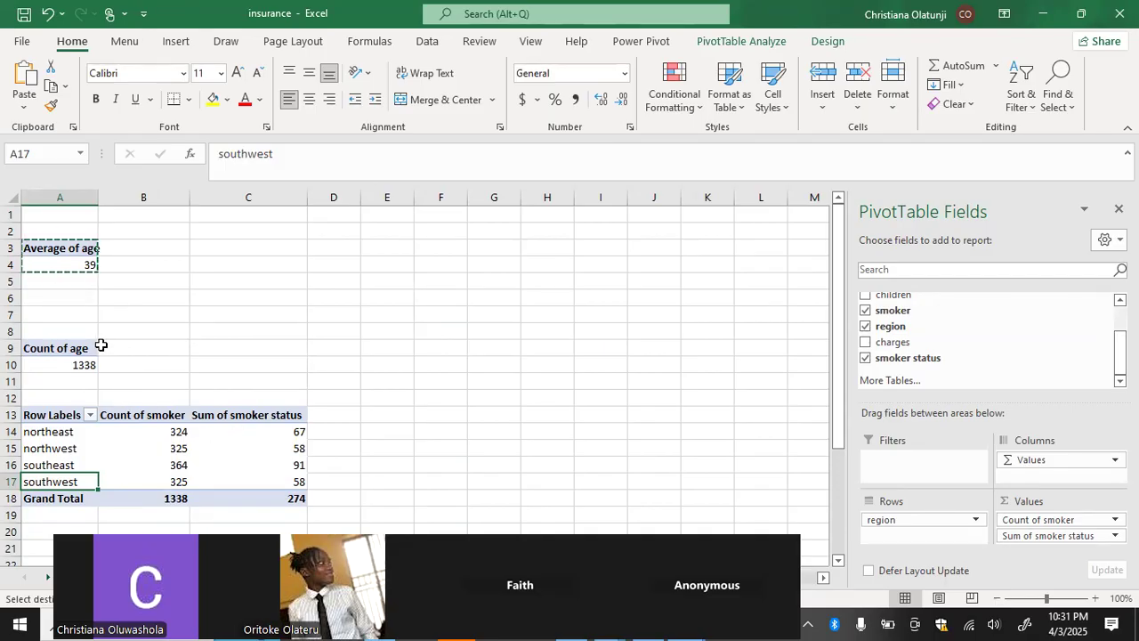
Try to reuse a copy of the Count of age PivotTable at C4 by removing its age field, and delete the copy.
left_click_drag(87, 349, 87, 363)
key("ctrl+c")
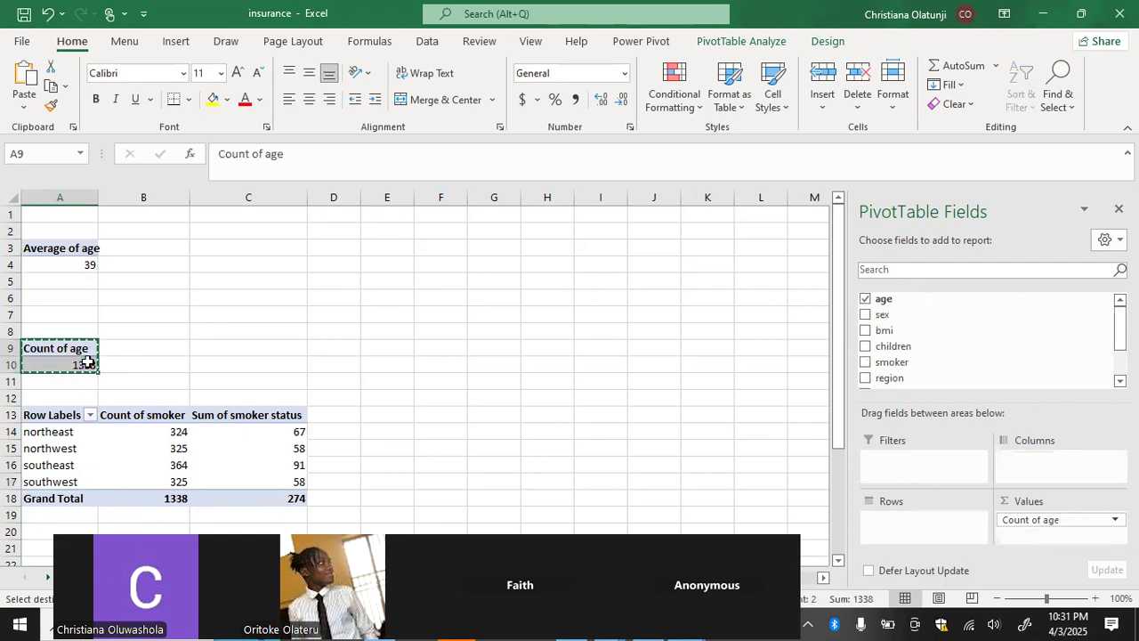
left_click(217, 263)
key("ctrl+v")
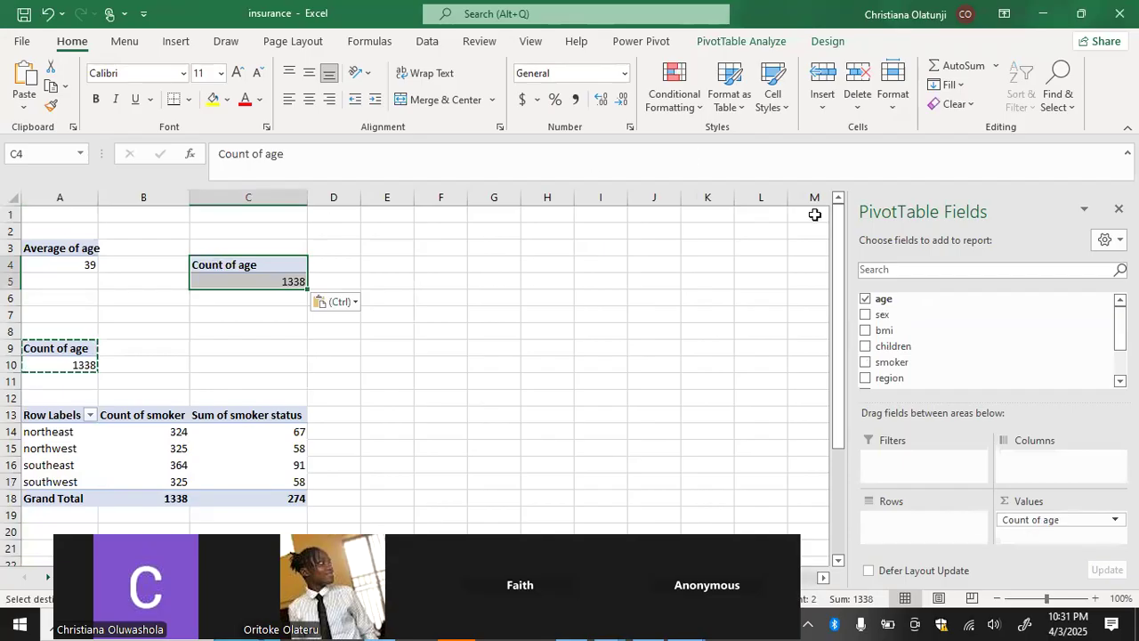
left_click(864, 300)
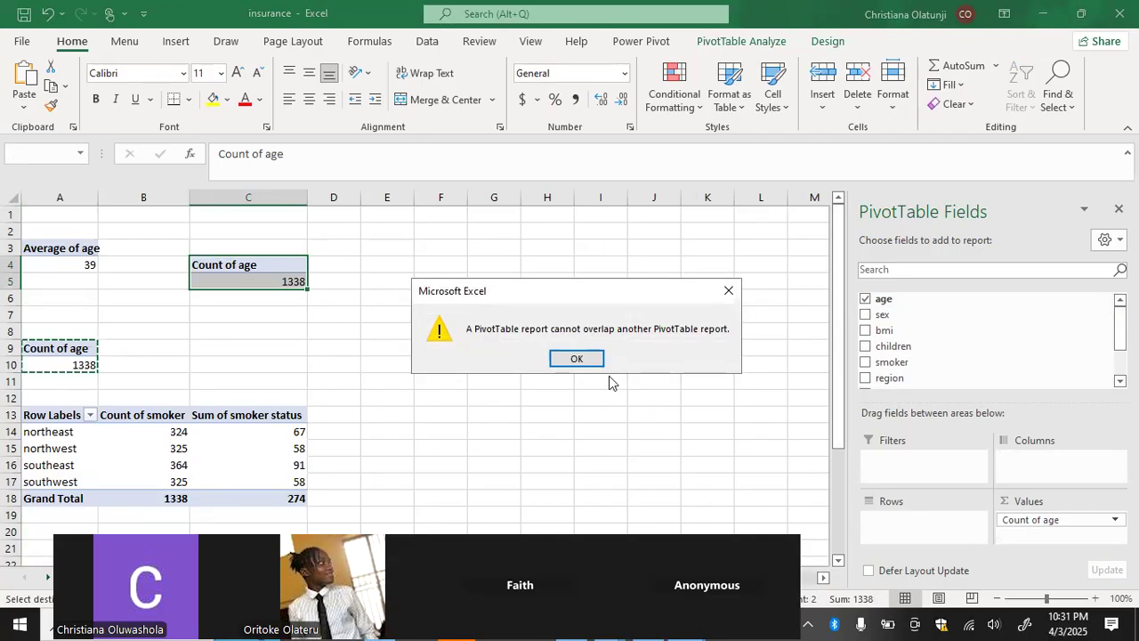
left_click(577, 358)
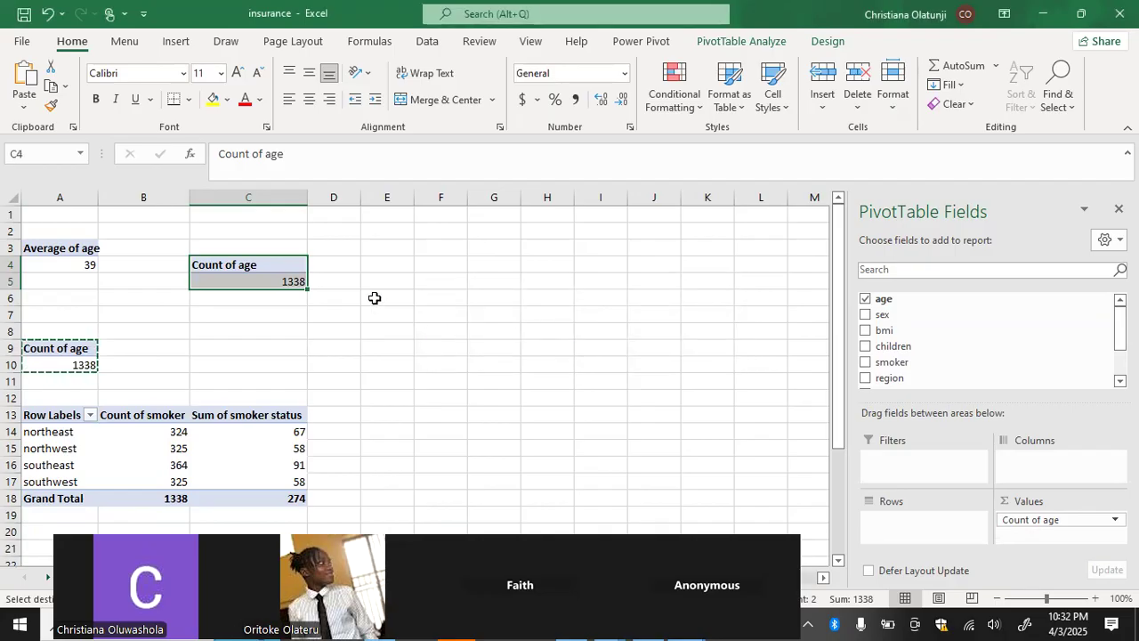
key("Delete")
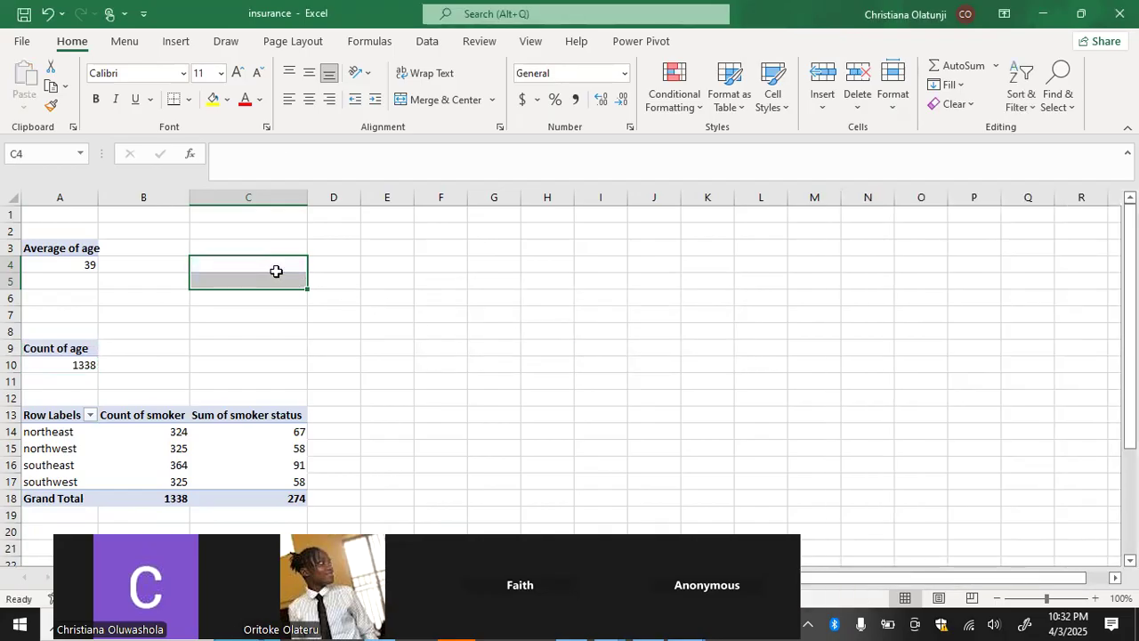
Copy the Count of age PivotTable to F13 and remove the age field from the copy.
left_click_drag(71, 350, 71, 362)
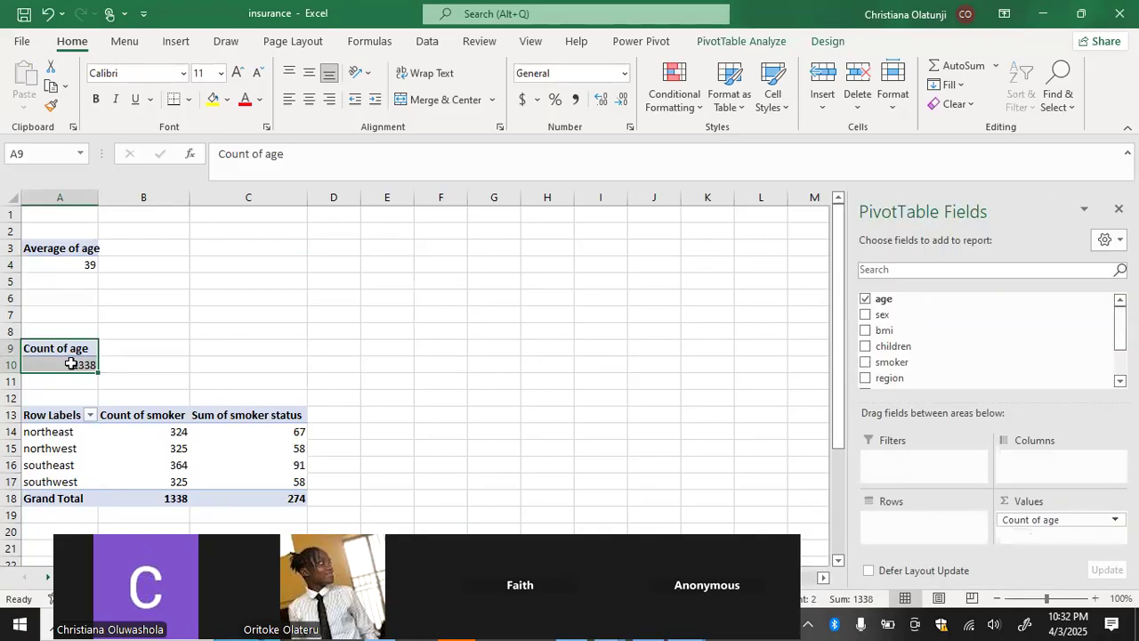
key("ctrl+c")
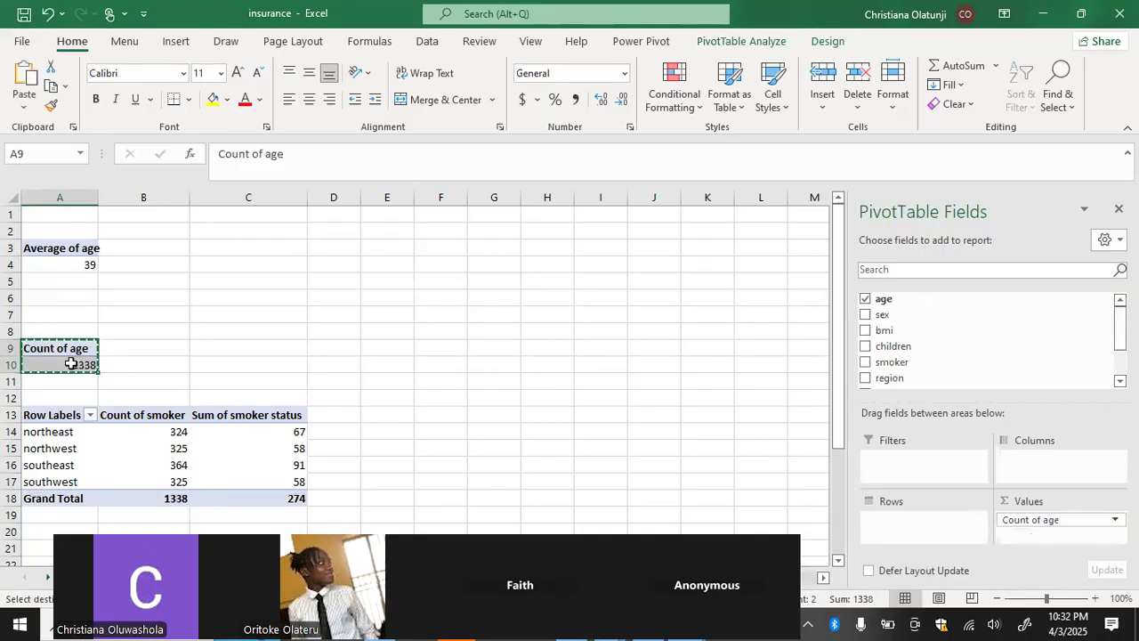
left_click(421, 418)
key("ctrl+v")
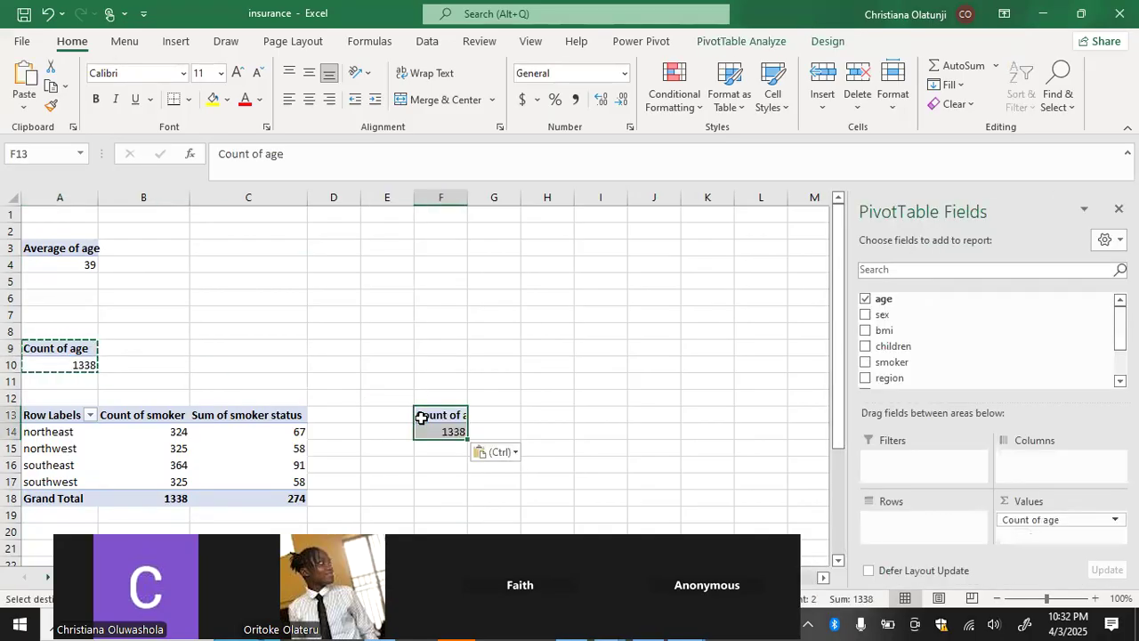
left_click(865, 299)
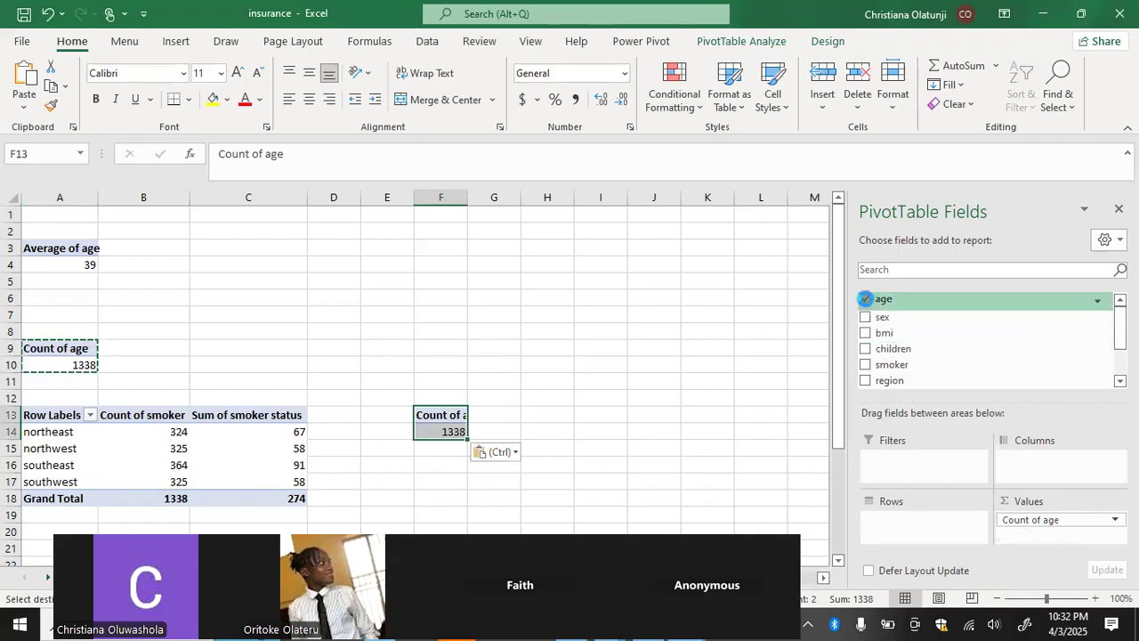
Try the children field as the value of the PivotTable at F13 and remove it again.
scroll(870, 328, "down", 3)
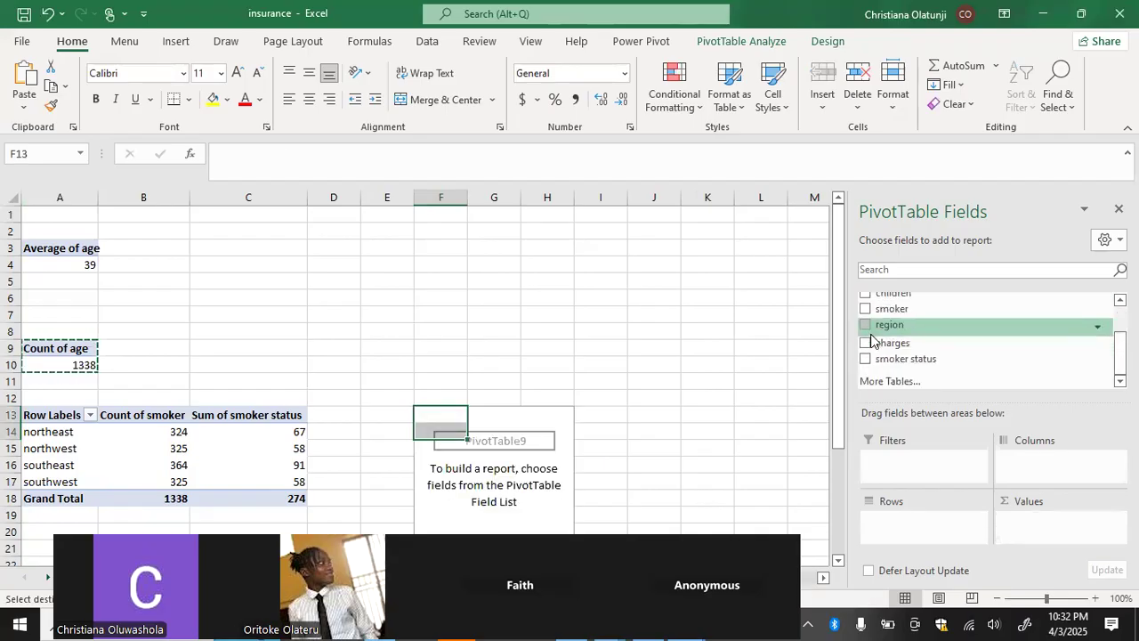
scroll(871, 338, "up", 1)
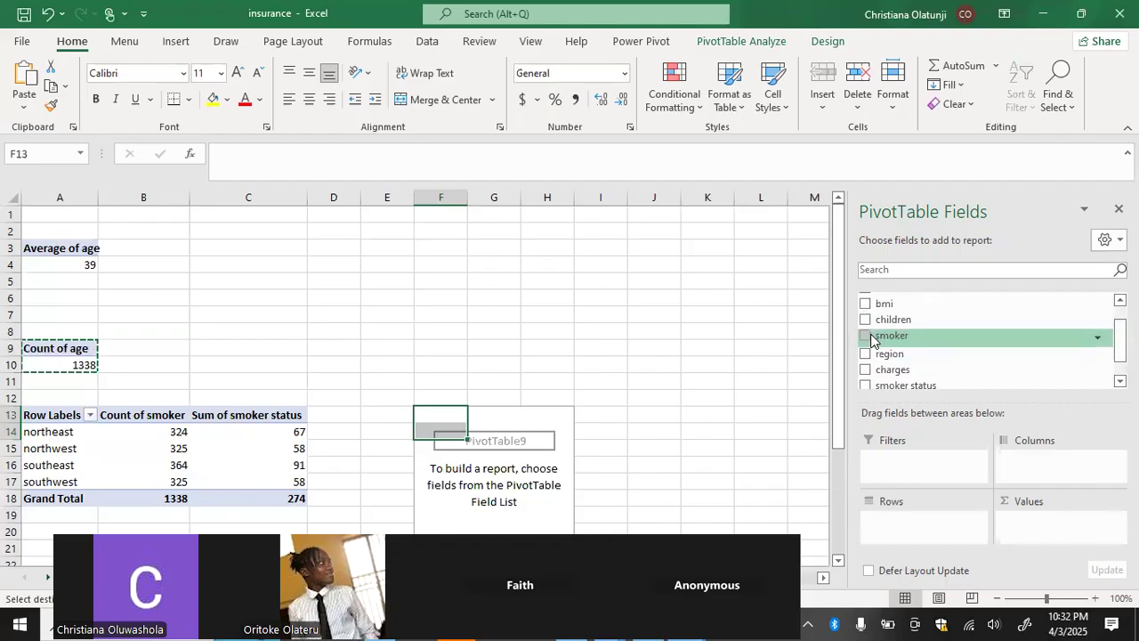
left_click(865, 322)
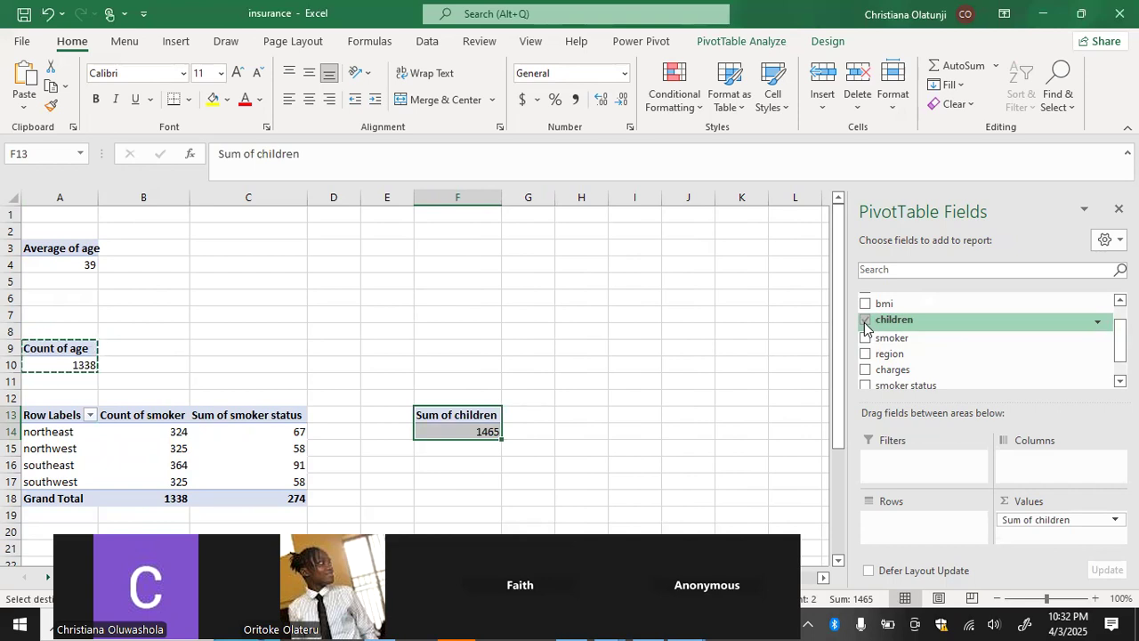
left_click(865, 322)
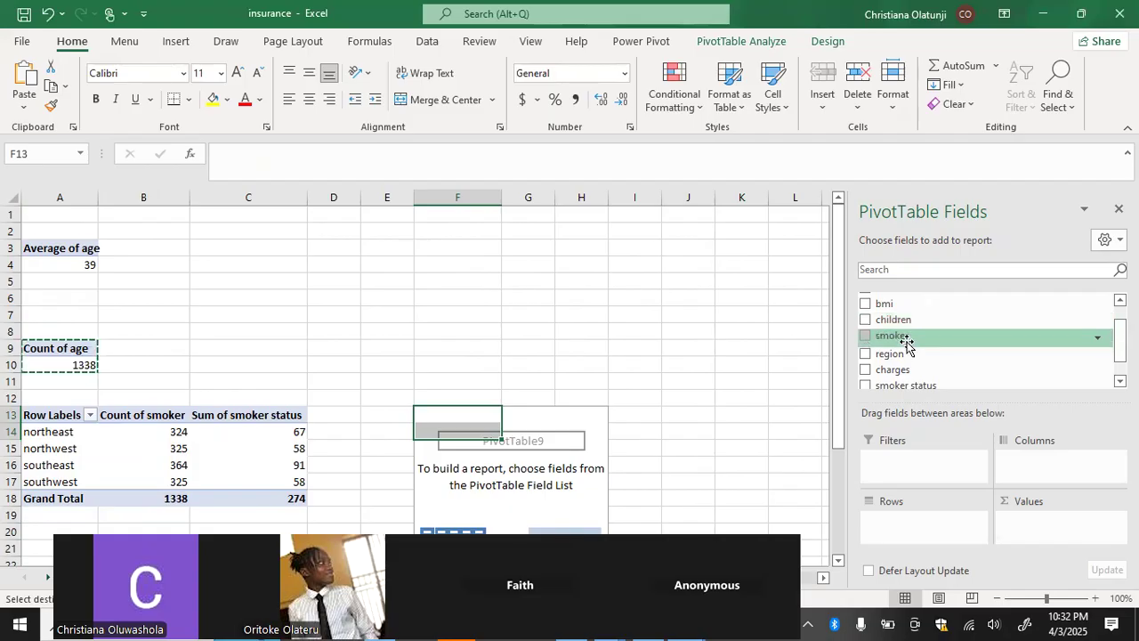
scroll(907, 347, "up", 1)
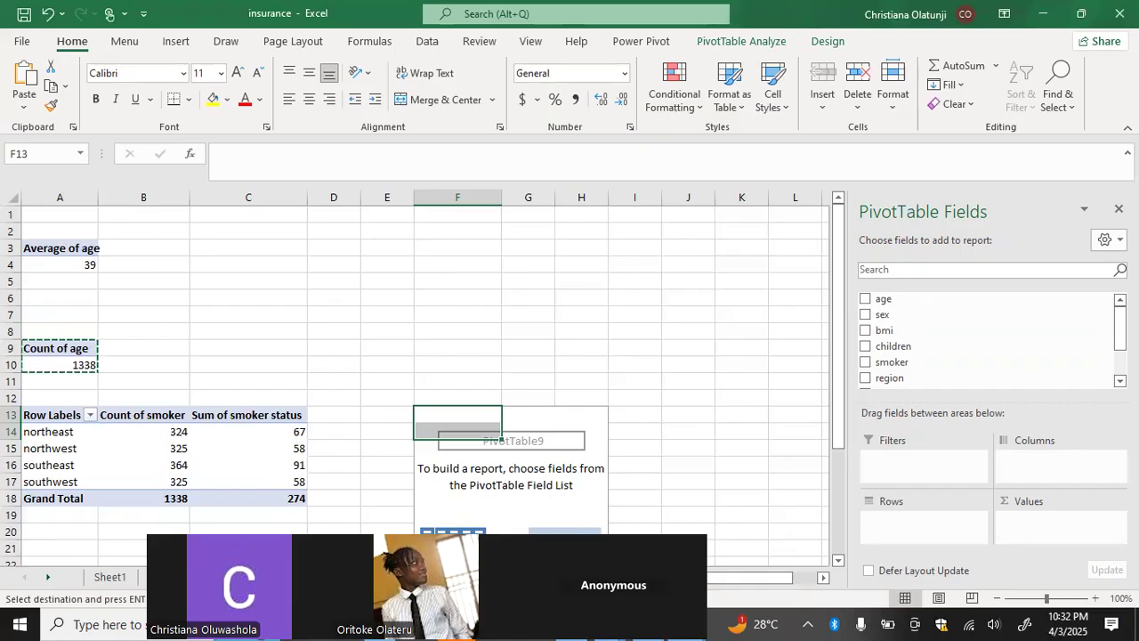
key("alt+Tab")
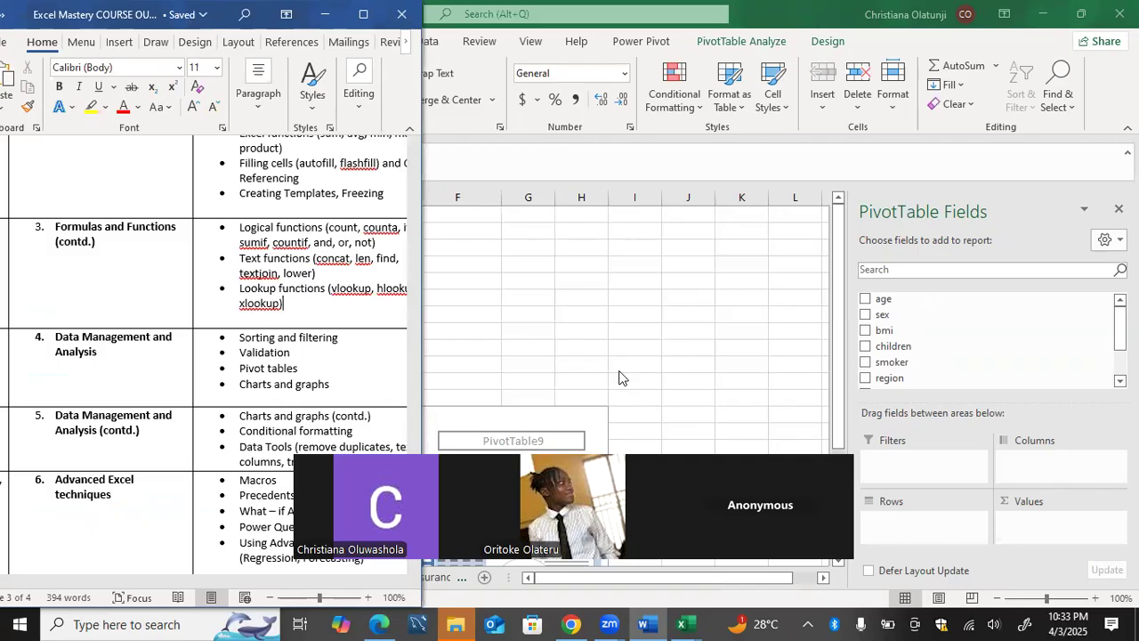
key("alt+Tab")
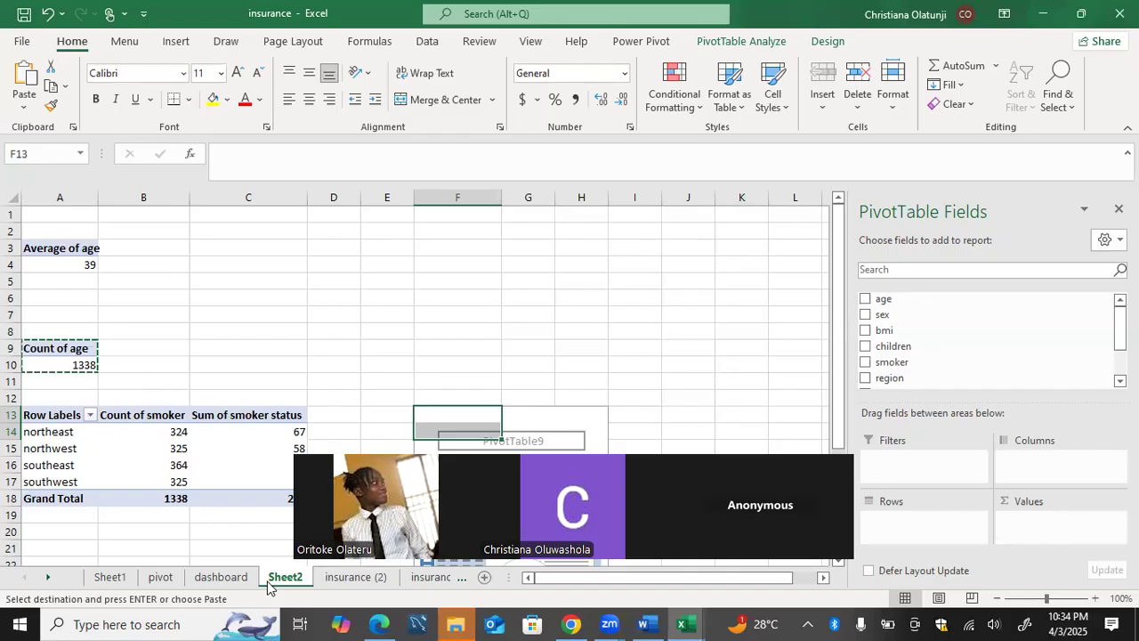
mouse_move(691, 620)
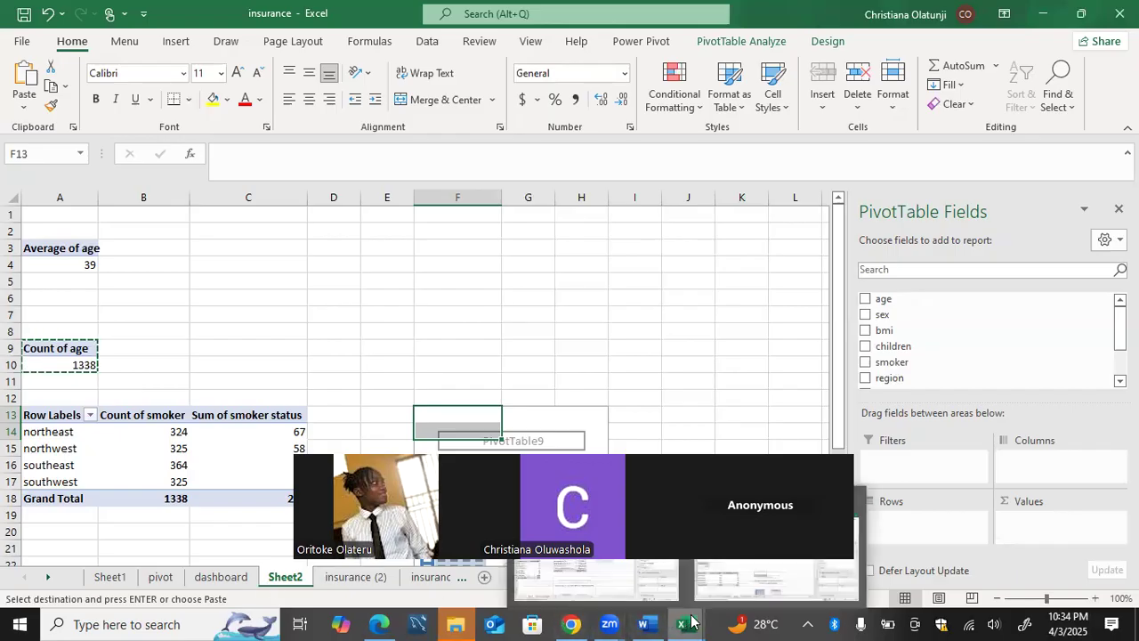